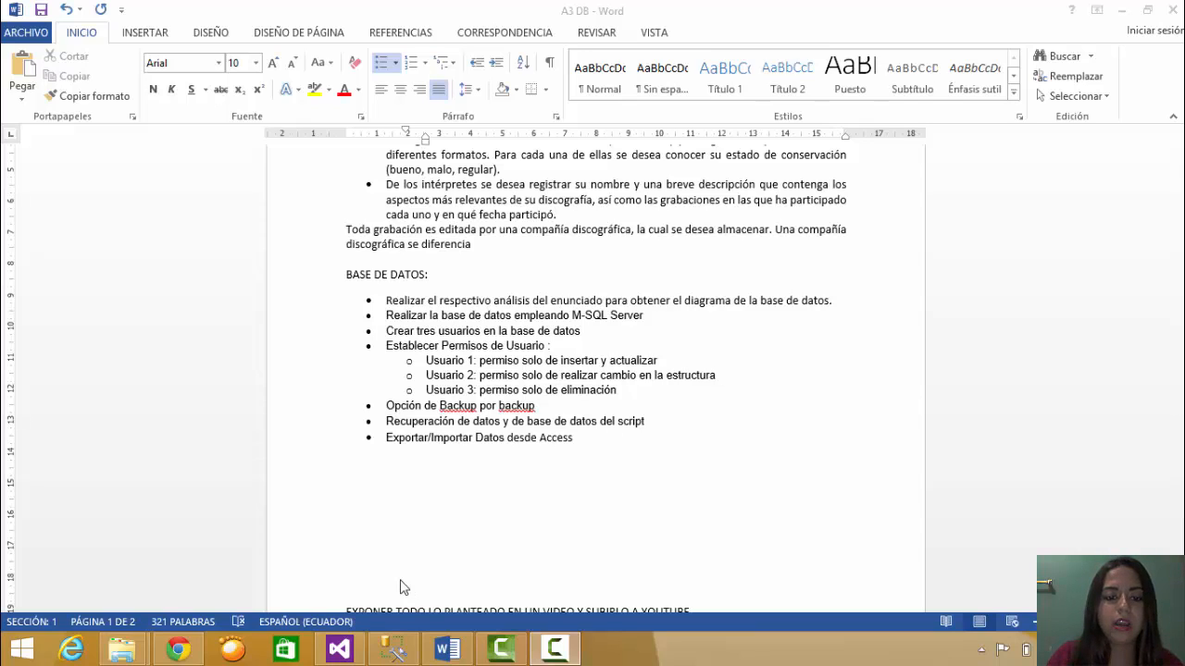
- Switch from the Word assignment document to SQL Server Management Studio
click(394, 650)
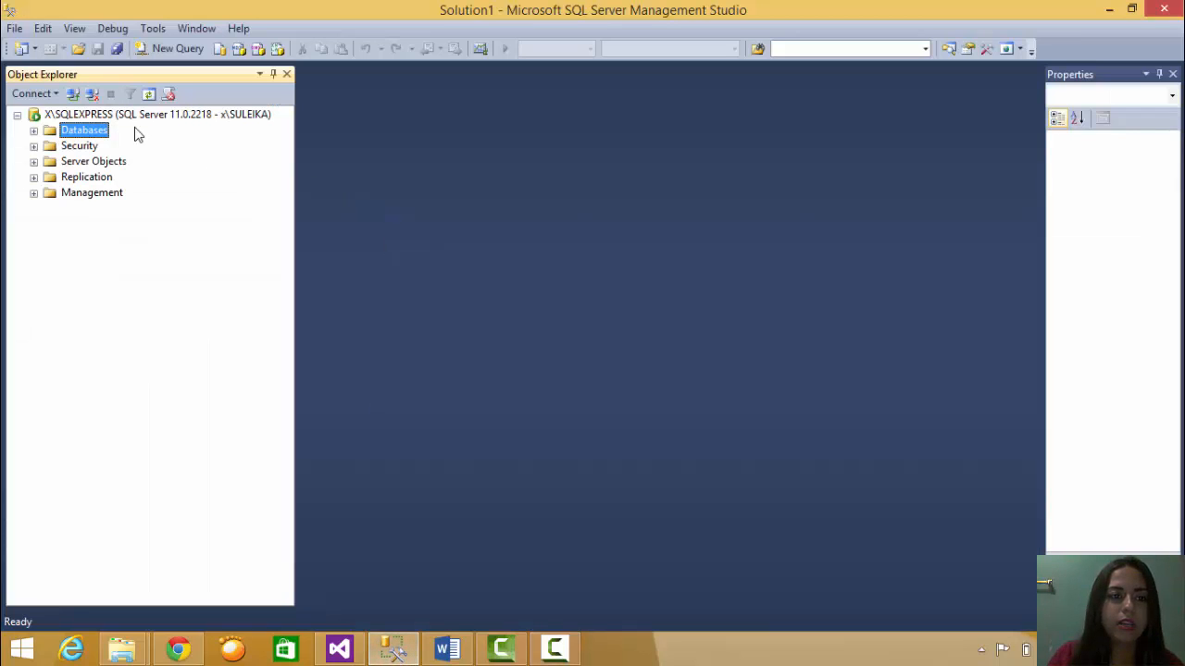
right_click(67, 137)
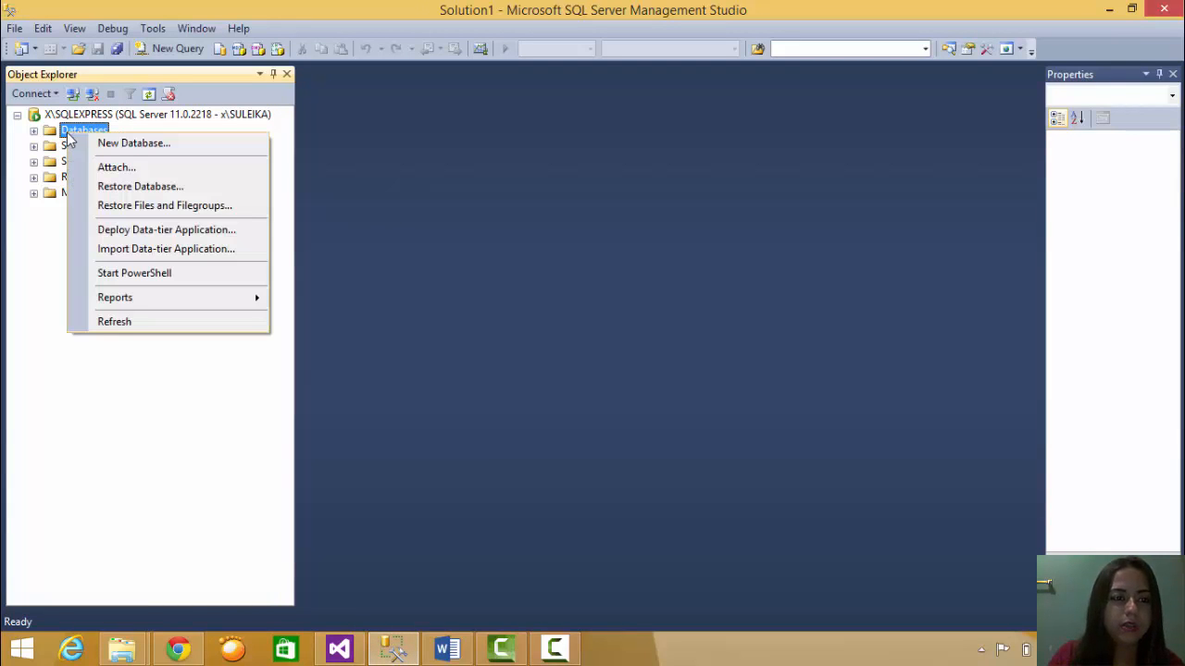
click(148, 146)
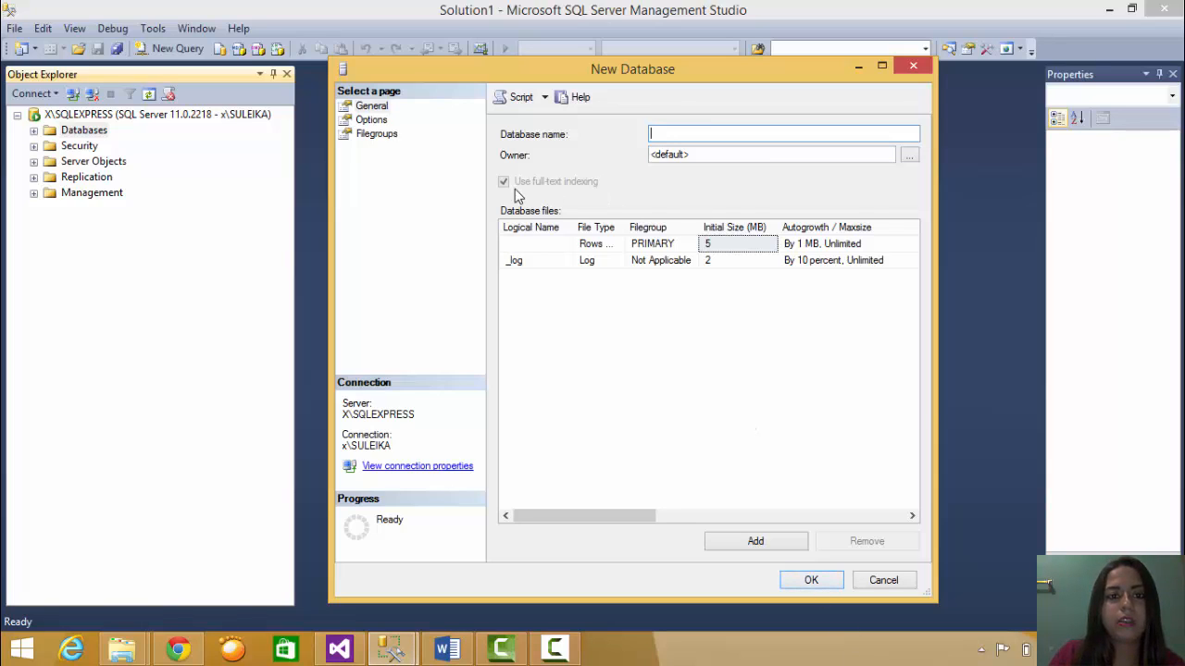
click(913, 68)
- Expand Security, Databases and the DISCOGRAFIA database in Object Explorer
click(34, 145)
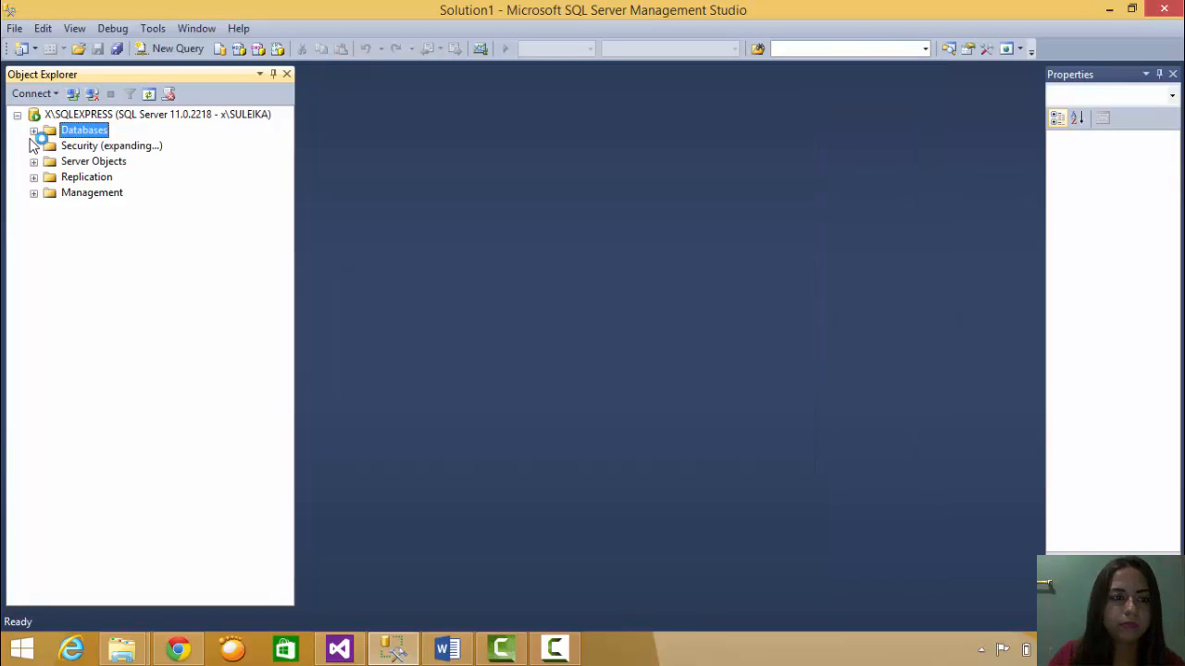
click(34, 130)
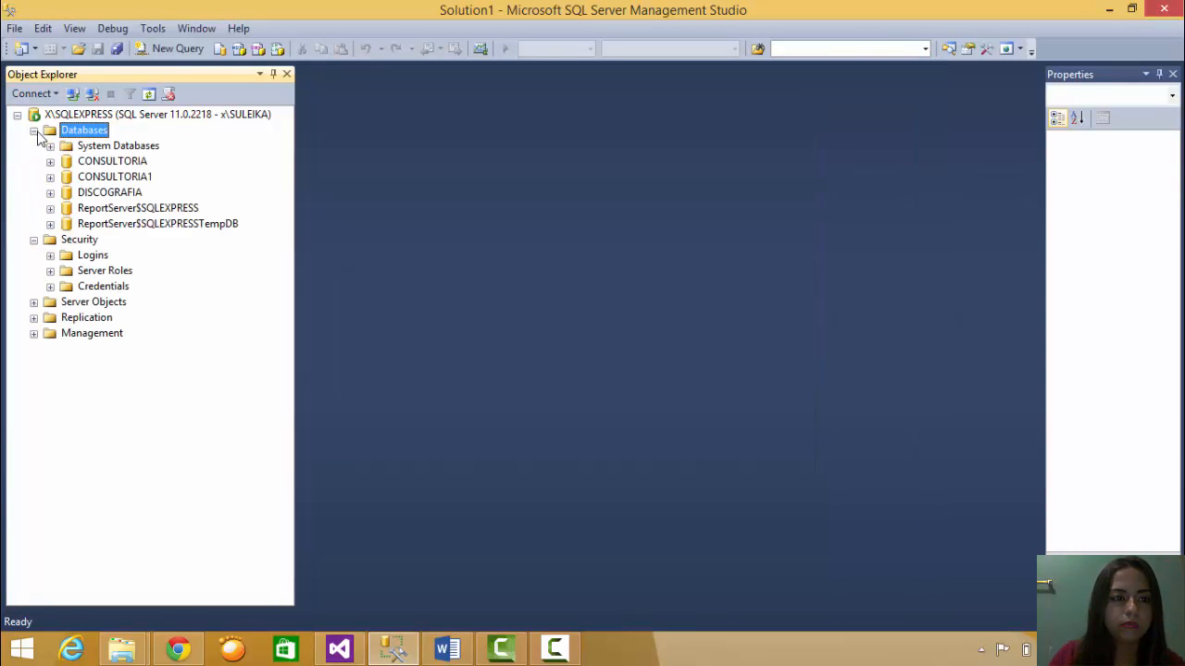
click(77, 195)
click(54, 192)
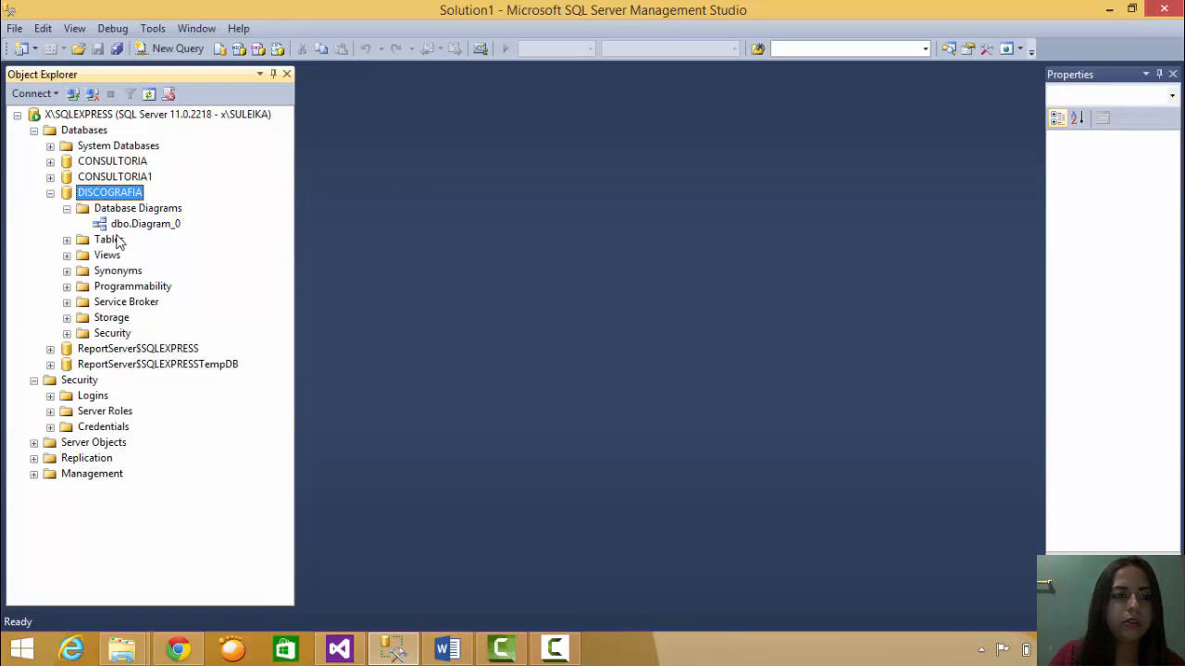
click(67, 209)
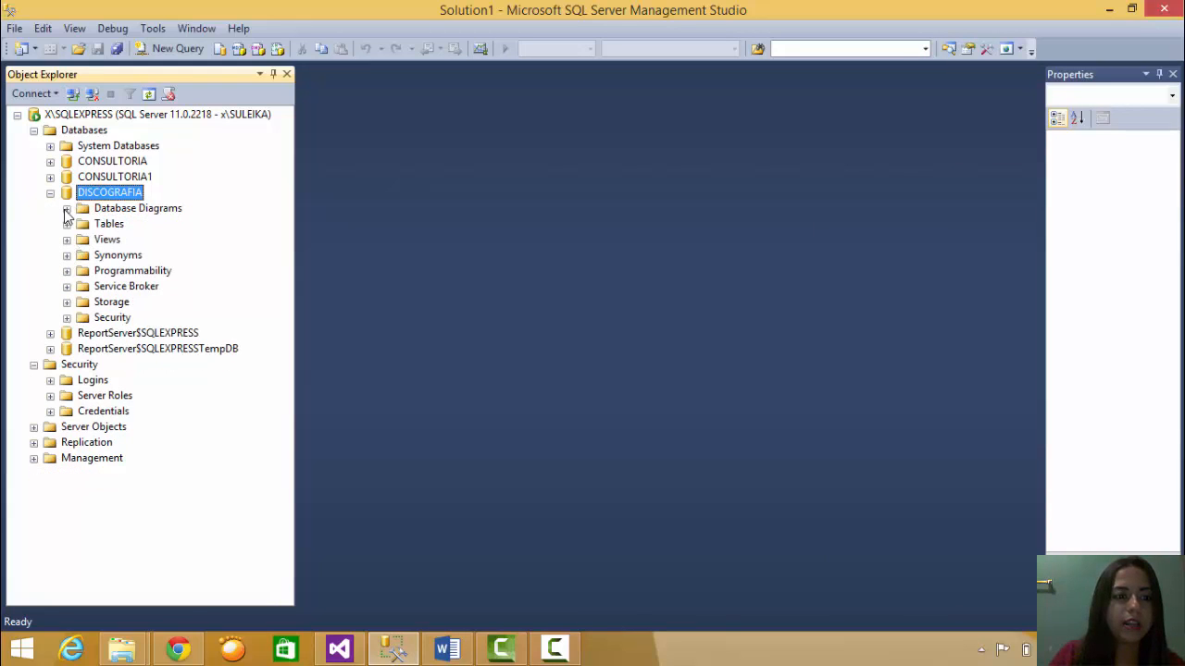
- Open a new table designer for DISCOGRAFIA, close it unused, and expand Database Diagrams
right_click(109, 225)
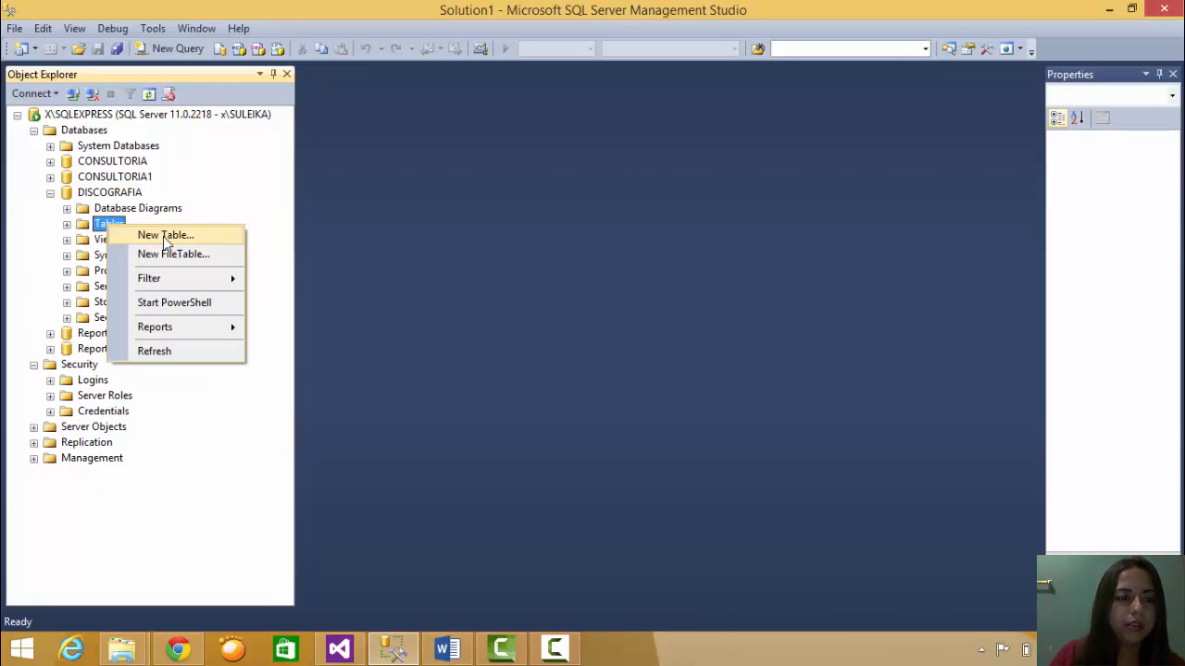
click(166, 235)
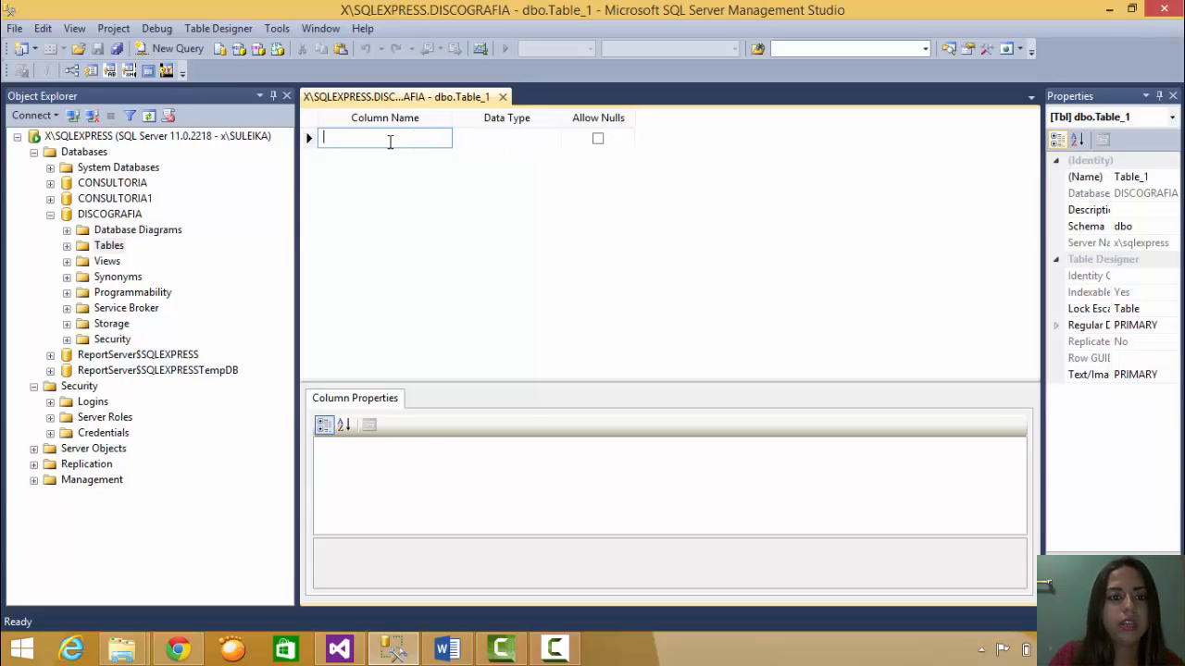
click(502, 97)
click(67, 208)
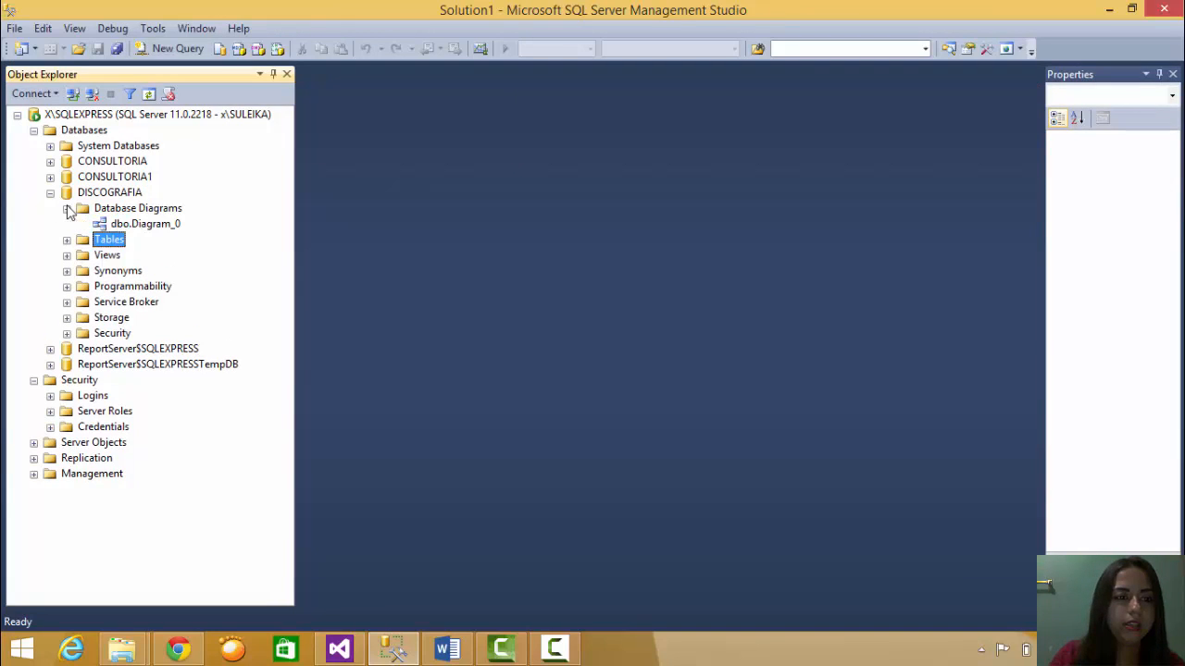
- Open dbo.Diagram_0 and inspect INTERPRETE, GRABACION, COMPAÑIA and TRABAJO_DISCOGRAFICO relationships
double_click(173, 225)
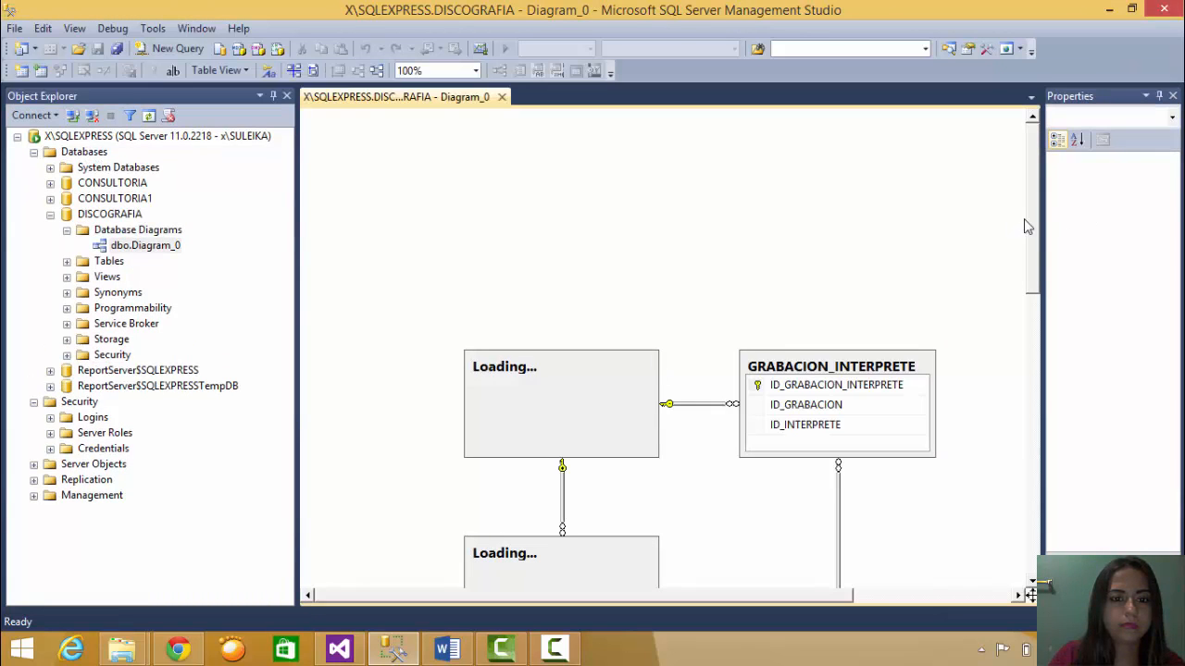
scroll(1033, 274, down, 3)
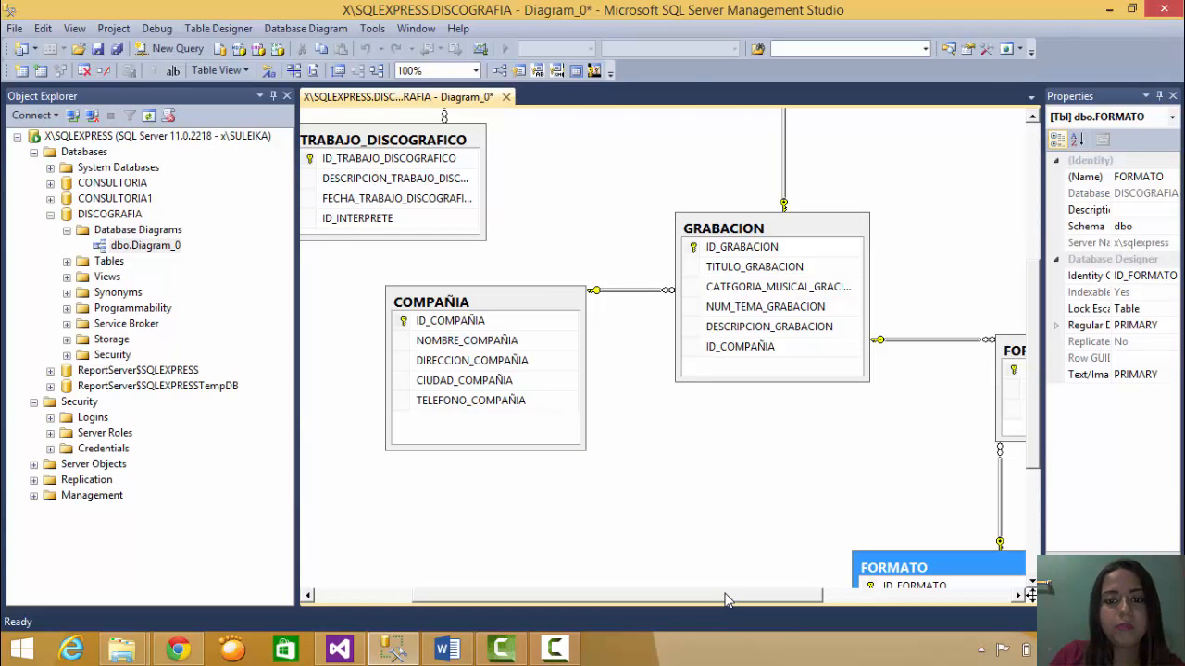
click(869, 597)
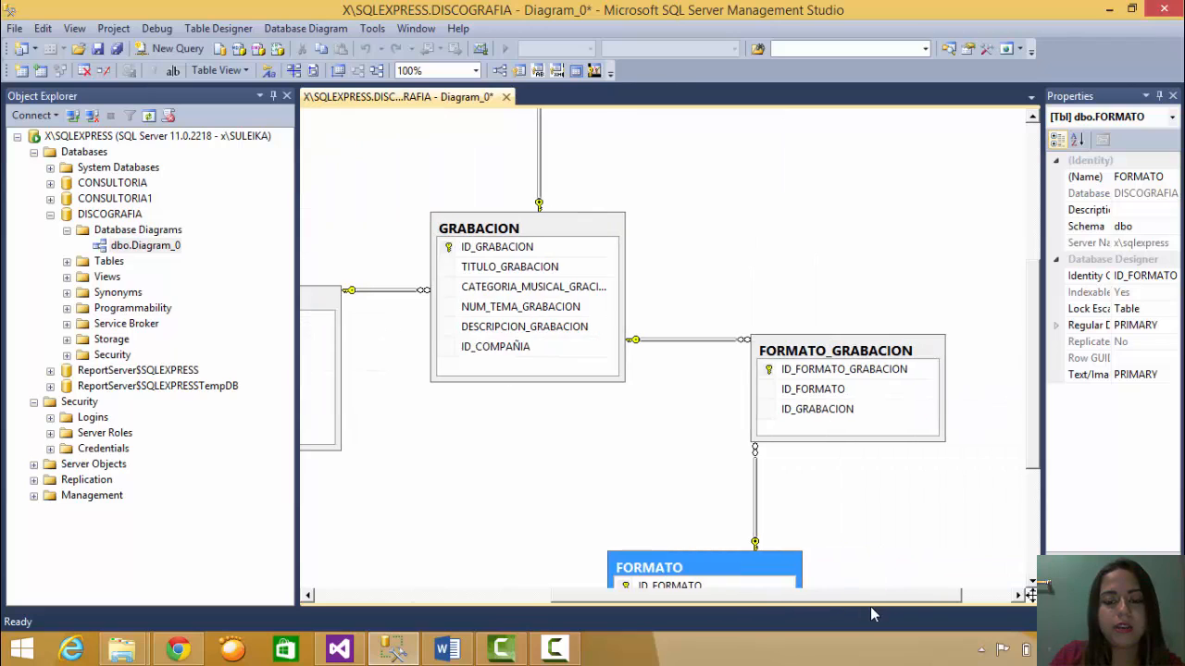
scroll(1032, 333, down, 1)
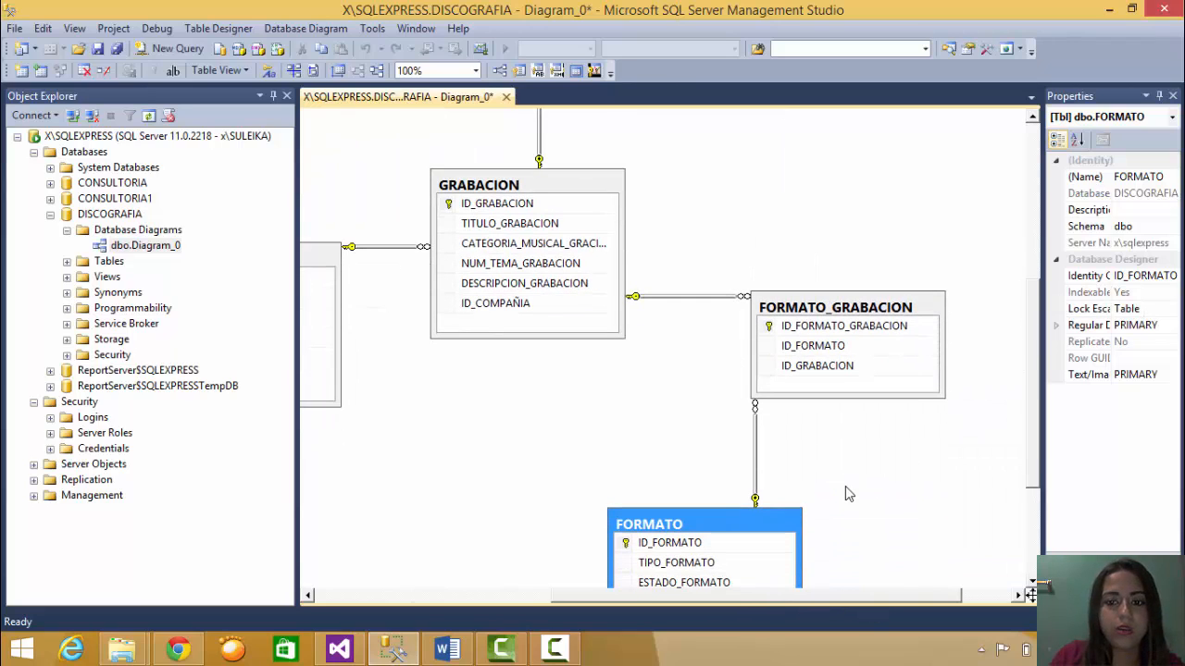
mouse_move(1035, 433)
mouse_down()
mouse_move(1036, 472)
mouse_move(1031, 411)
mouse_up()
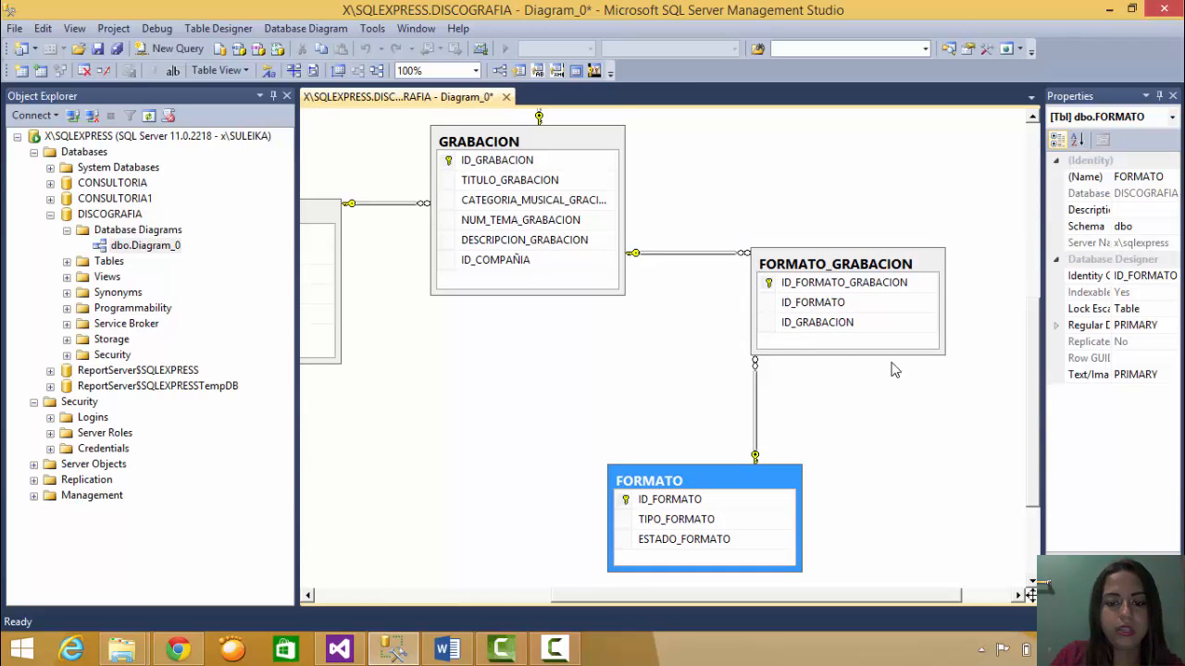
drag(879, 597, 925, 597)
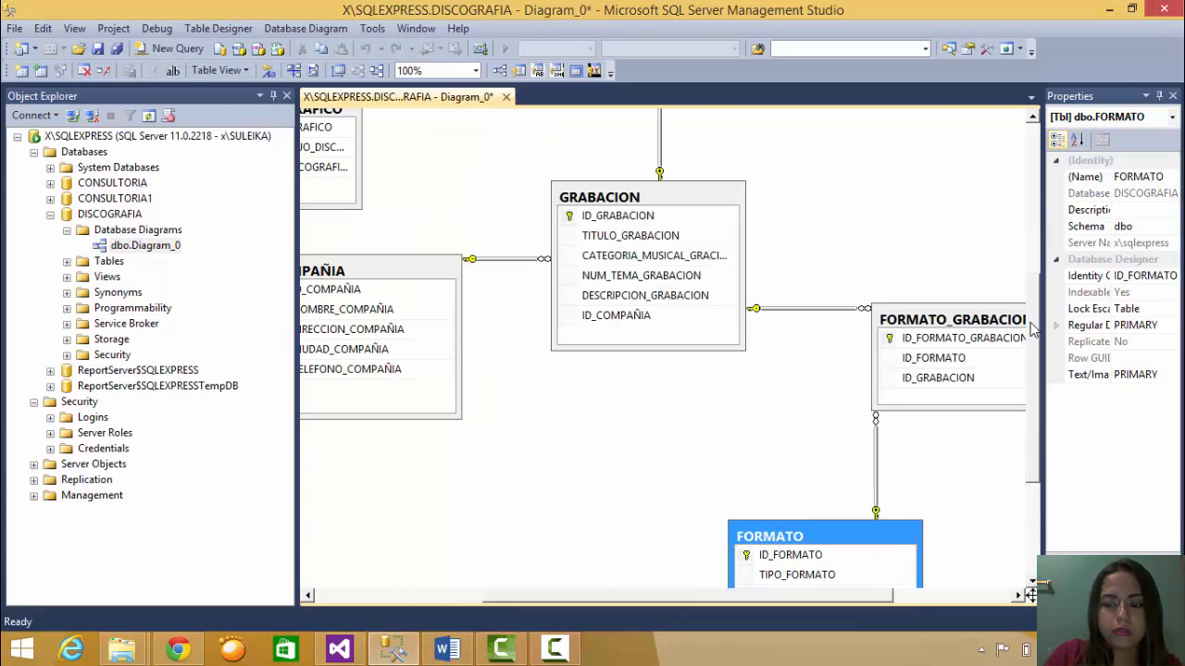
scroll(1032, 329, up, 3)
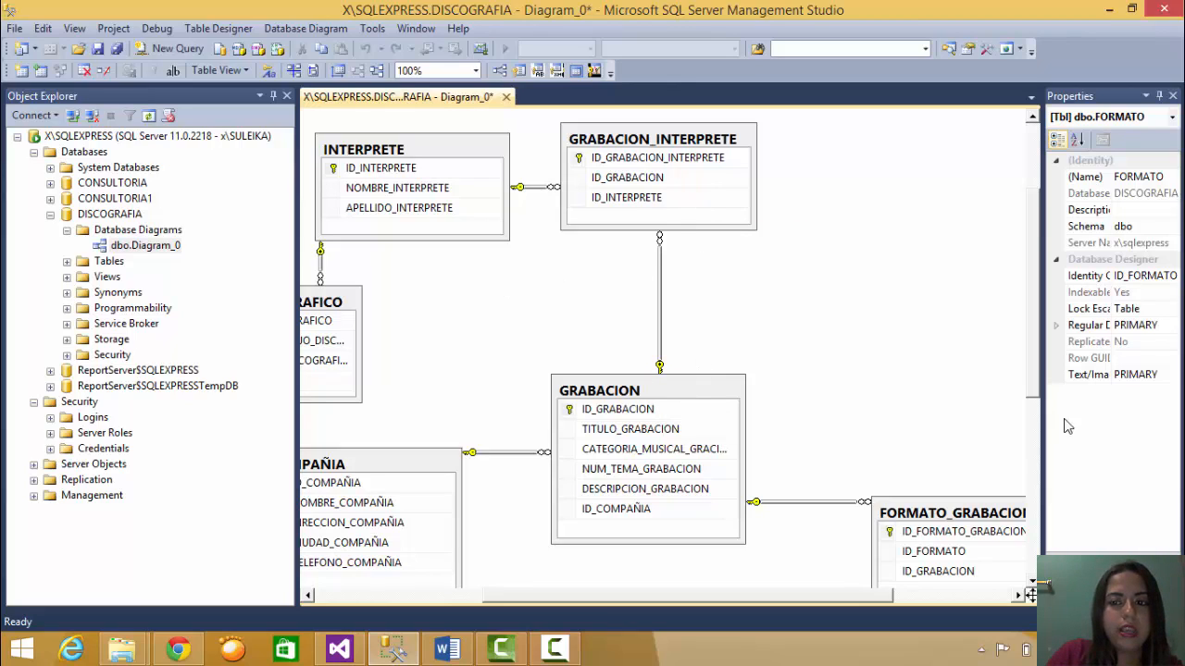
scroll(754, 595, left, 5)
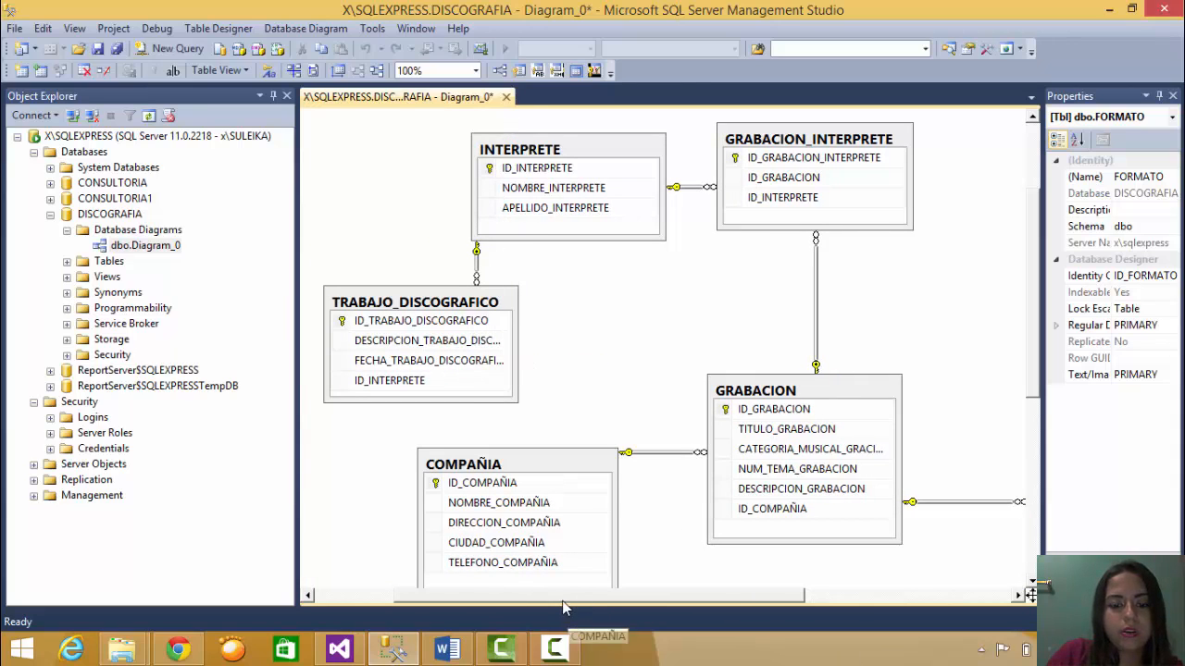
scroll(493, 592, left, 2)
scroll(494, 592, left, 2)
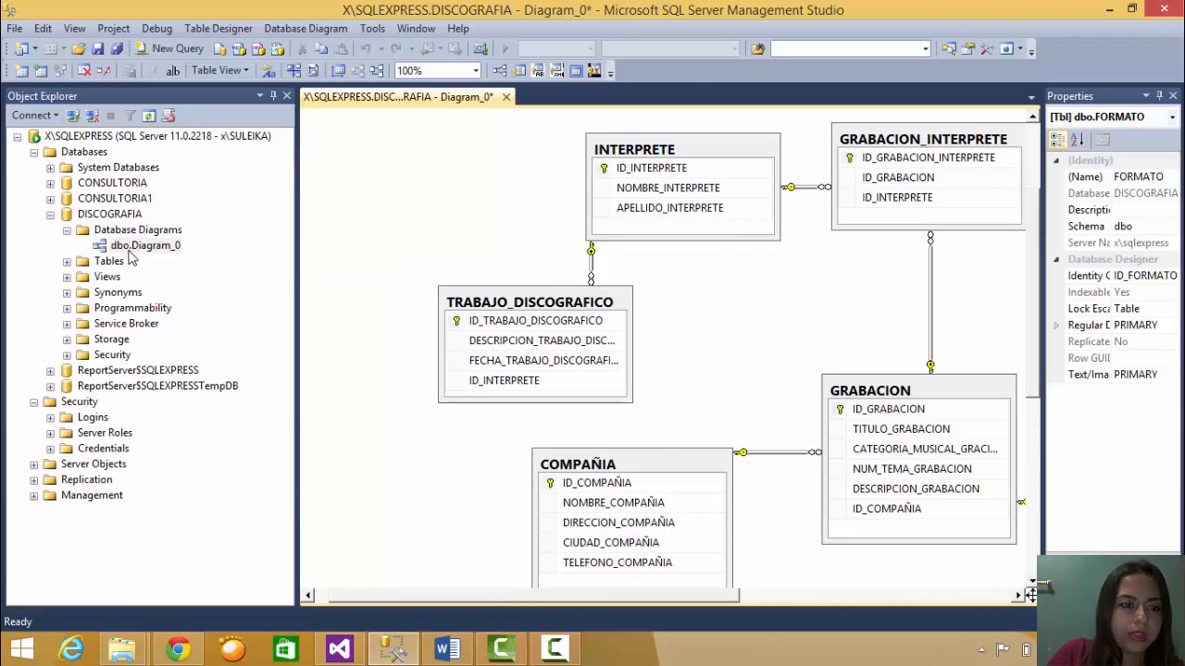
- Expand DISCOGRAFIA's Tables and open dbo.COMPAÑIA with Edit Top 200 Rows
click(66, 230)
click(51, 215)
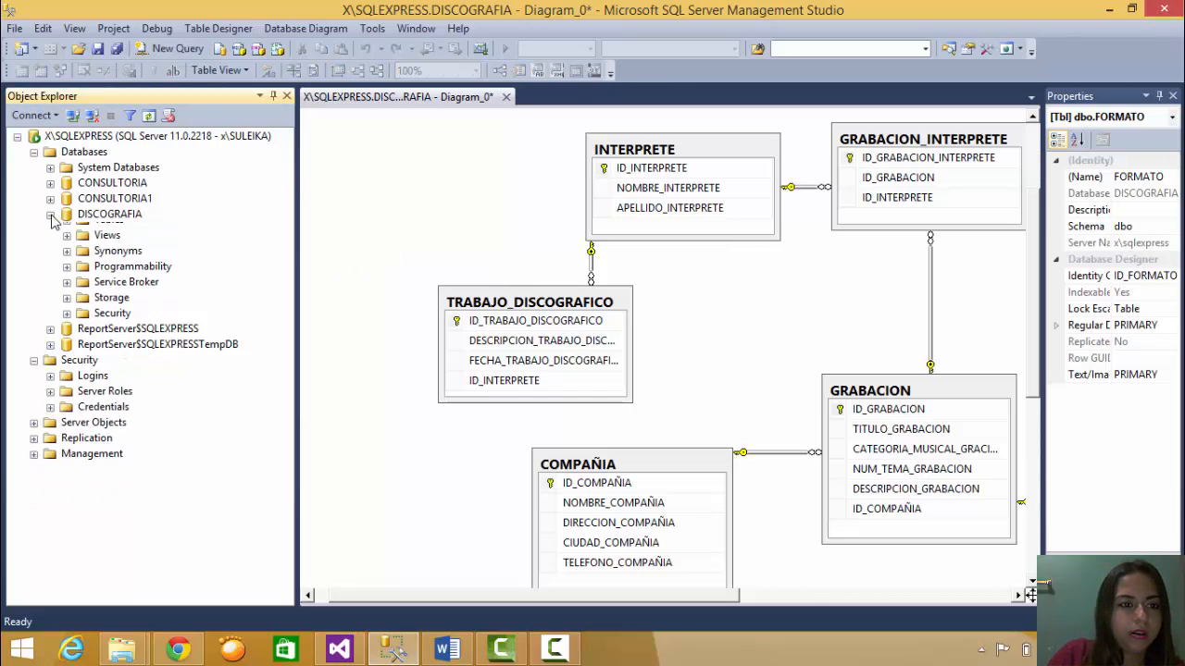
click(50, 215)
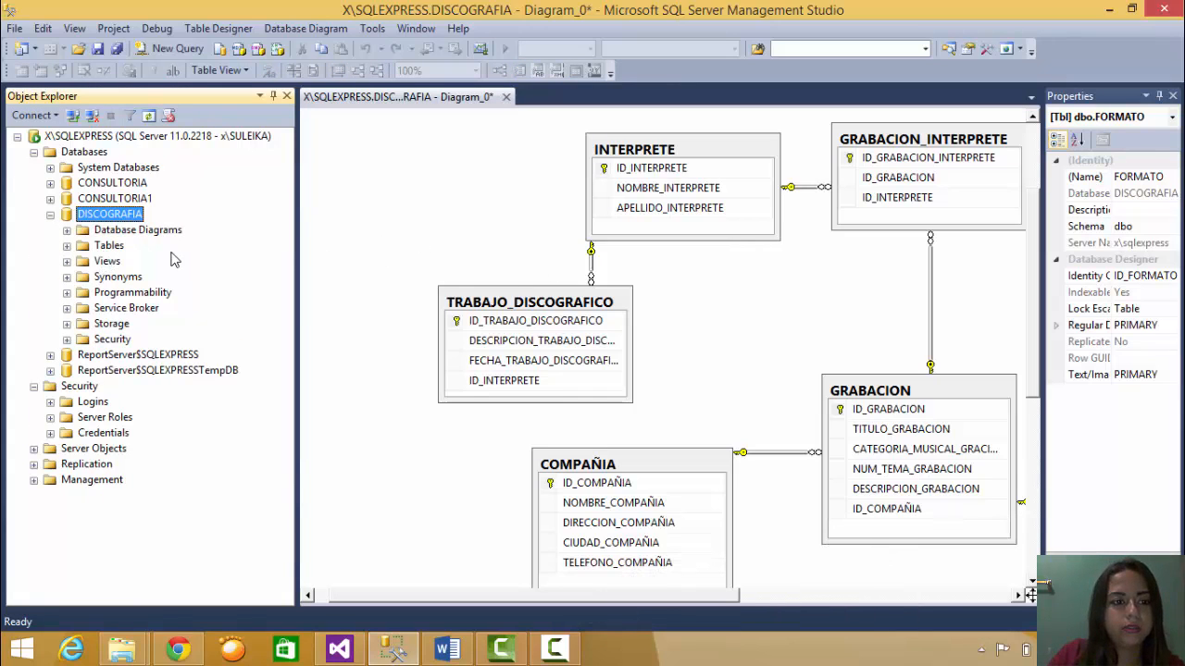
right_click(80, 245)
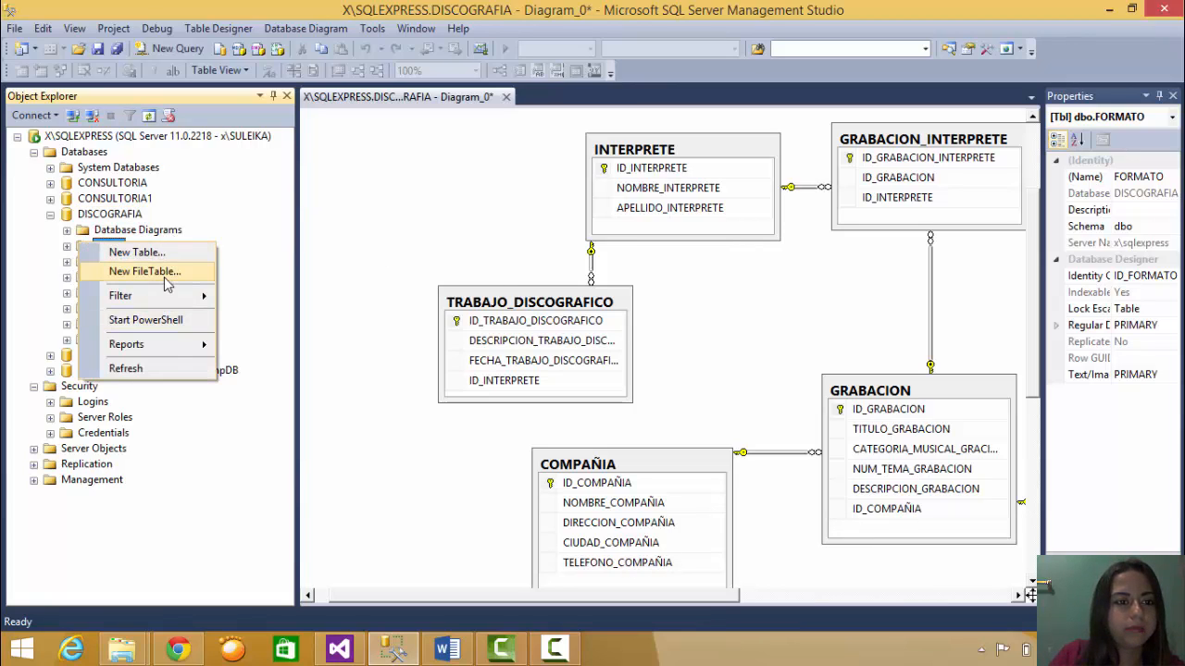
key(Escape)
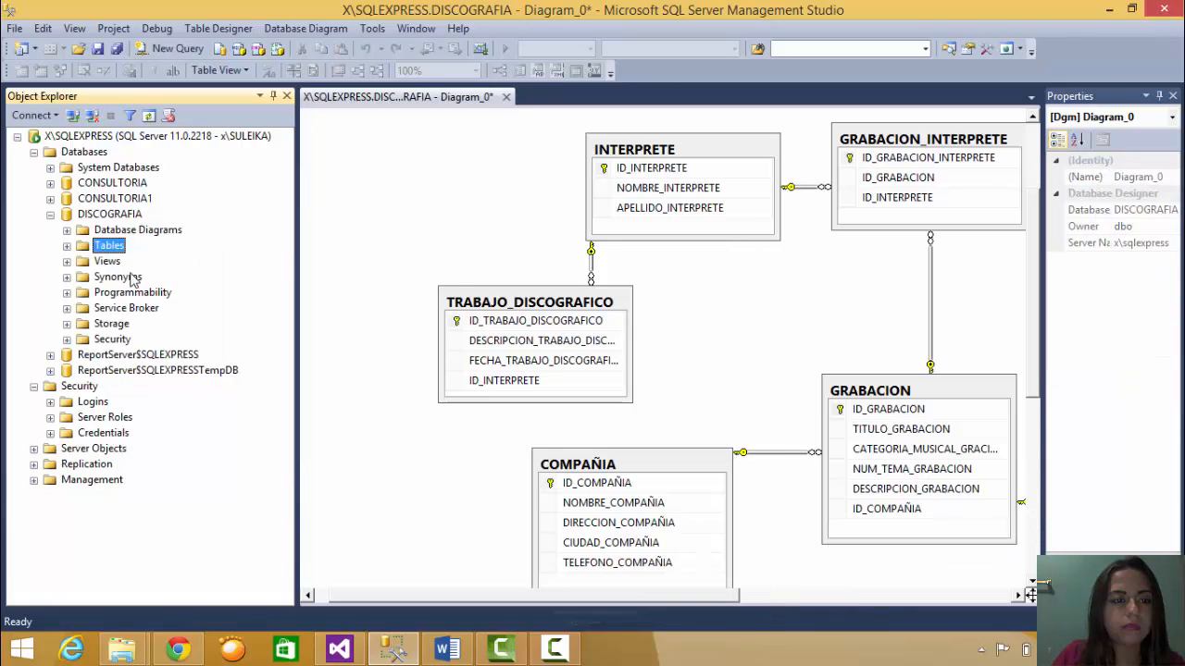
click(67, 246)
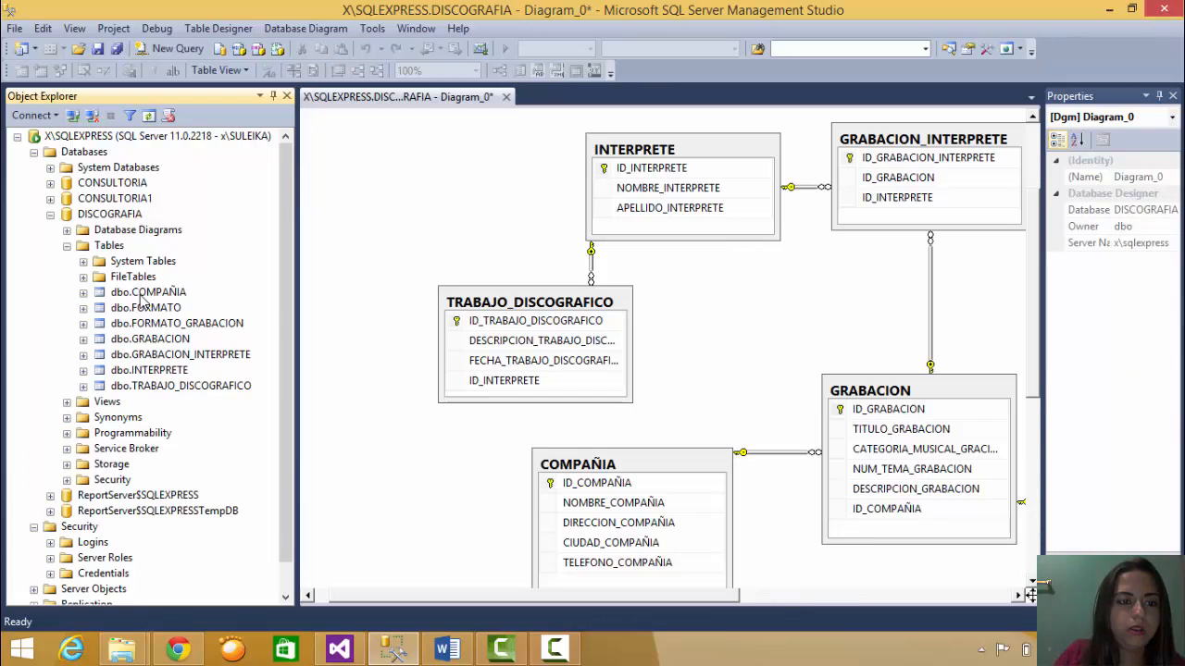
right_click(146, 295)
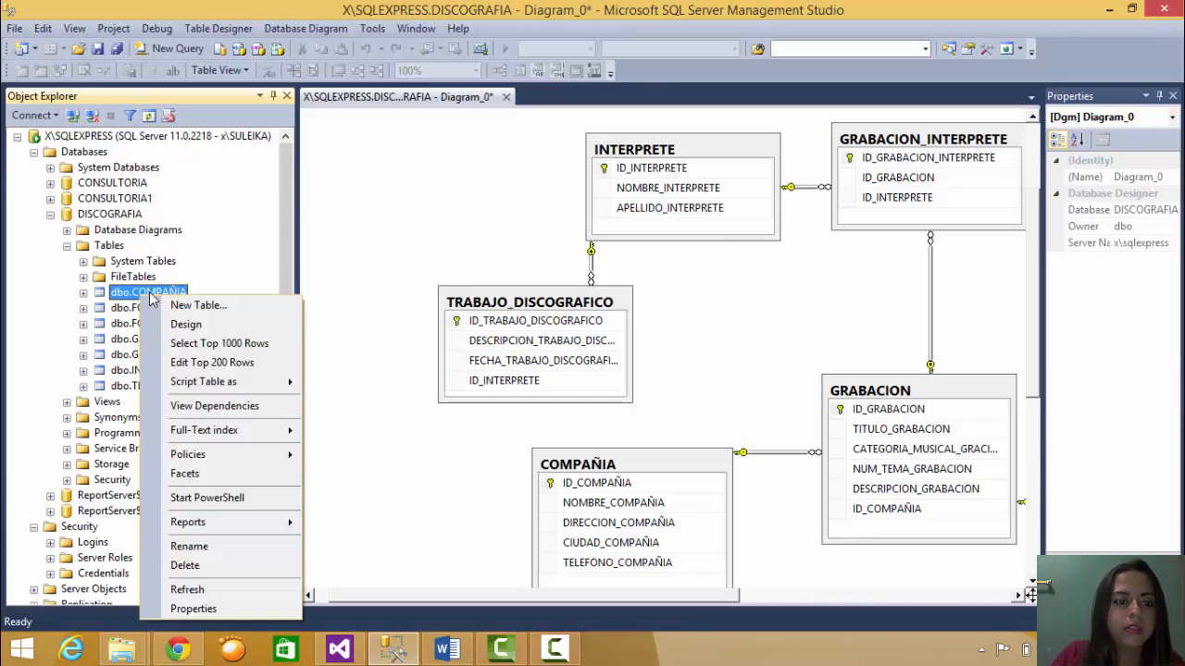
click(236, 362)
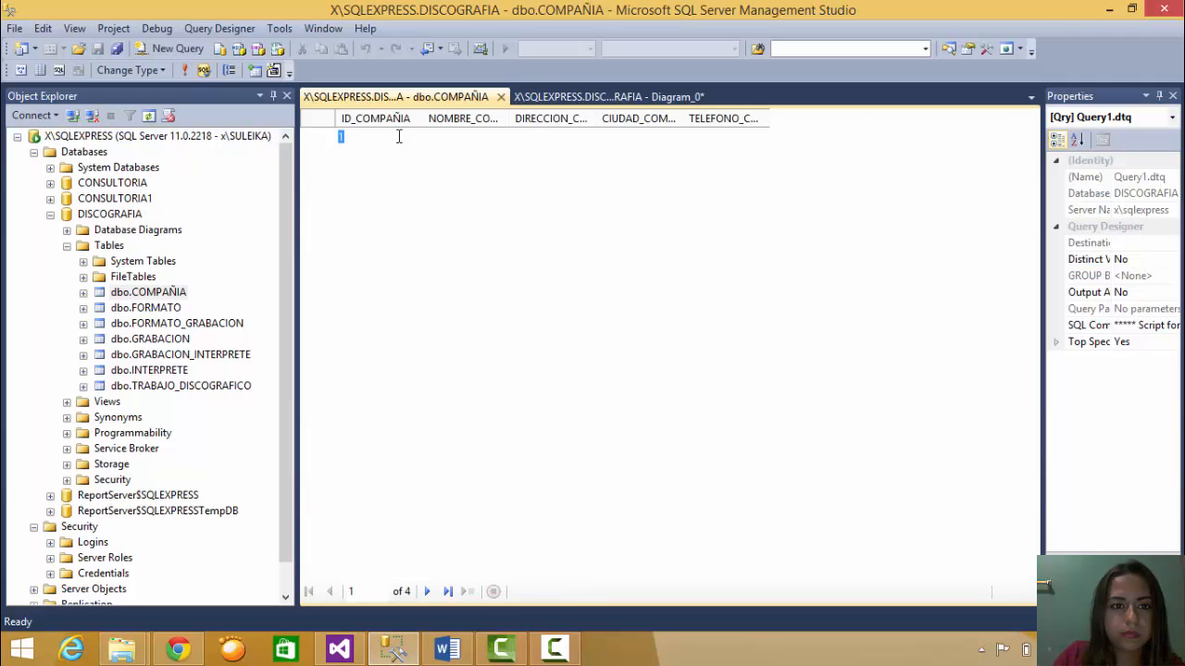
- Enter GACR, DDH, S and 745 as a new COMPAÑIA row and commit it
click(477, 216)
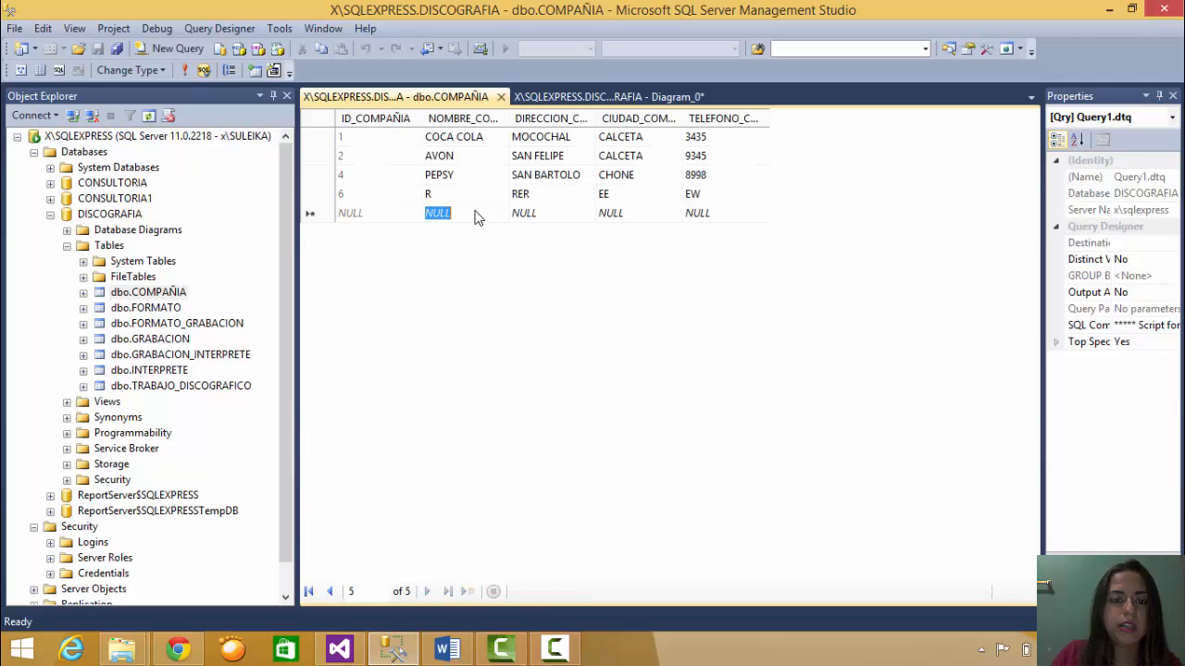
text(GACR)
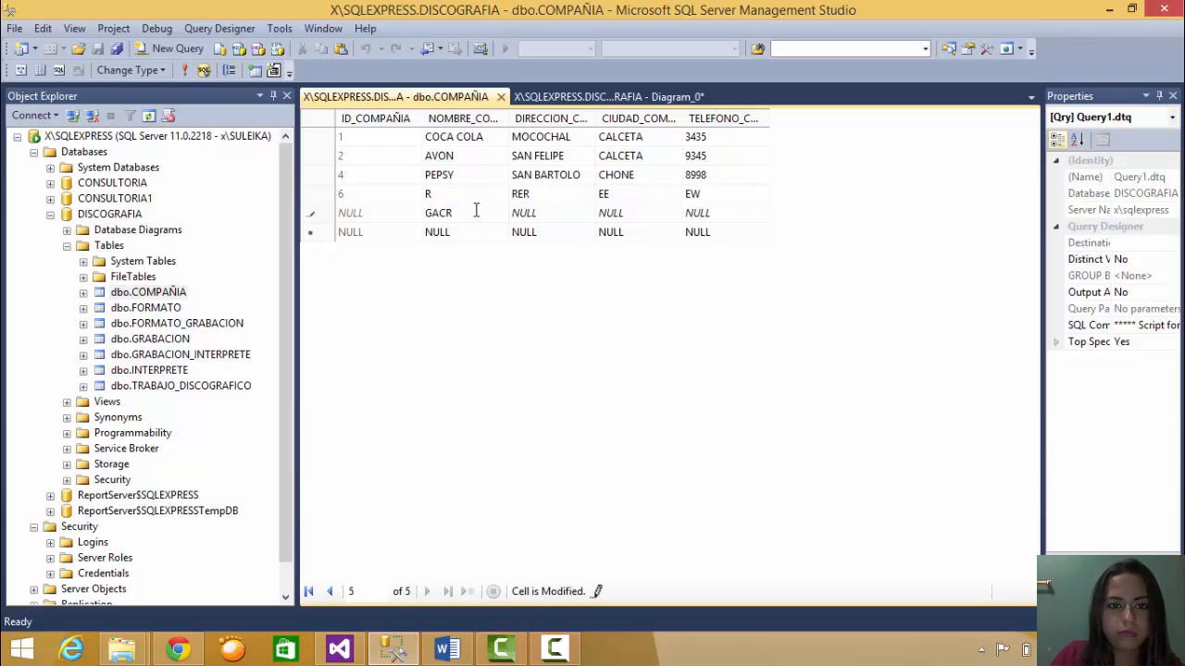
click(541, 215)
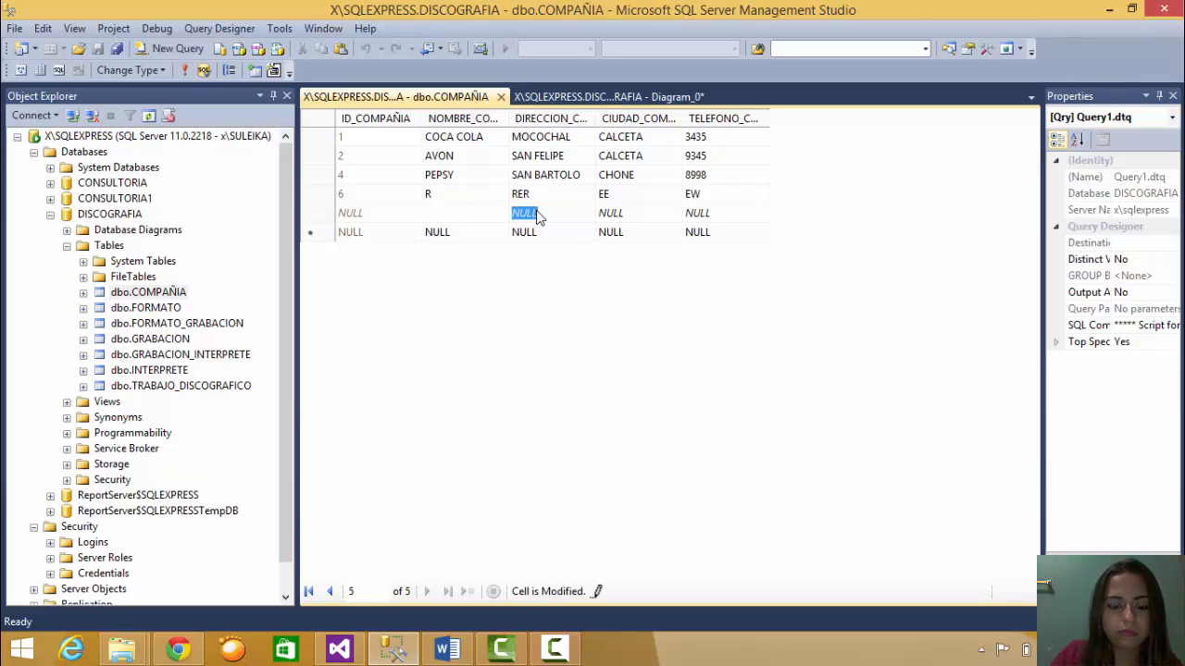
text(DDH)
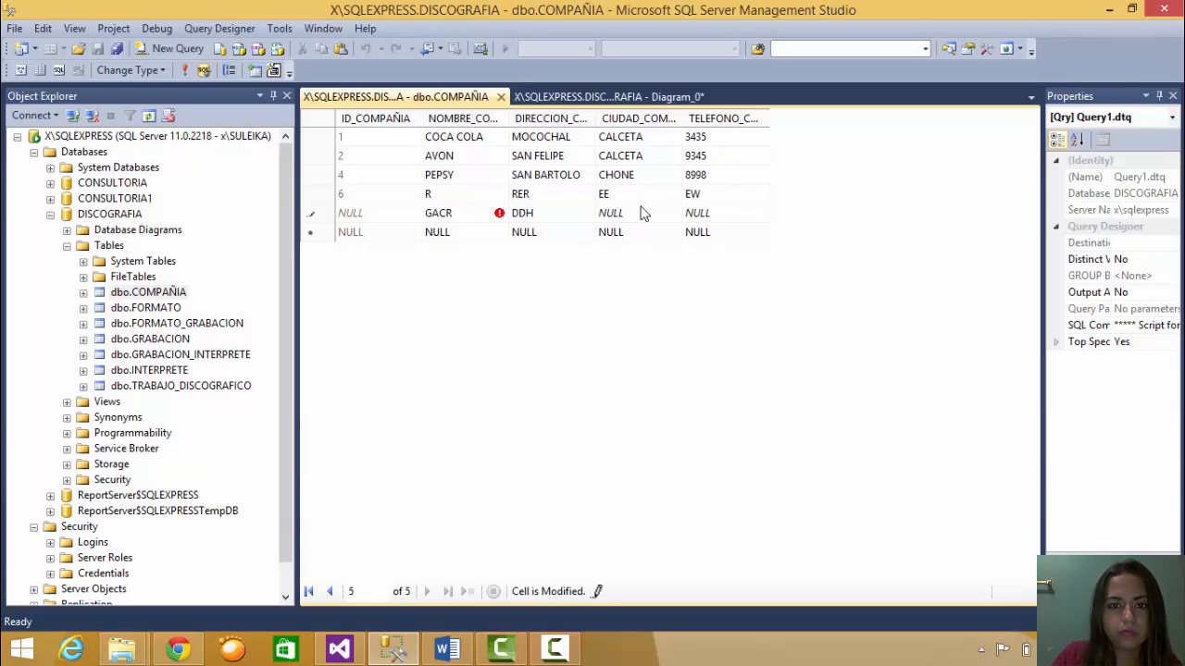
click(645, 214)
text(S)
click(728, 221)
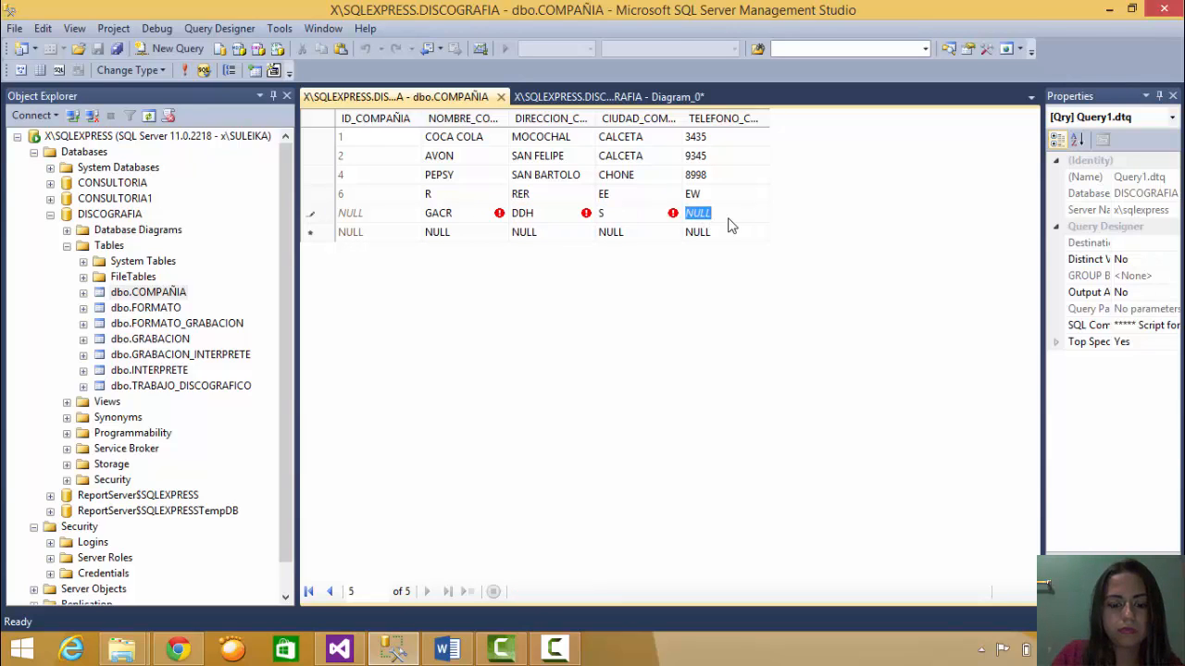
text(745)
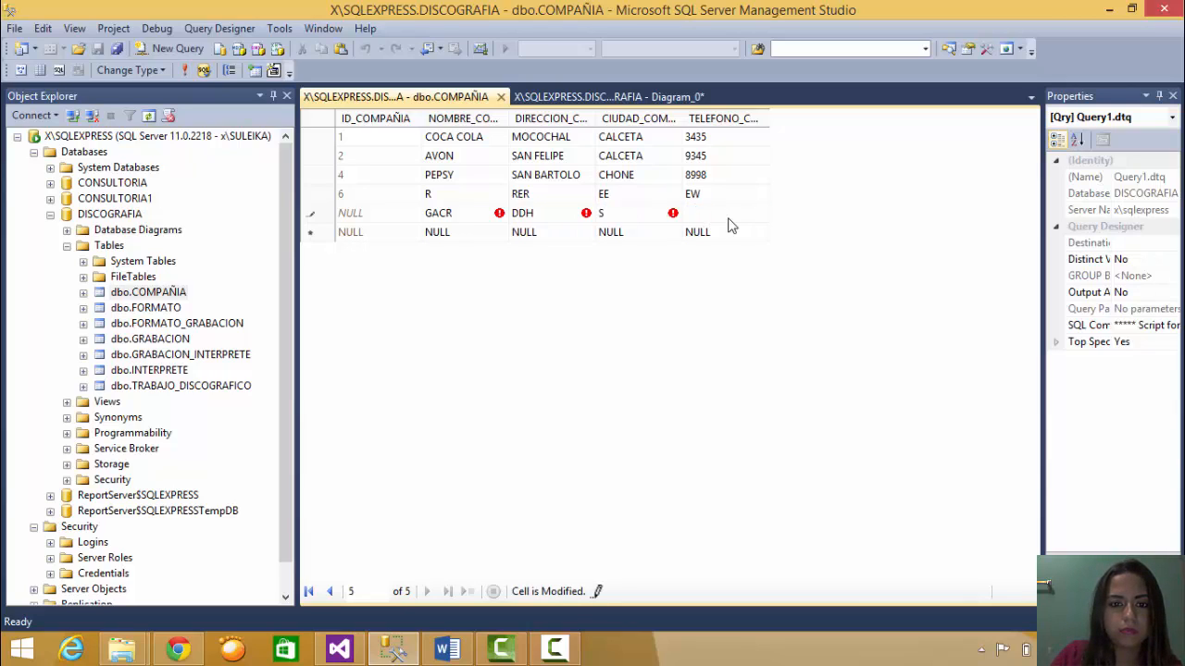
click(727, 228)
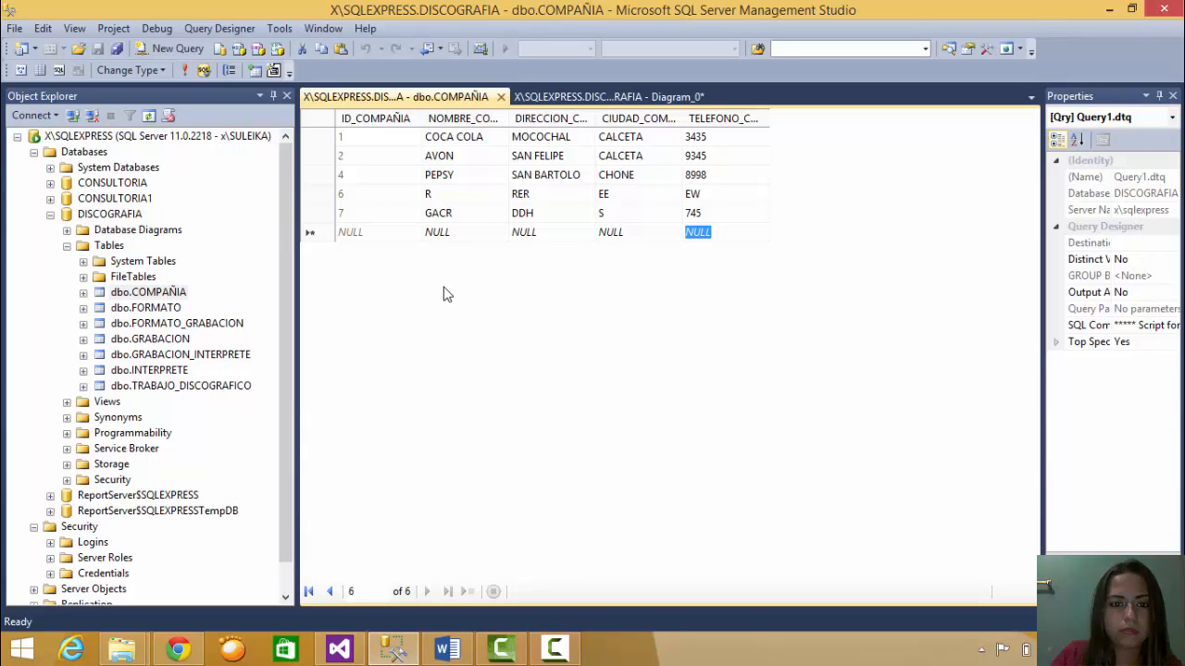
- Select the new GACR row's cells and collapse the Tables list
right_click(326, 216)
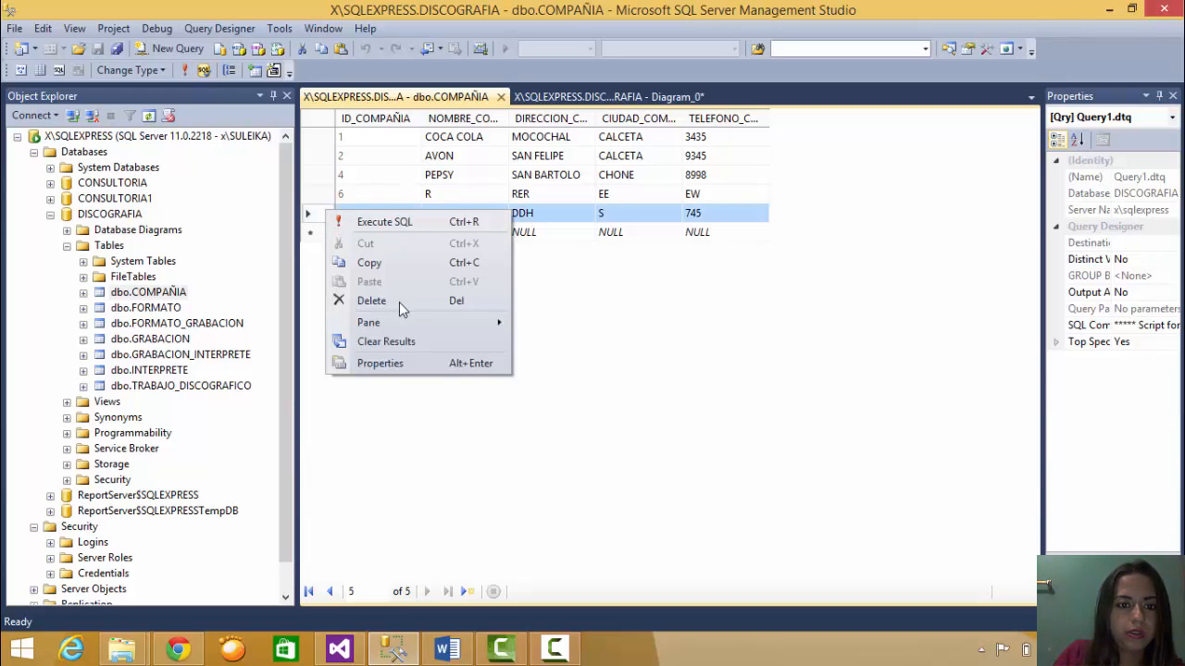
drag(683, 222, 292, 308)
click(67, 246)
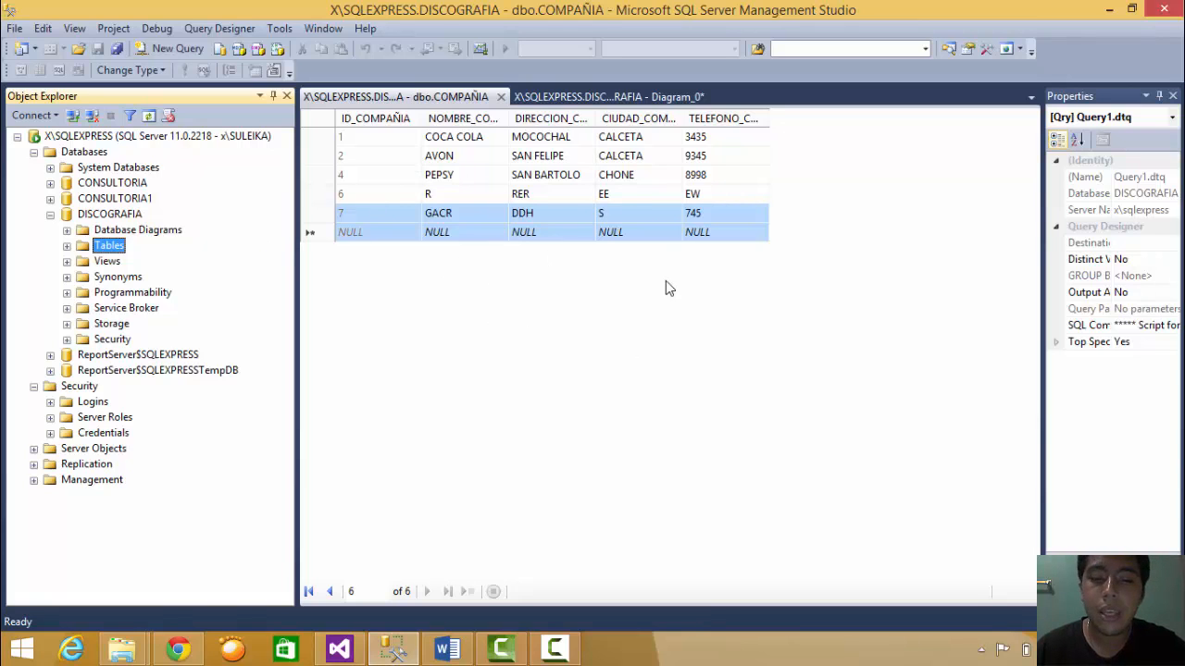
click(457, 654)
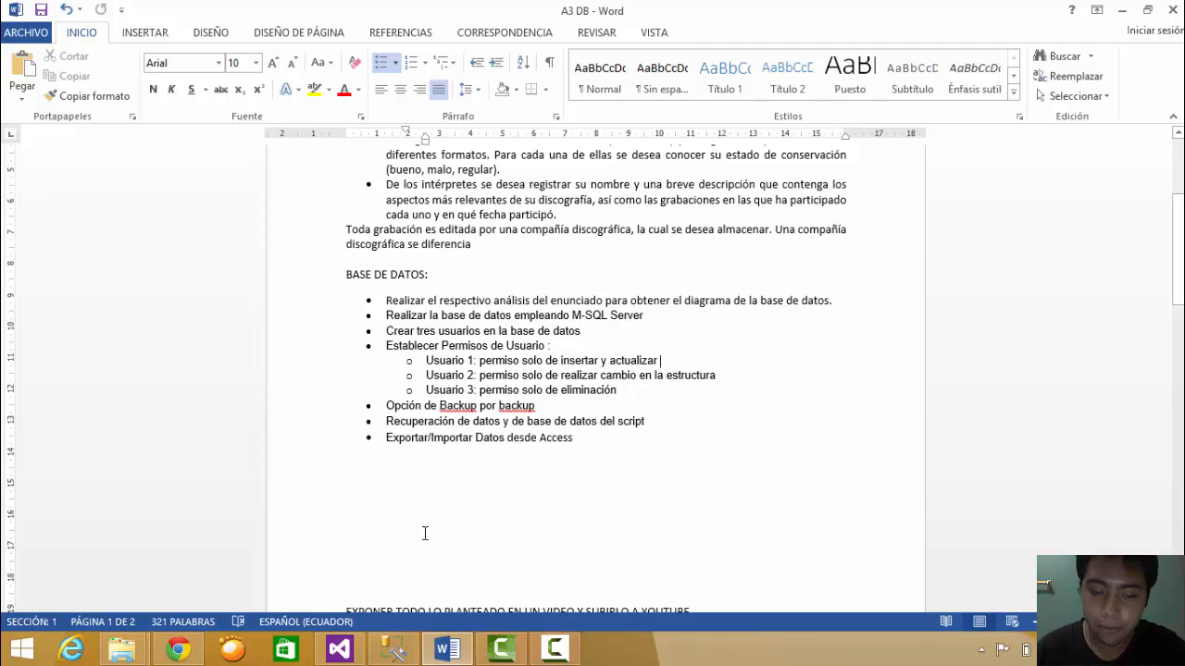
click(399, 655)
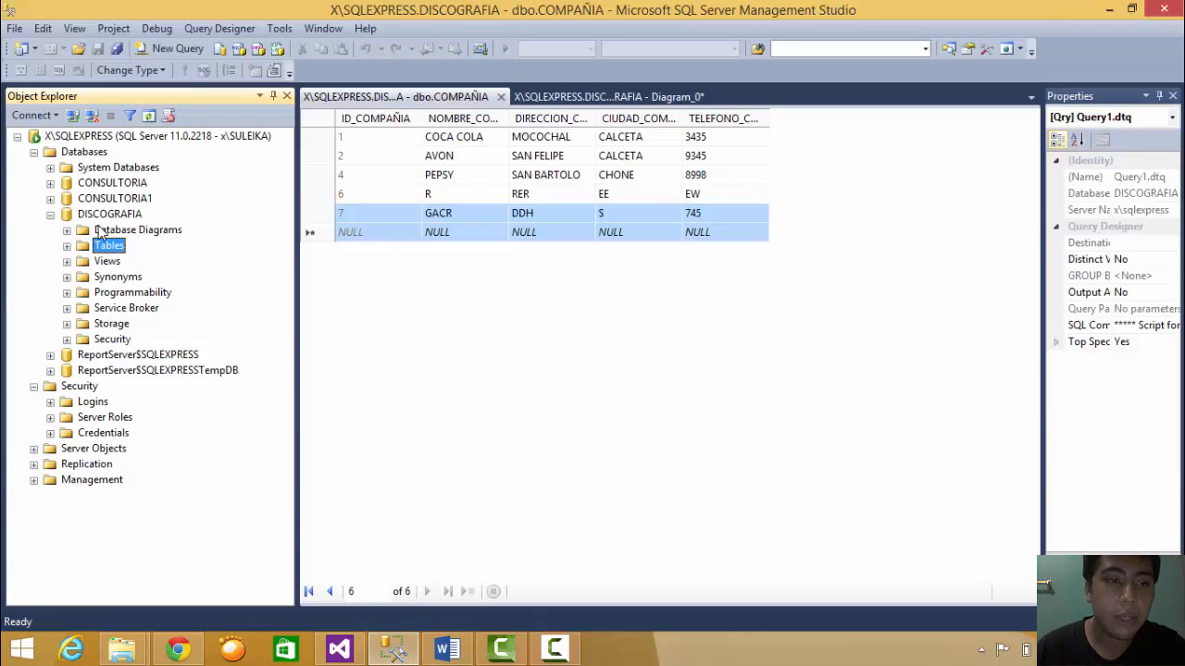
click(50, 214)
- Collapse Databases and begin a new login under Security > Logins
click(34, 152)
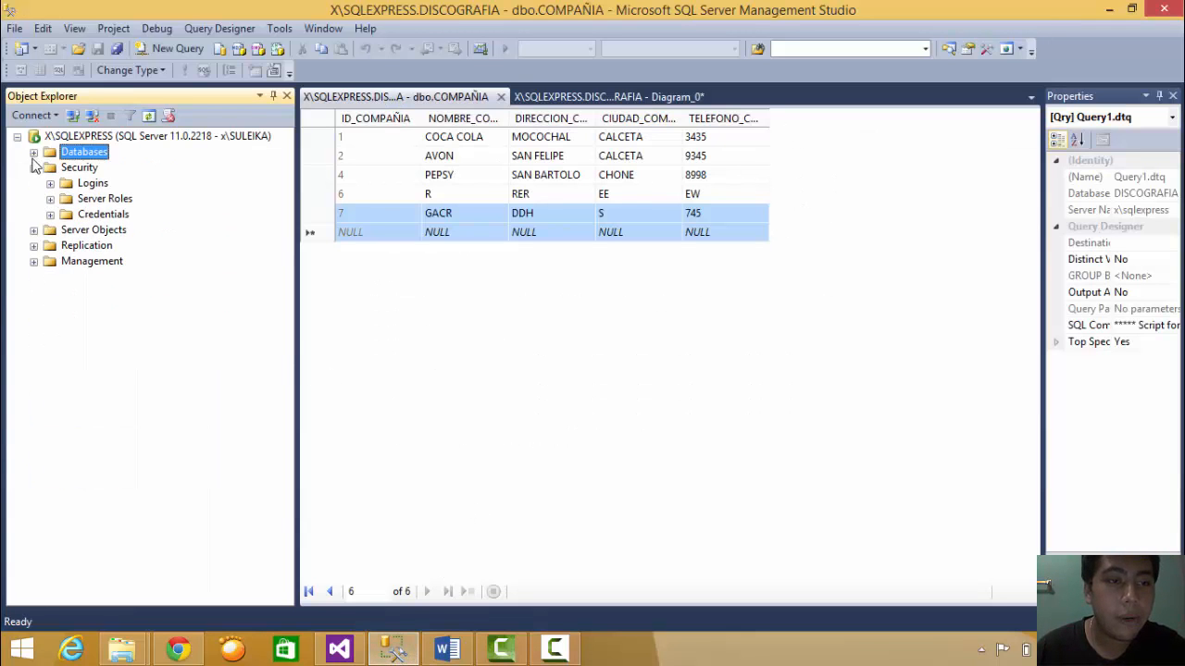
click(33, 168)
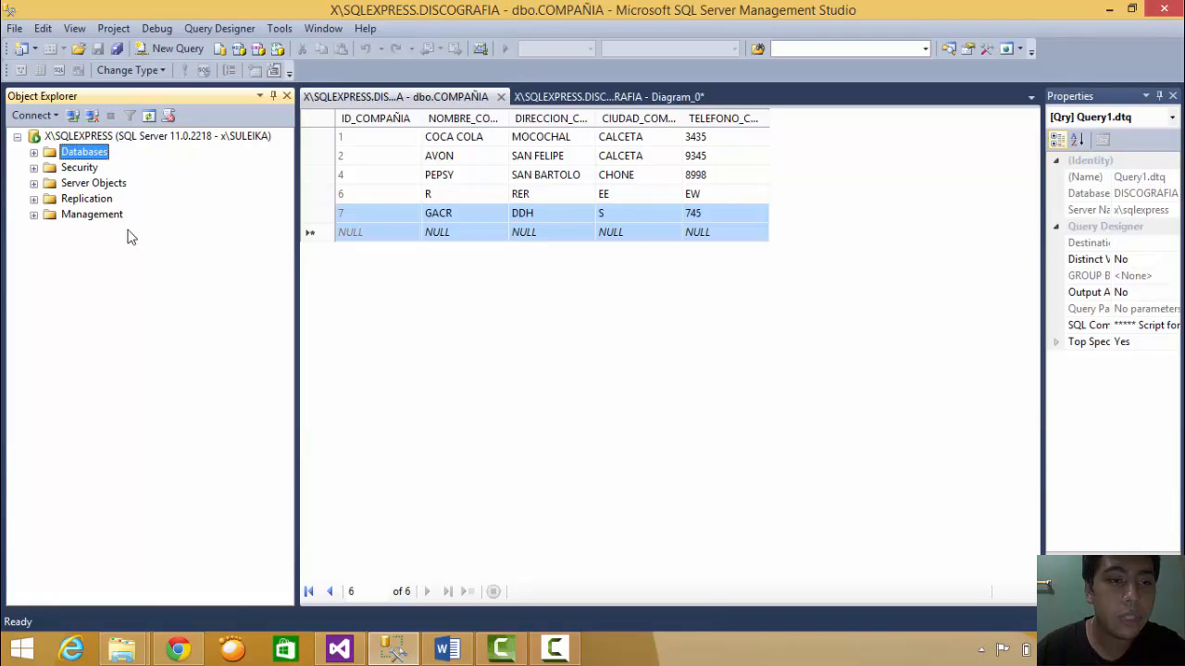
click(34, 167)
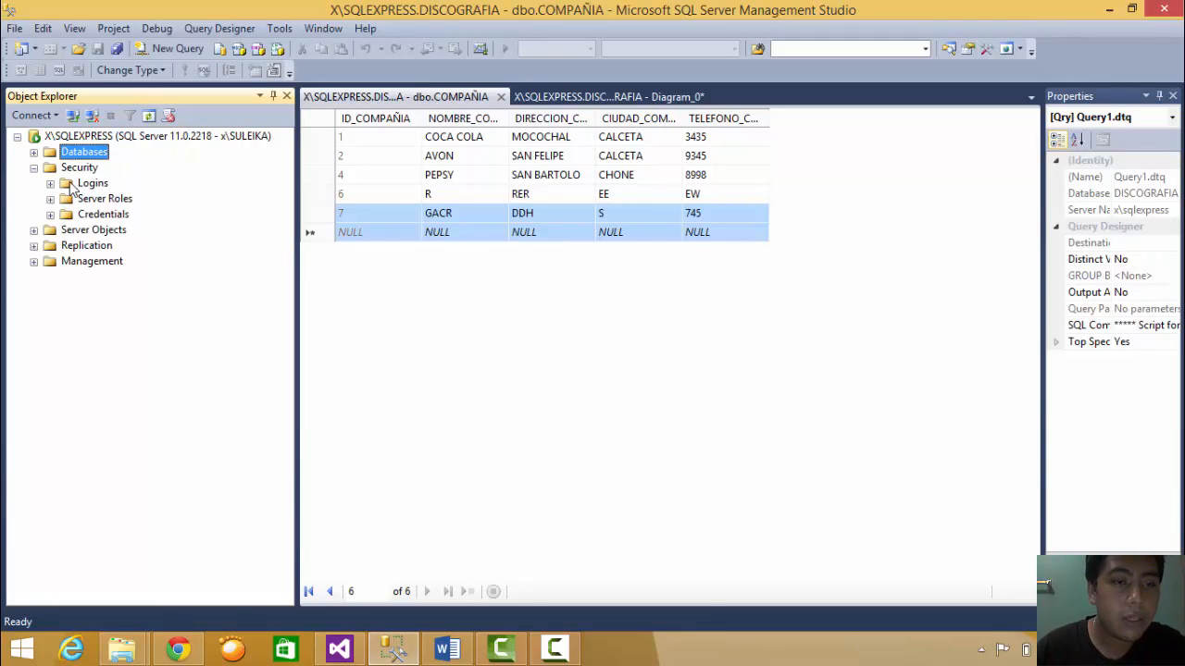
right_click(82, 190)
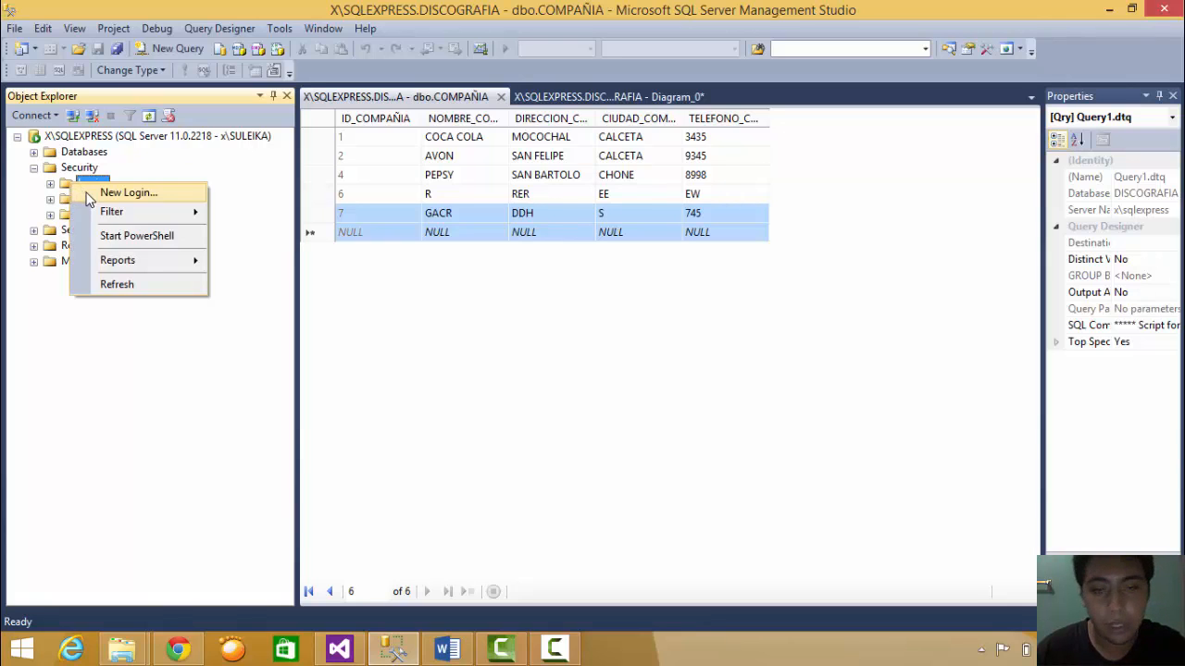
key(Escape)
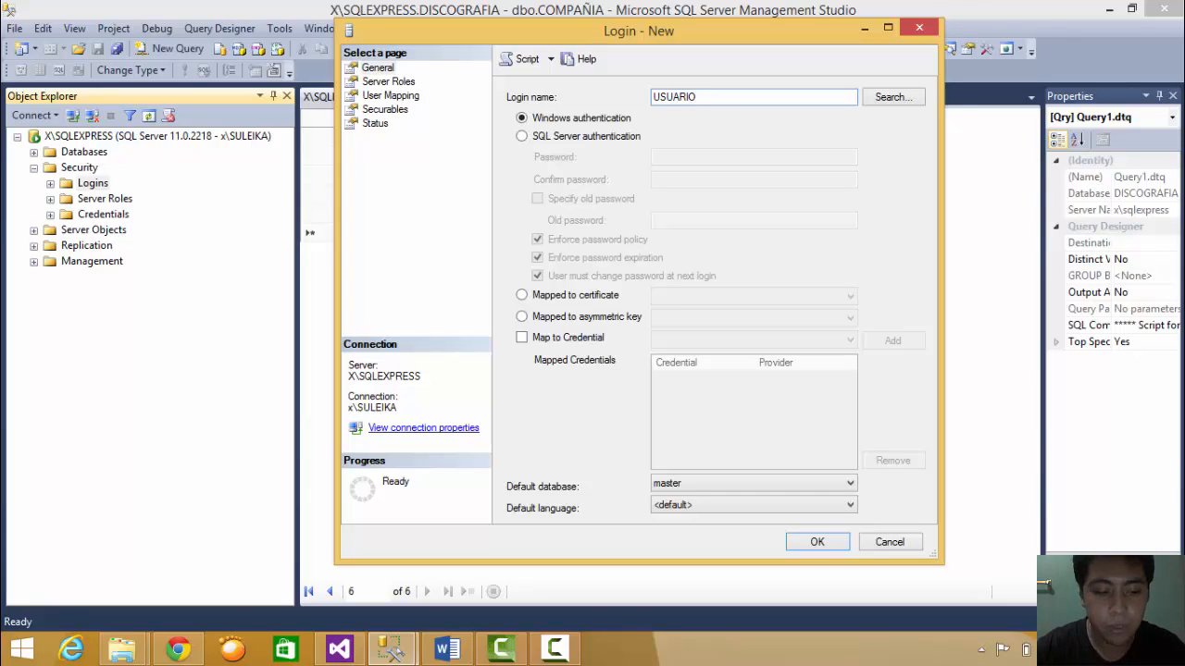
- Set SQL Server authentication, a confirmed password, no password policy, and DISCOGRAFIA as default database
click(523, 137)
click(668, 158)
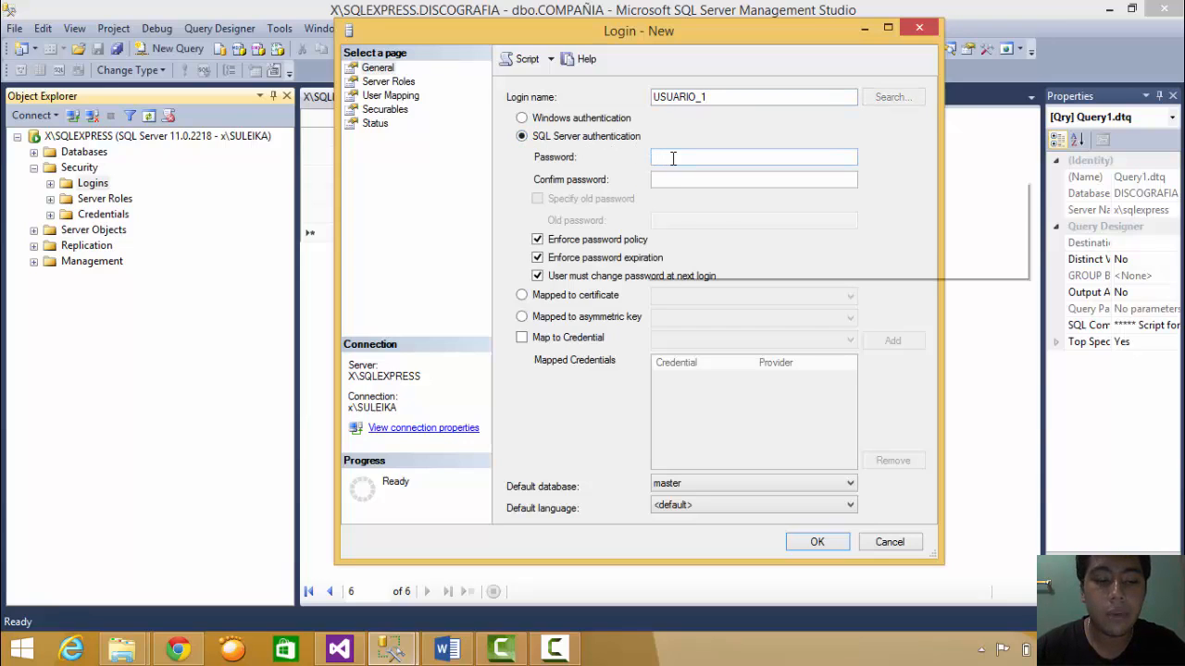
key(Caps_Lock)
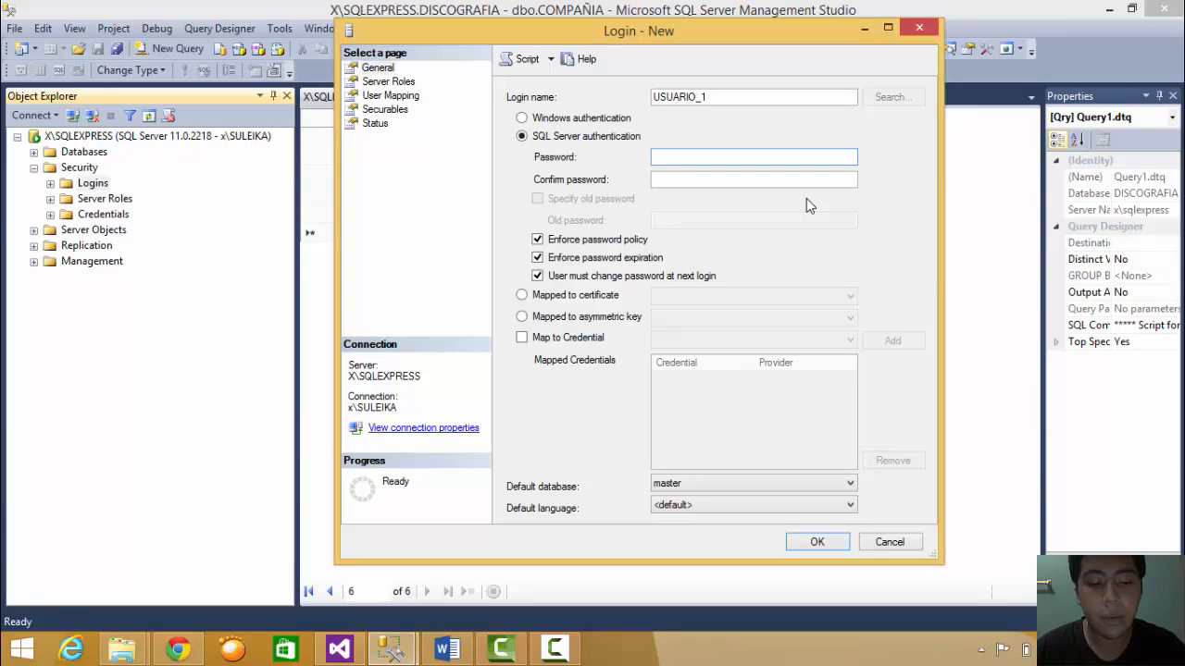
text(••••)
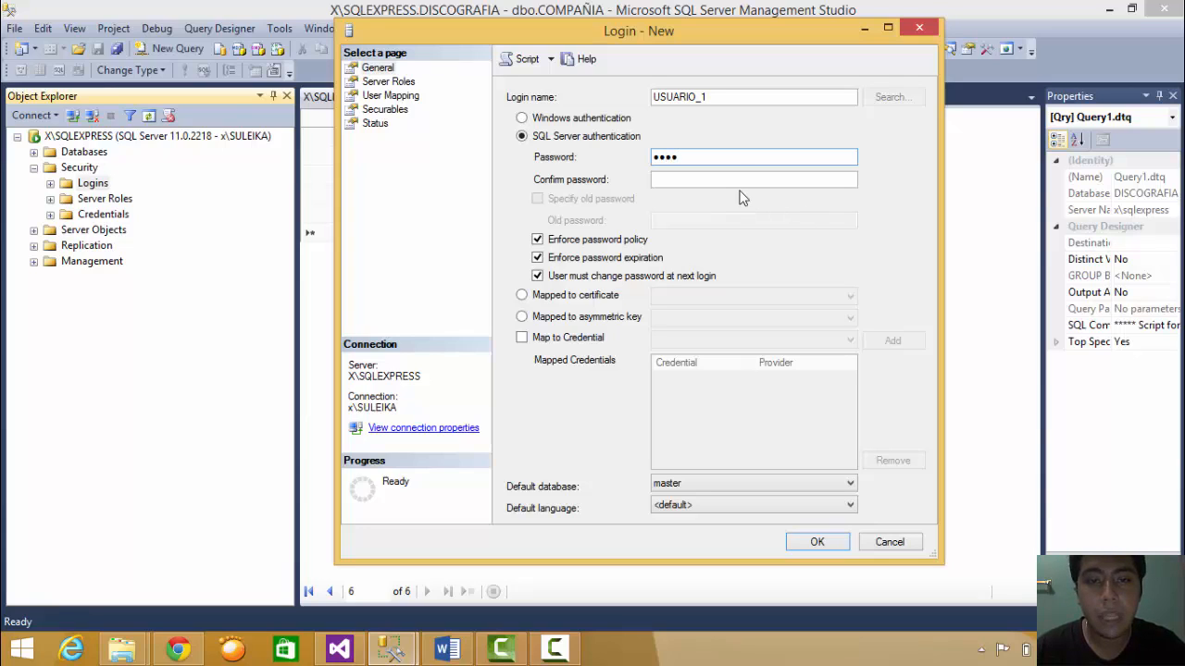
click(737, 180)
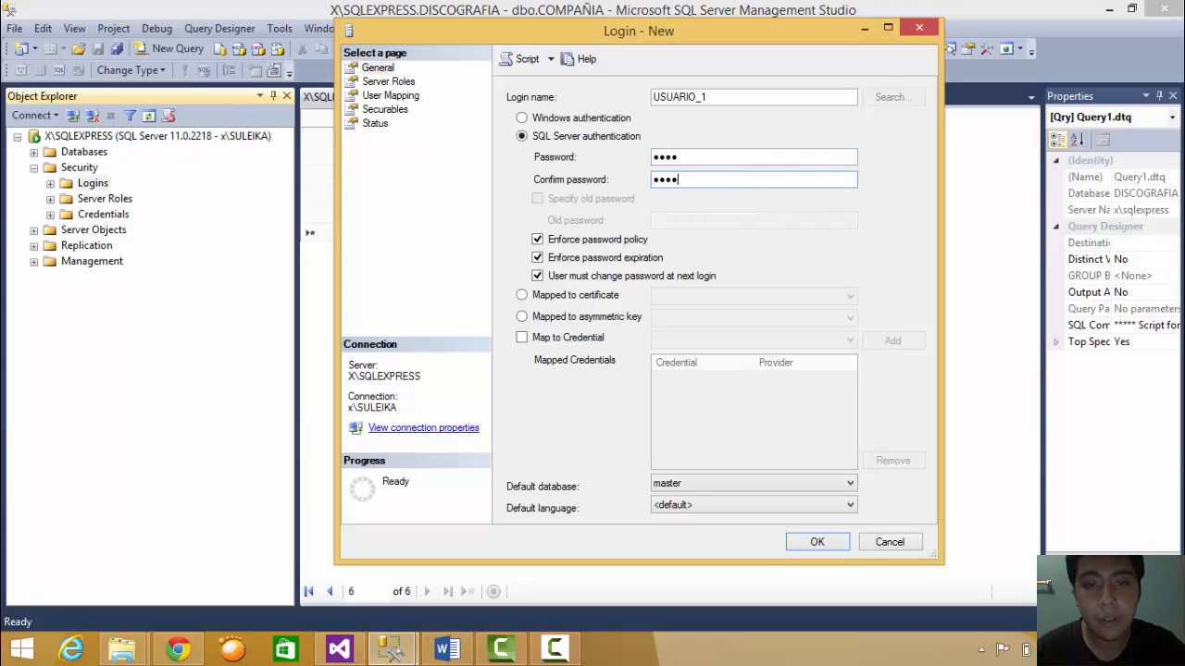
click(537, 241)
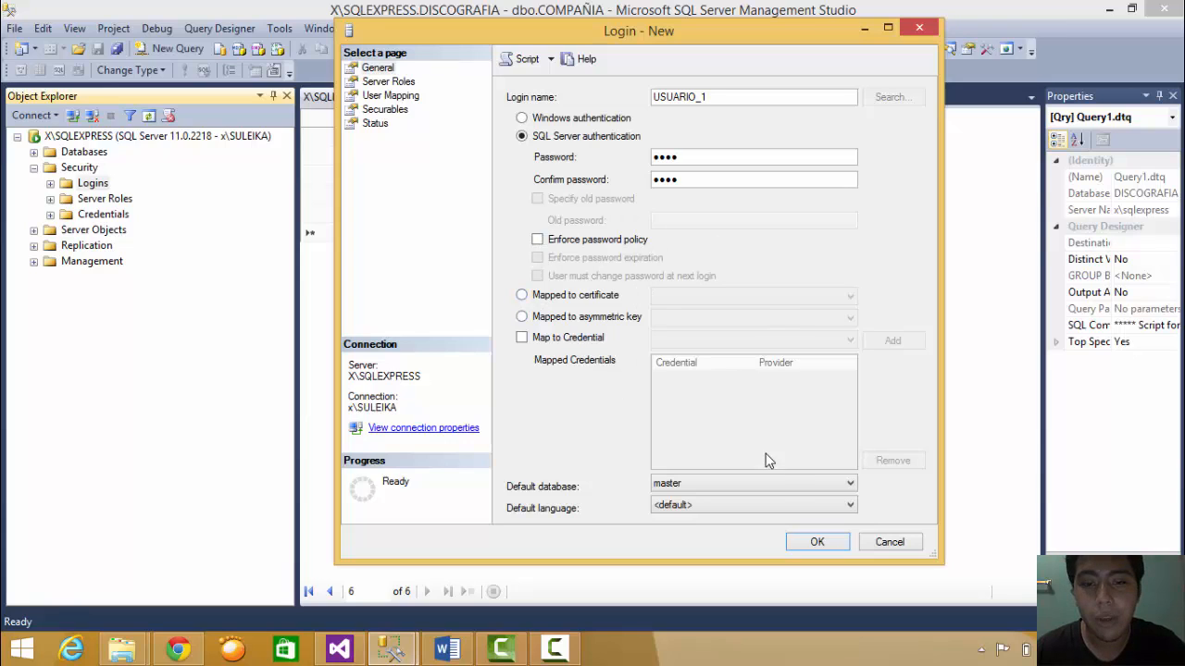
click(856, 490)
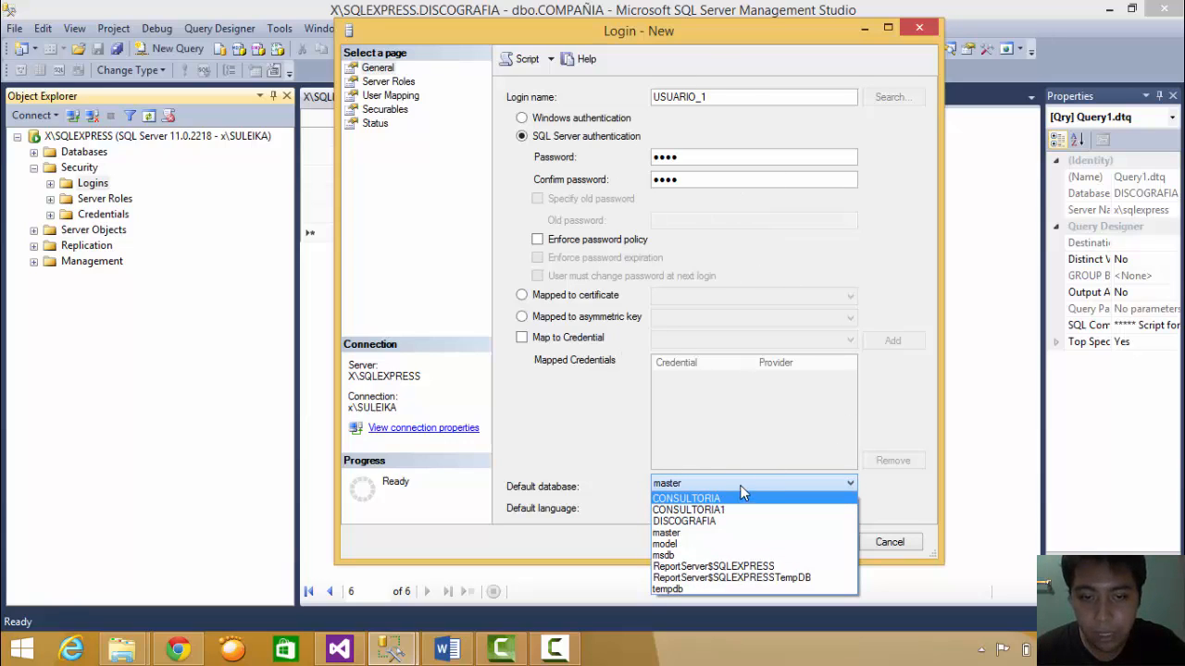
click(705, 521)
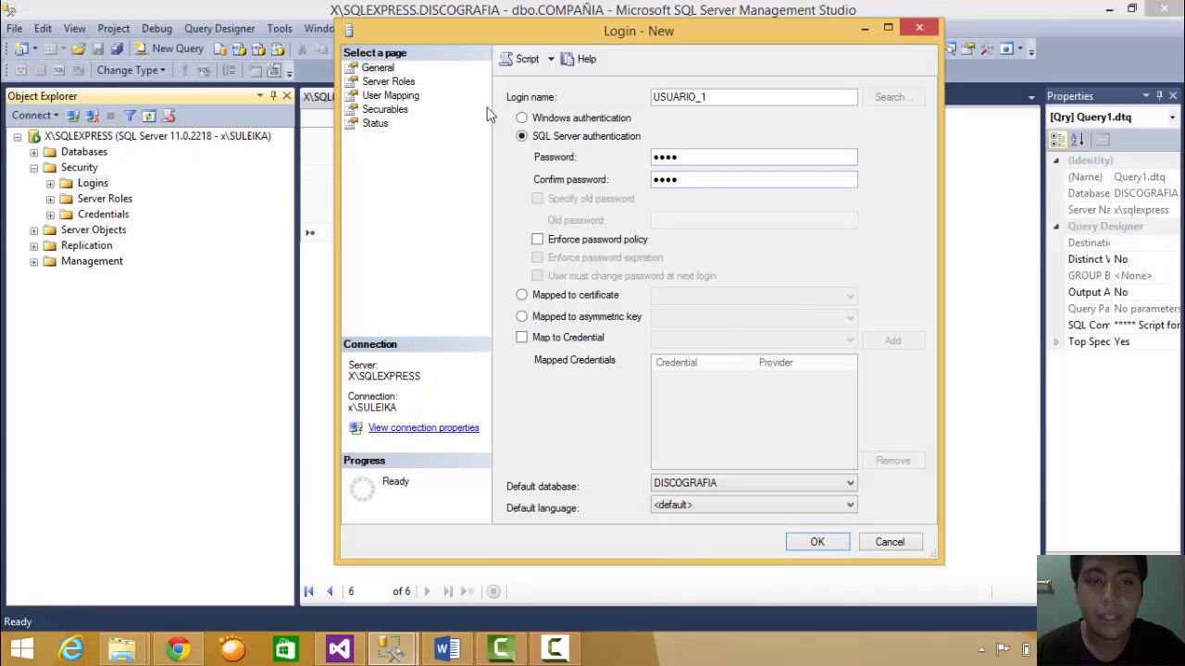
- Map USUARIO_1 to DISCOGRAFIA with db_owner role membership and close the login window
click(396, 96)
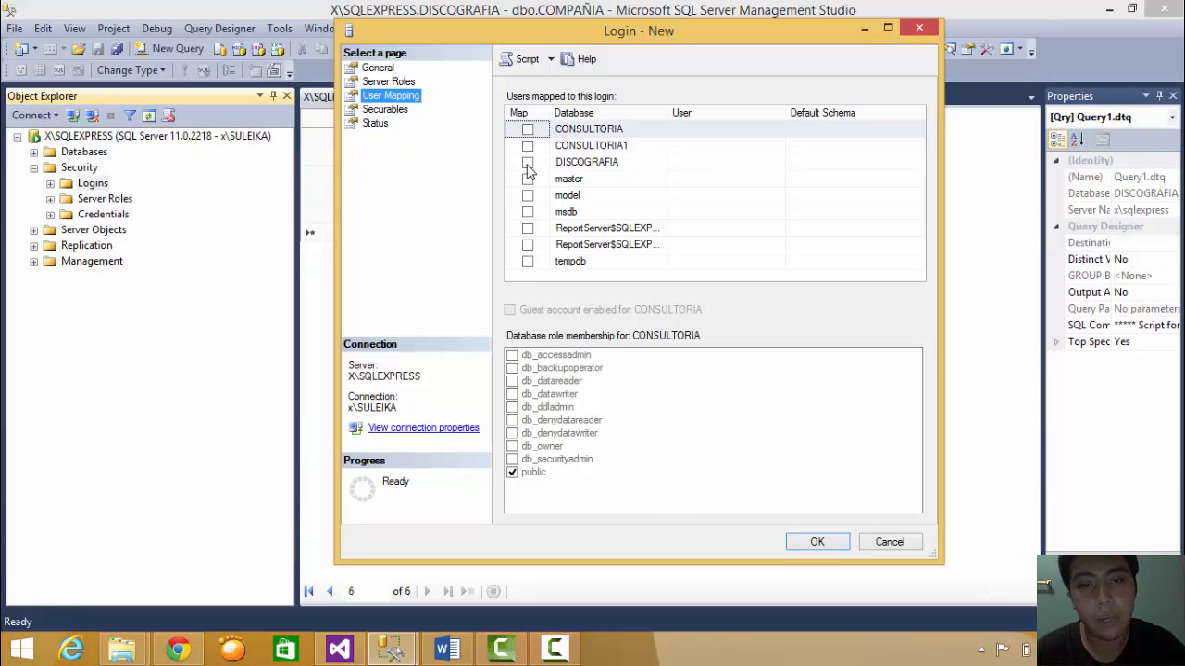
click(527, 164)
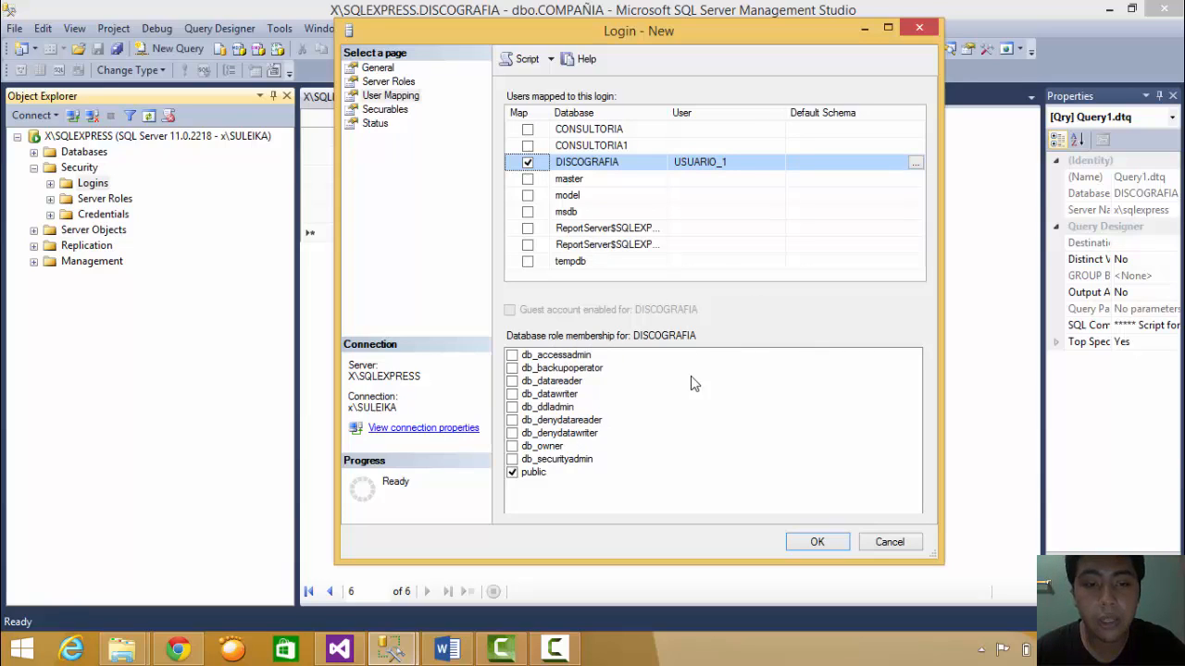
click(513, 448)
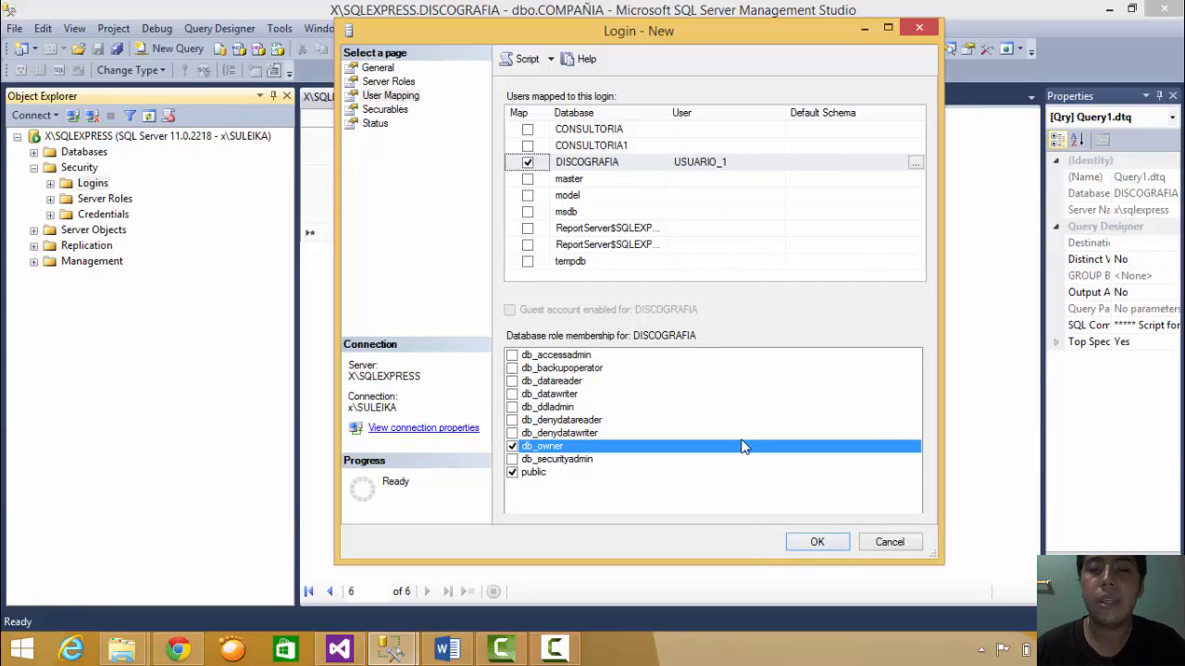
click(917, 30)
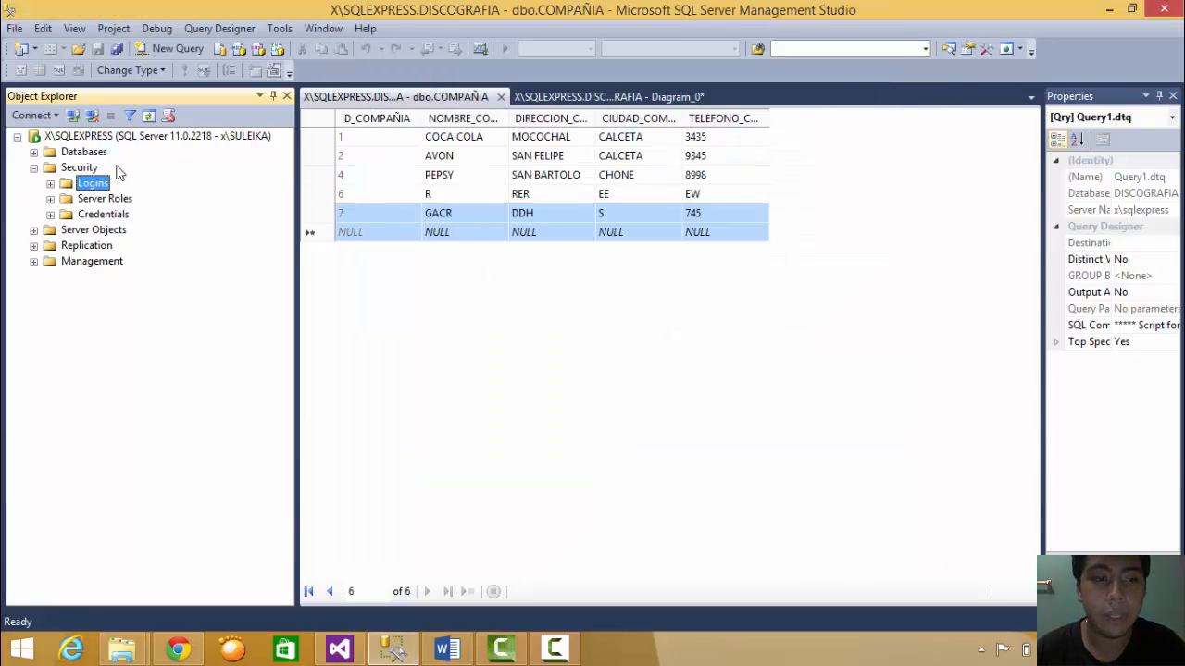
- Collapse Security and refresh the SQLEXPRESS server's objects
click(35, 168)
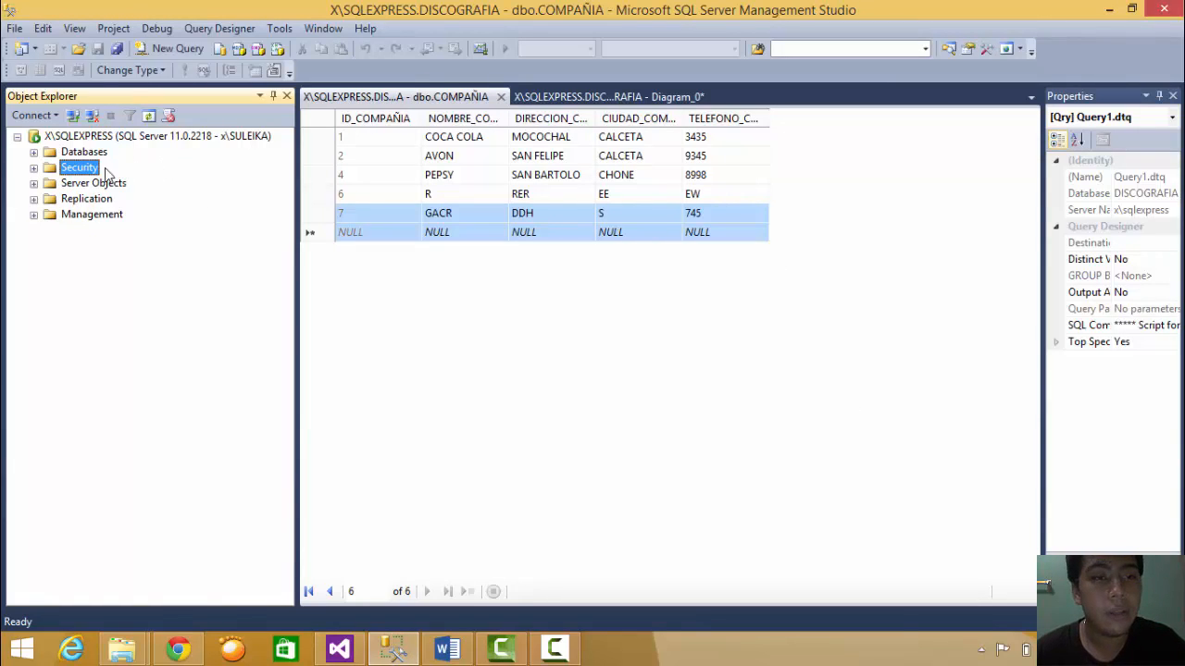
click(125, 139)
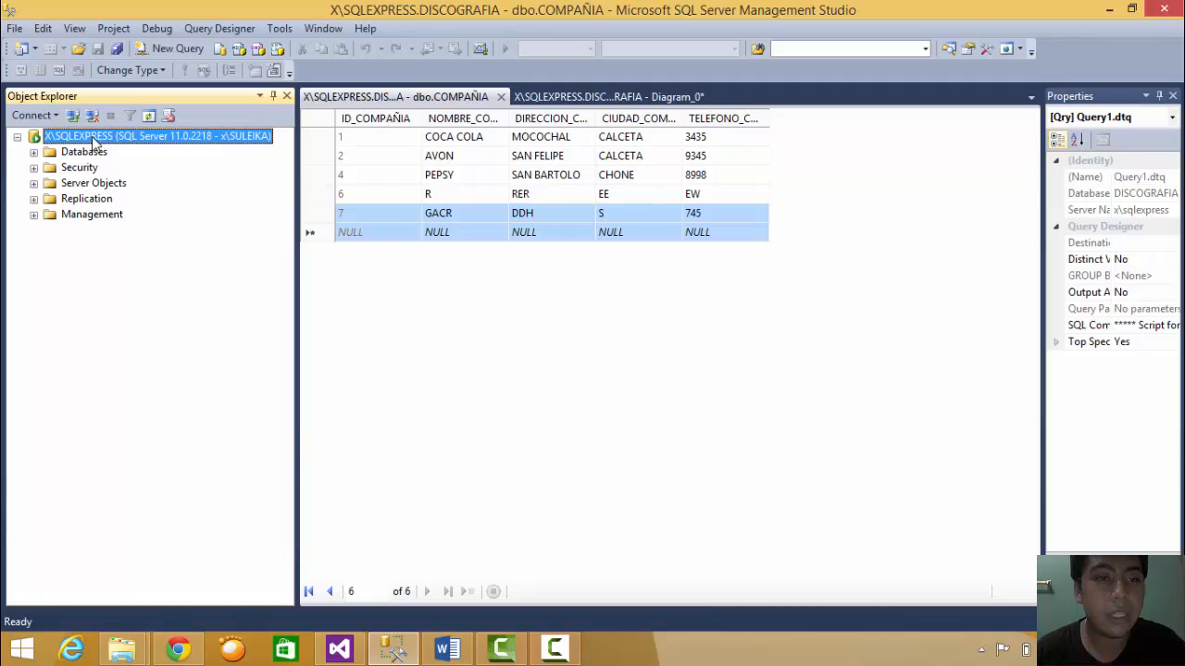
click(148, 116)
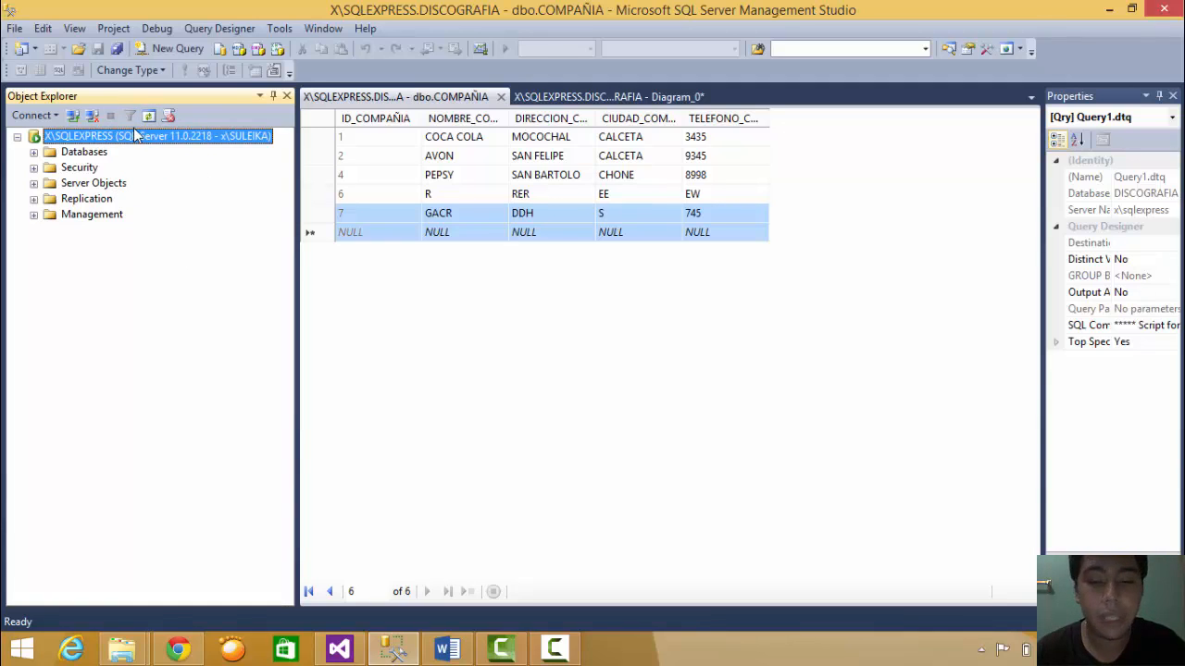
key(Down)
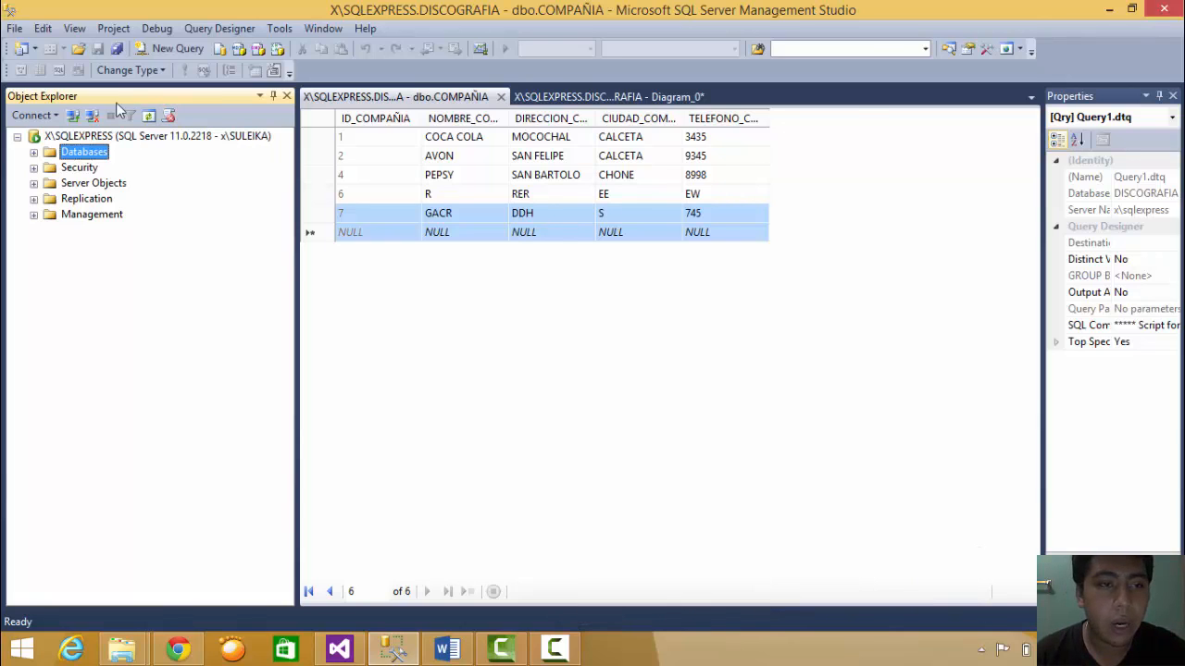
- Expand Databases and open the DISCOGRAFIA Database Properties window
click(34, 153)
click(130, 220)
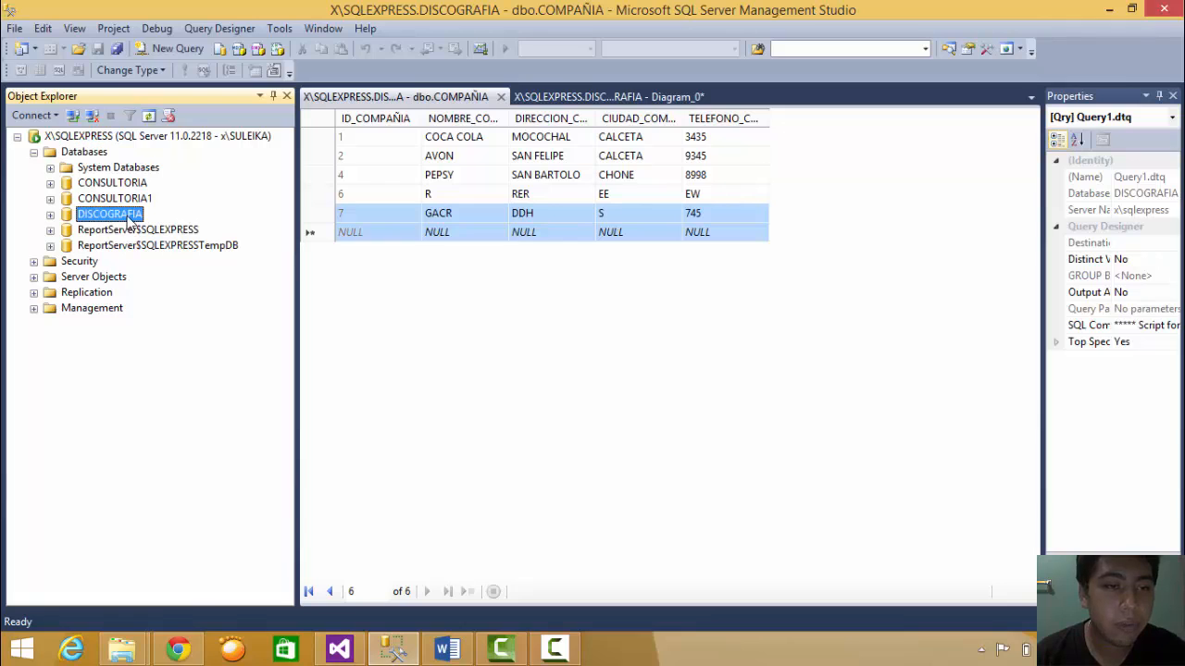
right_click(109, 216)
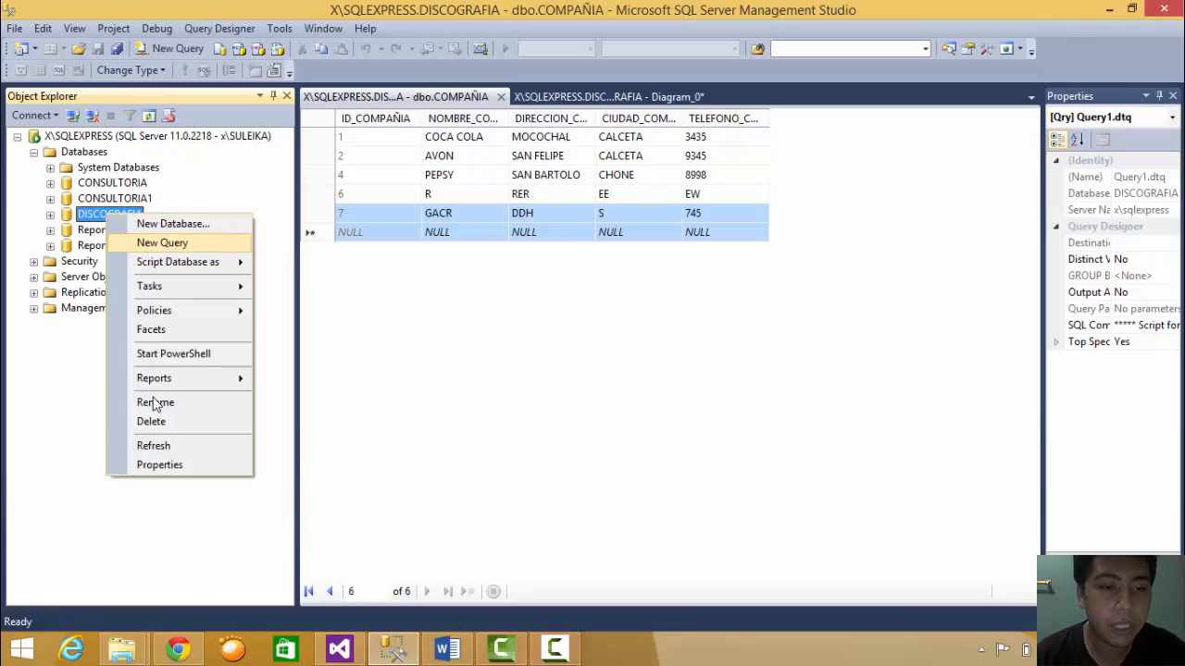
click(178, 459)
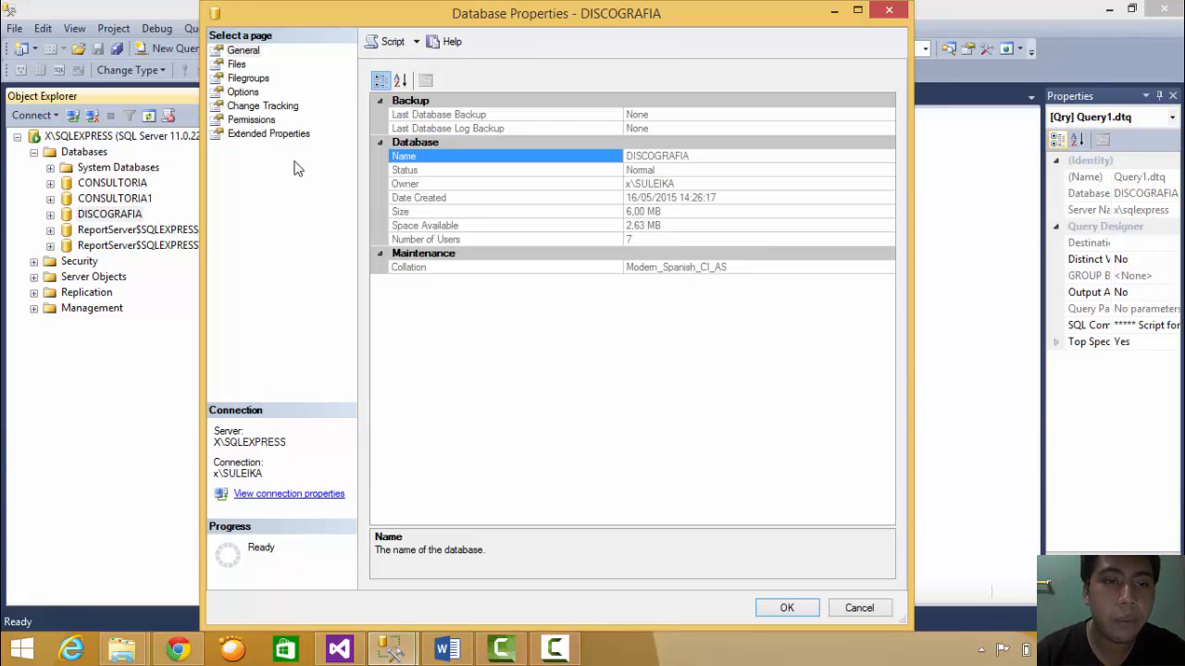
- Compare Usuario_1, Usuario_2 and Usuario_3 permissions on DISCOGRAFIA, then bring up the Word assignment
click(252, 119)
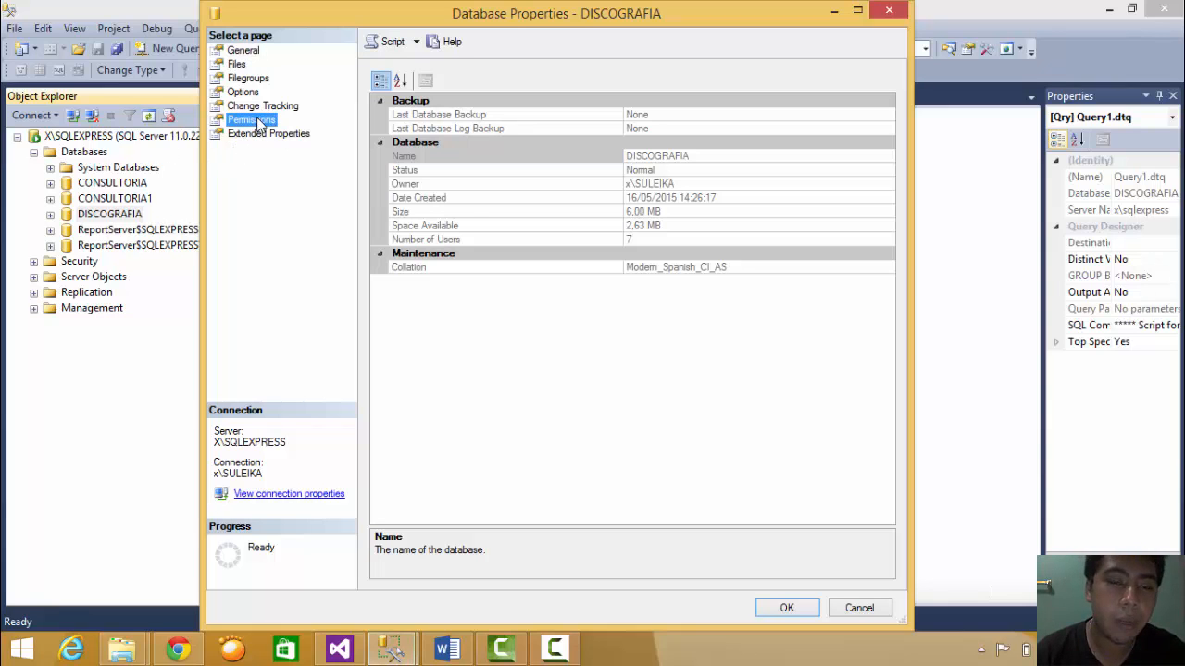
click(440, 198)
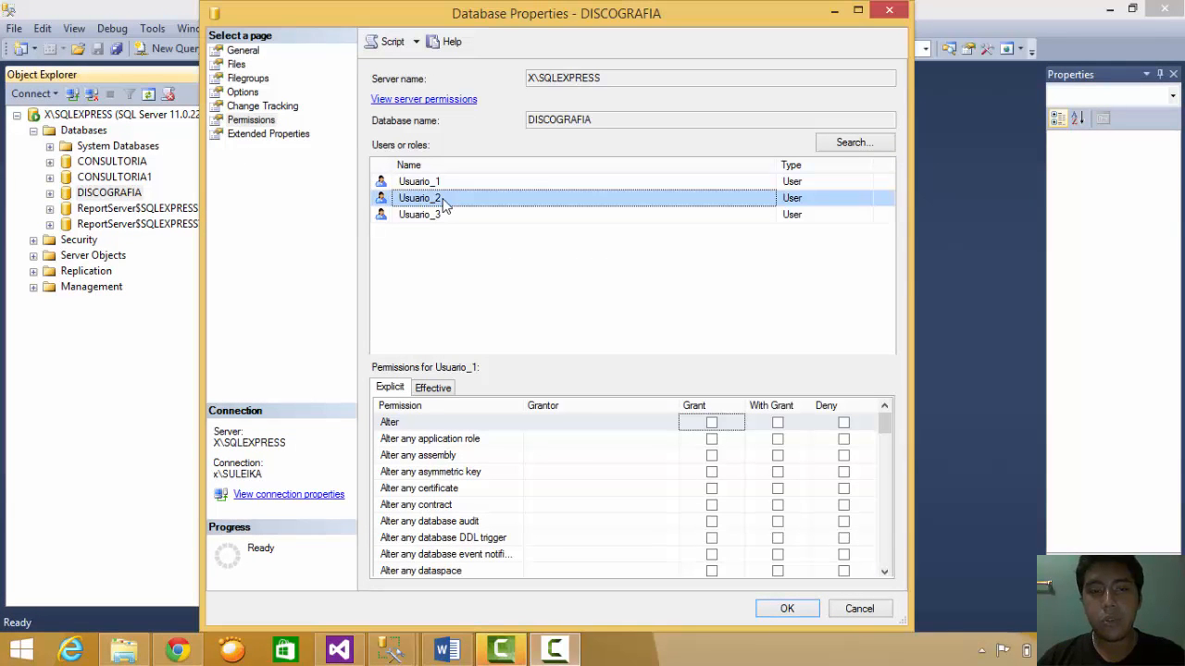
click(445, 184)
click(453, 214)
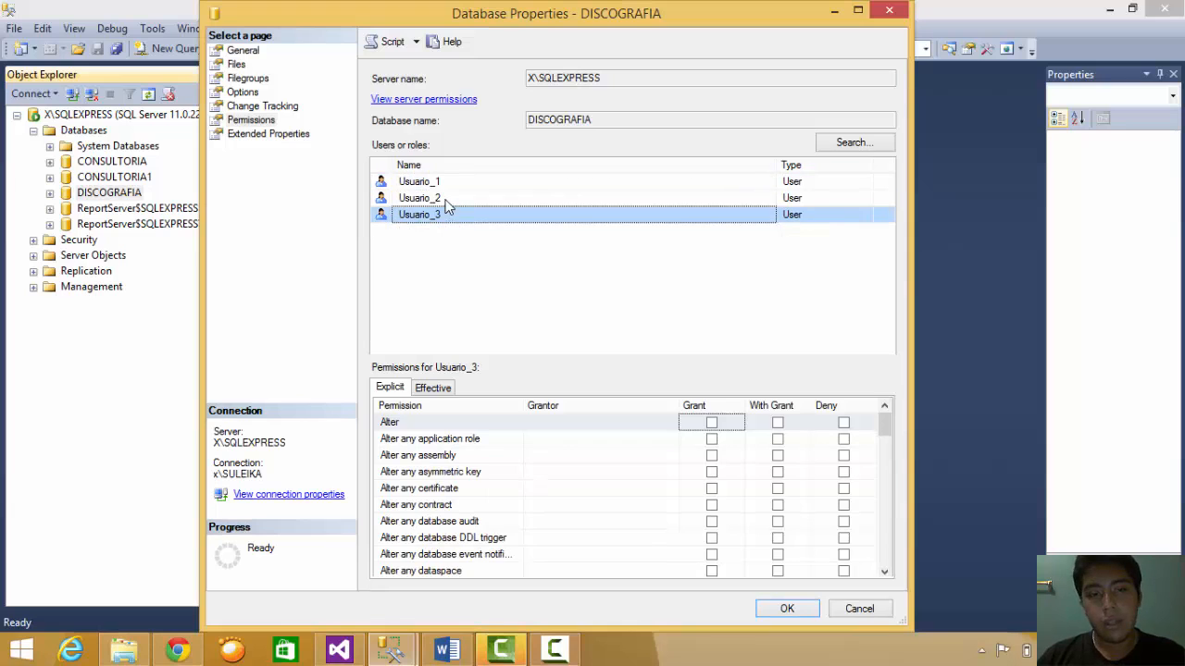
click(446, 199)
click(454, 183)
click(455, 198)
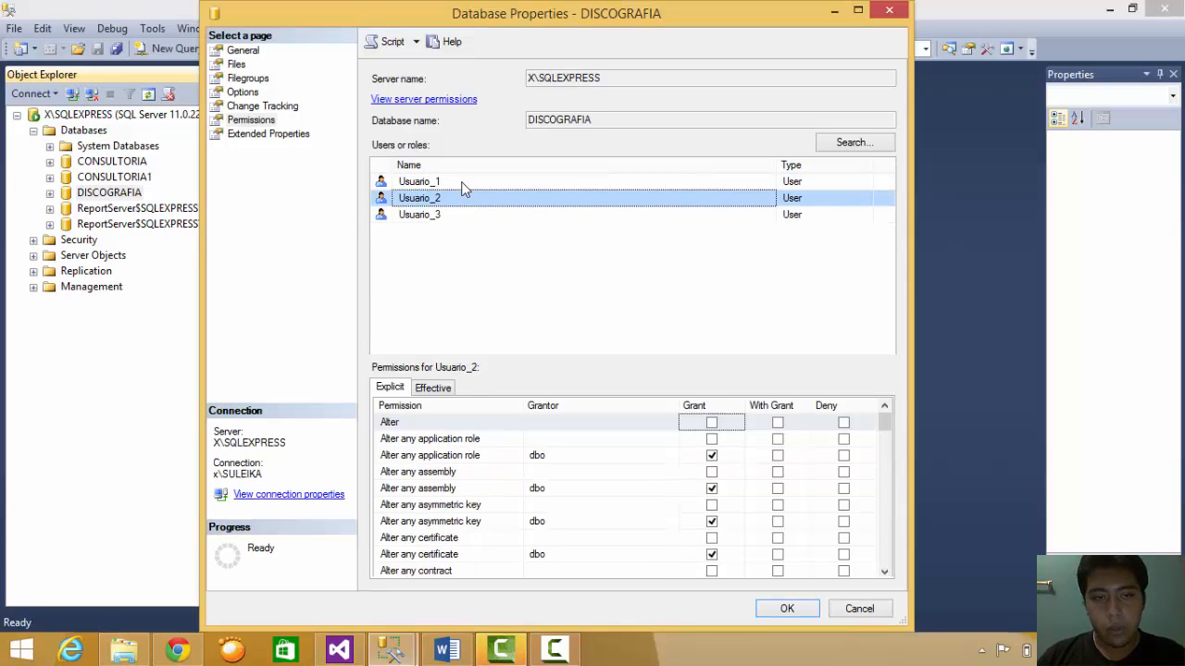
click(464, 183)
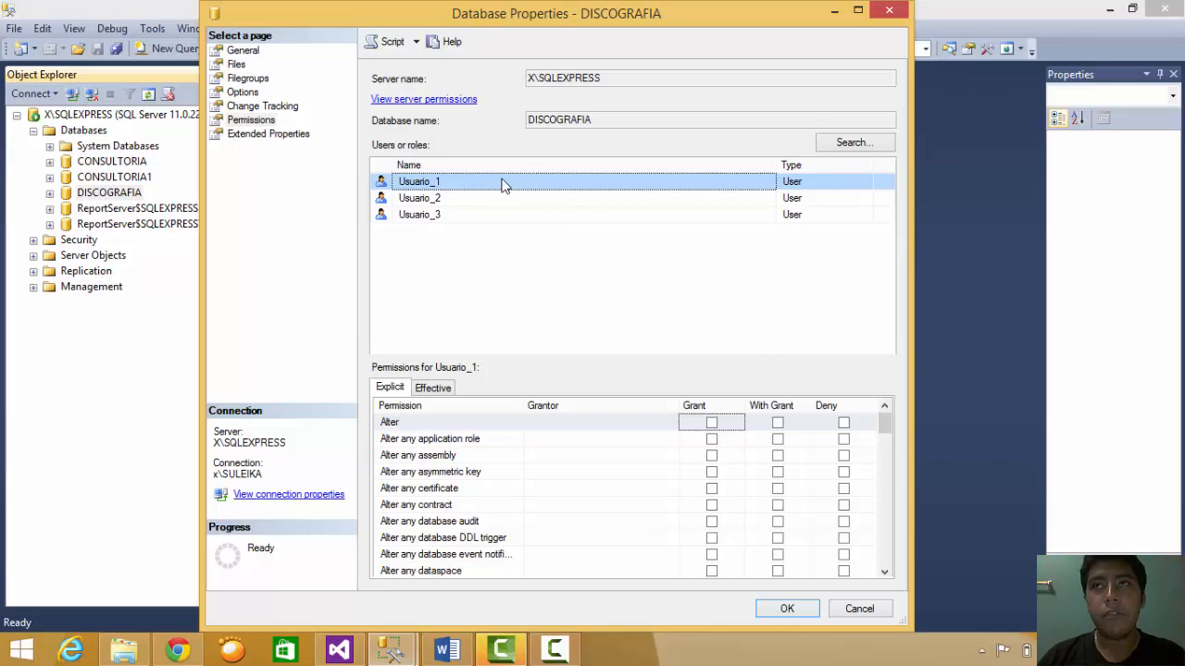
click(447, 650)
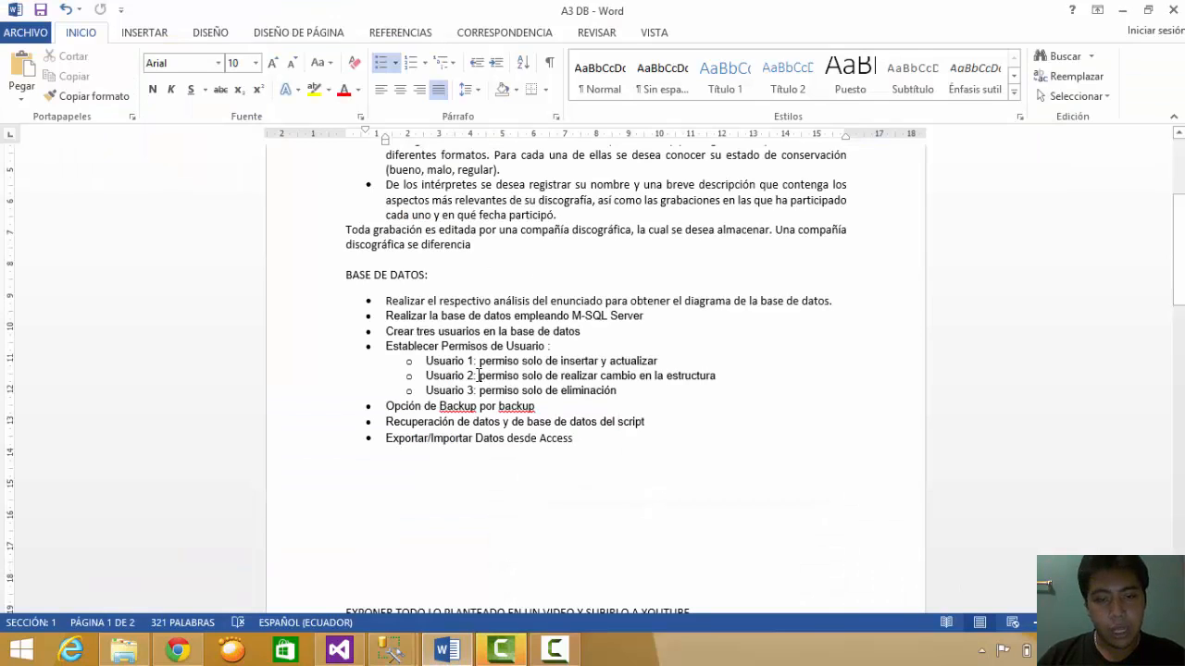
- Highlight the Usuario 2 and Usuario 3 permission requirements, then return to Management Studio
drag(509, 377, 714, 378)
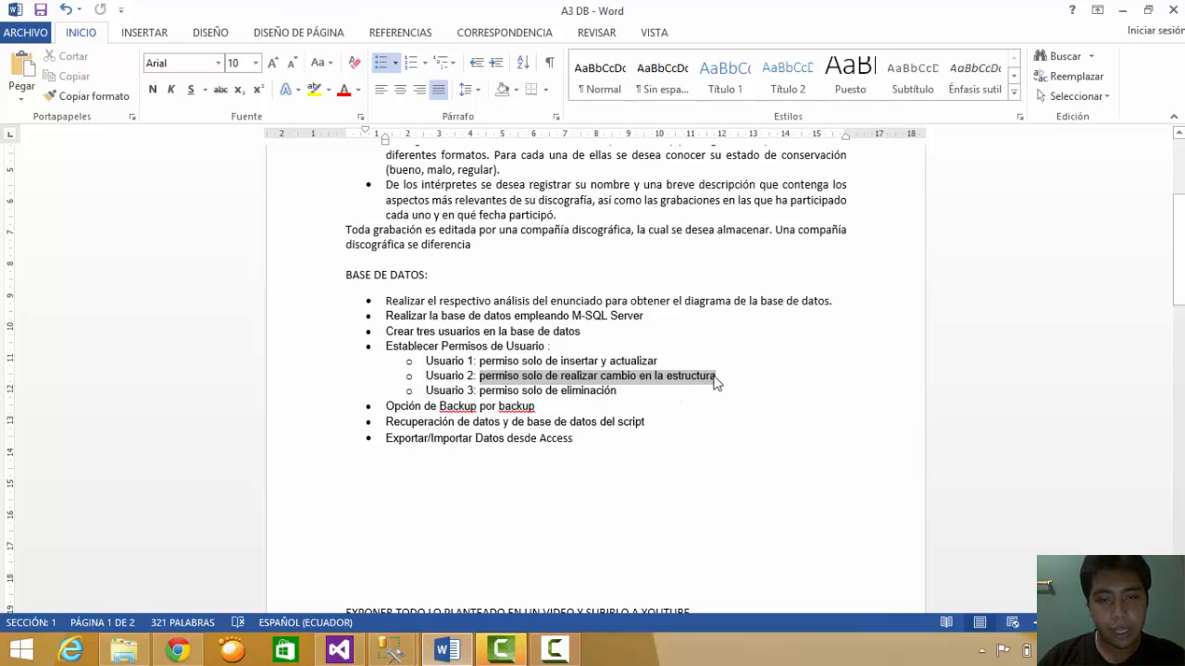
click(714, 377)
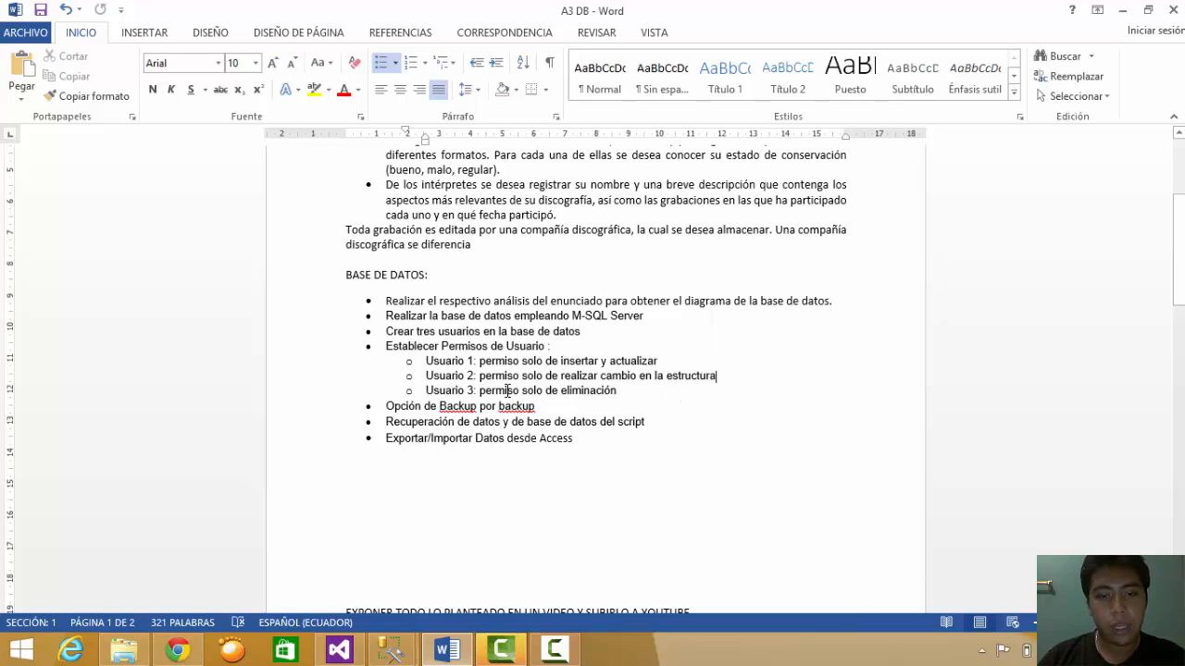
drag(507, 391, 616, 393)
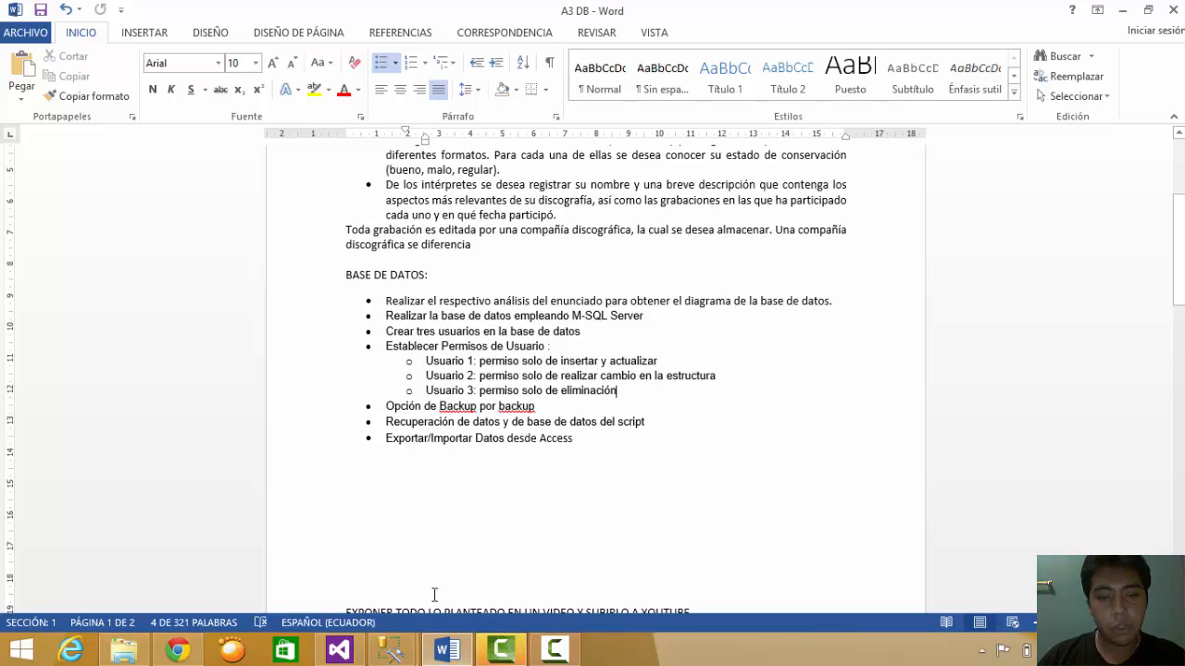
mouse_move(416, 654)
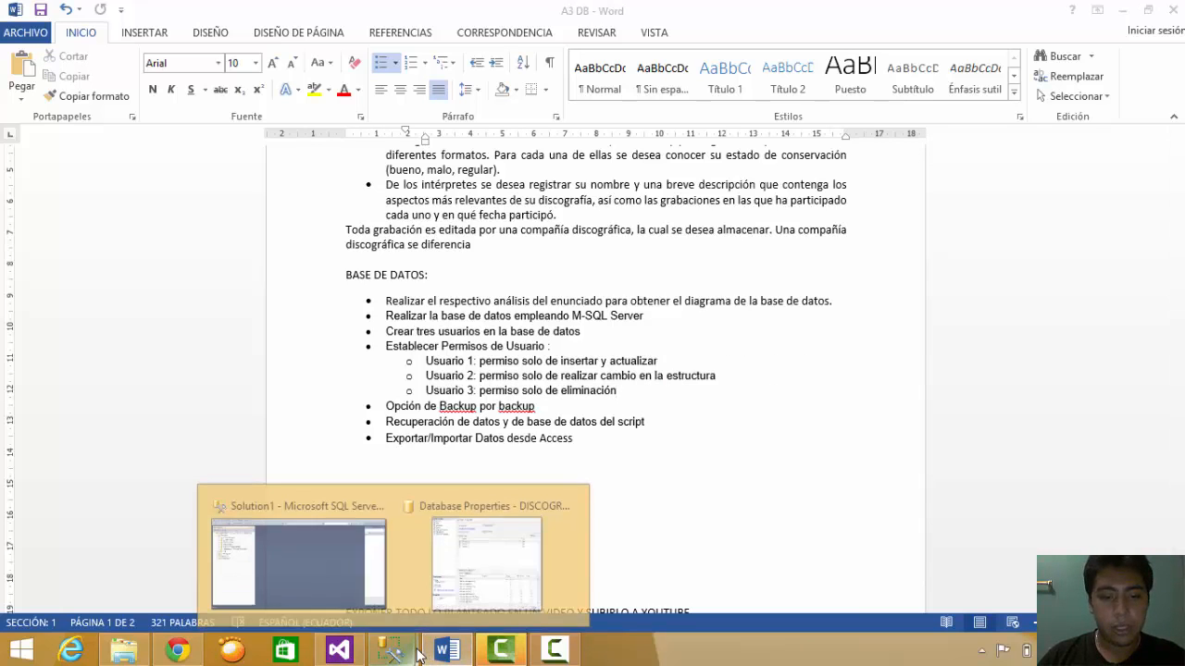
click(321, 577)
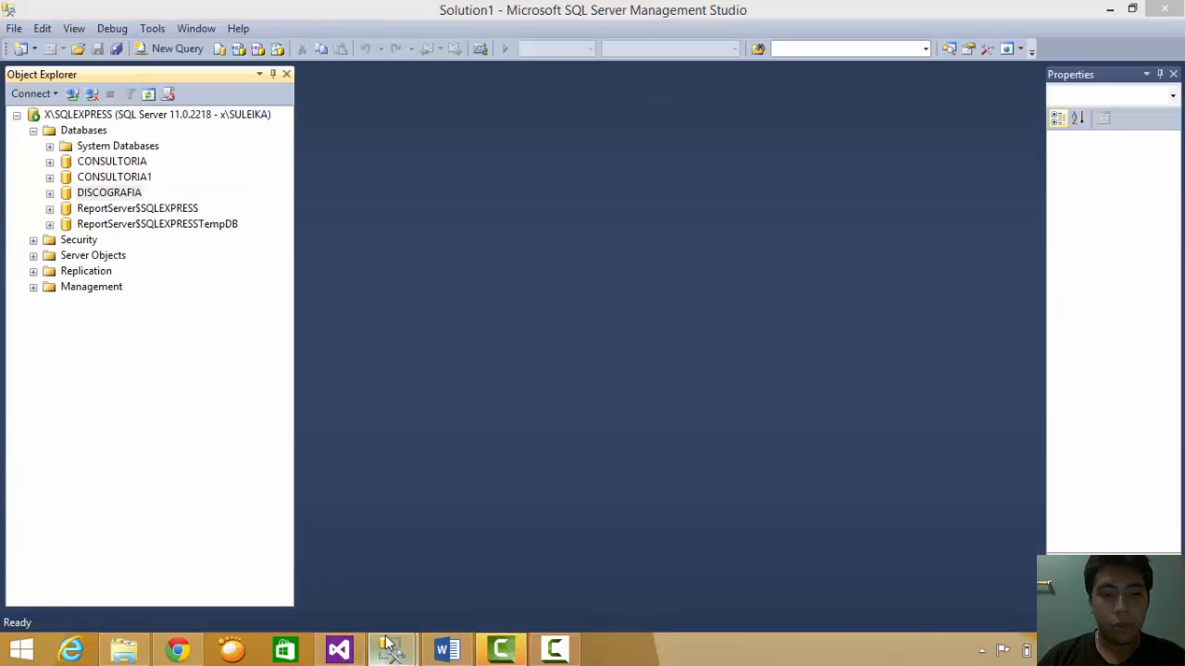
- In DISCOGRAFIA properties, check Usuario_1's granted Connect, Control and Insert and denied Delete permissions
click(480, 577)
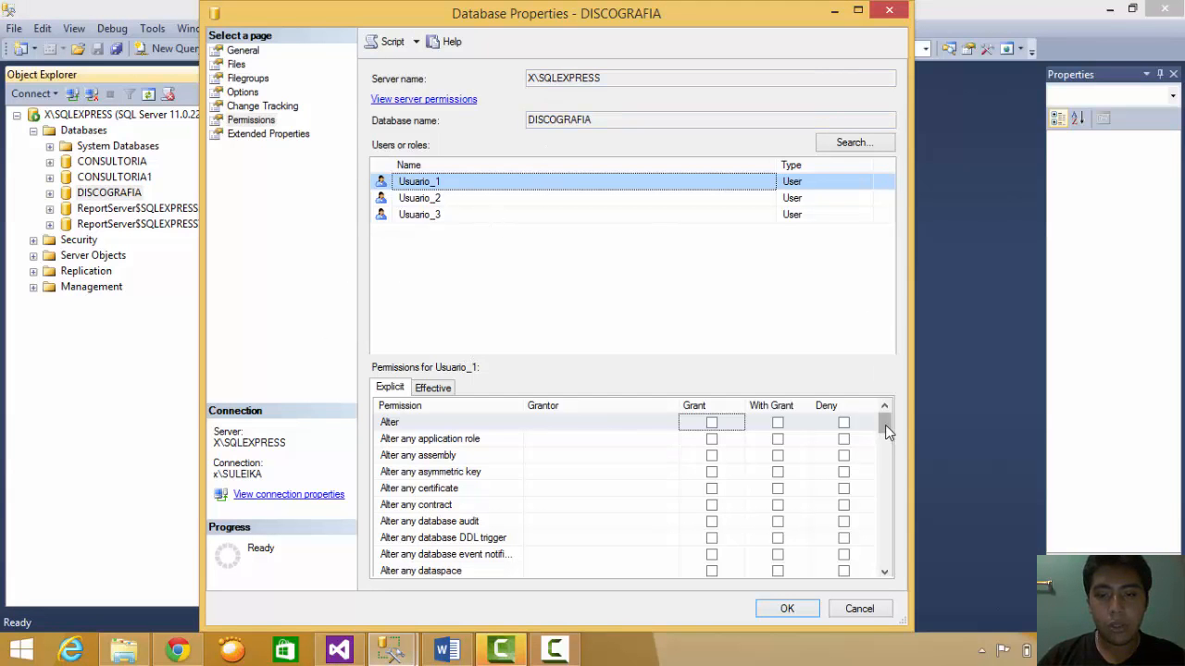
drag(884, 427, 884, 458)
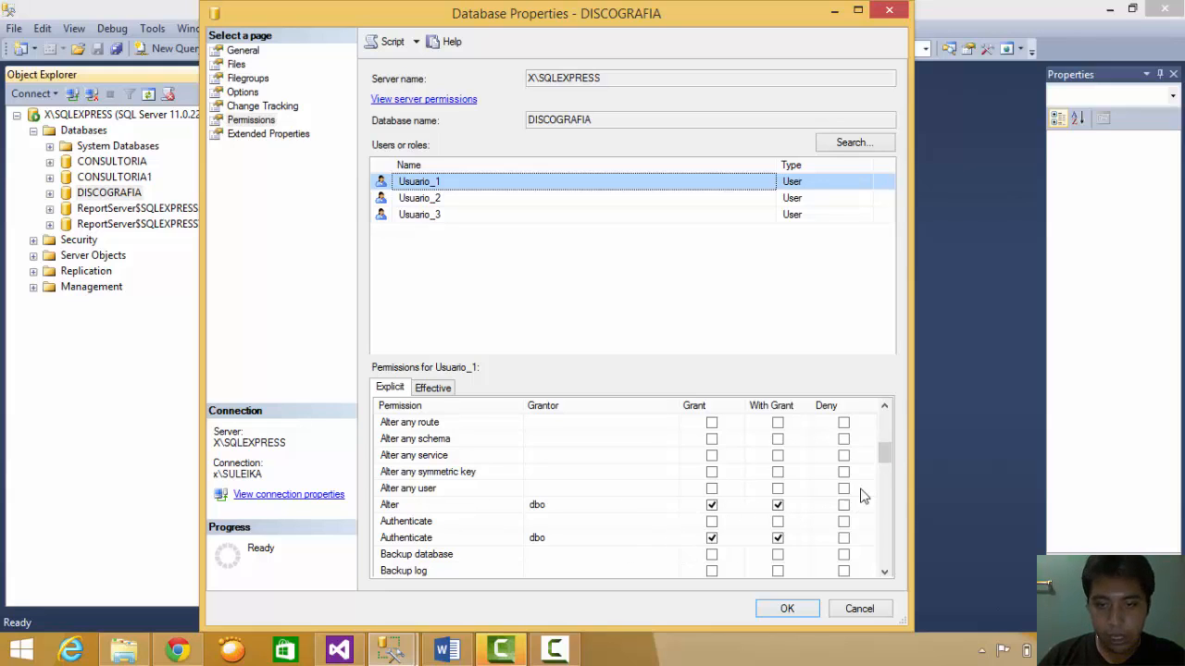
drag(883, 449, 883, 474)
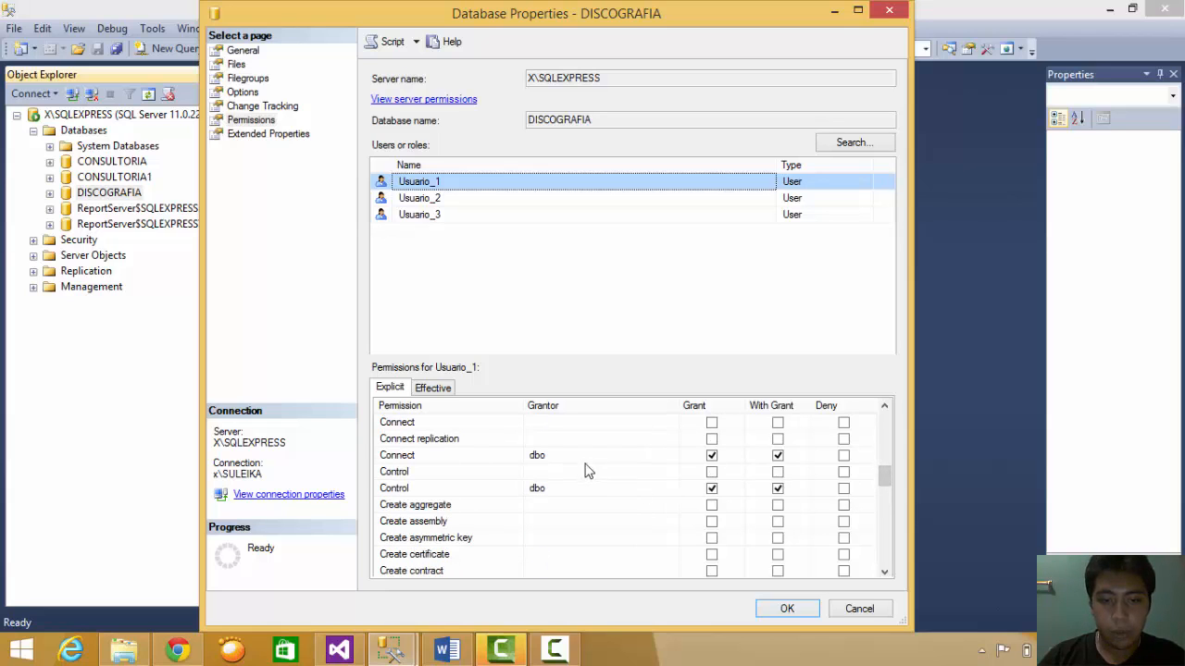
click(601, 458)
click(617, 490)
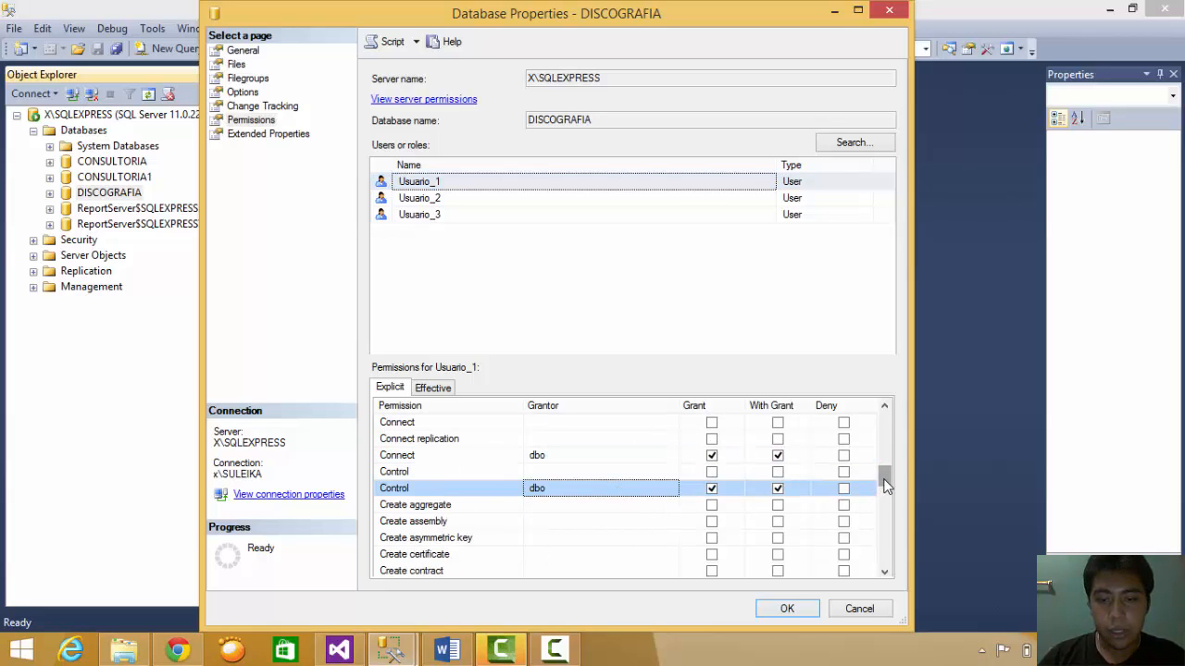
drag(884, 478, 884, 545)
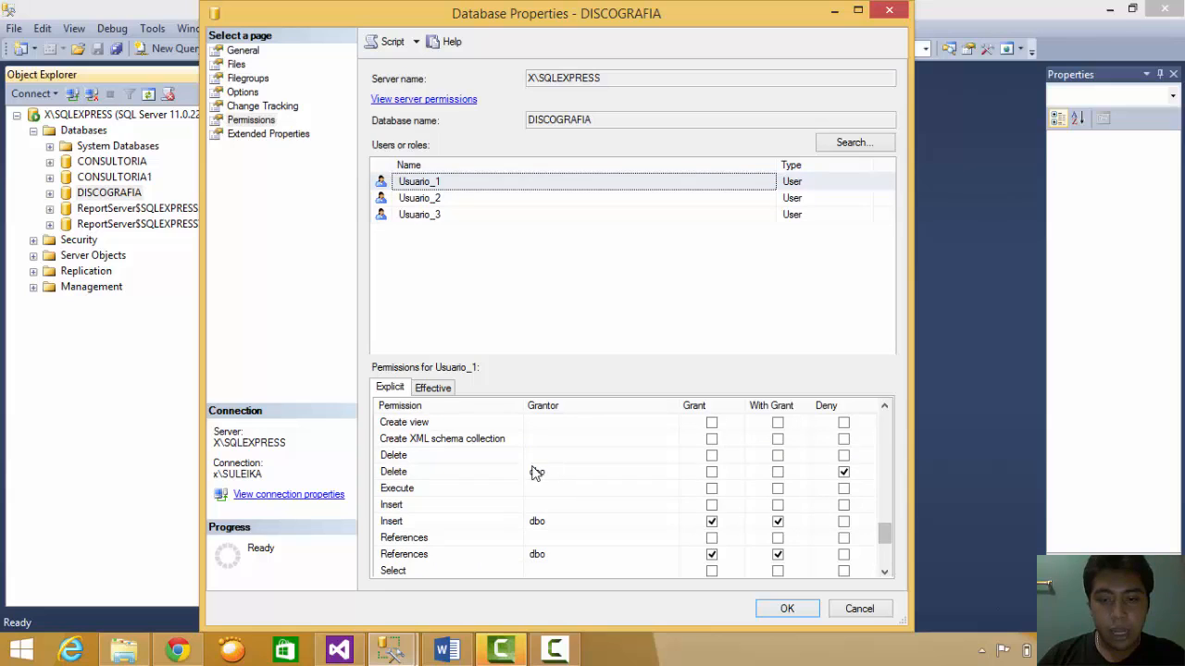
click(495, 473)
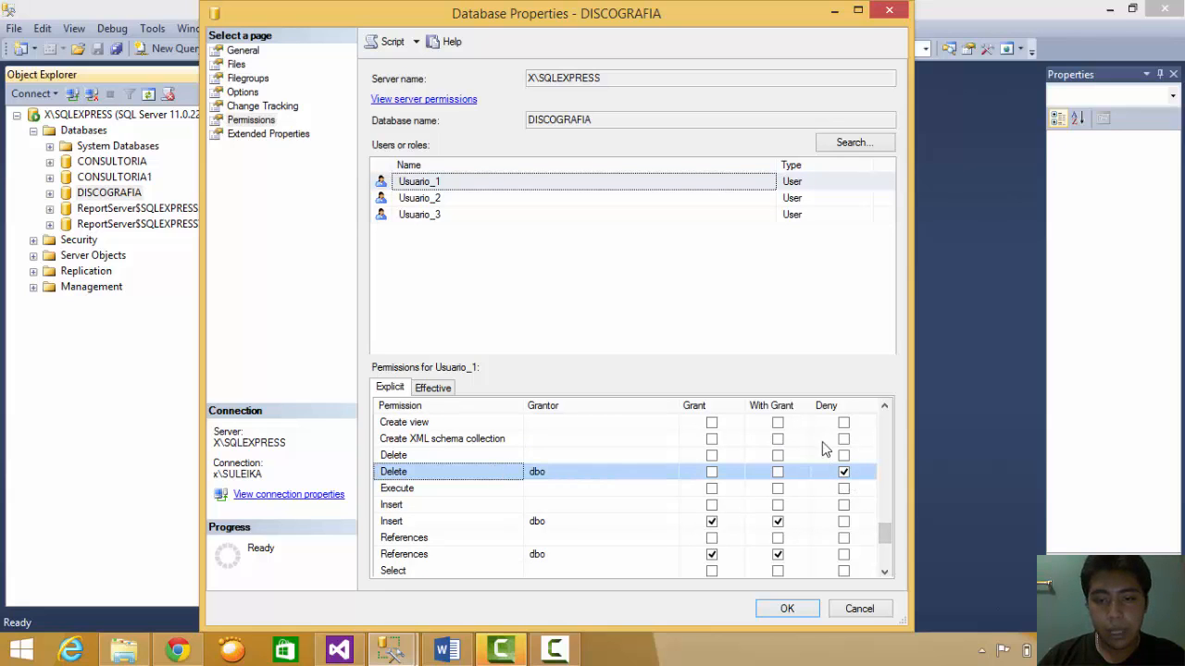
click(600, 524)
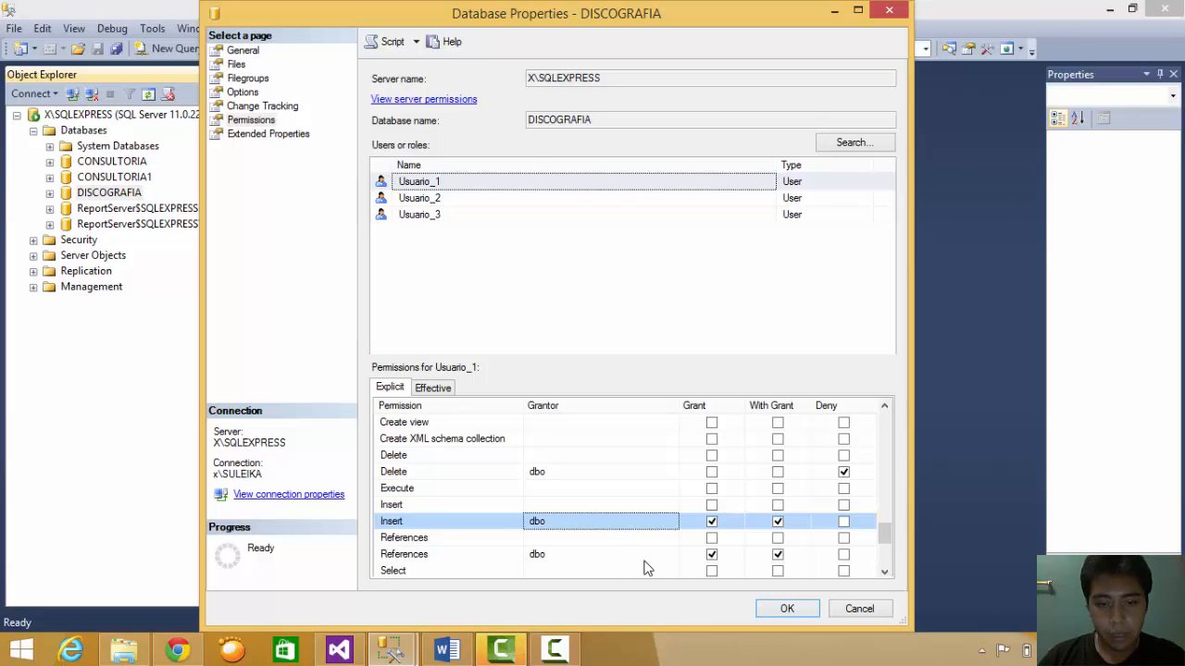
- Check Usuario_1's granted Select, Update, View database state and View definition, then select Usuario_2
scroll(884, 546, down, 2)
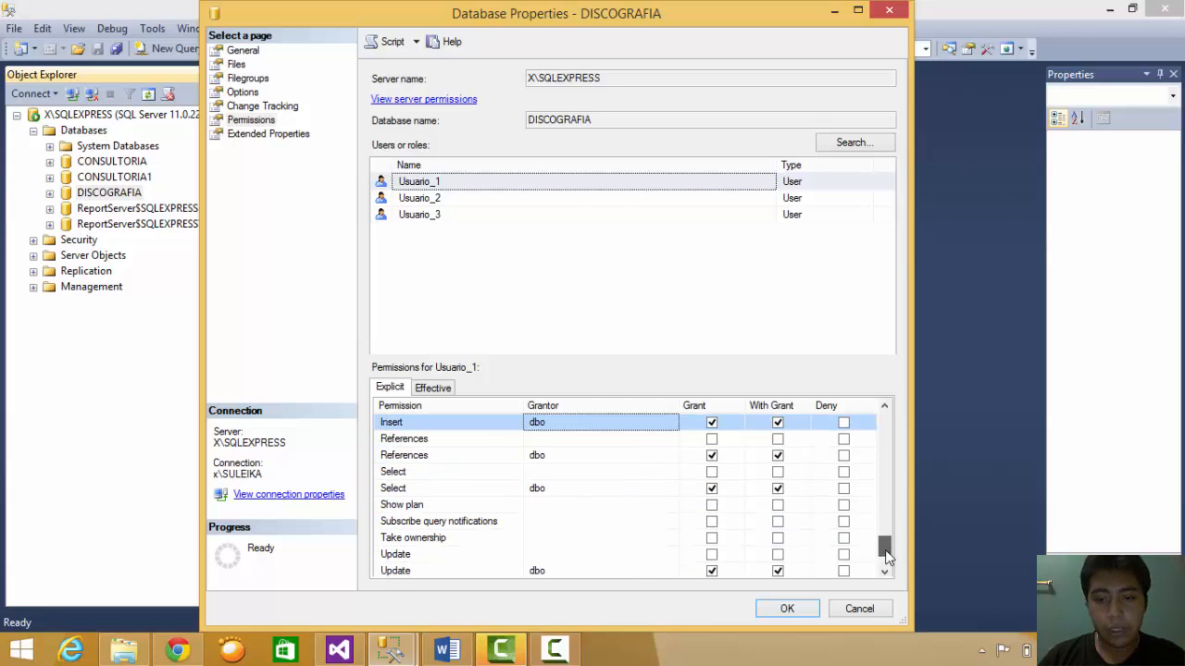
click(629, 488)
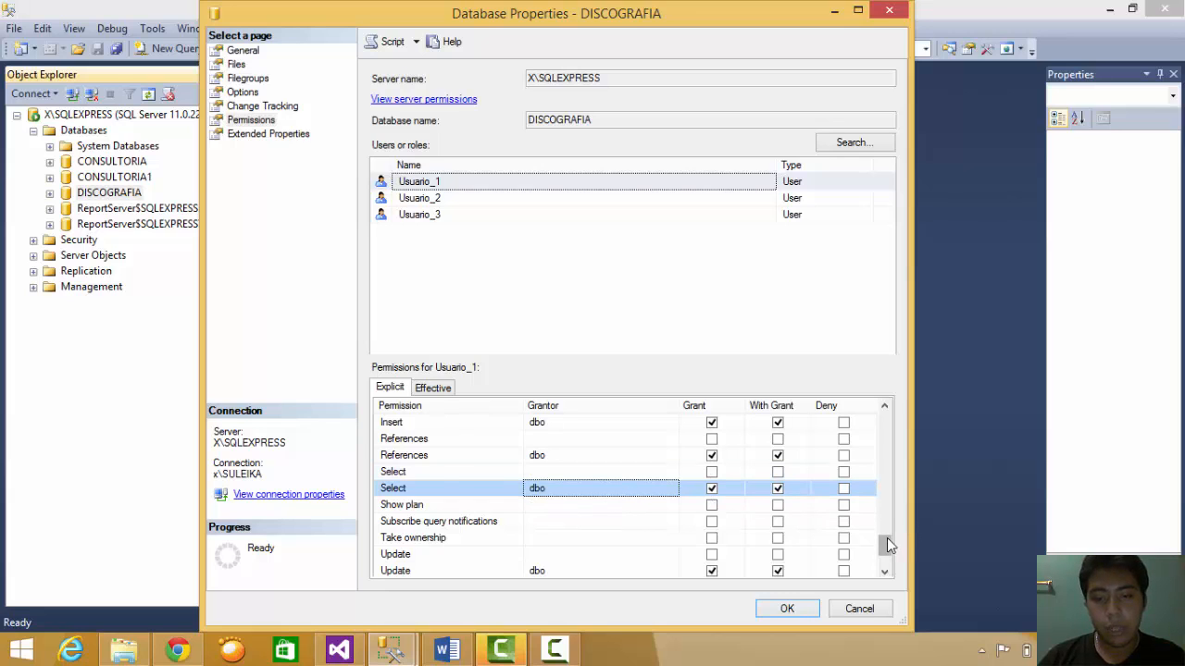
scroll(884, 548, down, 2)
click(624, 509)
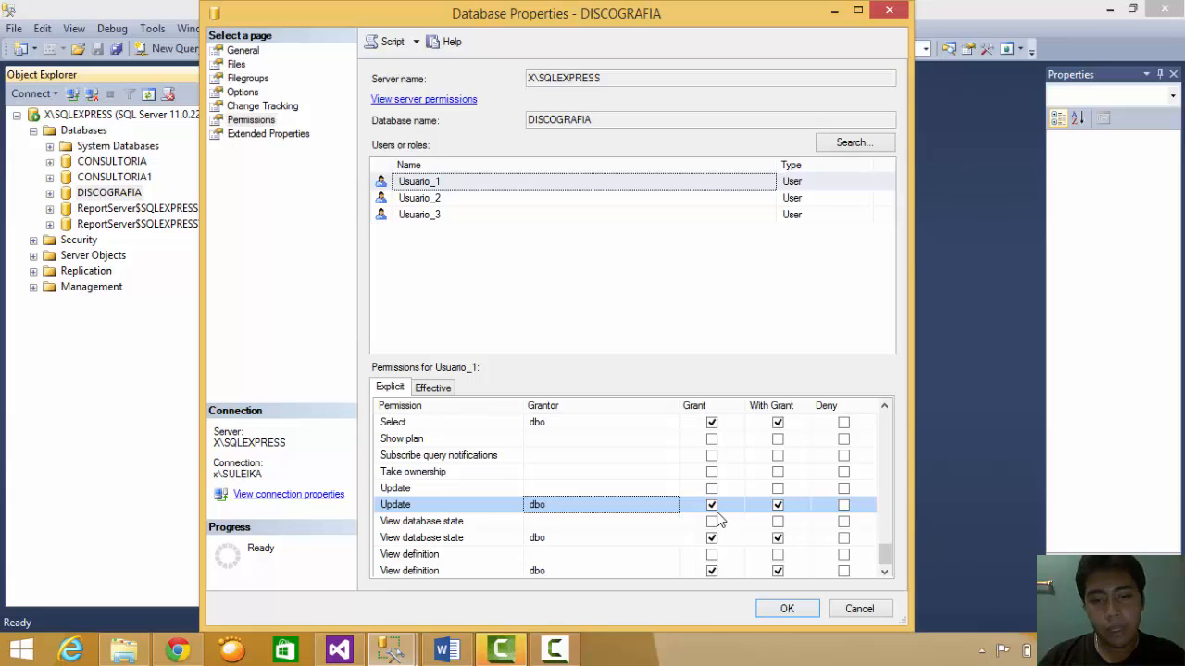
click(650, 539)
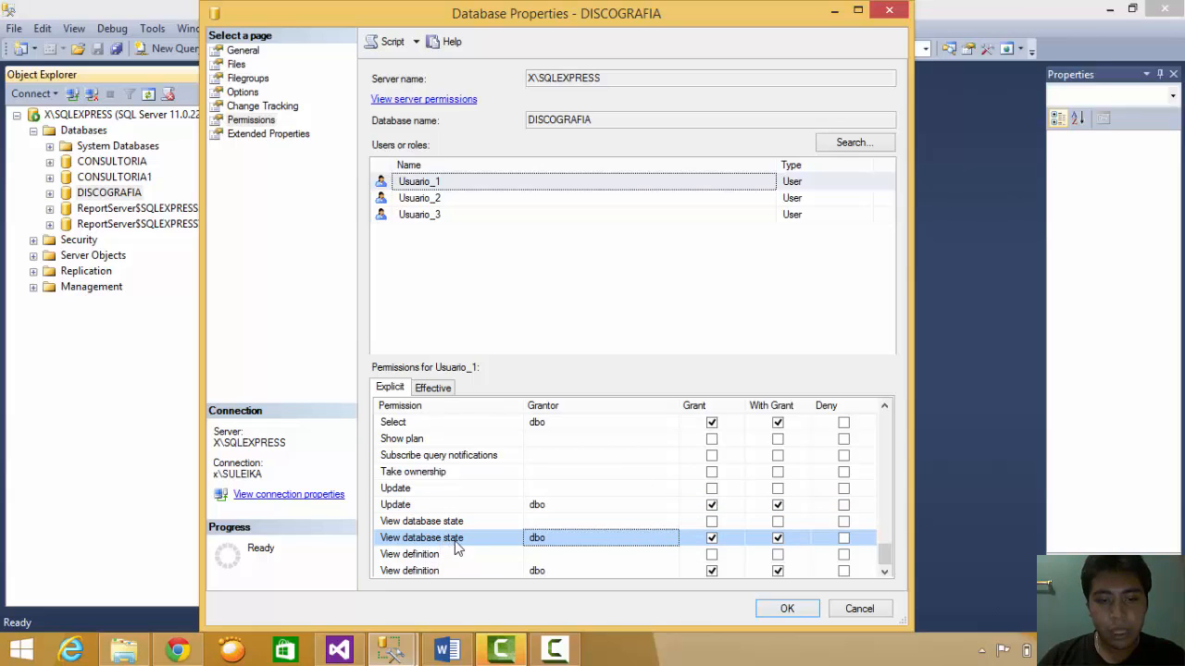
click(625, 572)
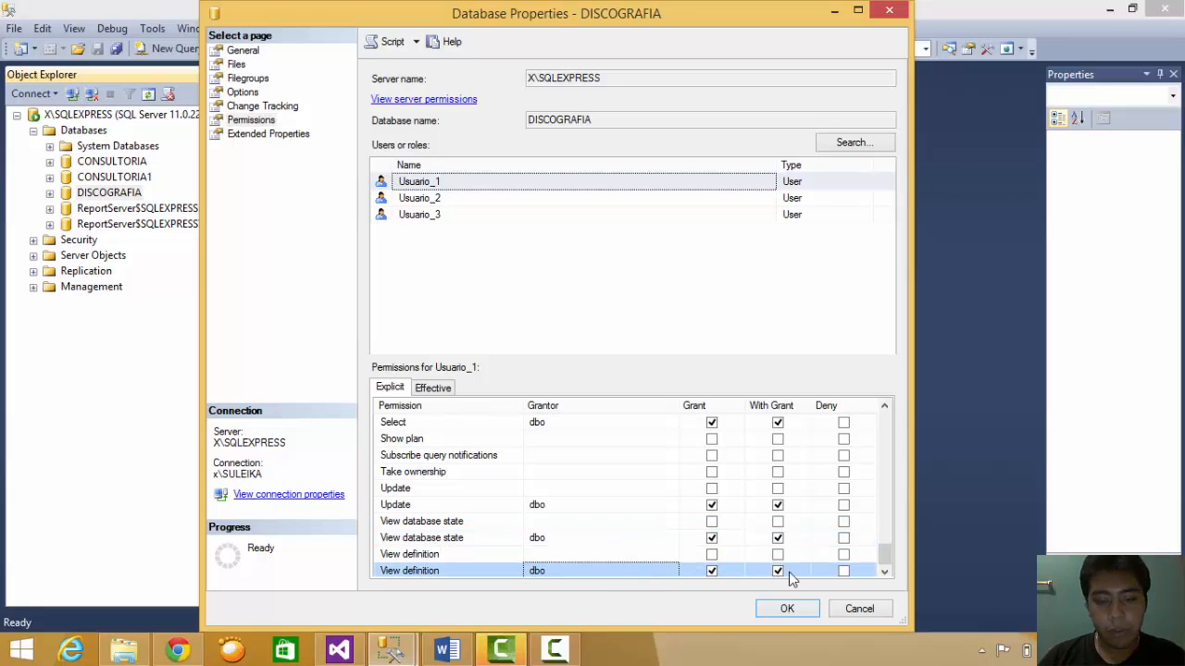
click(442, 198)
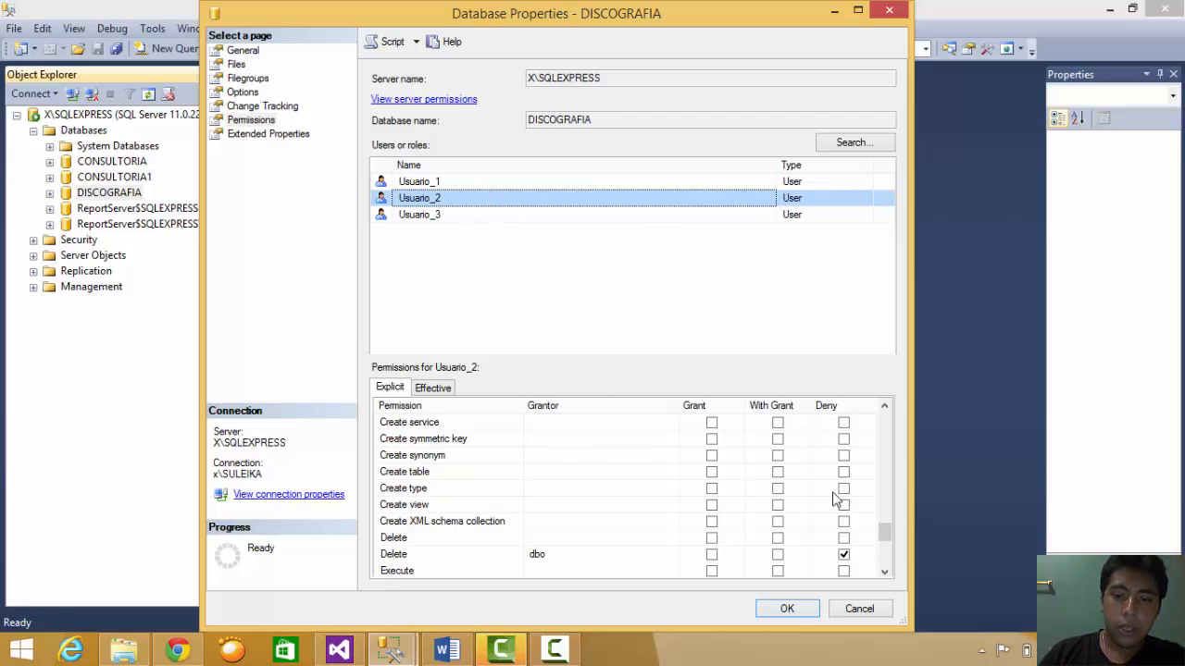
drag(886, 535, 860, 425)
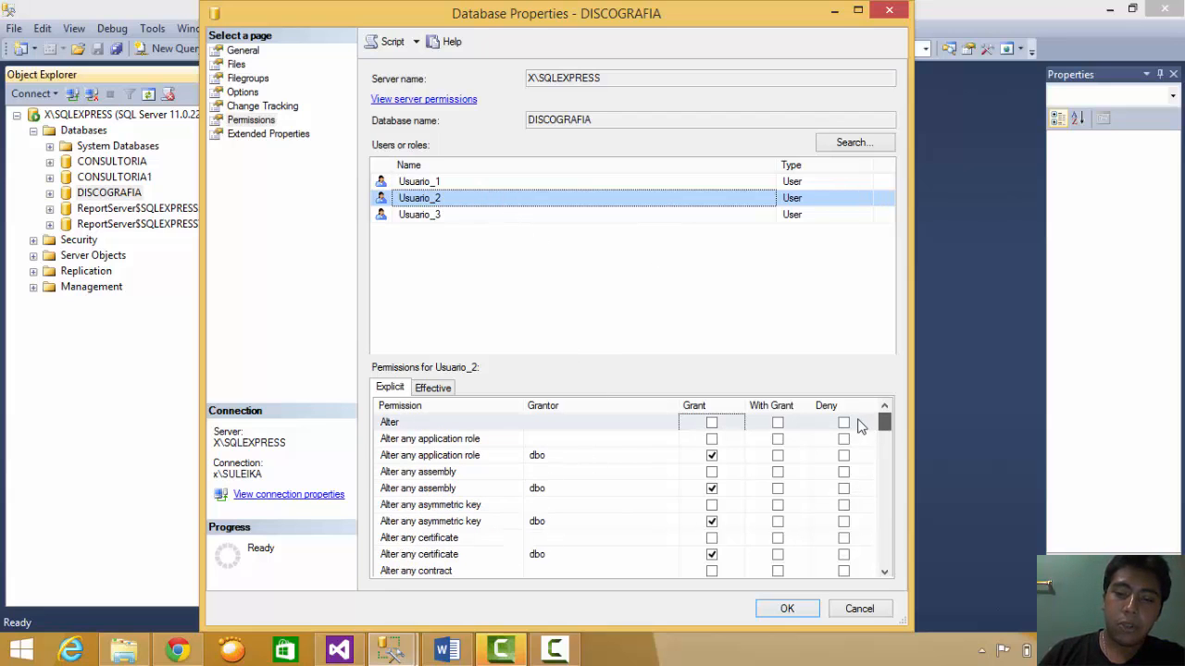
click(447, 650)
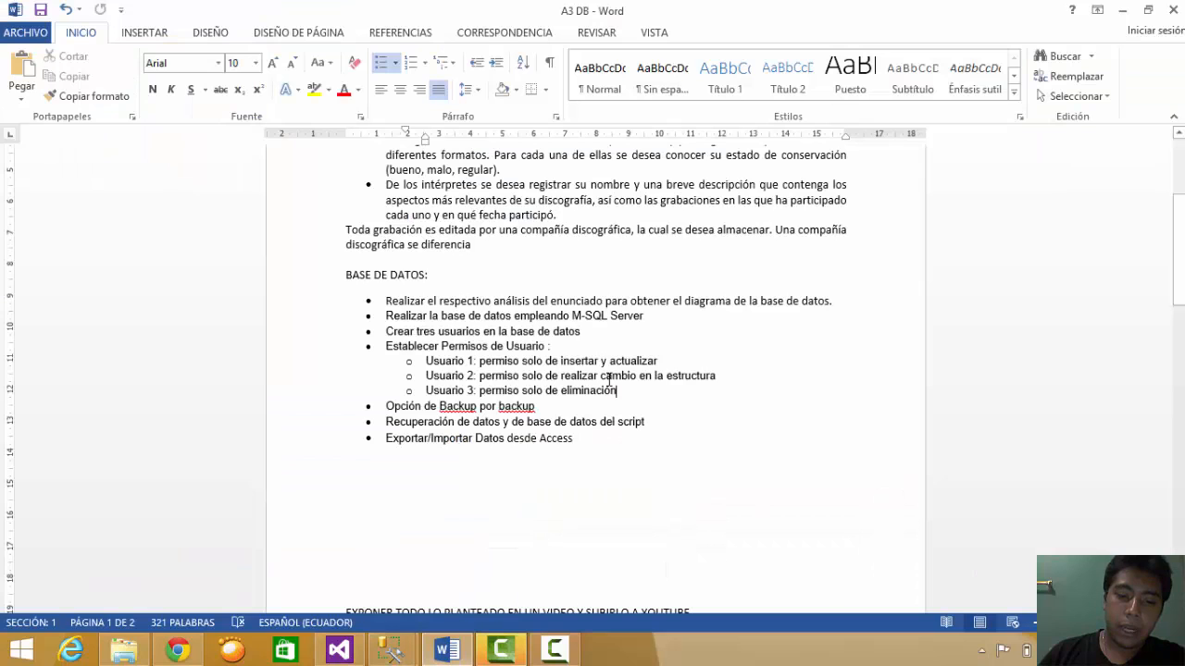
mouse_move(390, 651)
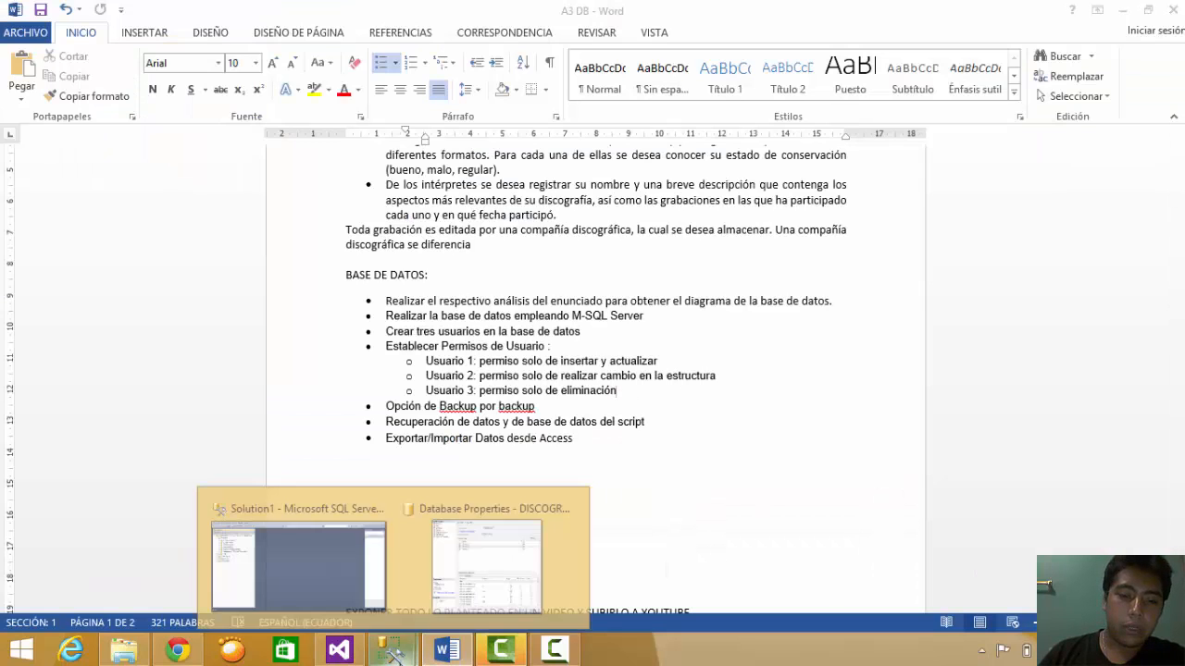
click(493, 550)
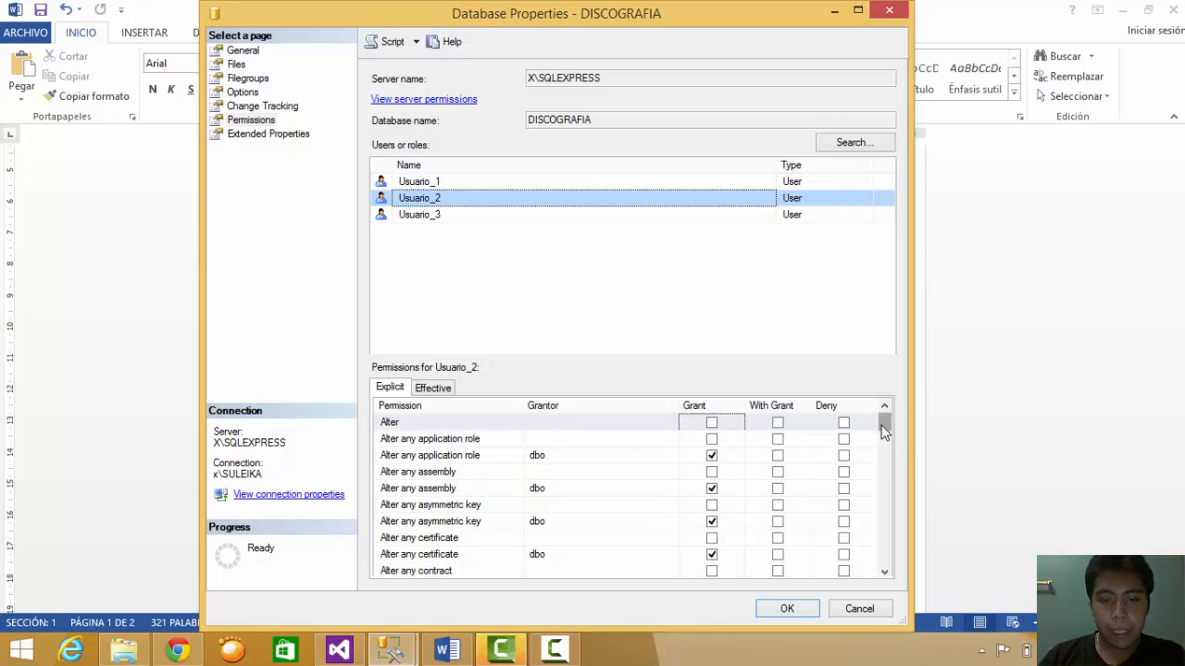
- Inspect Usuario_2's Alter any asymmetric key and Alter any symmetric key permissions
drag(881, 425, 880, 430)
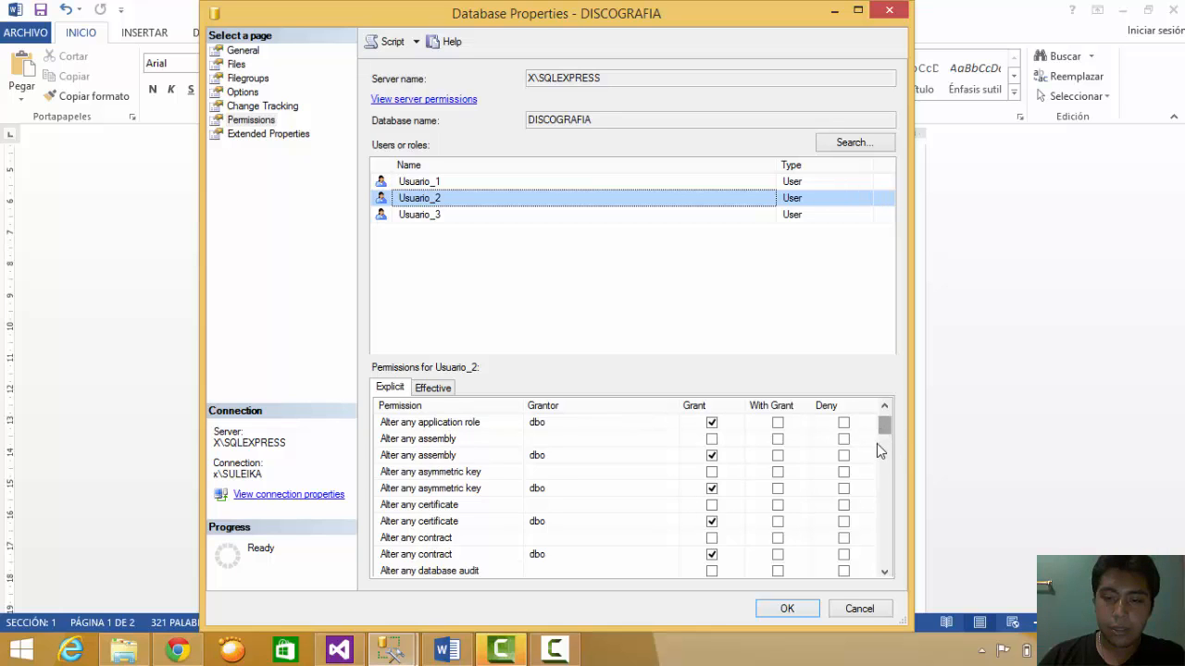
mouse_move(878, 443)
mouse_down()
mouse_move(876, 504)
mouse_move(884, 465)
mouse_up()
drag(522, 405, 600, 411)
drag(883, 454, 886, 421)
click(555, 473)
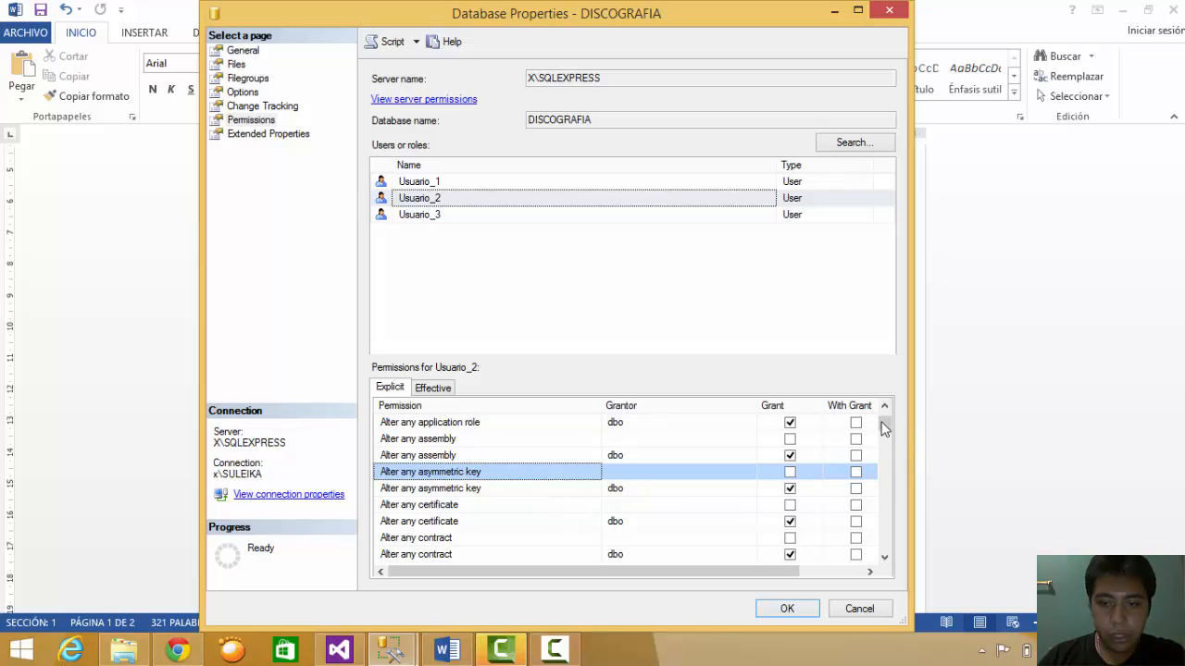
drag(881, 424, 875, 474)
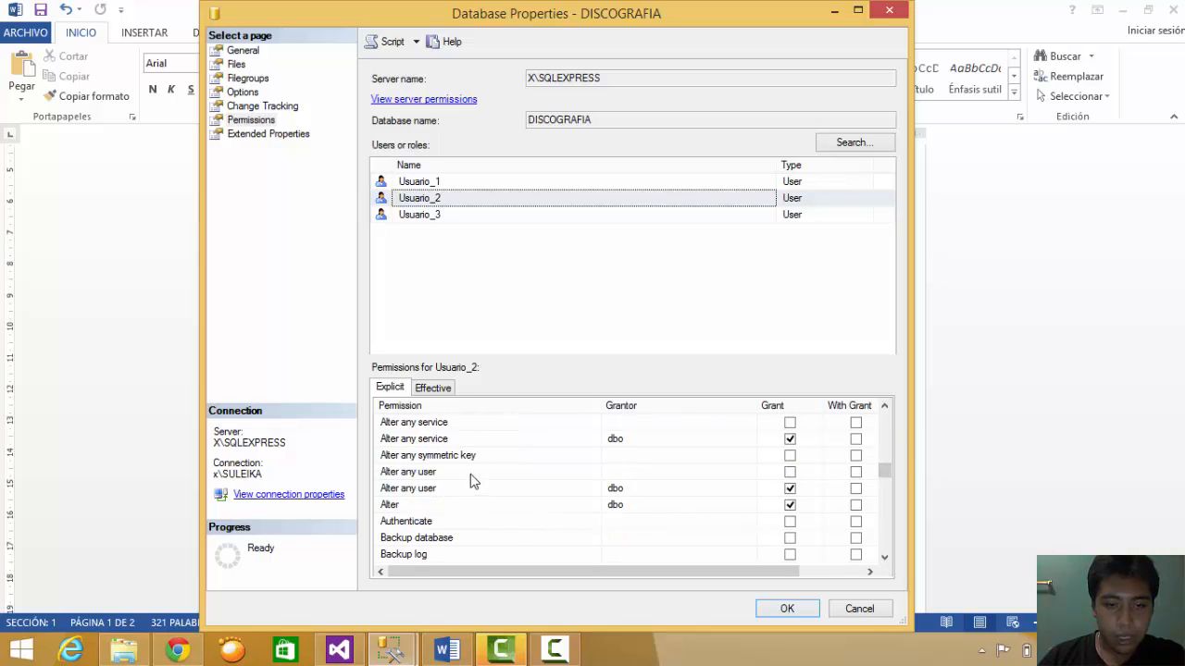
click(497, 456)
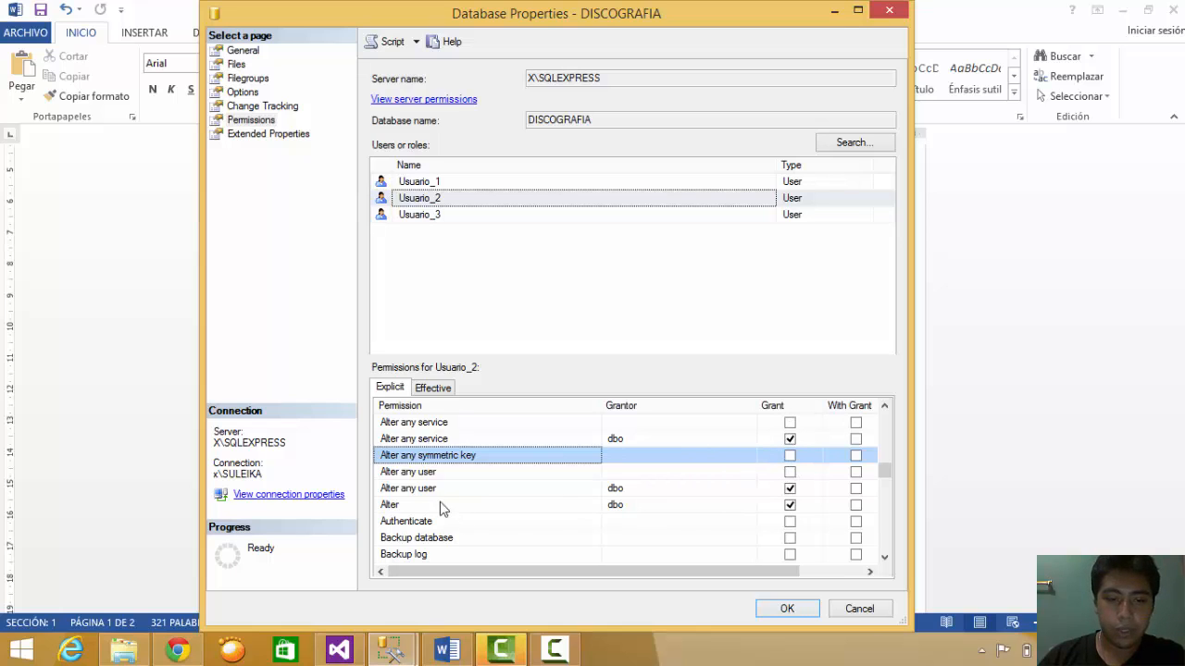
- Grant Usuario_2 Create certificate and narrow the Grantor column so permission names fit
scroll(886, 474, down, 3)
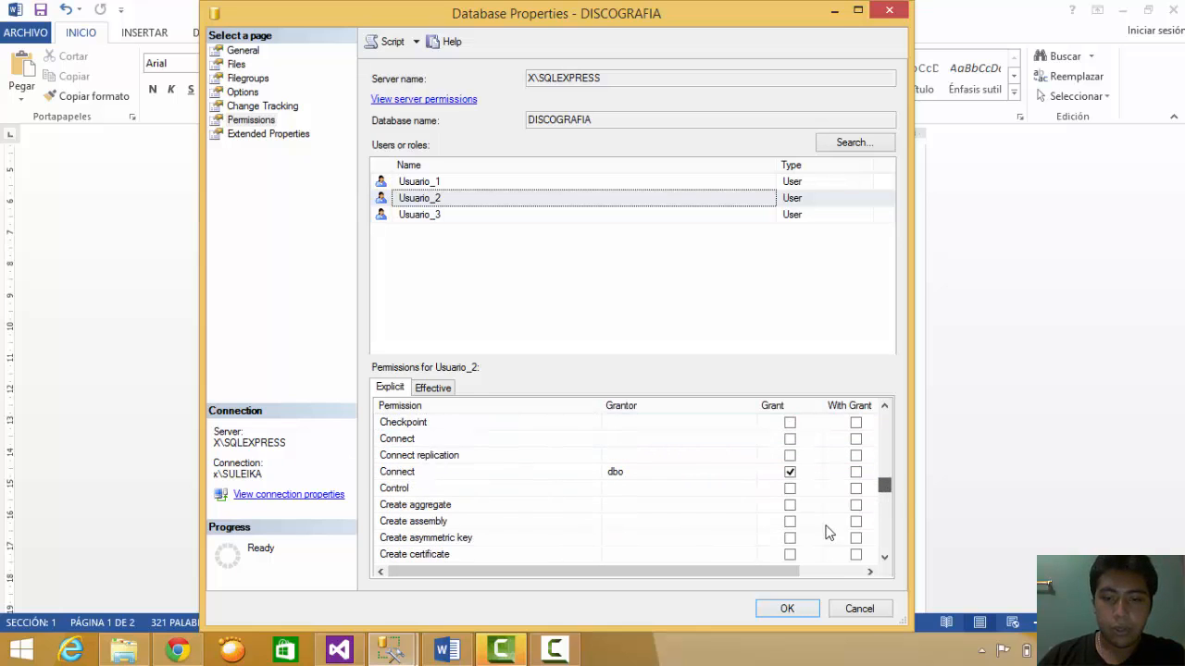
click(790, 555)
drag(713, 572, 779, 572)
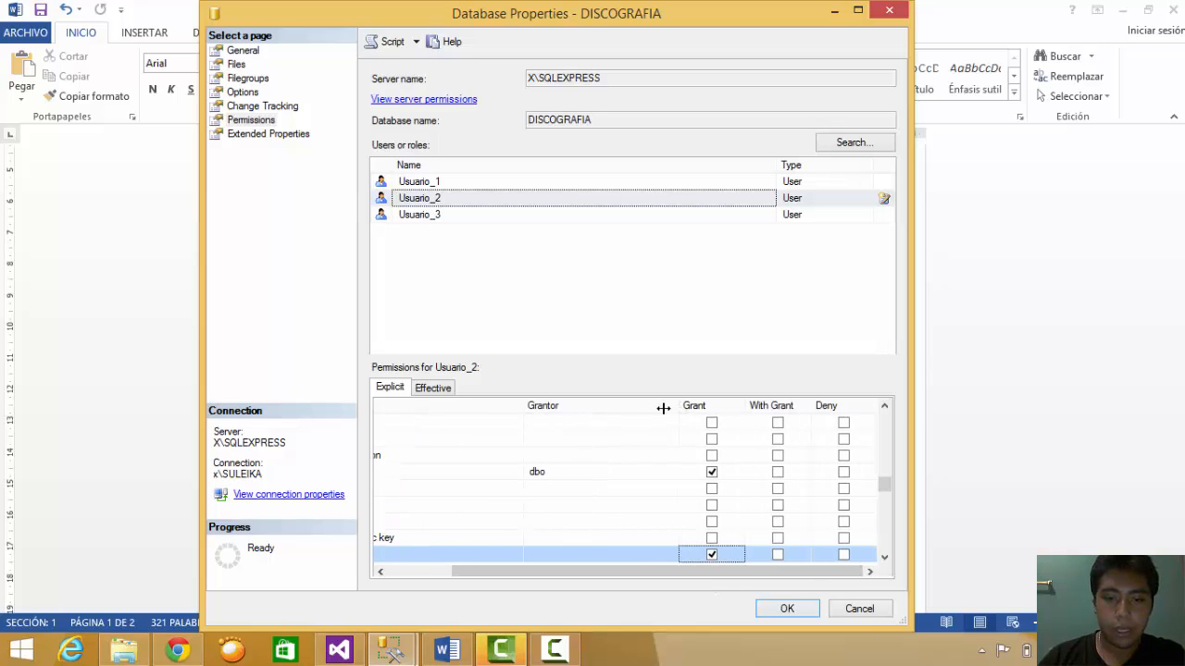
drag(663, 409, 602, 427)
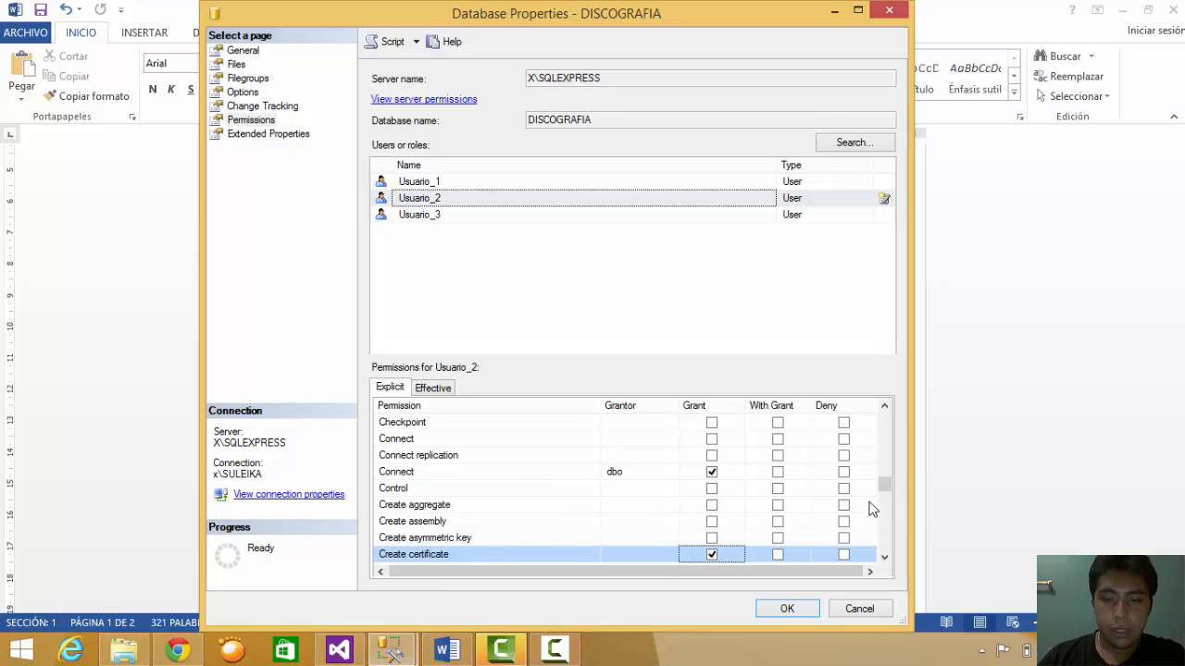
drag(886, 484, 888, 494)
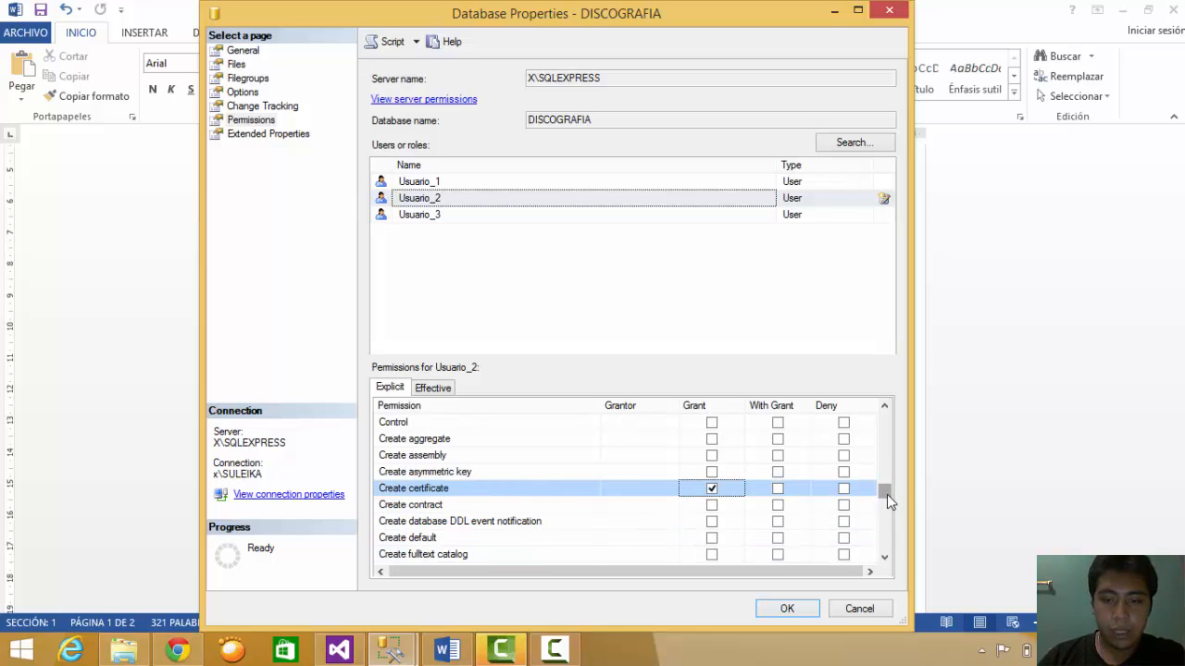
drag(887, 495, 885, 544)
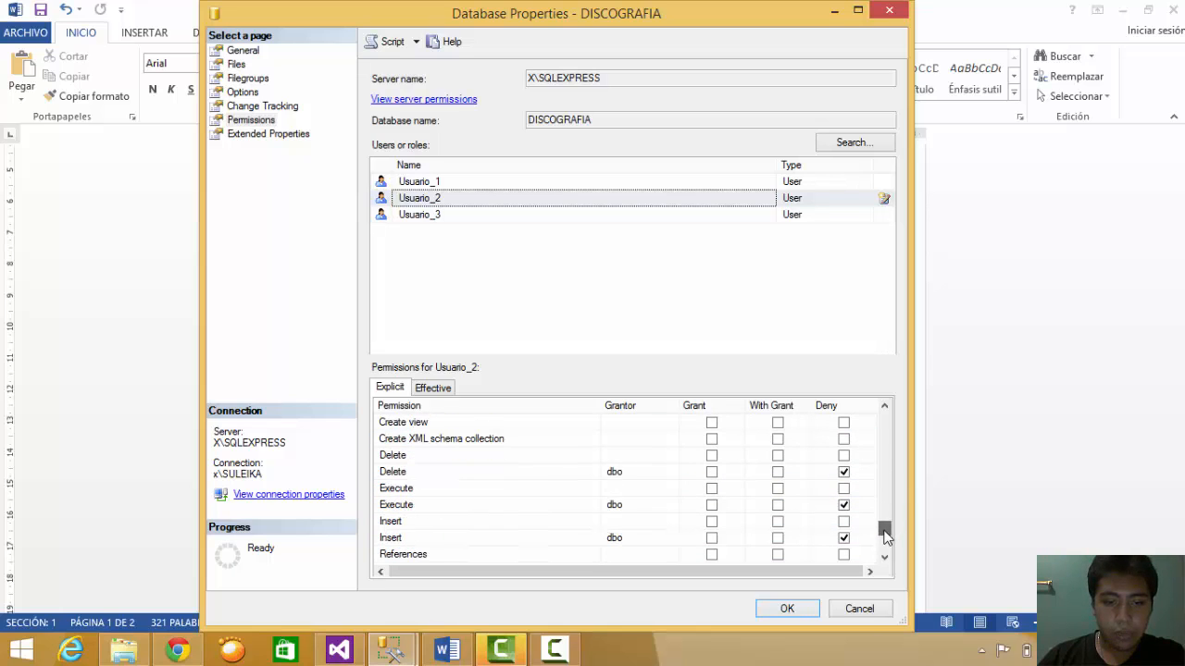
- Check Usuario_2's denied Delete, Execute, Insert, Show plan and Update permissions, then select Usuario_3
click(400, 473)
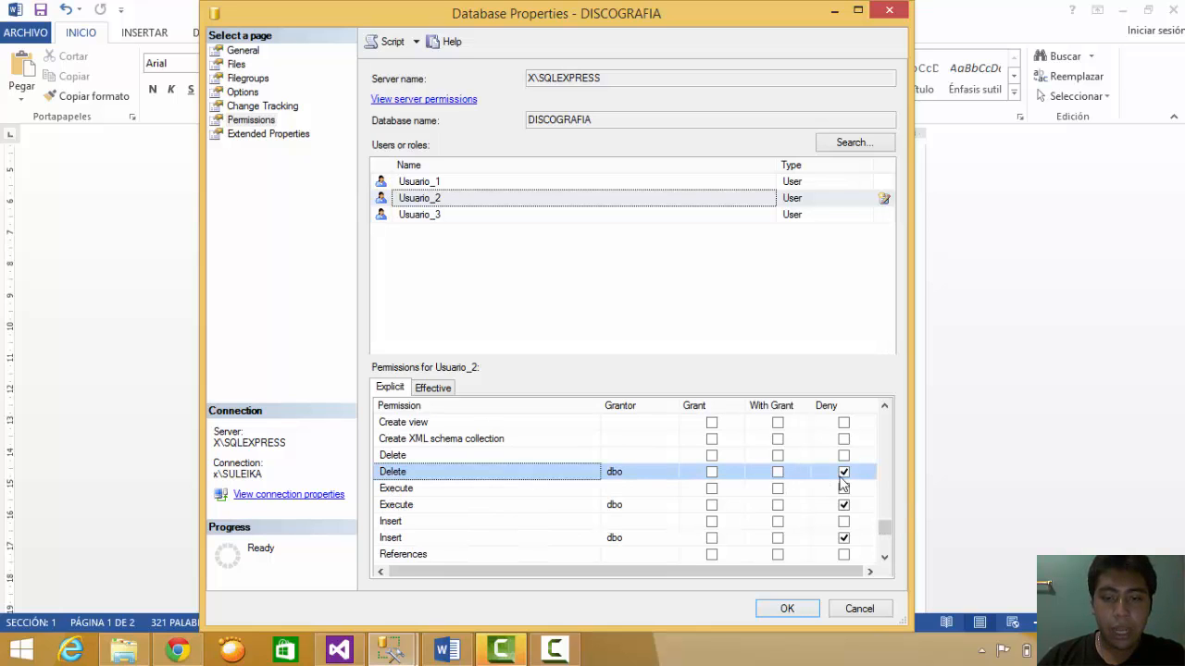
click(434, 508)
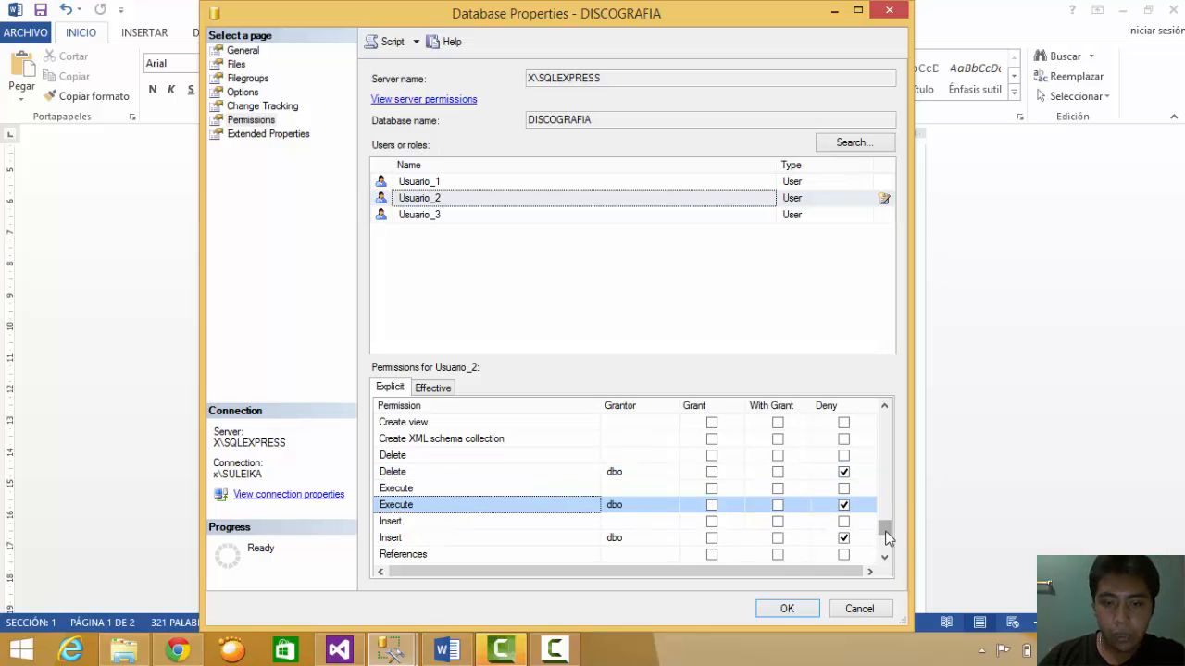
click(836, 538)
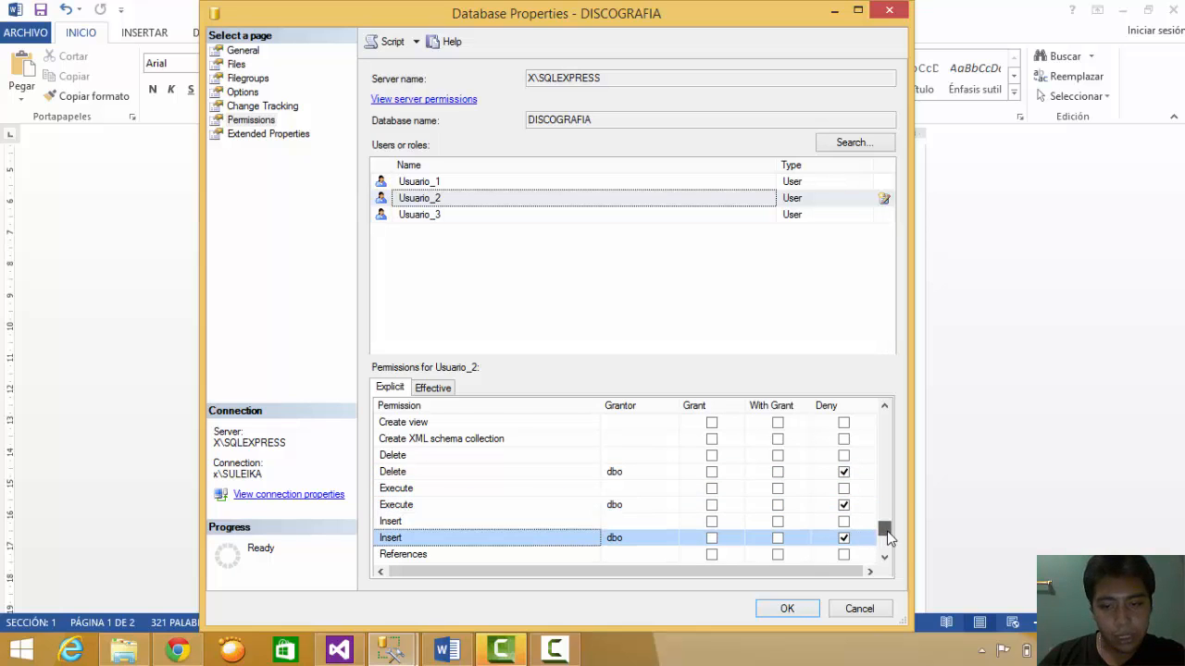
scroll(861, 537, down, 1)
click(523, 523)
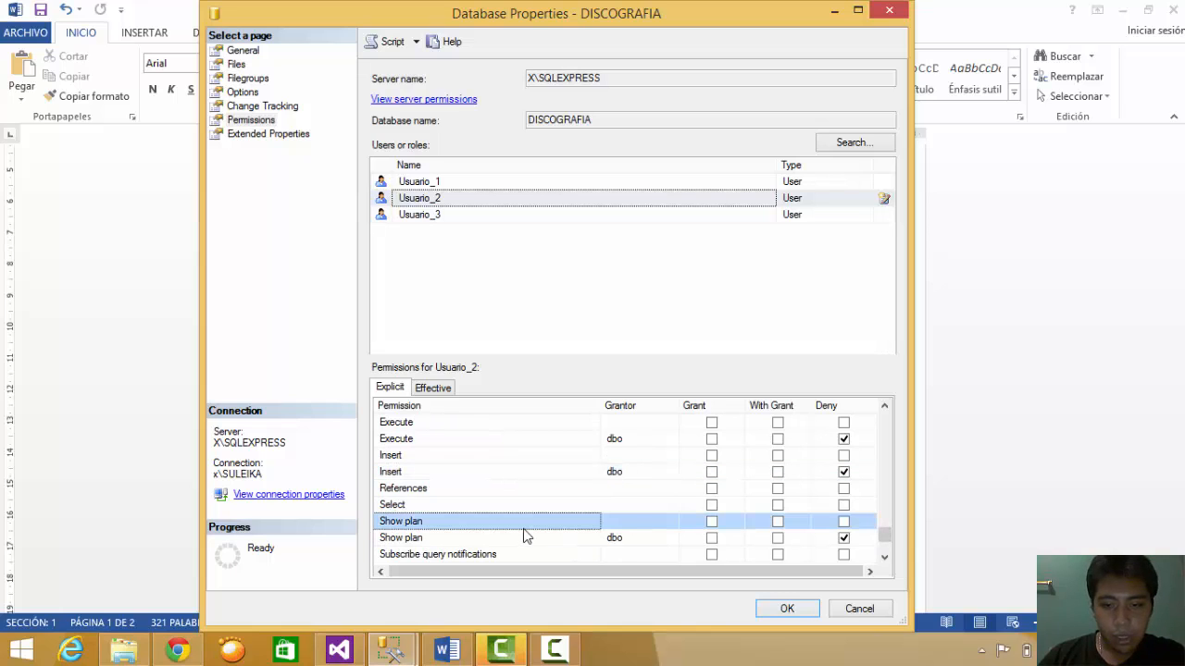
click(491, 541)
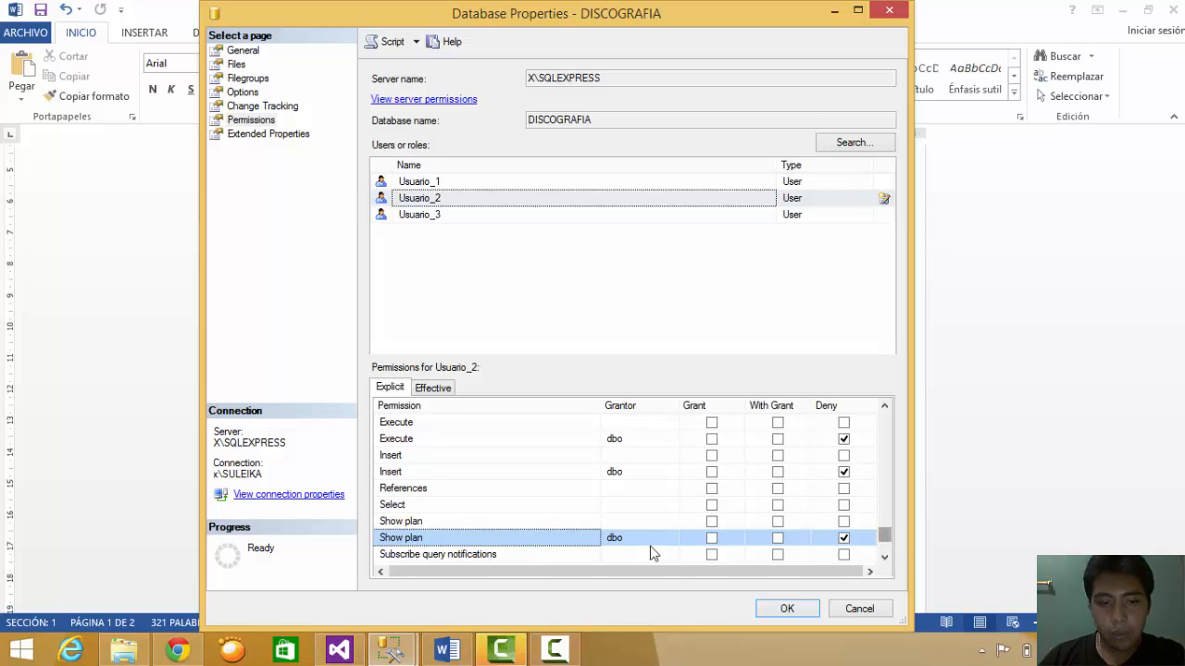
click(886, 549)
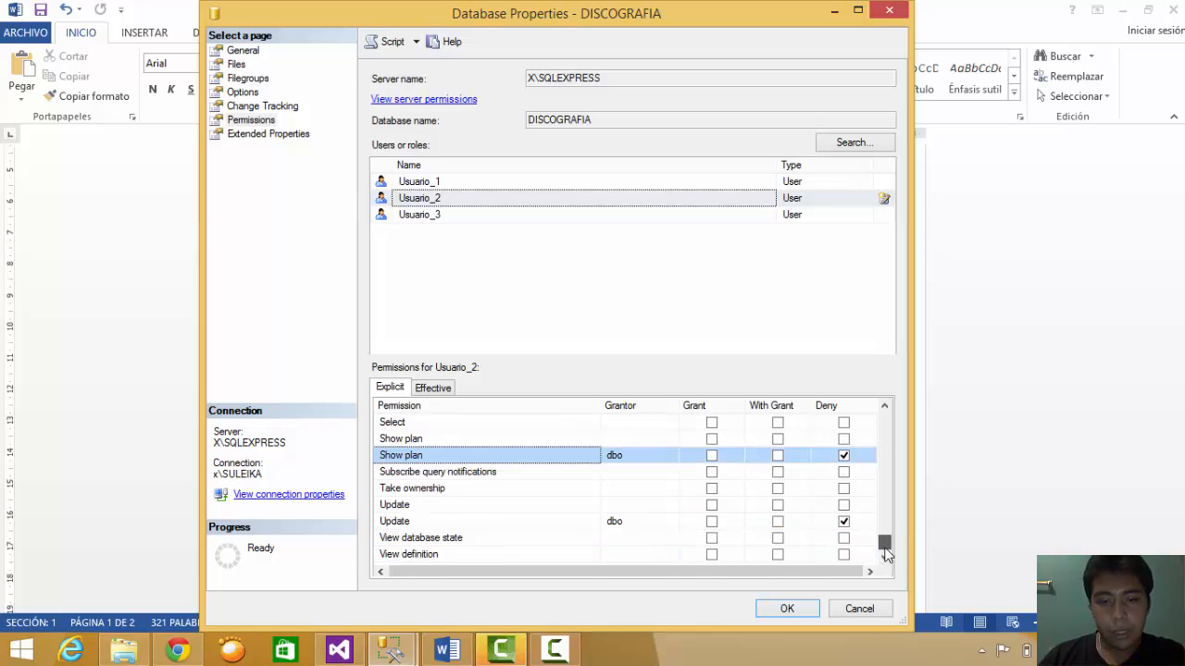
click(529, 521)
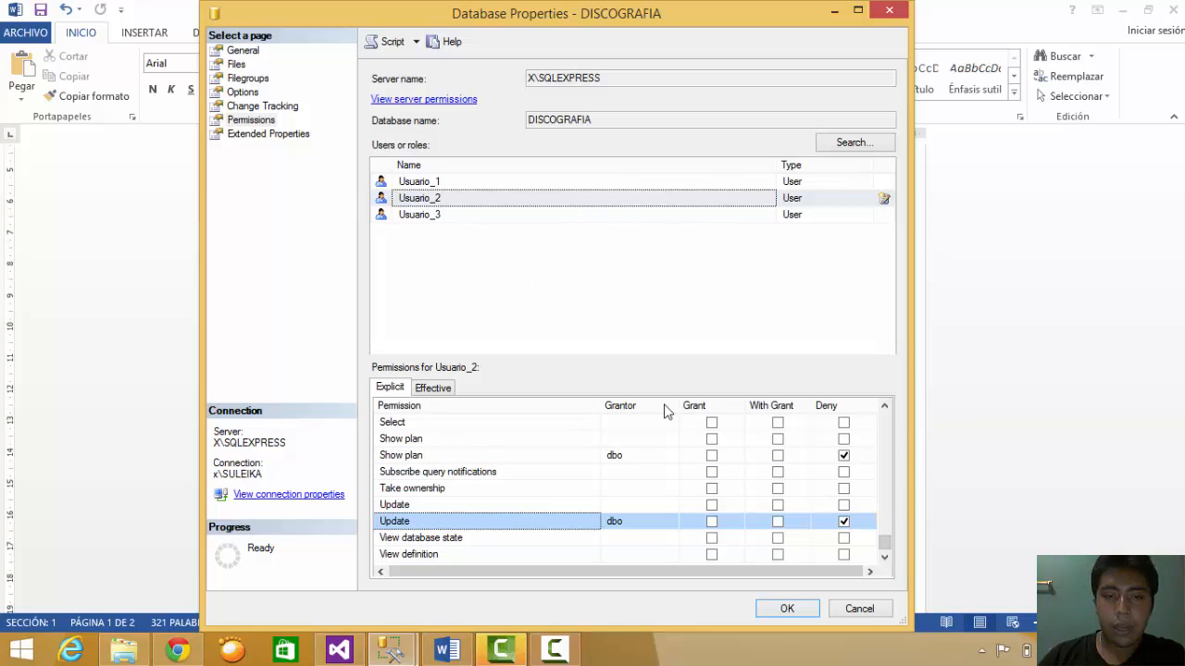
click(435, 214)
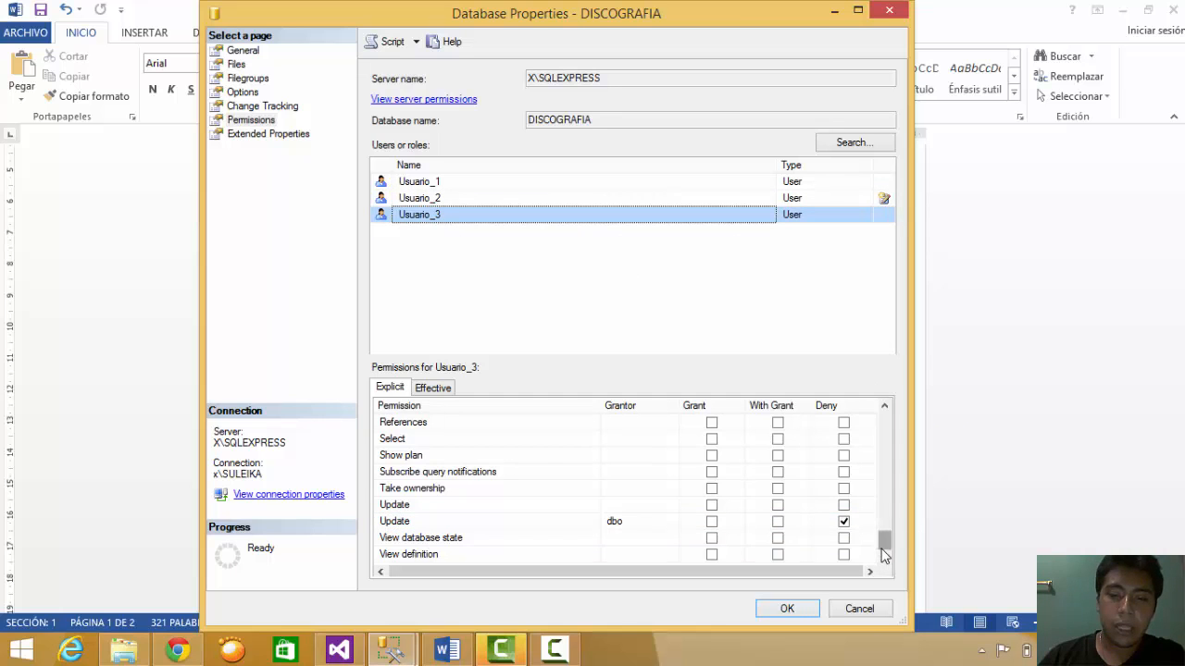
- Check Usuario_3's denied Alter and granted Connect and Delete permissions
drag(885, 547, 887, 473)
click(529, 444)
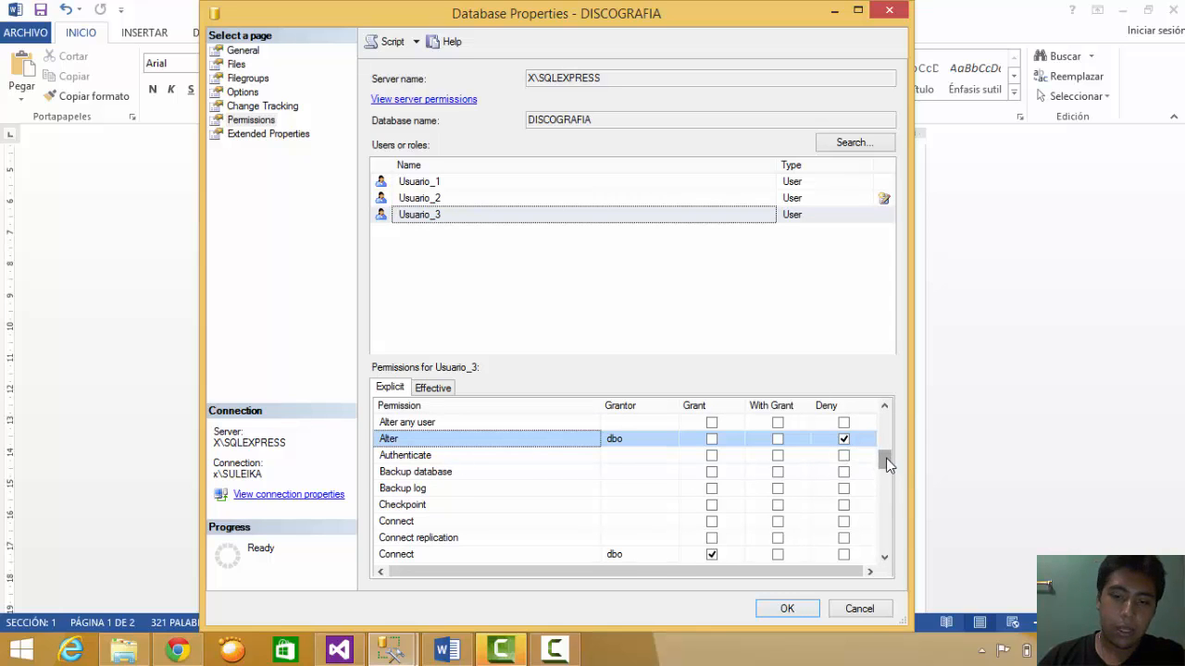
drag(887, 460, 886, 468)
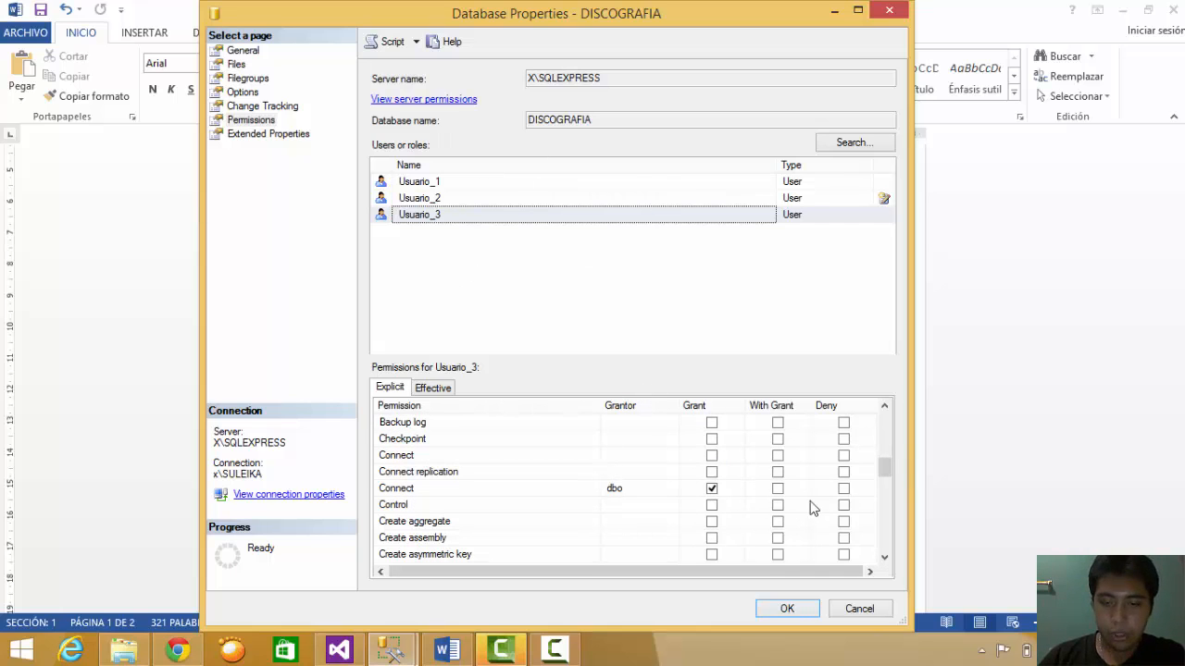
click(537, 493)
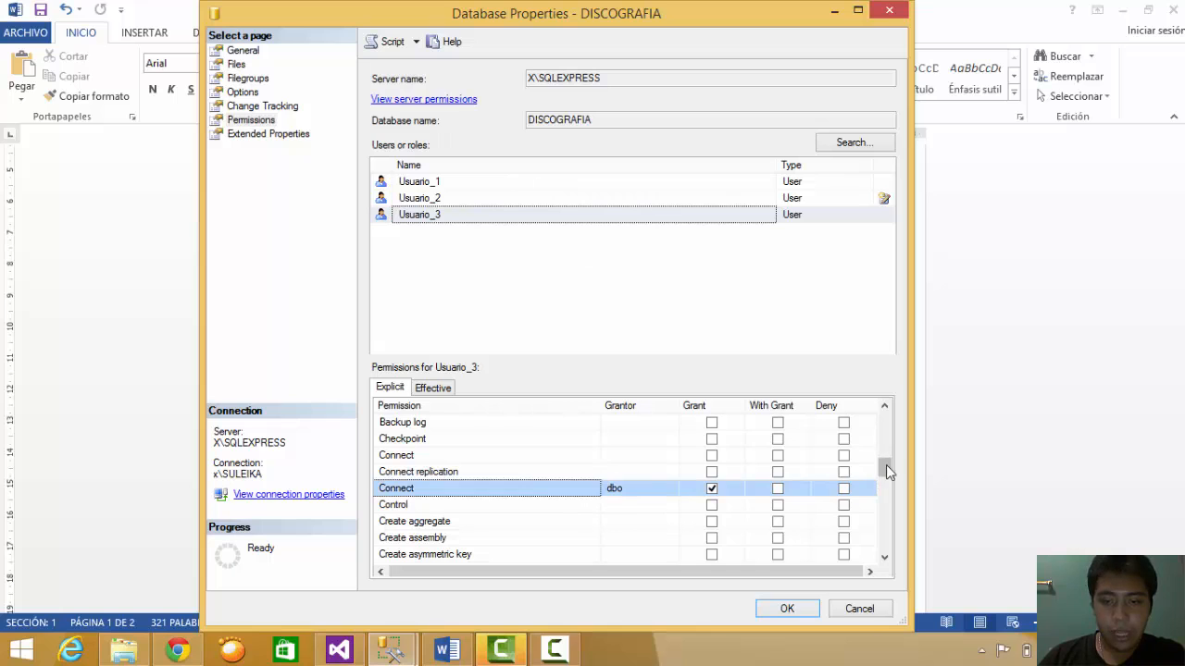
drag(886, 465, 887, 520)
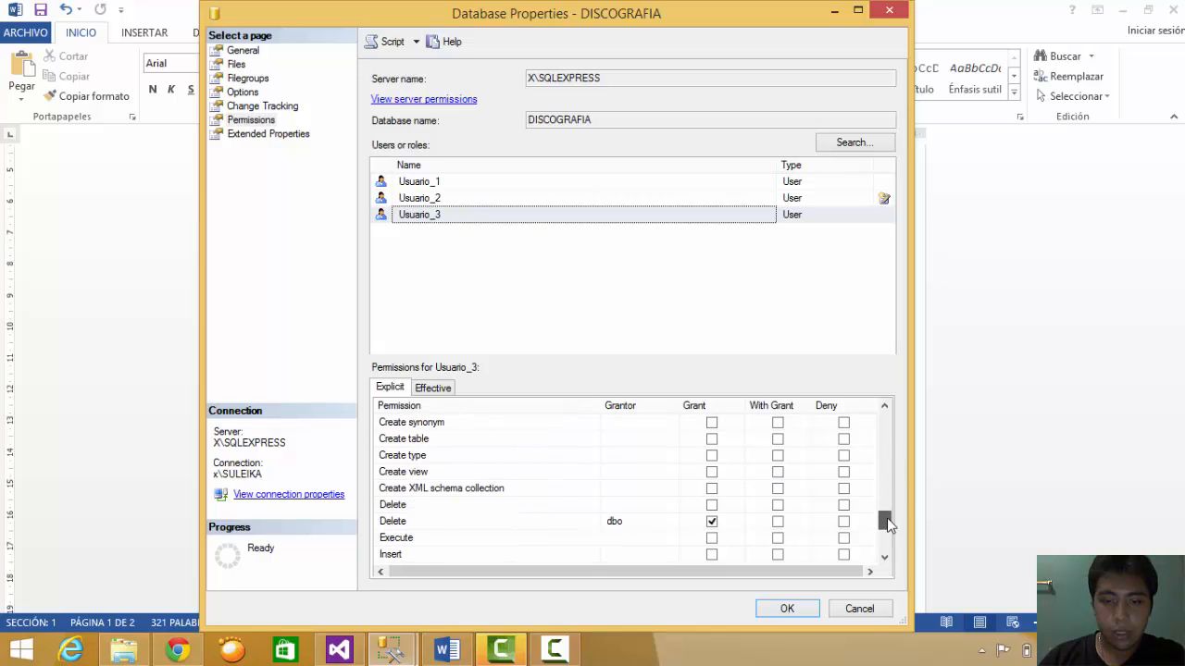
click(599, 521)
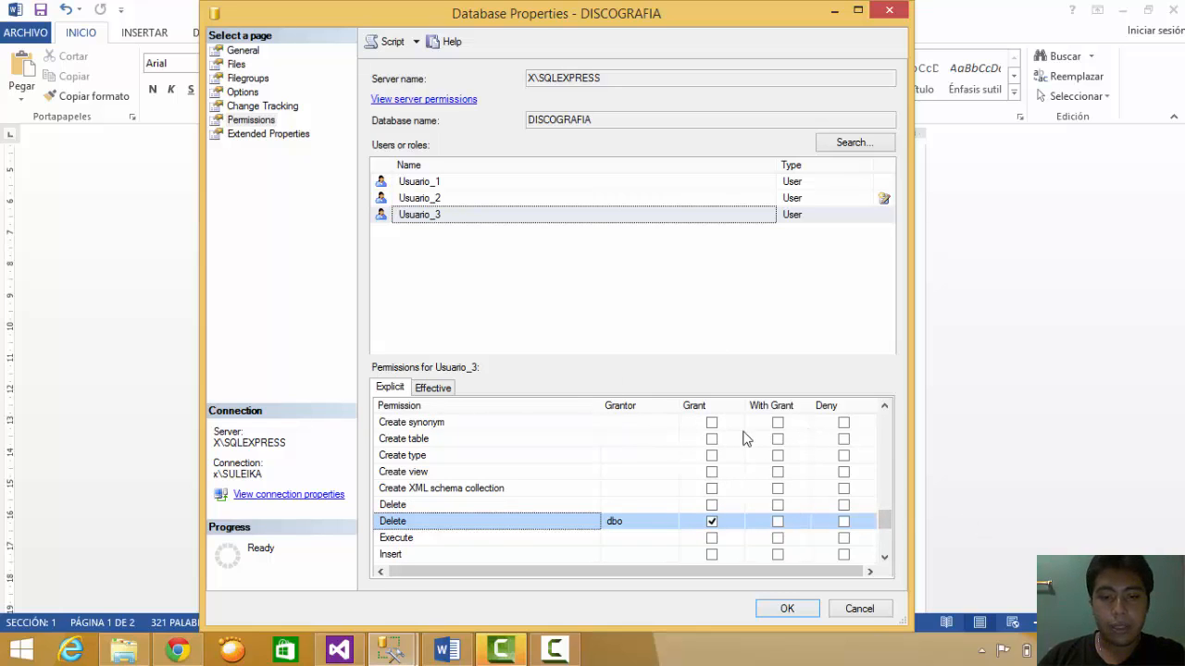
- Check Usuario_3's denied Insert and Update, then save with OK and close the properties
drag(886, 521, 885, 536)
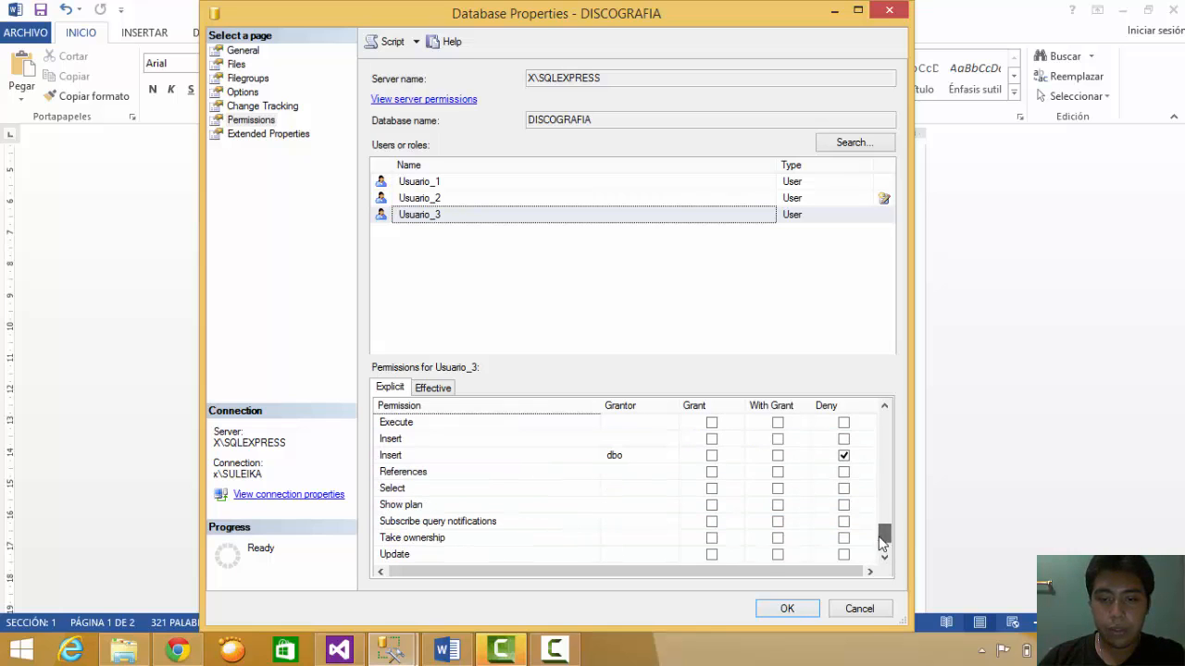
click(571, 457)
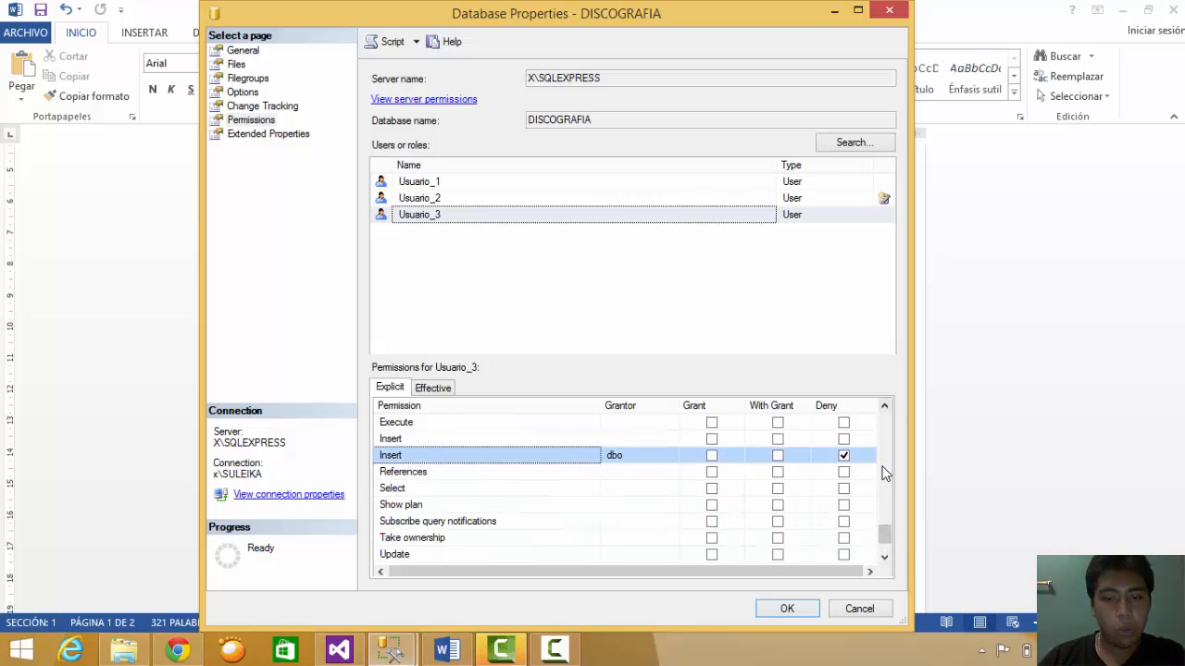
drag(887, 537, 886, 547)
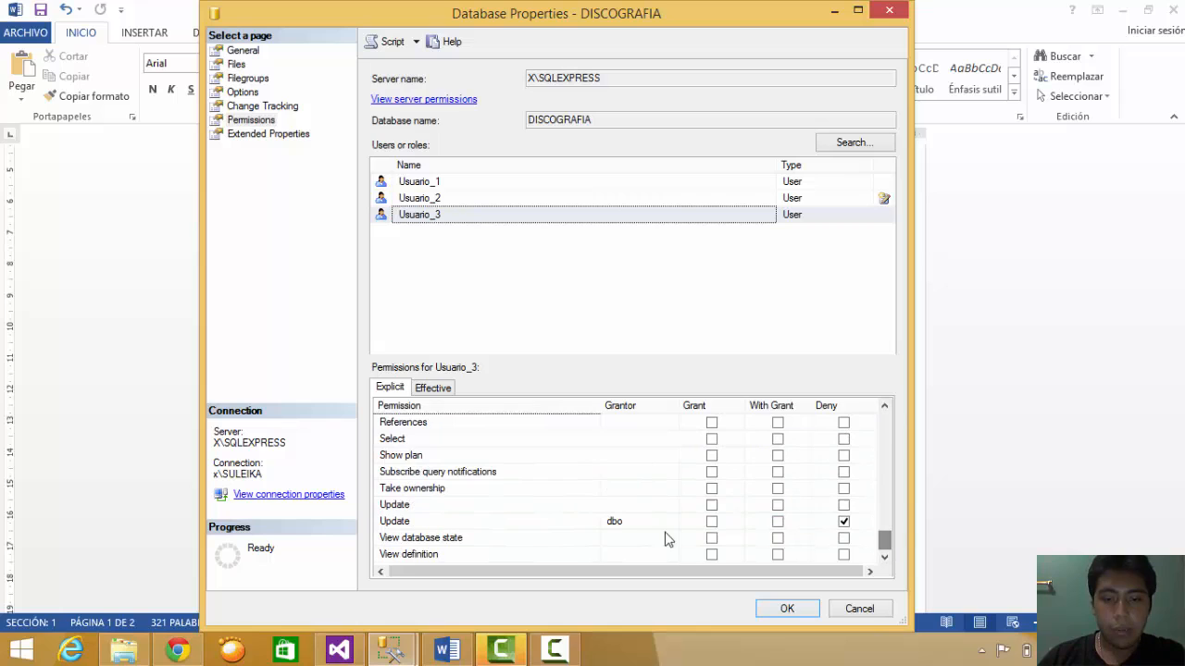
click(593, 525)
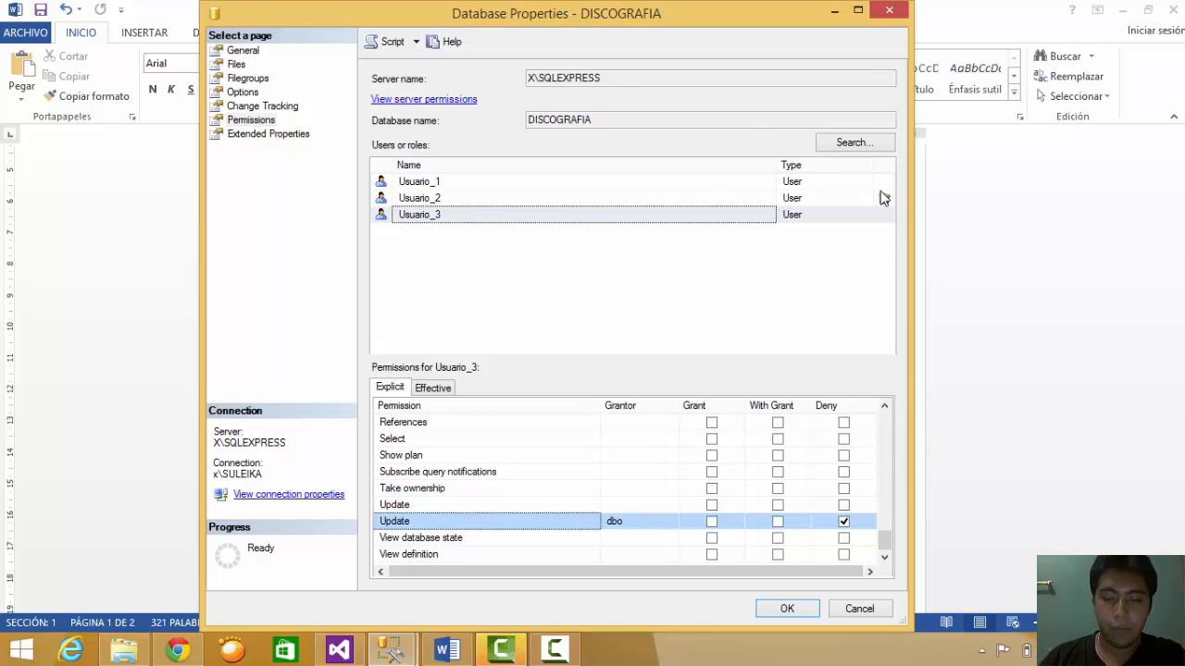
click(787, 609)
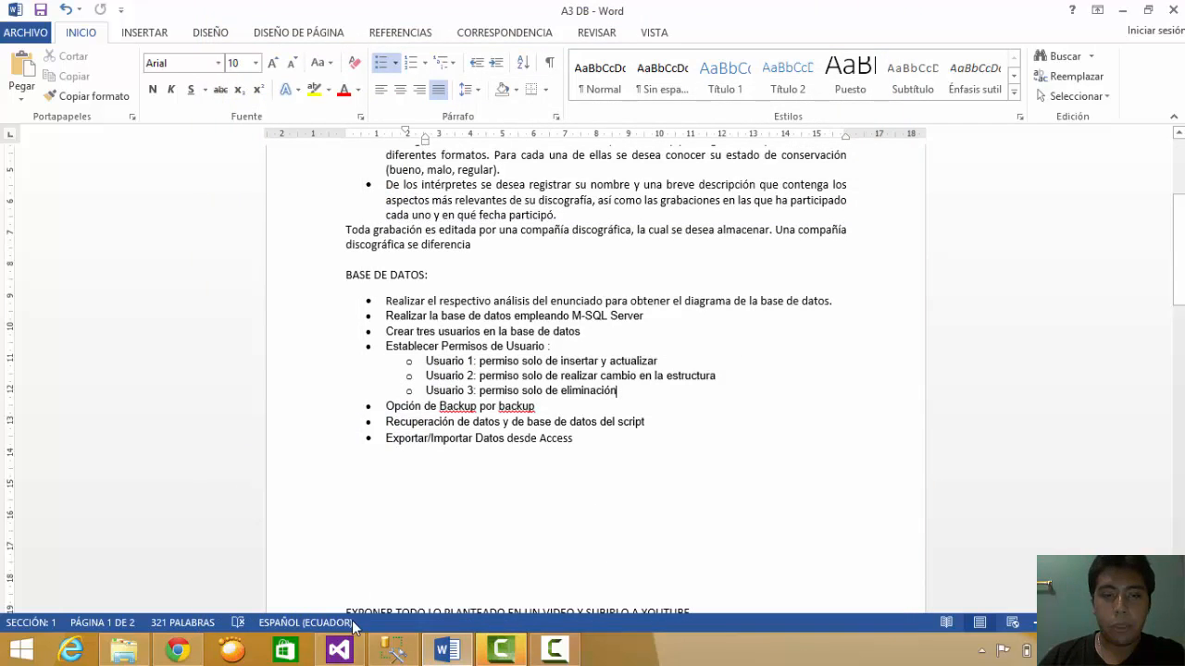
- Refresh the SQLEXPRESS server node in Object Explorer and expand then collapse Databases
click(393, 651)
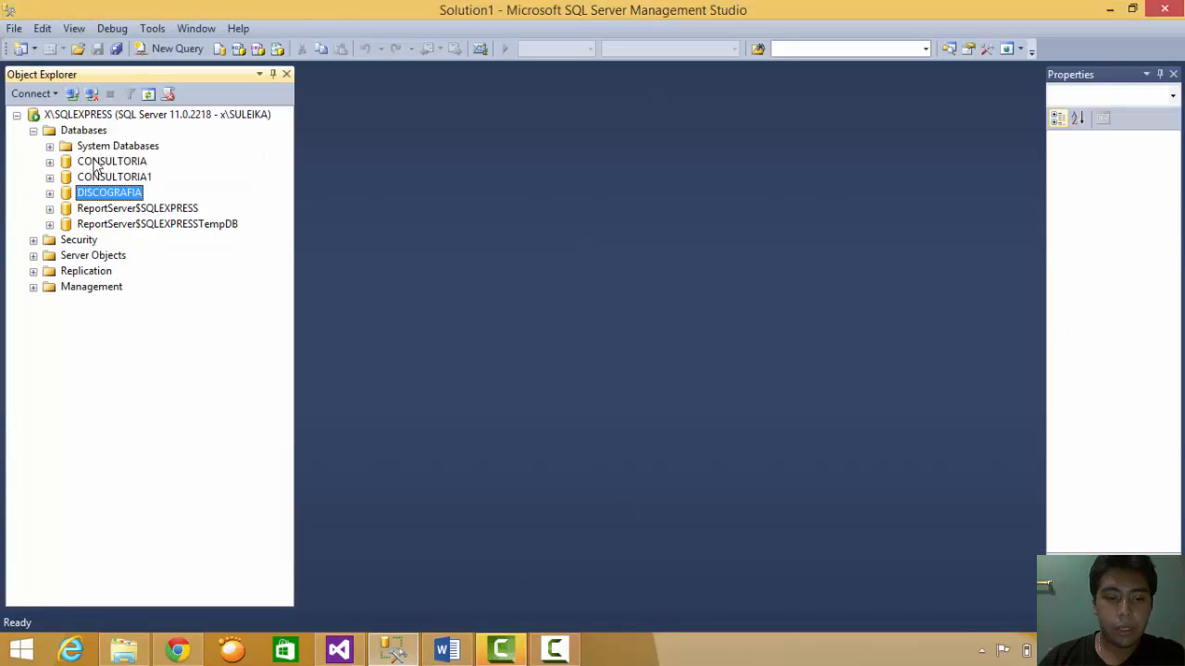
click(123, 112)
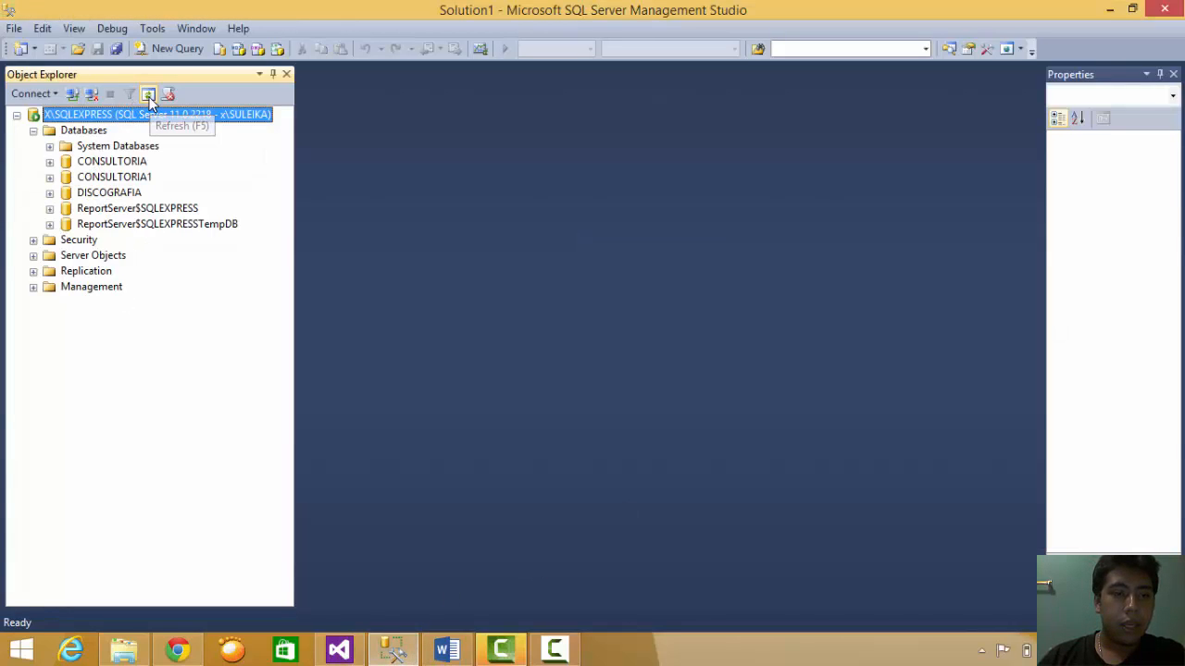
click(148, 94)
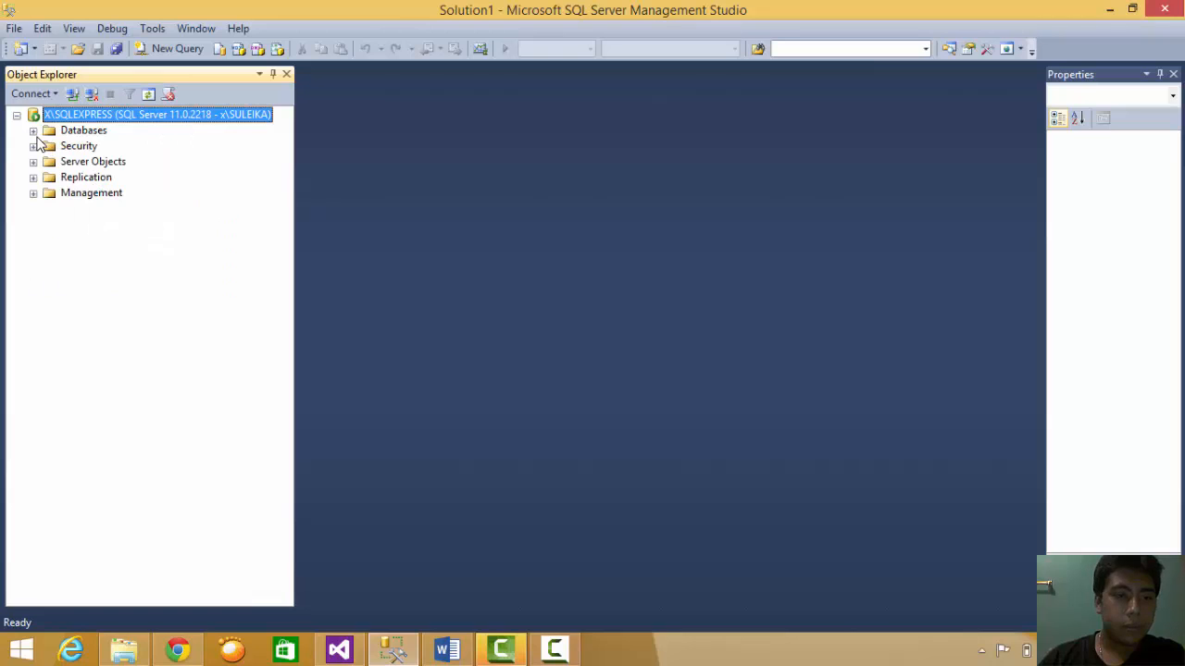
click(35, 132)
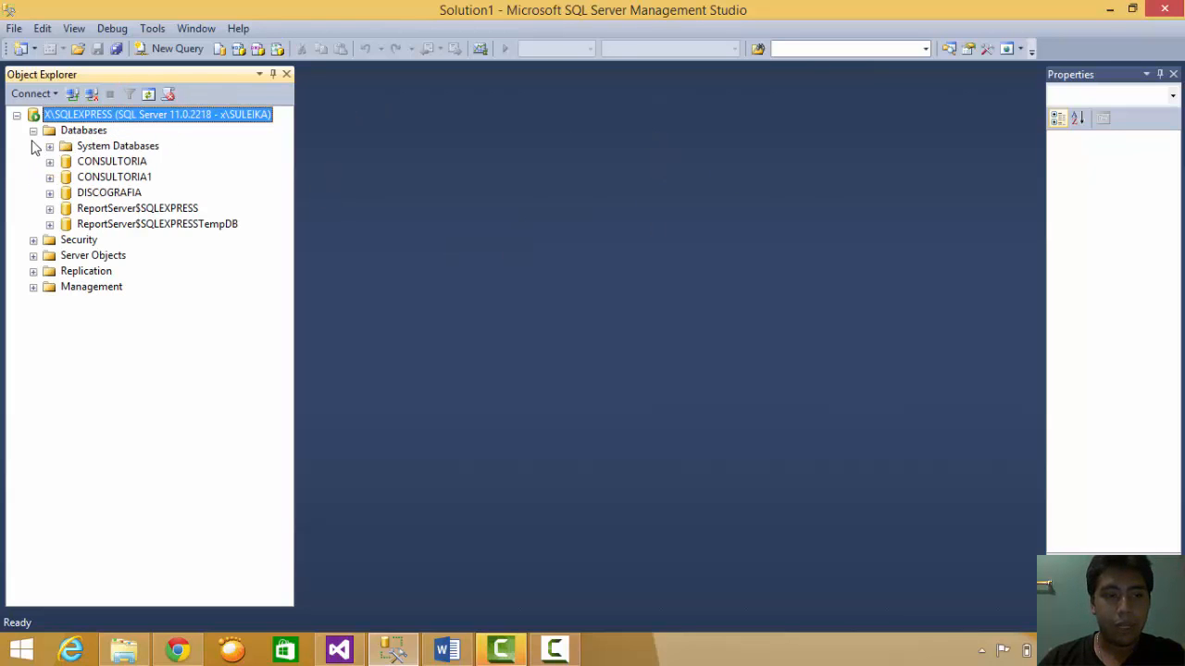
click(34, 130)
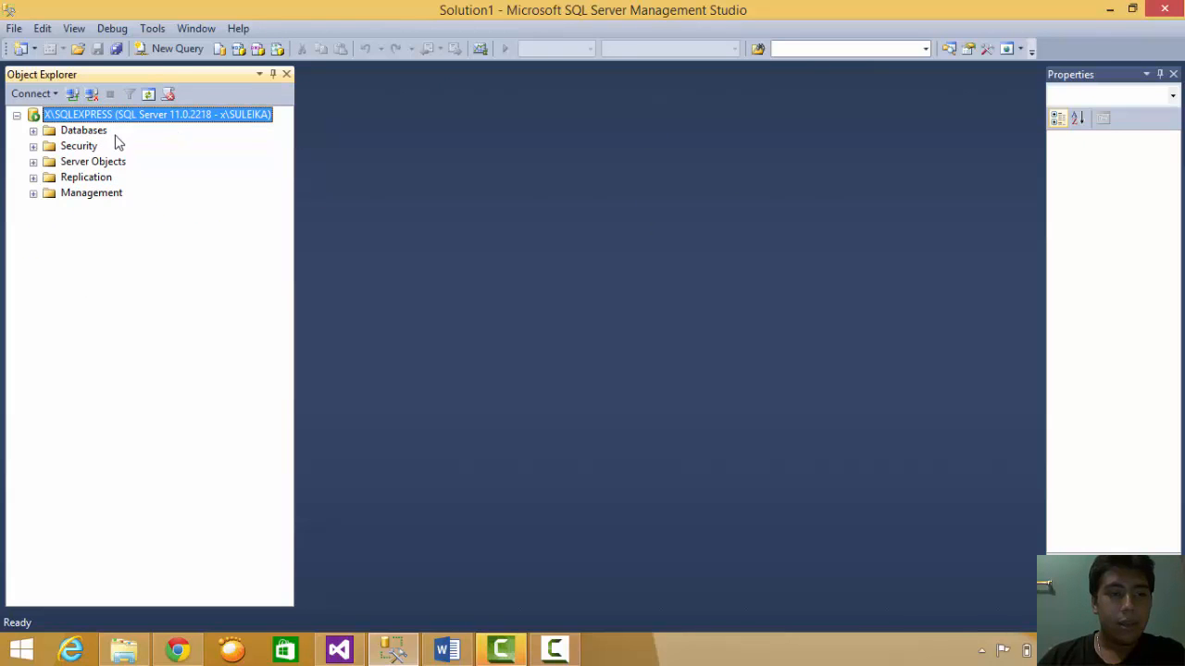
- Connect to X\SQLEXPRESS as Usuario_1 using SQL Server Authentication and its password
click(72, 96)
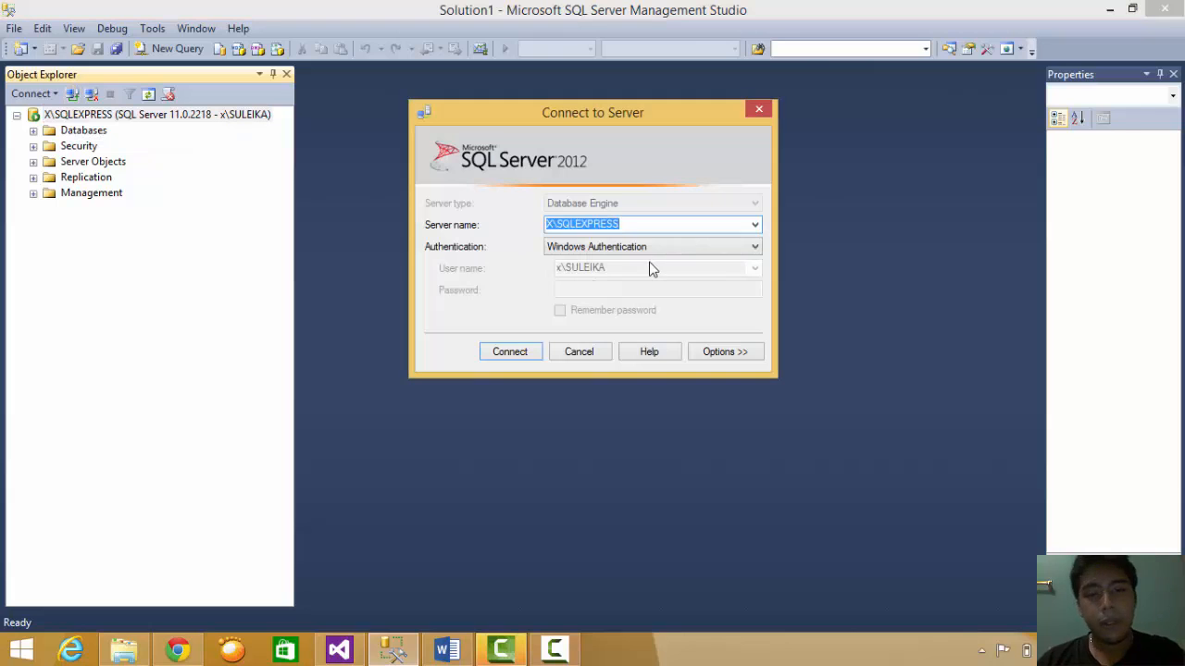
click(646, 246)
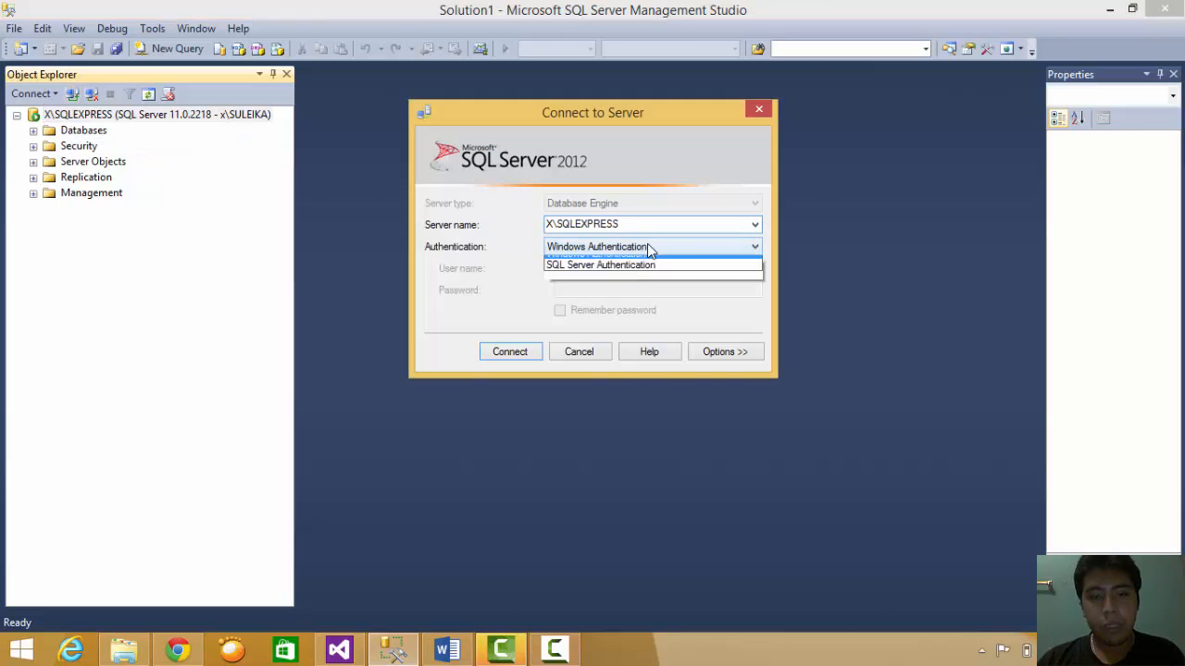
click(633, 275)
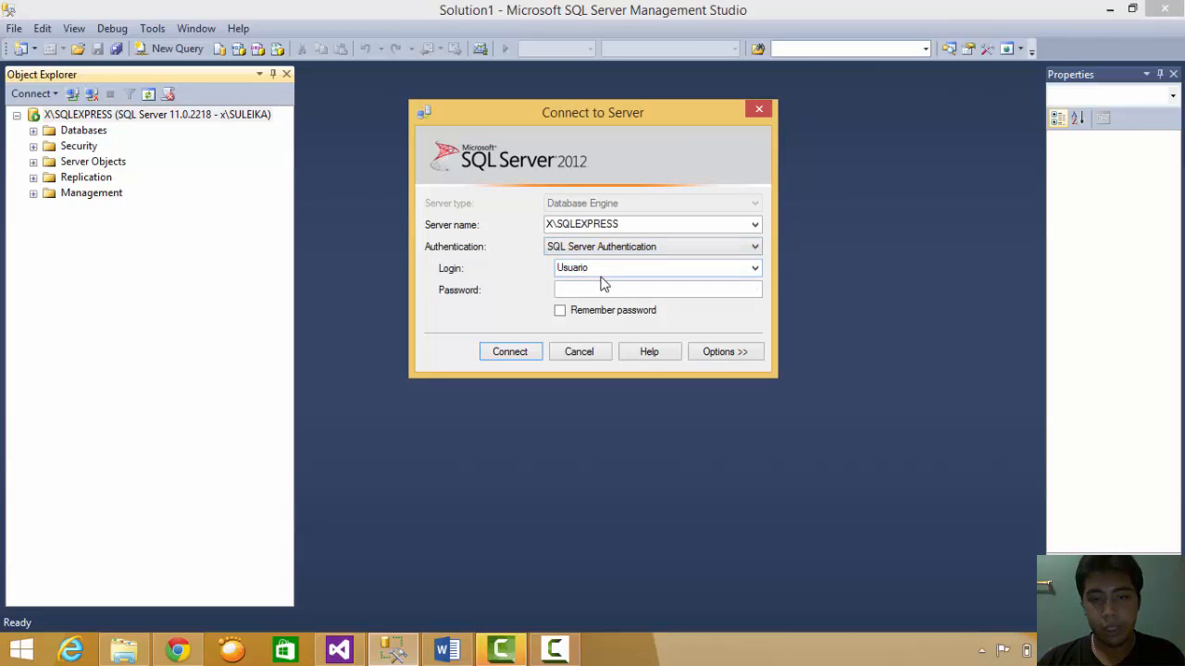
click(616, 272)
click(618, 271)
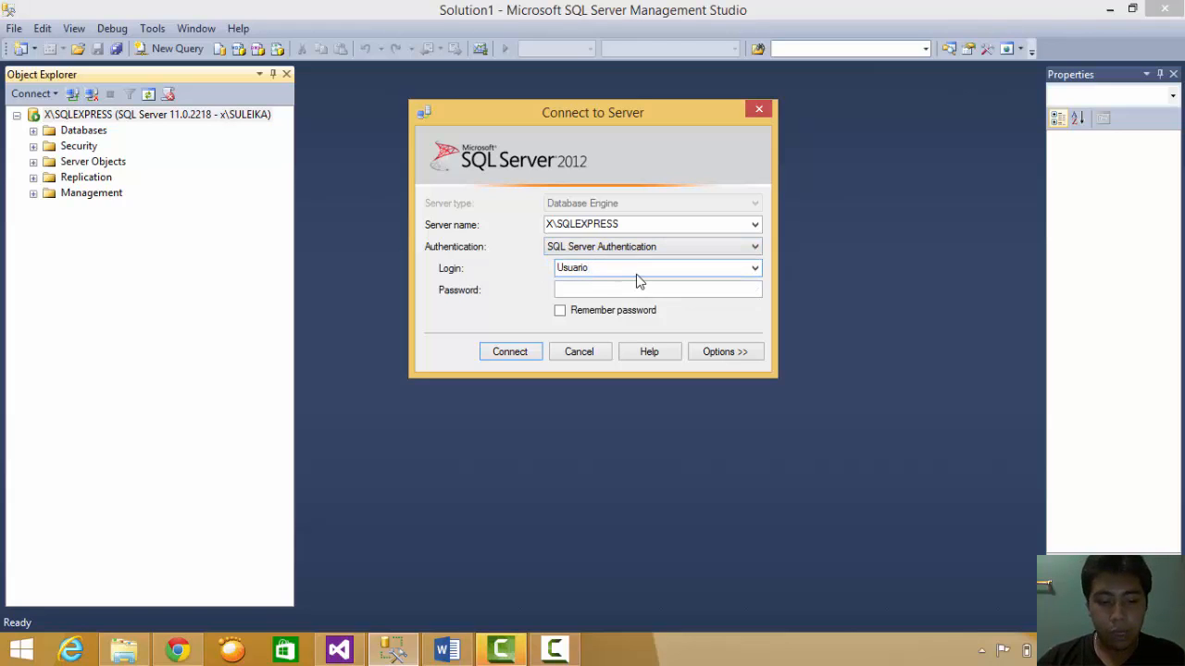
click(585, 290)
text(1)
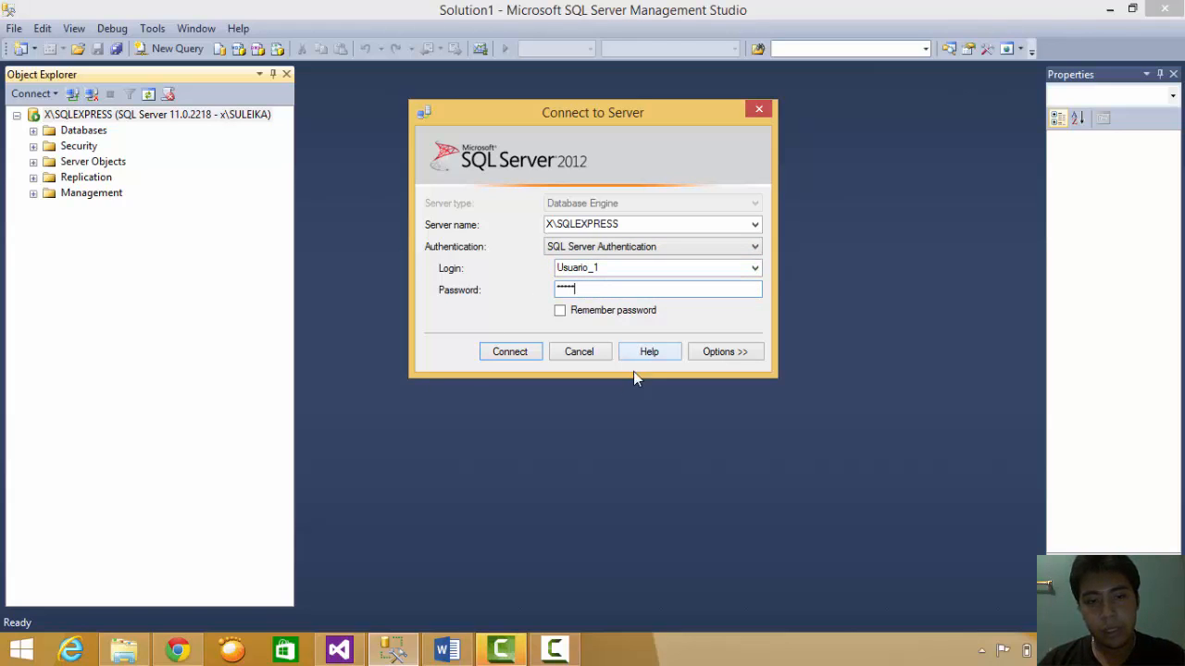
click(537, 353)
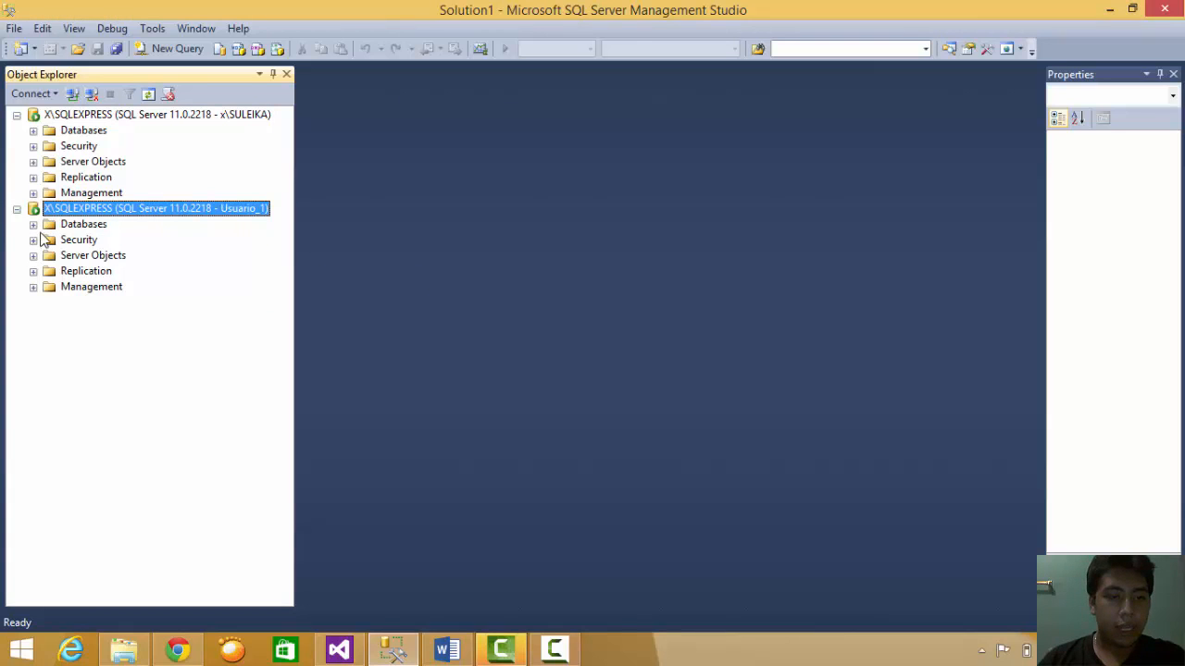
- Under the Usuario_1 connection, expand Databases > DISCOGRAFIA > Tables and select dbo.COMPAÑIA
click(33, 224)
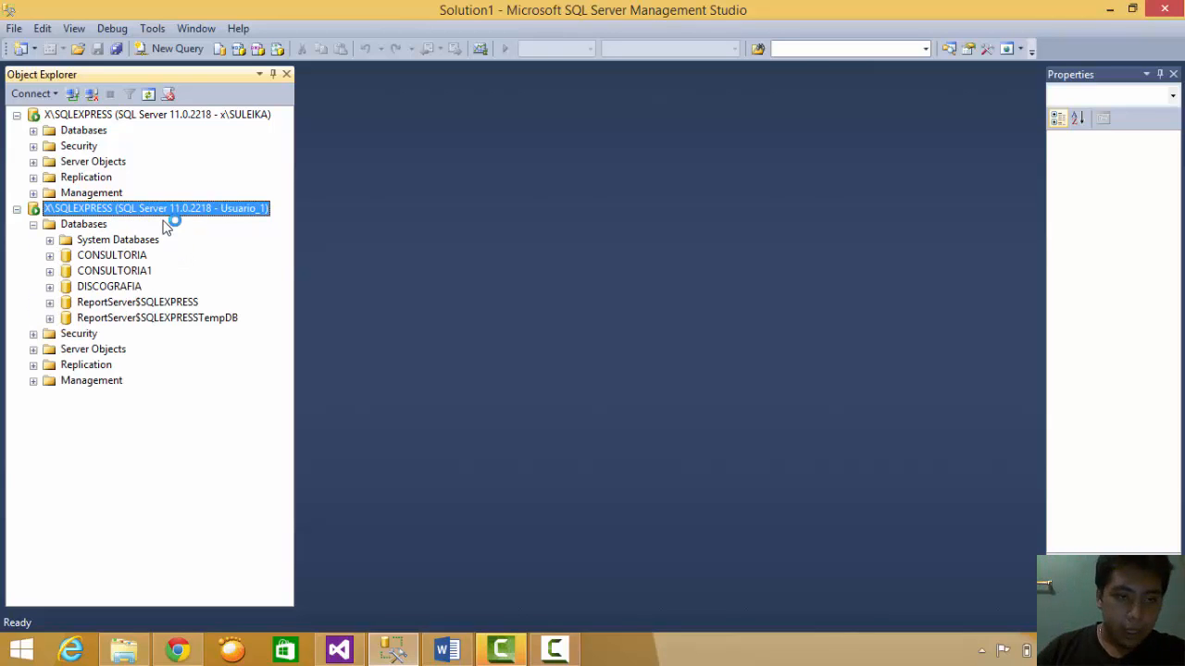
click(101, 287)
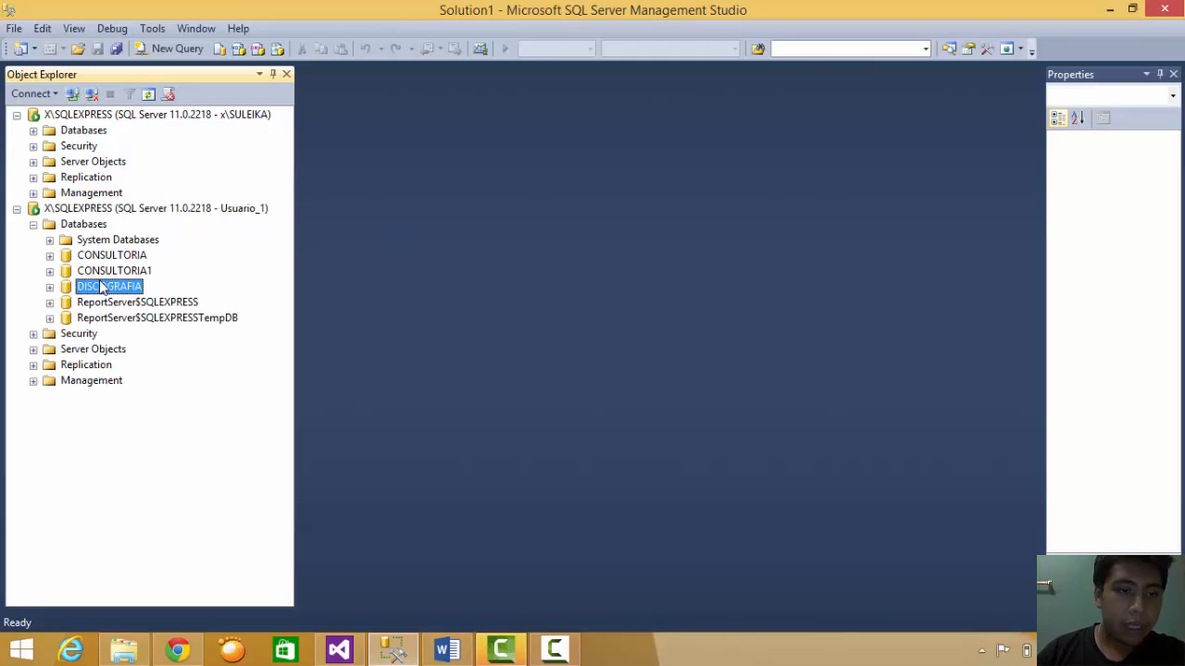
click(49, 287)
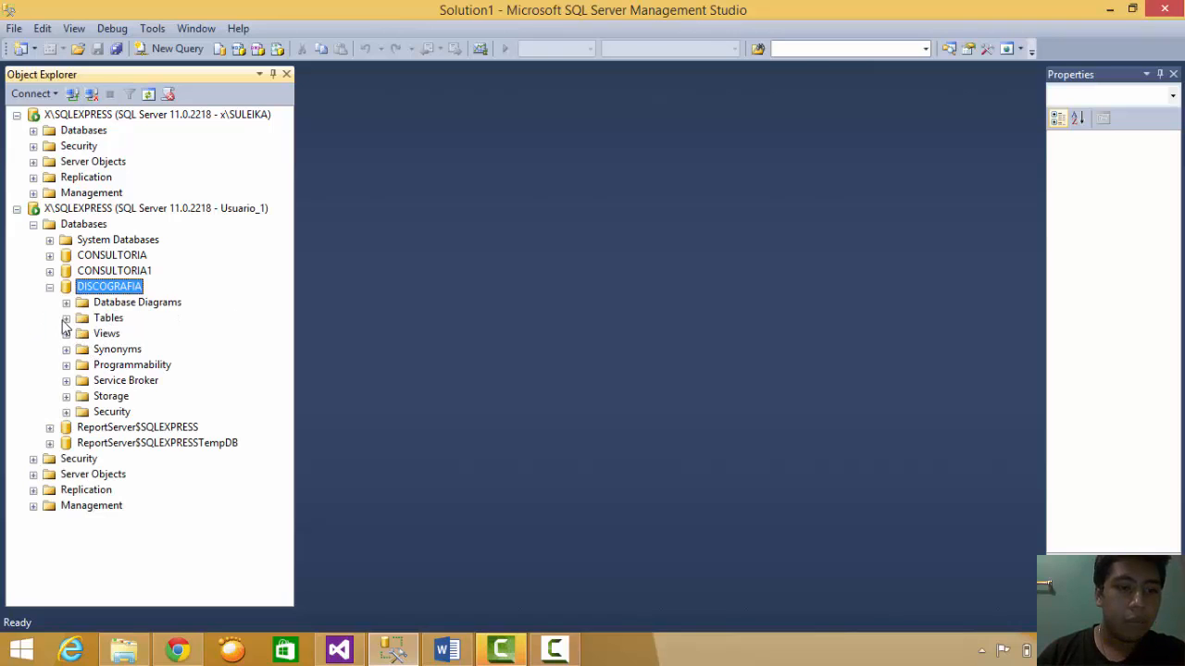
click(66, 318)
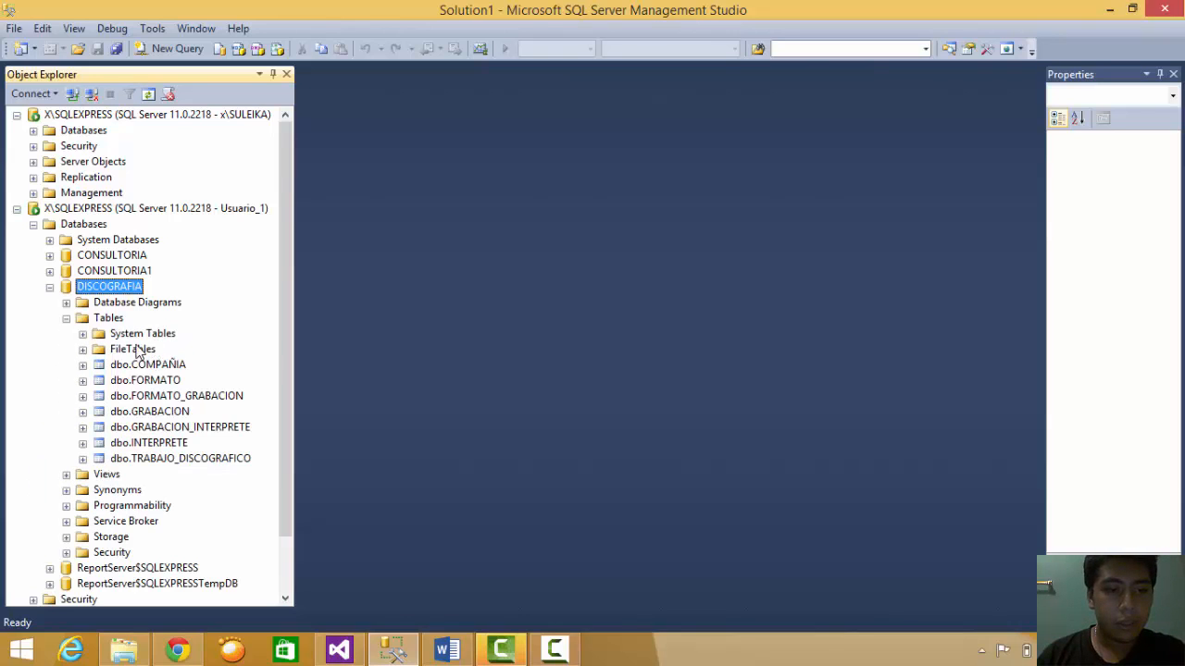
click(133, 369)
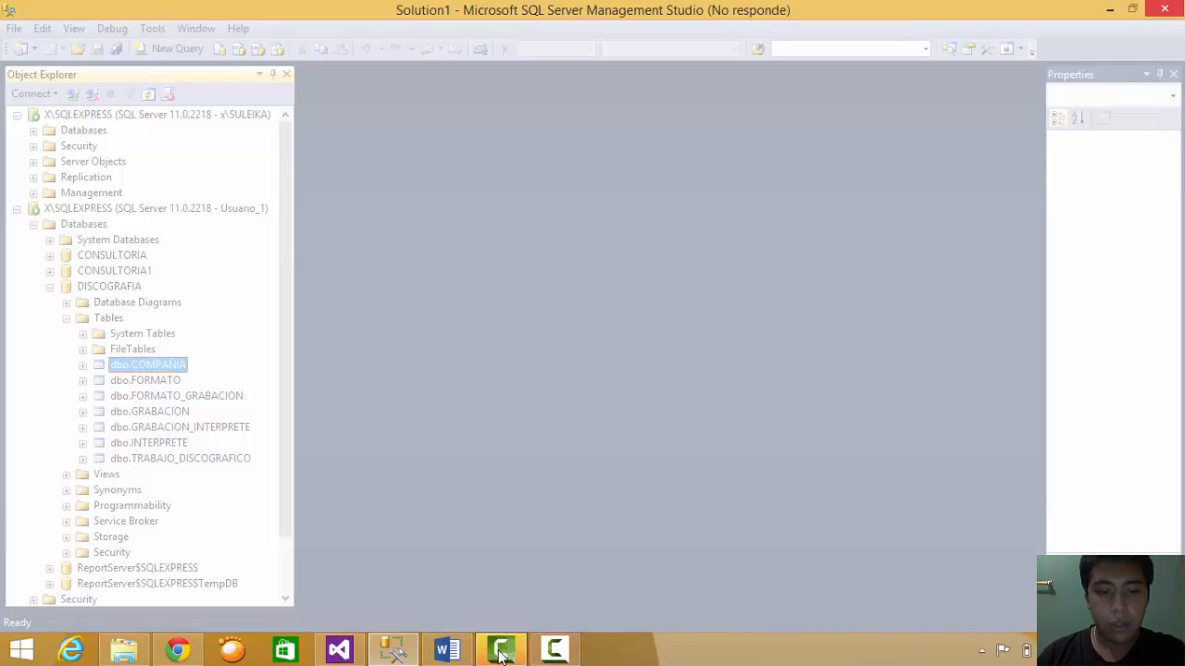
mouse_move(555, 650)
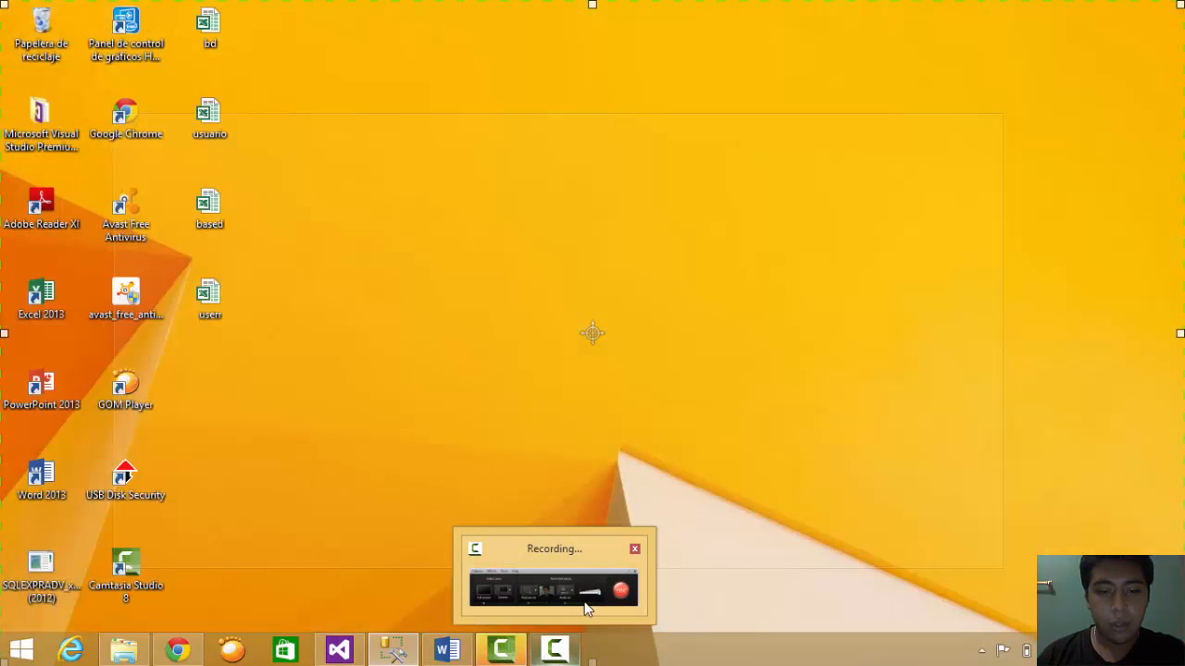
click(585, 608)
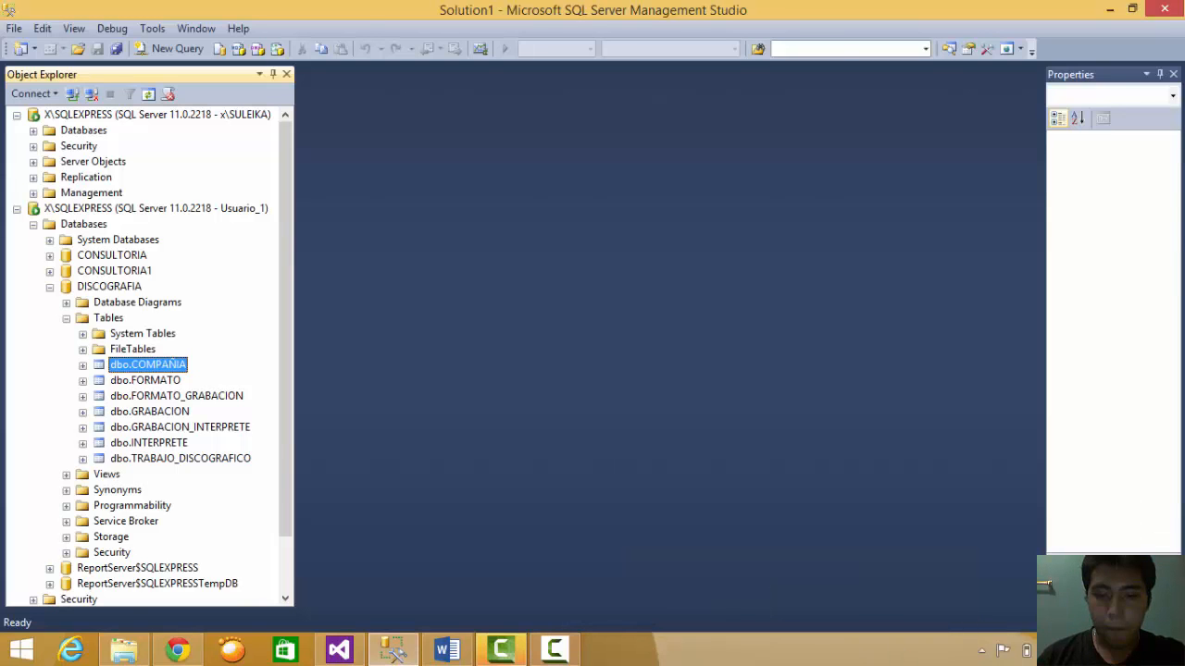
click(567, 651)
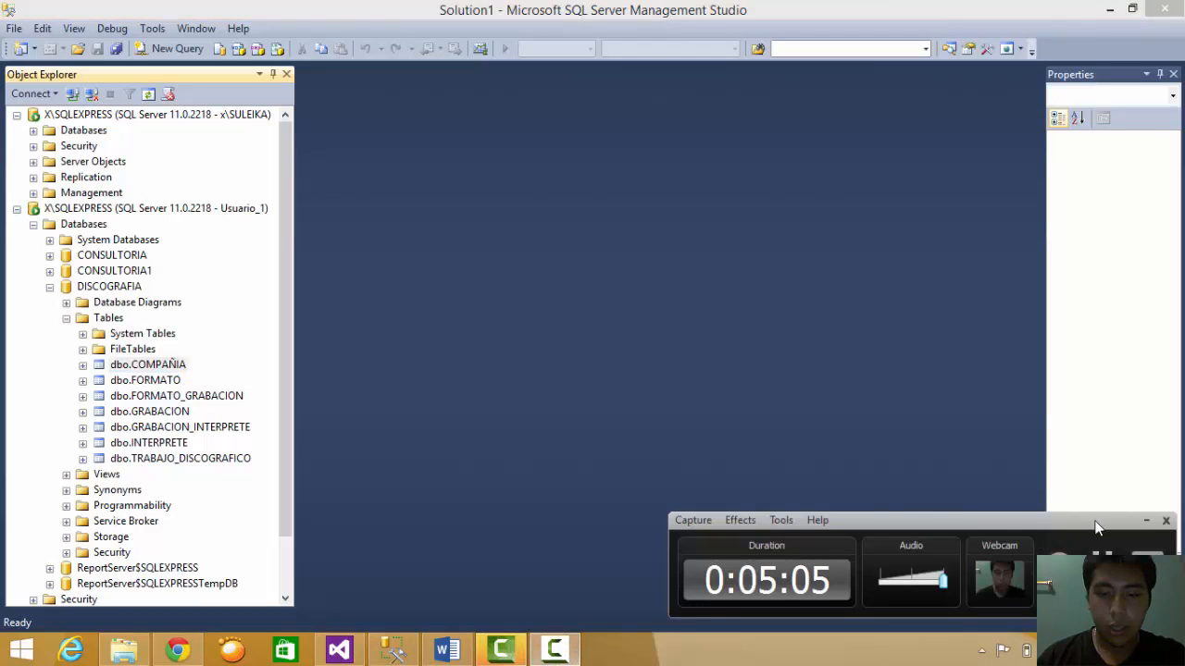
click(1143, 521)
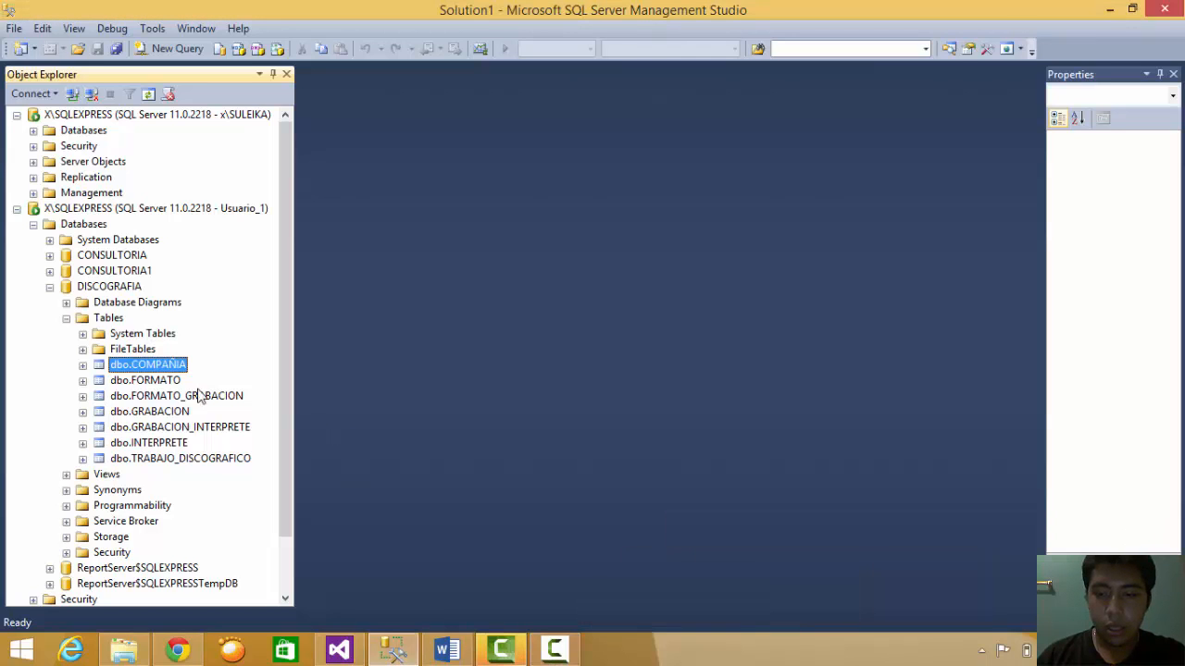
- Open dbo.COMPAÑIA with Edit Top 200 Rows from its context menu
right_click(125, 366)
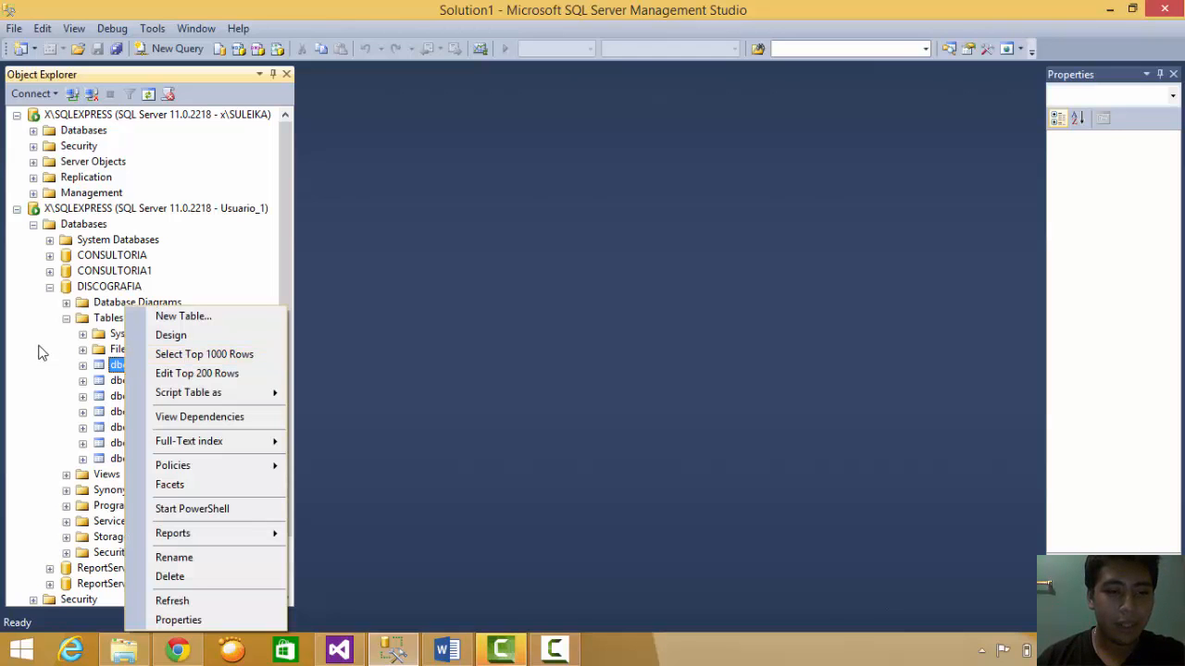
click(109, 370)
right_click(109, 370)
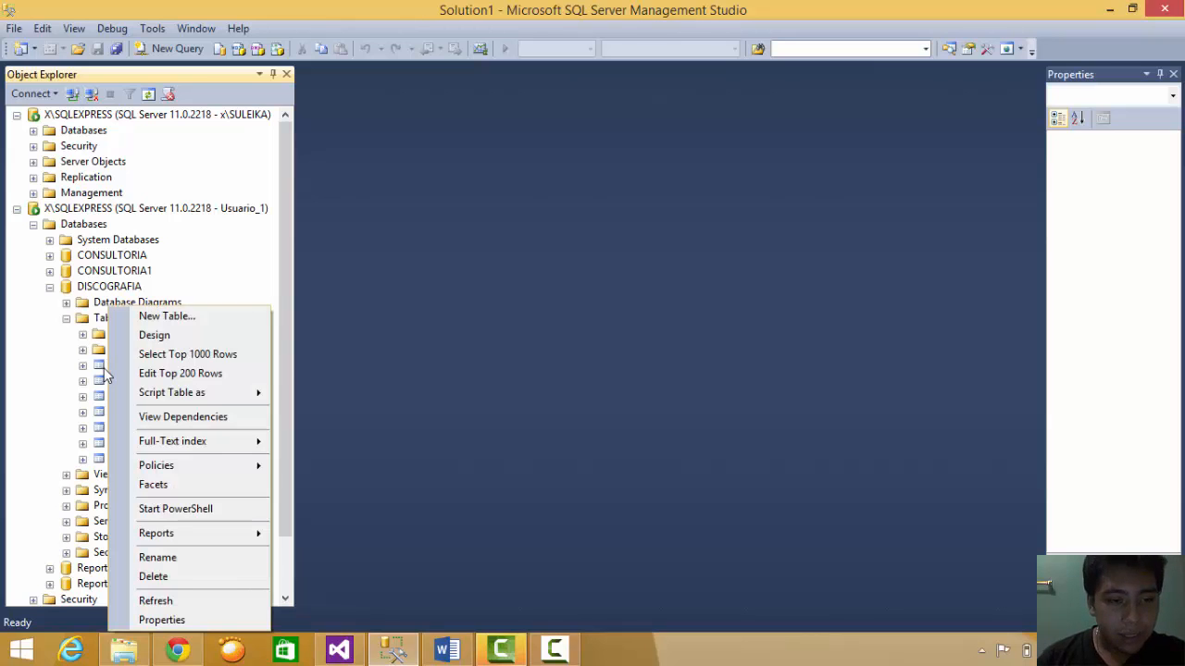
click(180, 370)
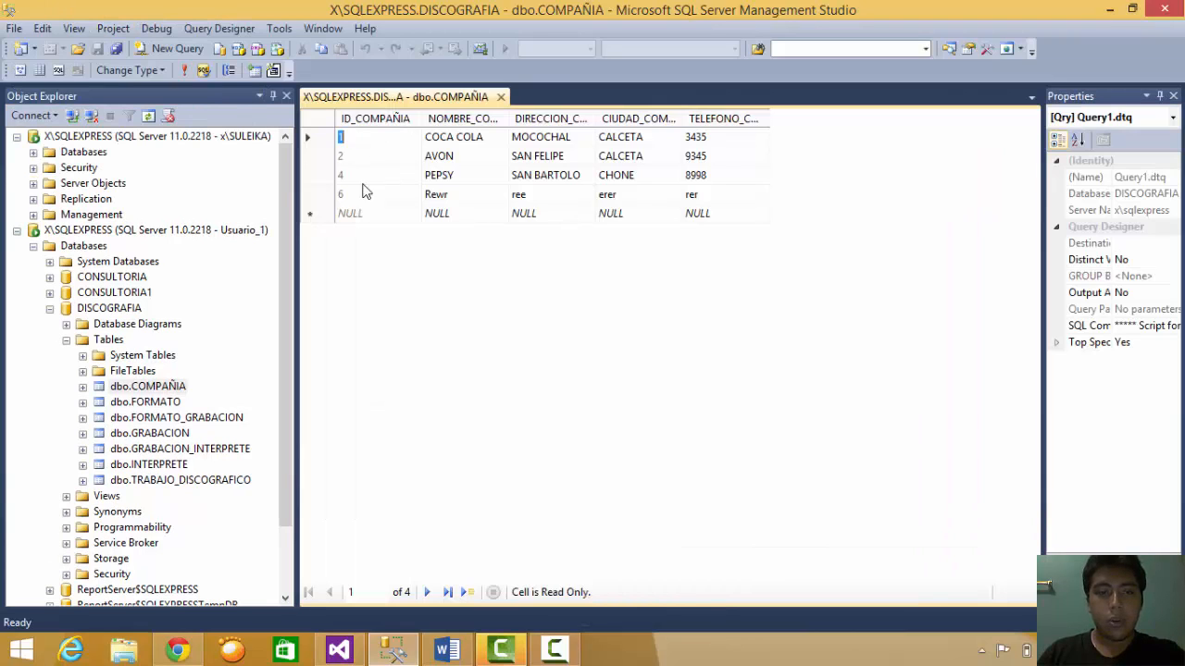
- Change row 6's values to rerr, err, efe and ffr and commit the row
click(451, 196)
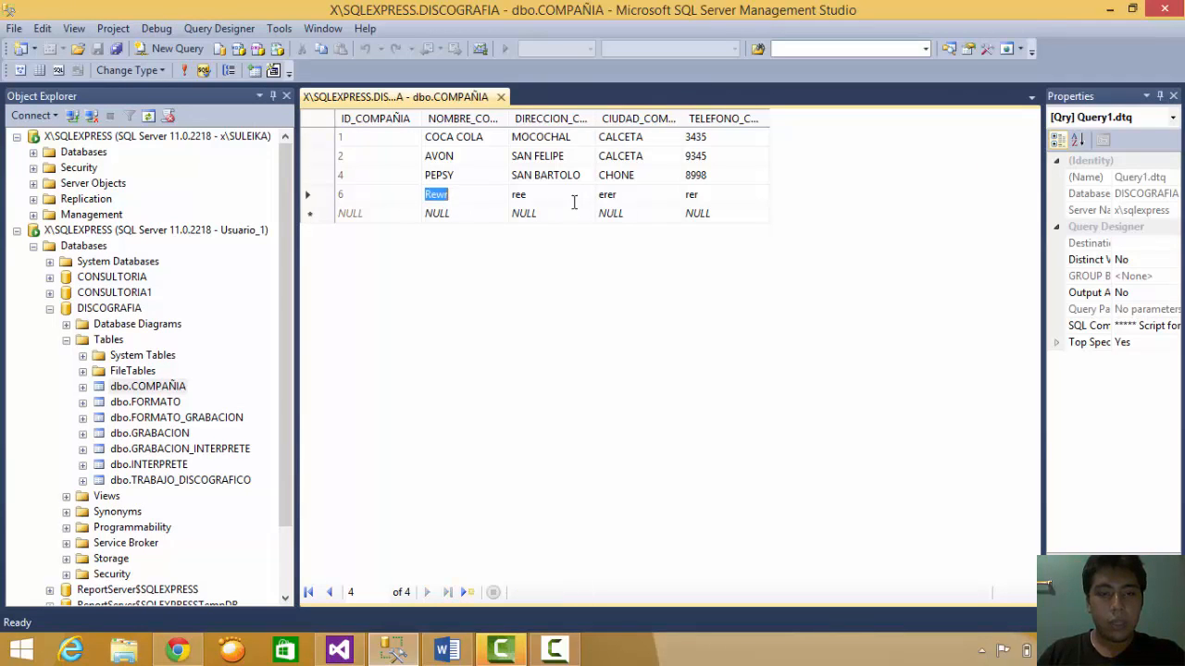
click(473, 197)
double_click(436, 198)
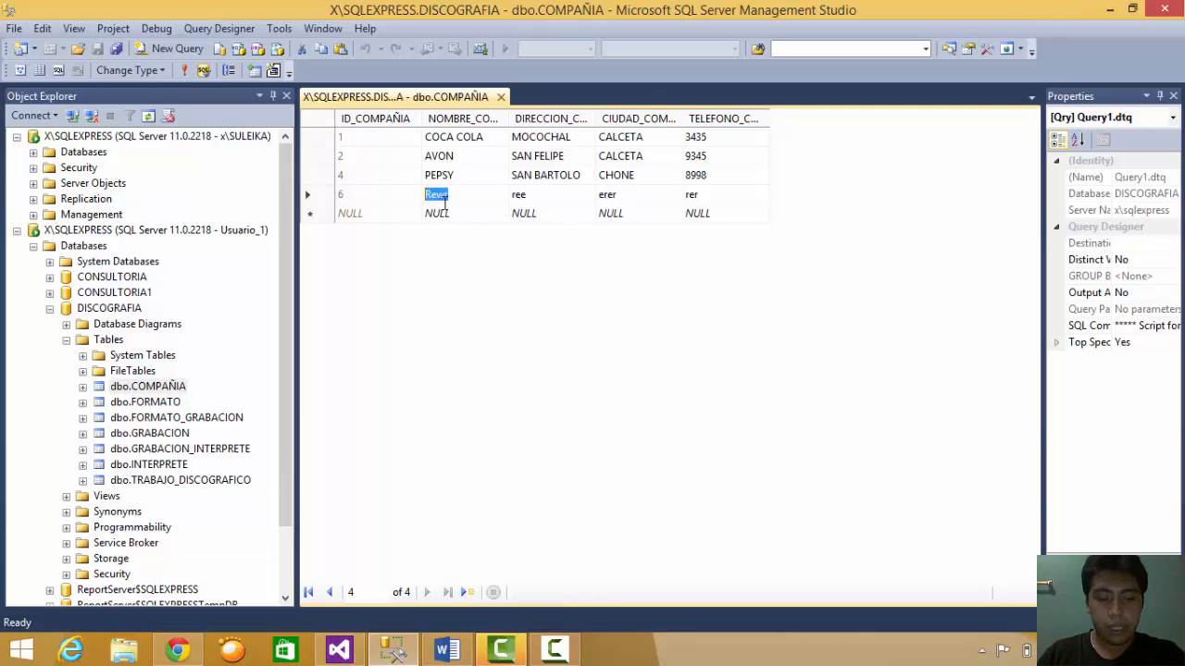
text(rerr)
click(529, 202)
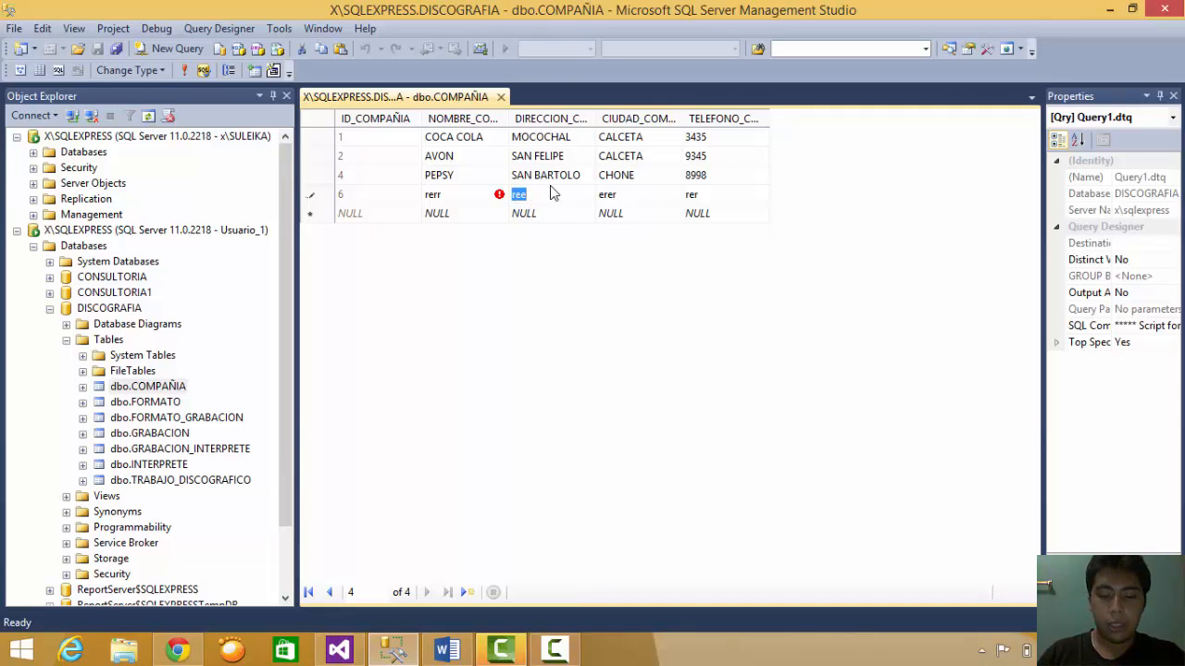
text(err)
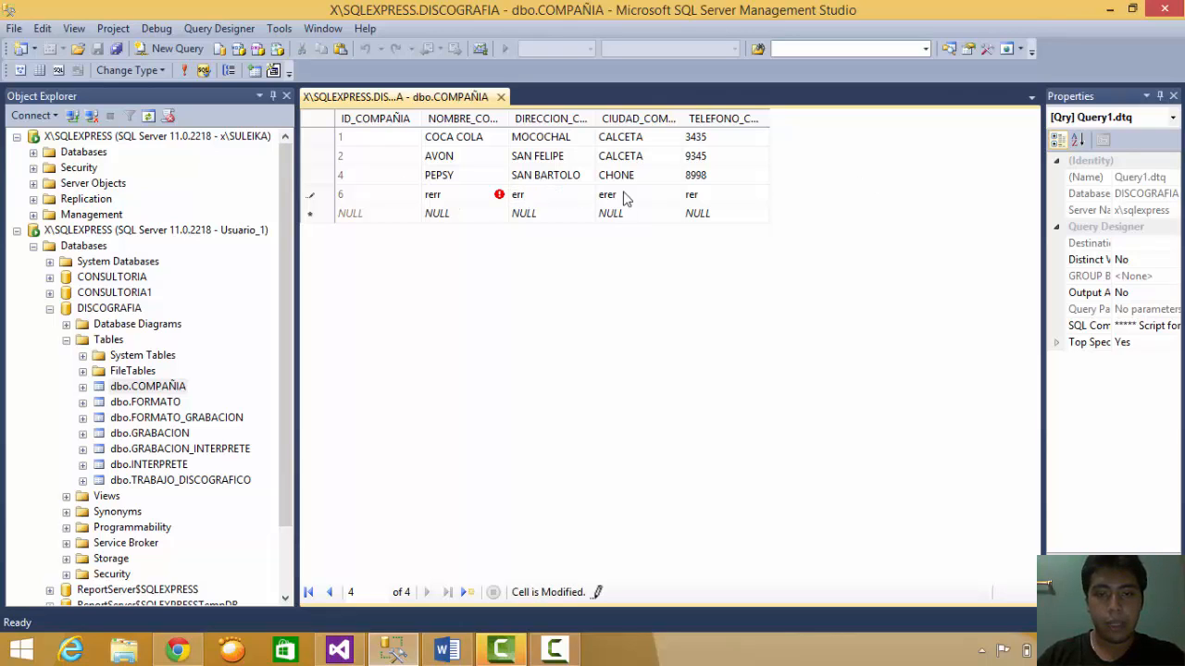
click(624, 197)
text(ef)
click(709, 200)
text(85)
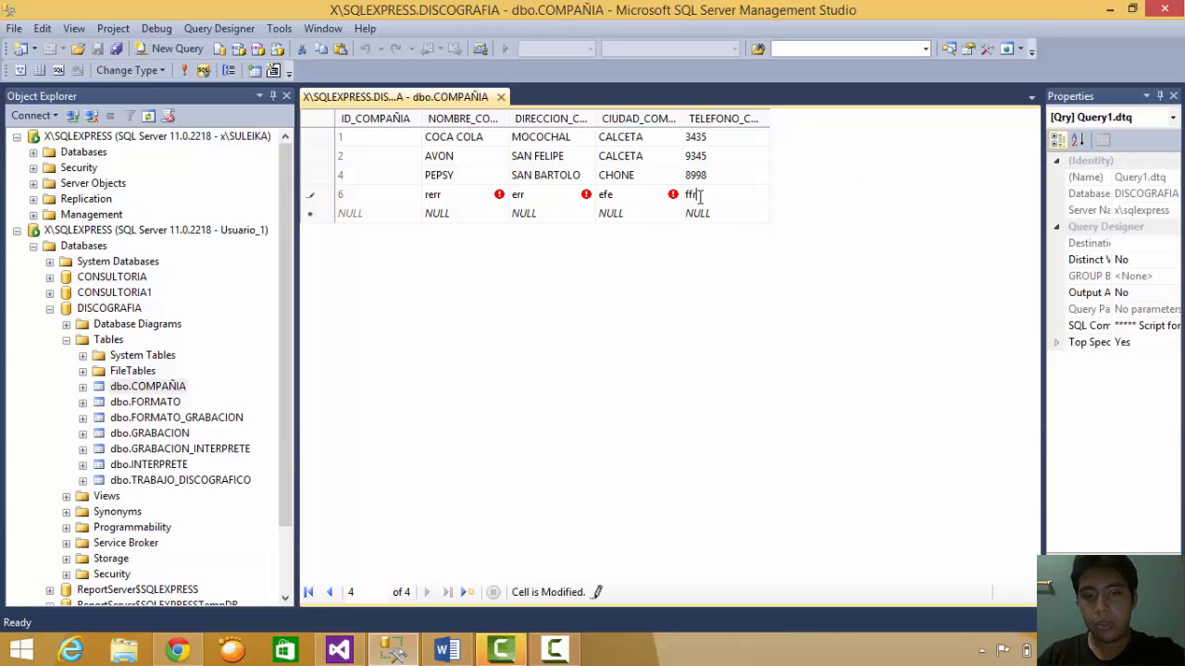
key(BackSpace)
key(BackSpace)
text(ffr)
key(Return)
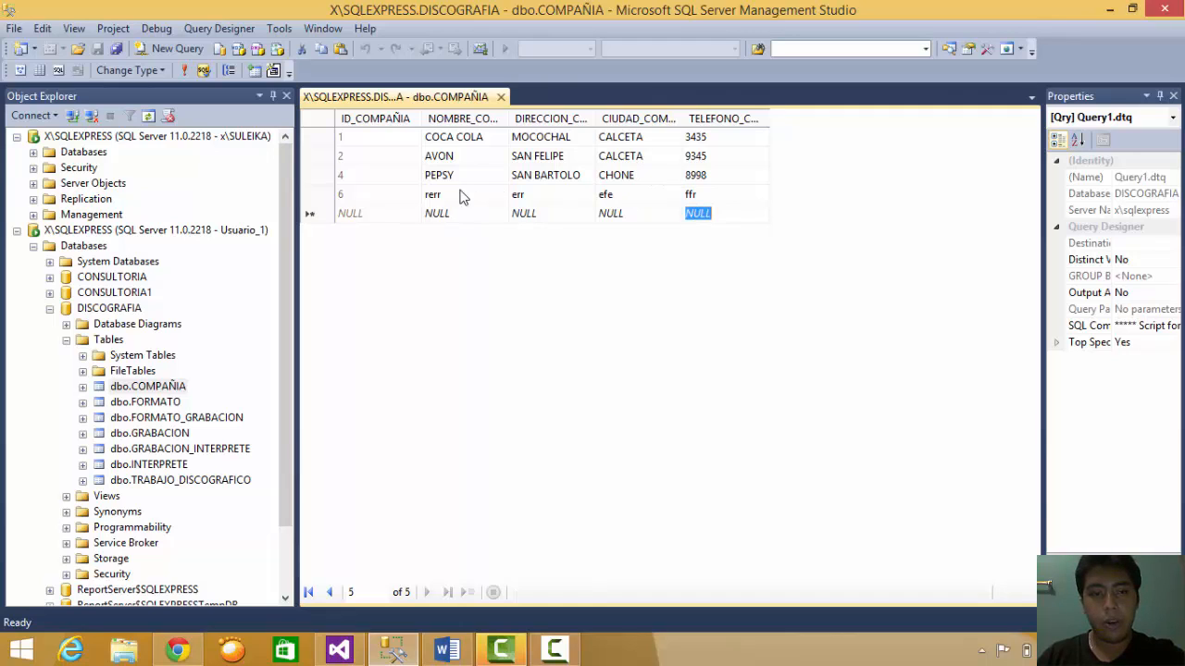
- Add a new company row with values rere, erer, erer and errer
click(463, 197)
click(438, 215)
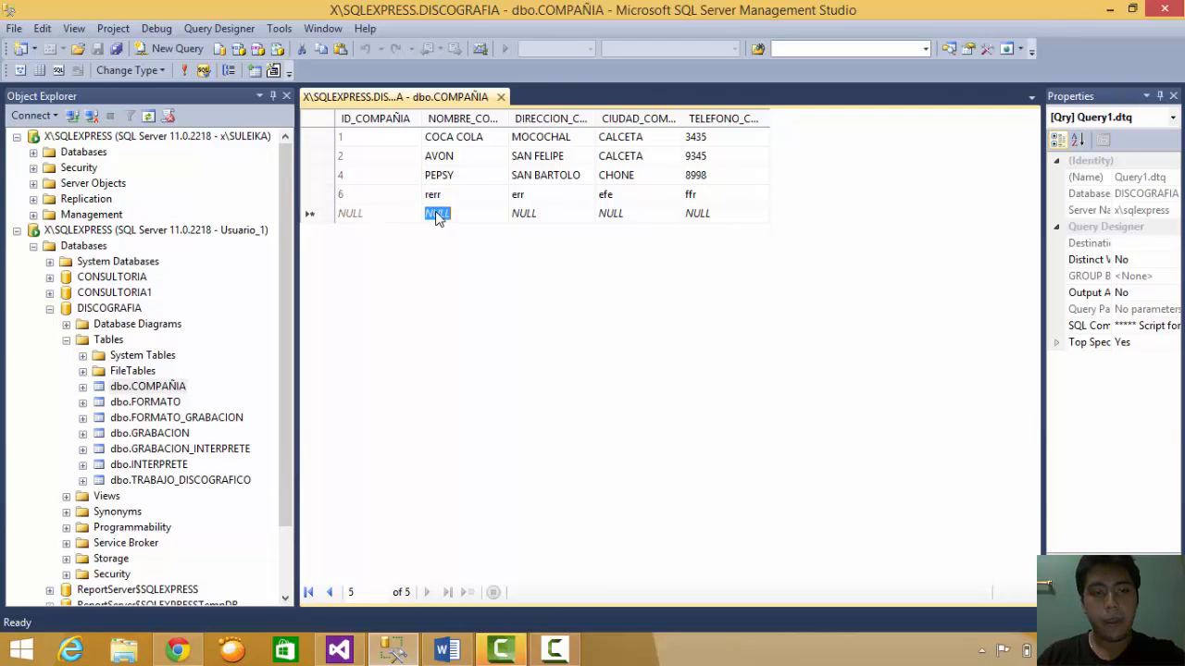
text(rere)
key(Tab)
text(er)
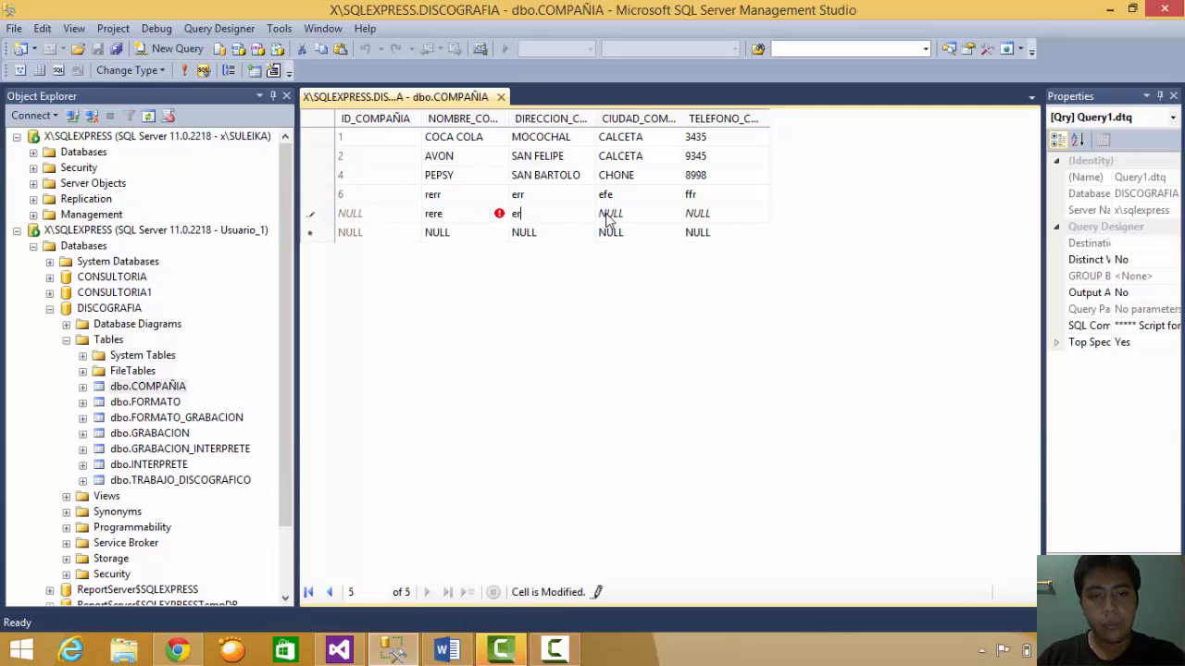
text(er)
key(Tab)
text(erer)
key(BackSpace)
key(BackSpace)
key(BackSpace)
key(BackSpace)
key(BackSpace)
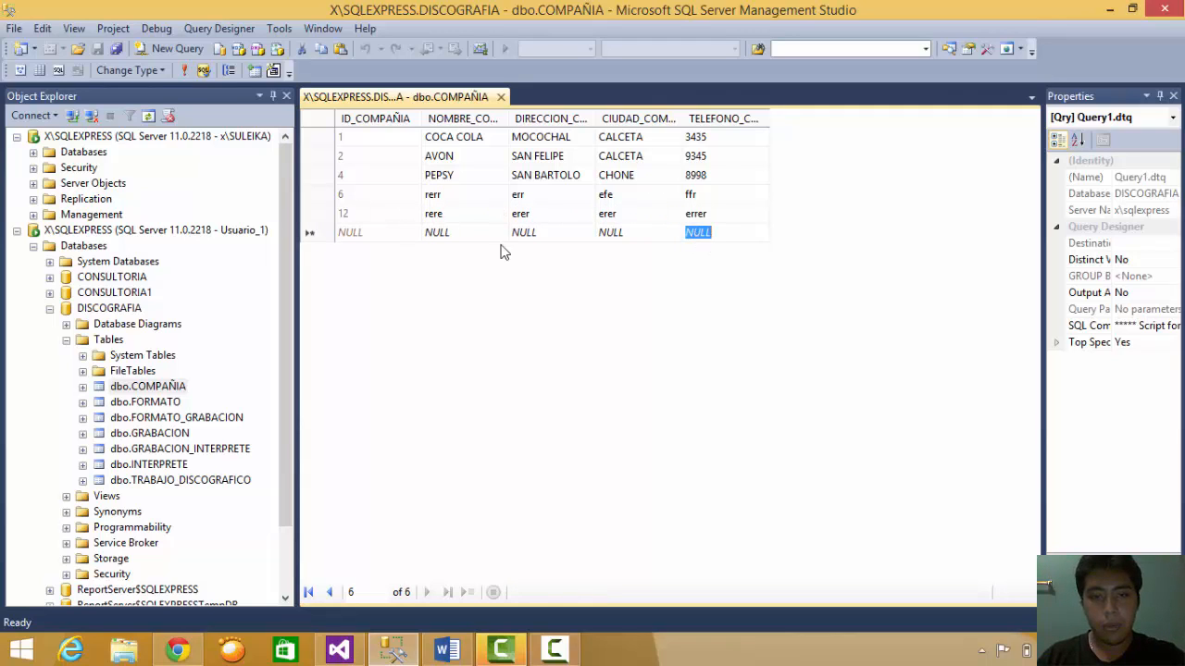
click(312, 195)
- Attempt to delete row 6 as Usuario_1, dismiss the DELETE permission error, and close the table
right_click(315, 195)
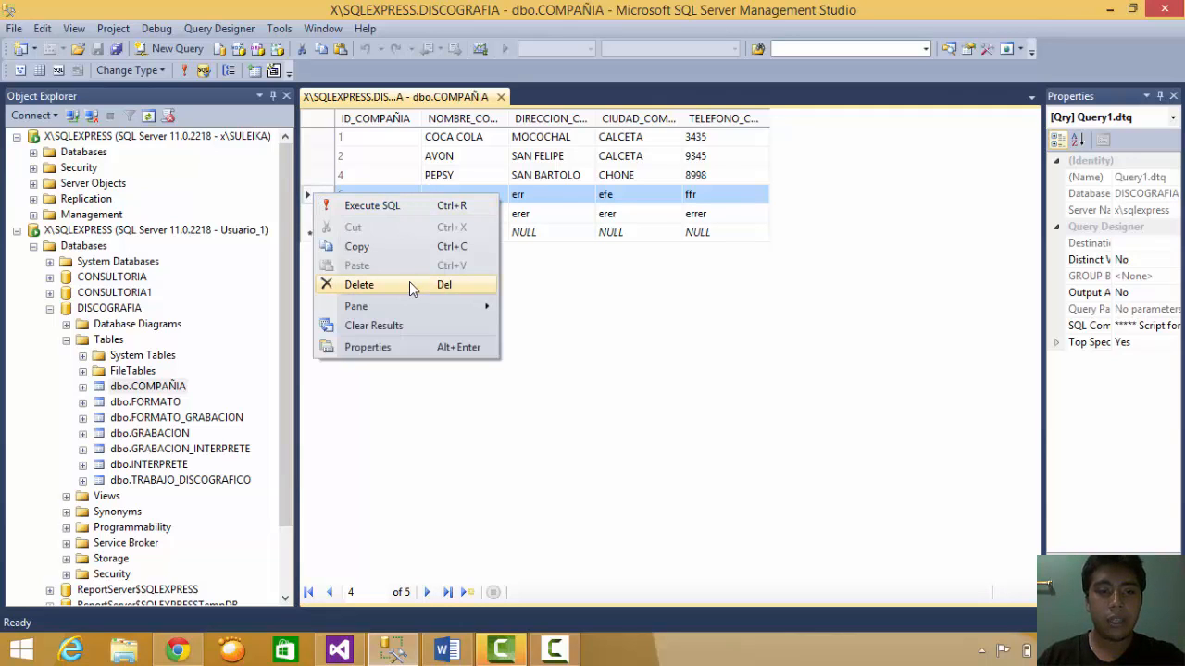
click(372, 285)
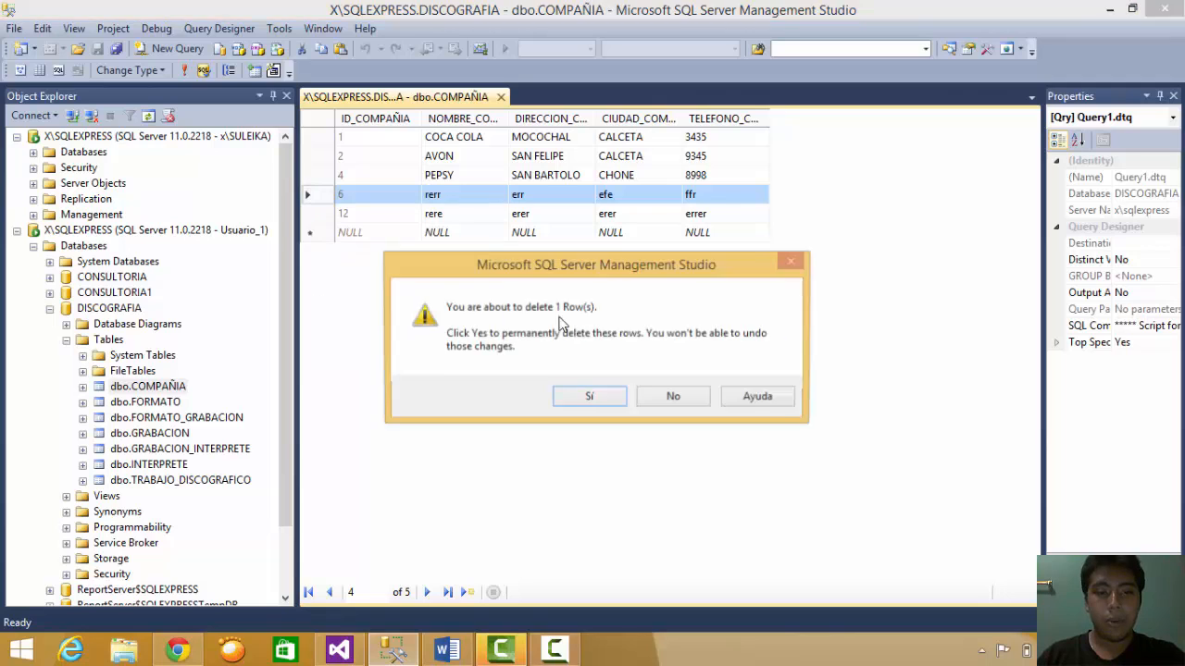
click(602, 393)
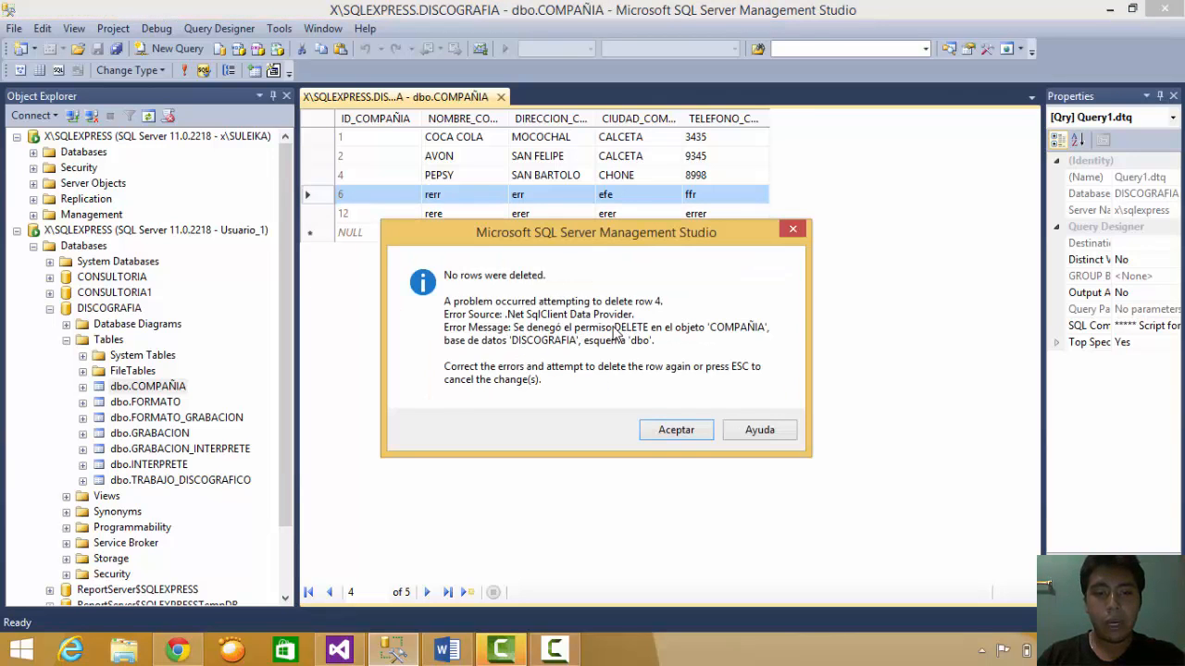
click(682, 432)
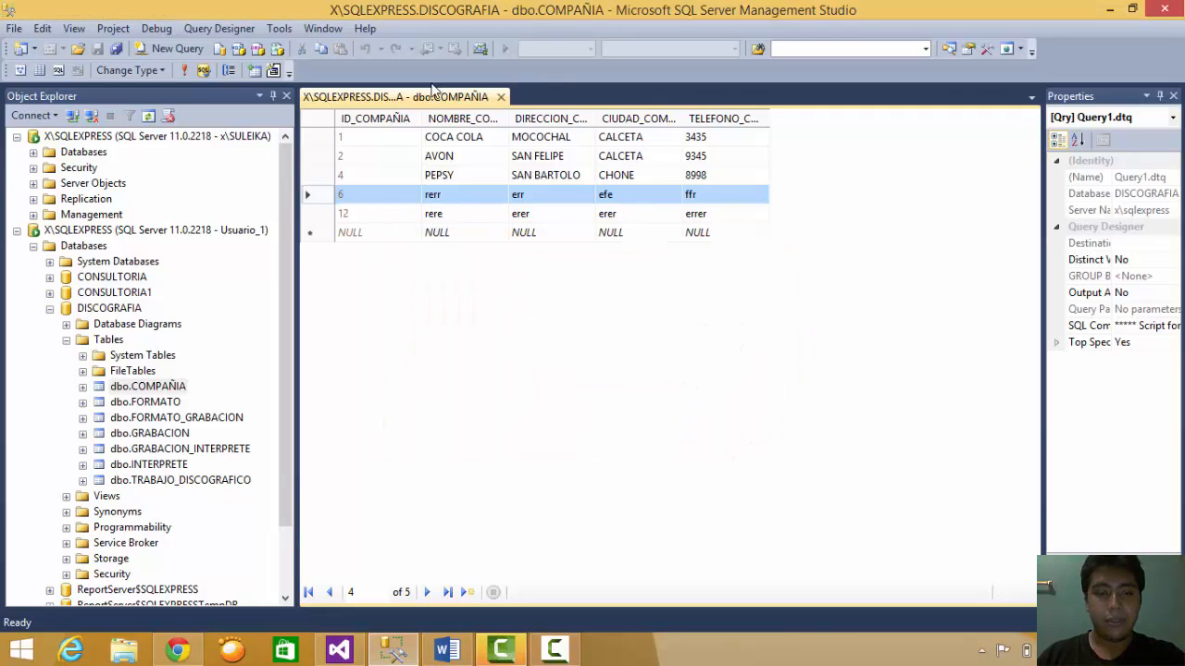
click(500, 96)
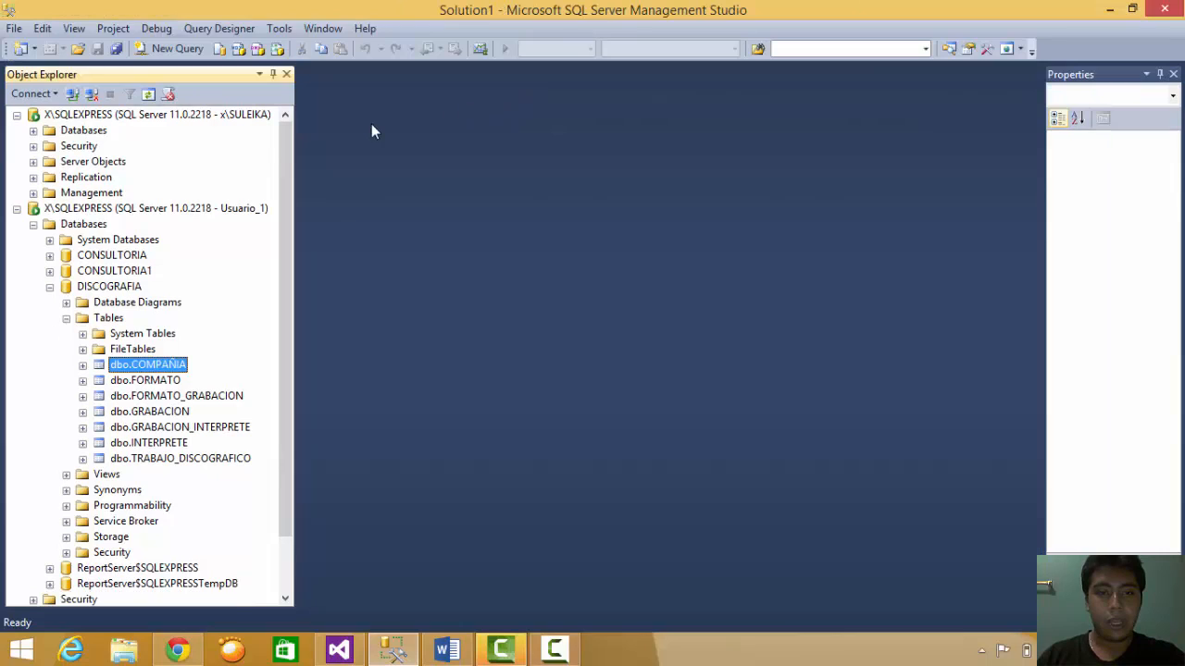
- Disconnect Usuario_1 and reconnect to X\SQLEXPRESS as Usuario_2 with SQL Server Authentication
click(92, 209)
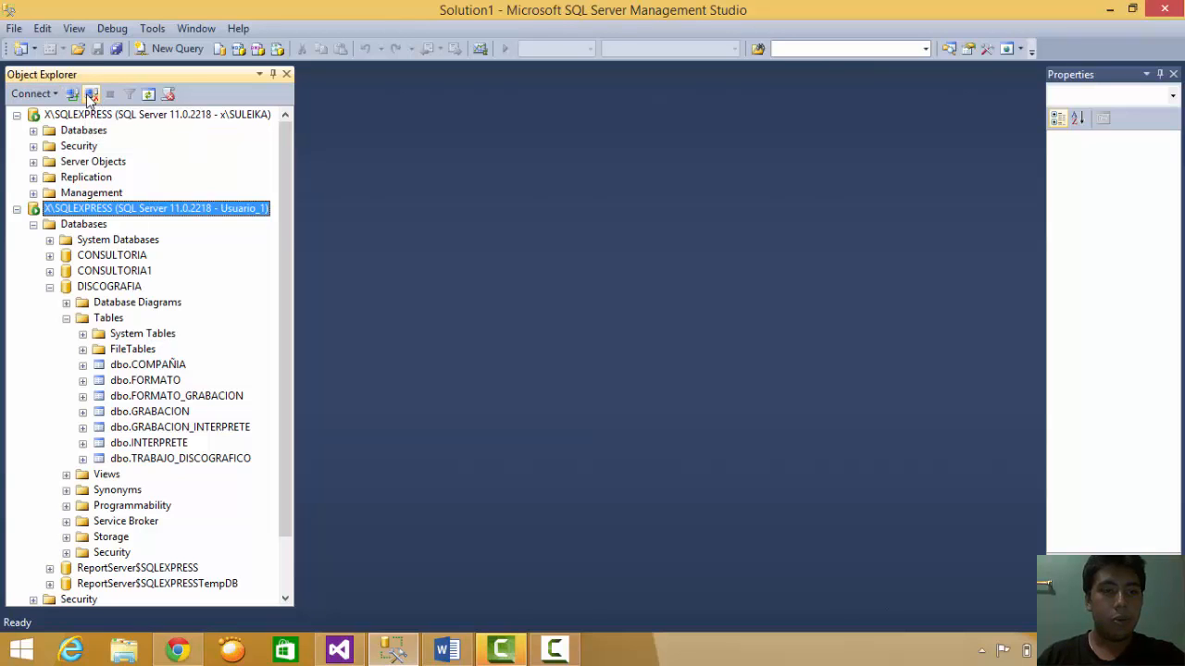
click(92, 95)
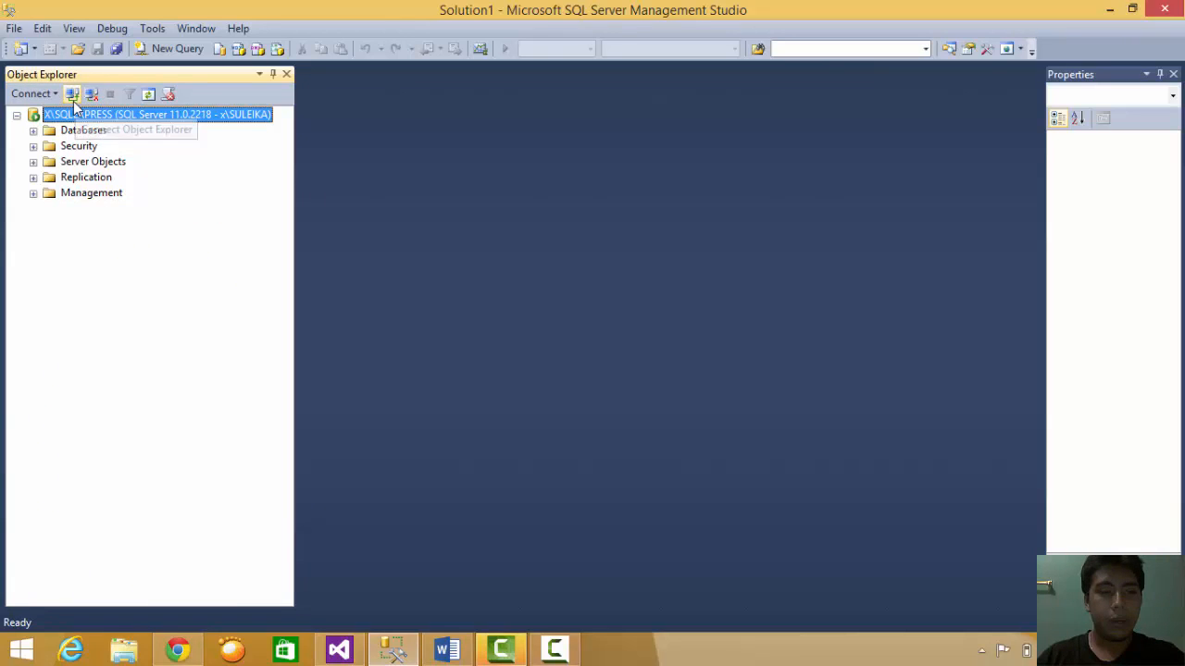
click(72, 95)
click(640, 266)
click(642, 265)
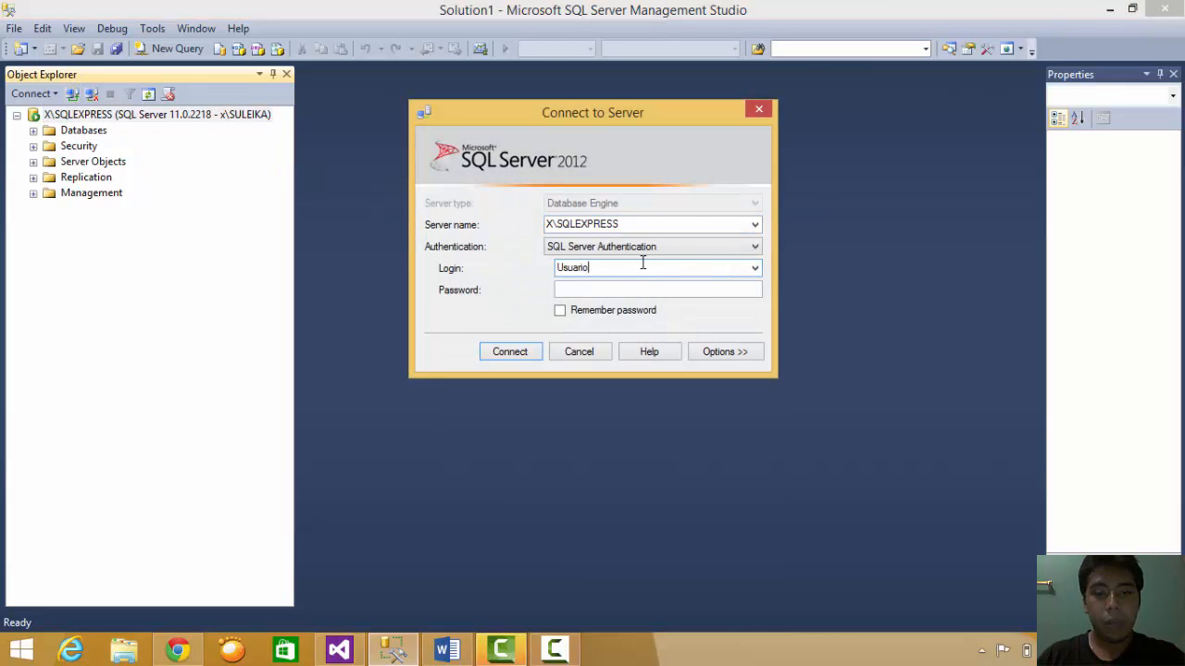
click(569, 290)
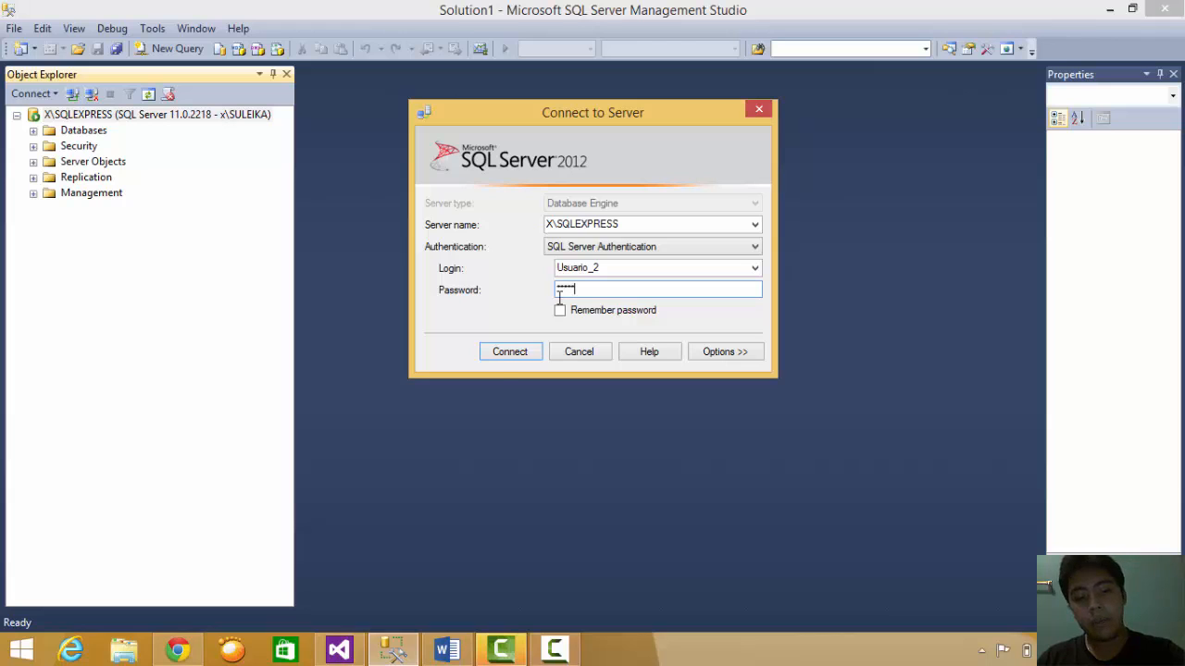
click(497, 357)
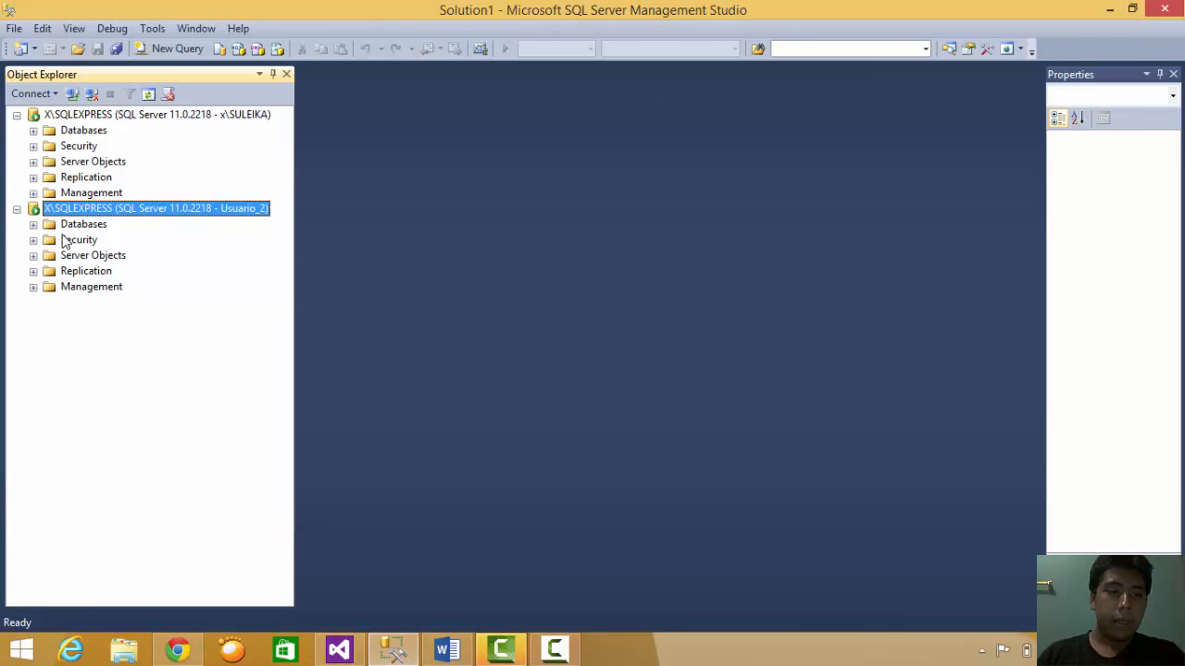
- Under the Usuario_2 connection, open DISCOGRAFIA's dbo.COMPAÑIA rows in Edit Top 200 Rows
click(34, 224)
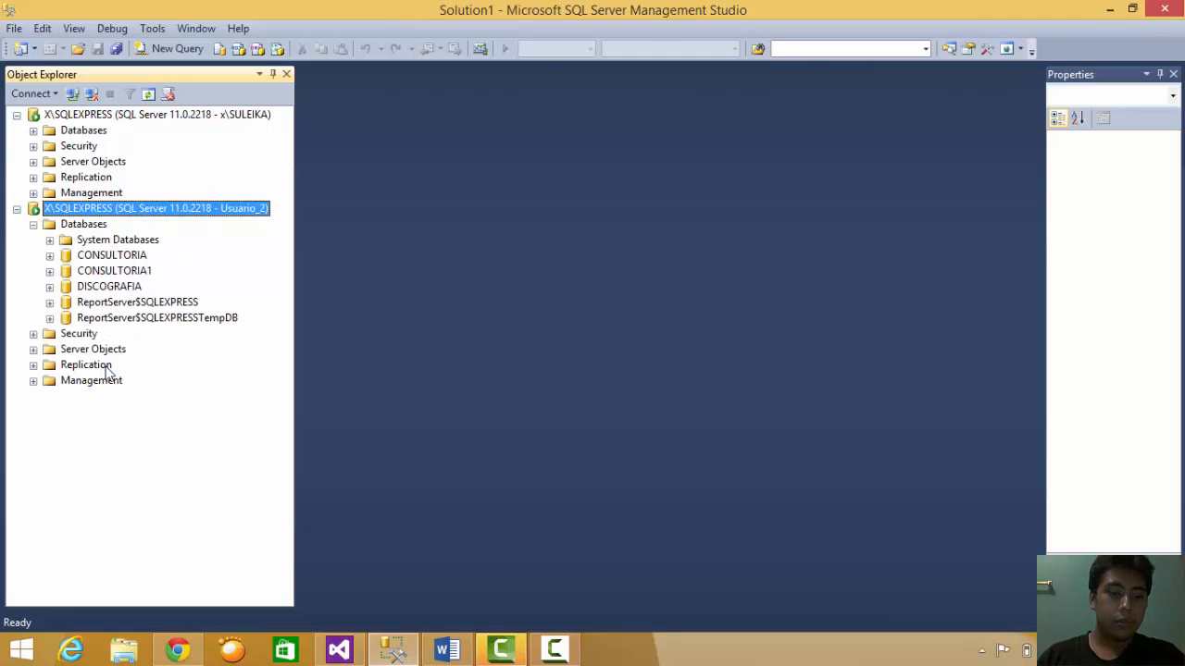
click(117, 303)
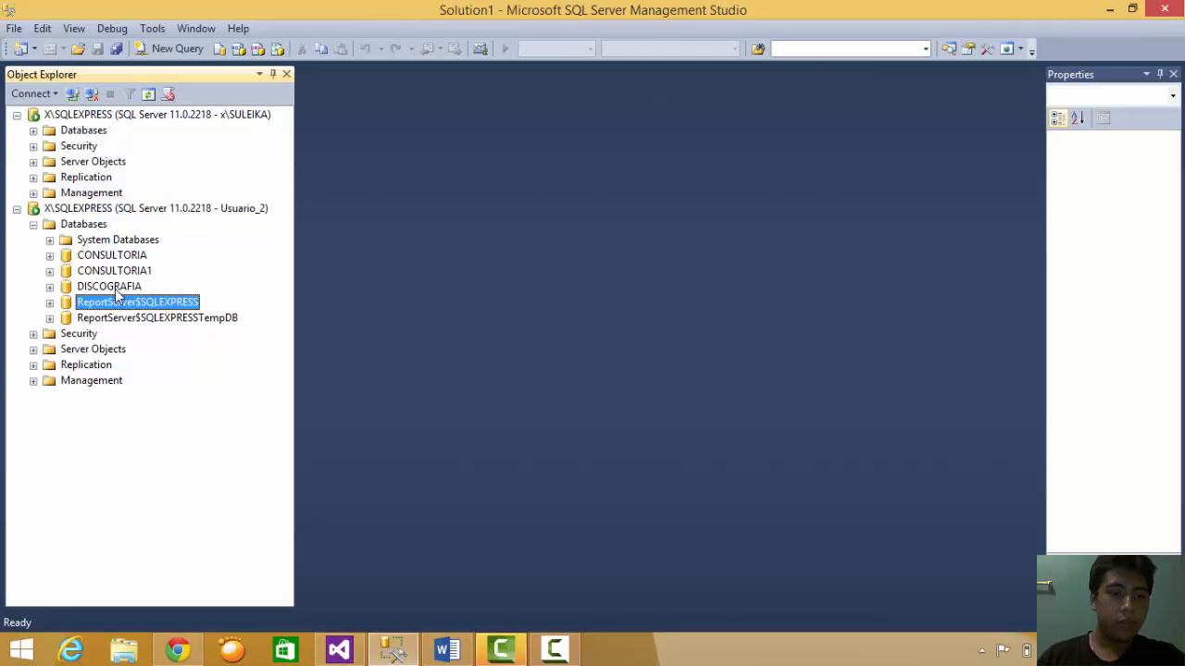
right_click(116, 290)
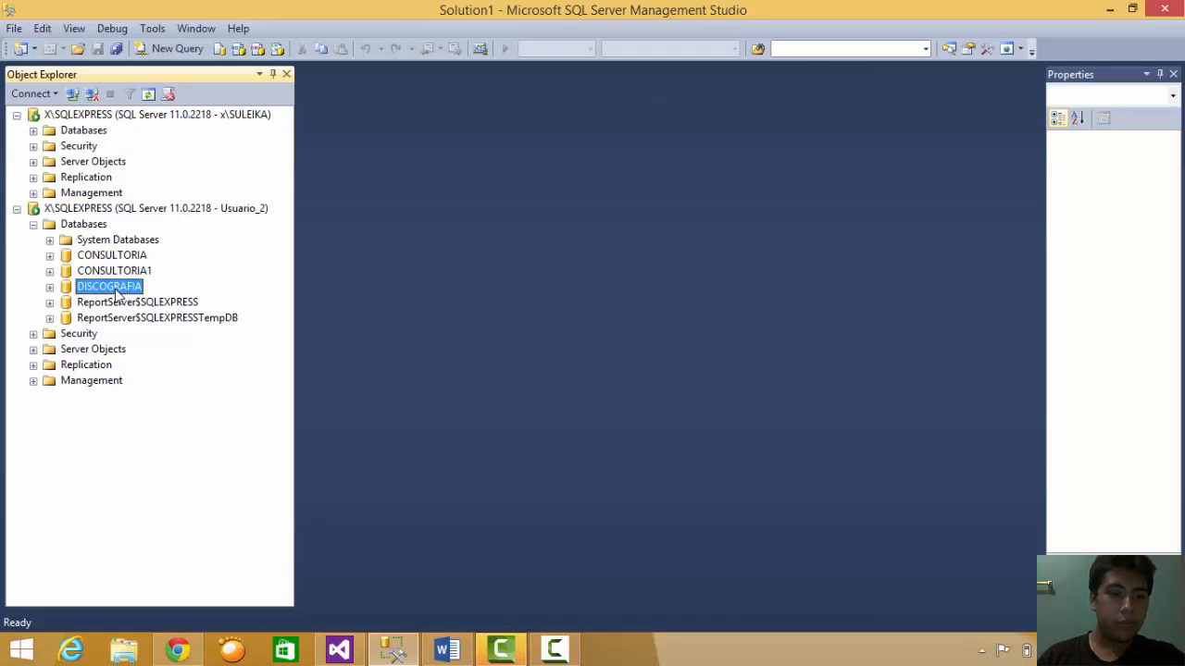
click(50, 288)
click(66, 318)
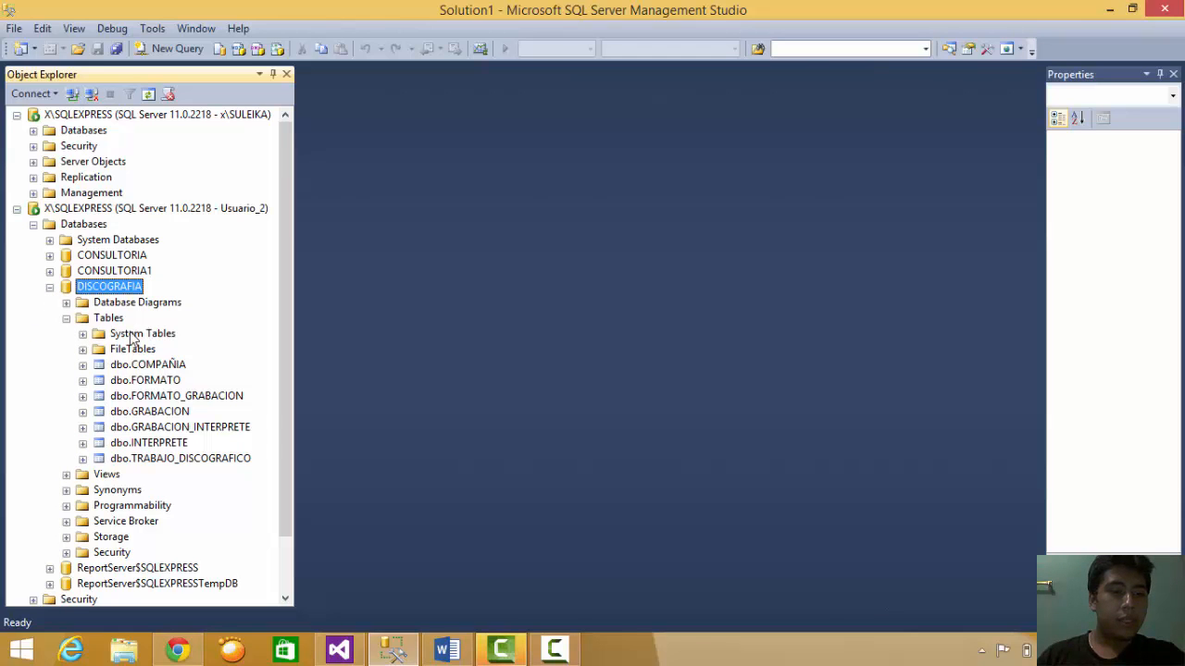
right_click(130, 366)
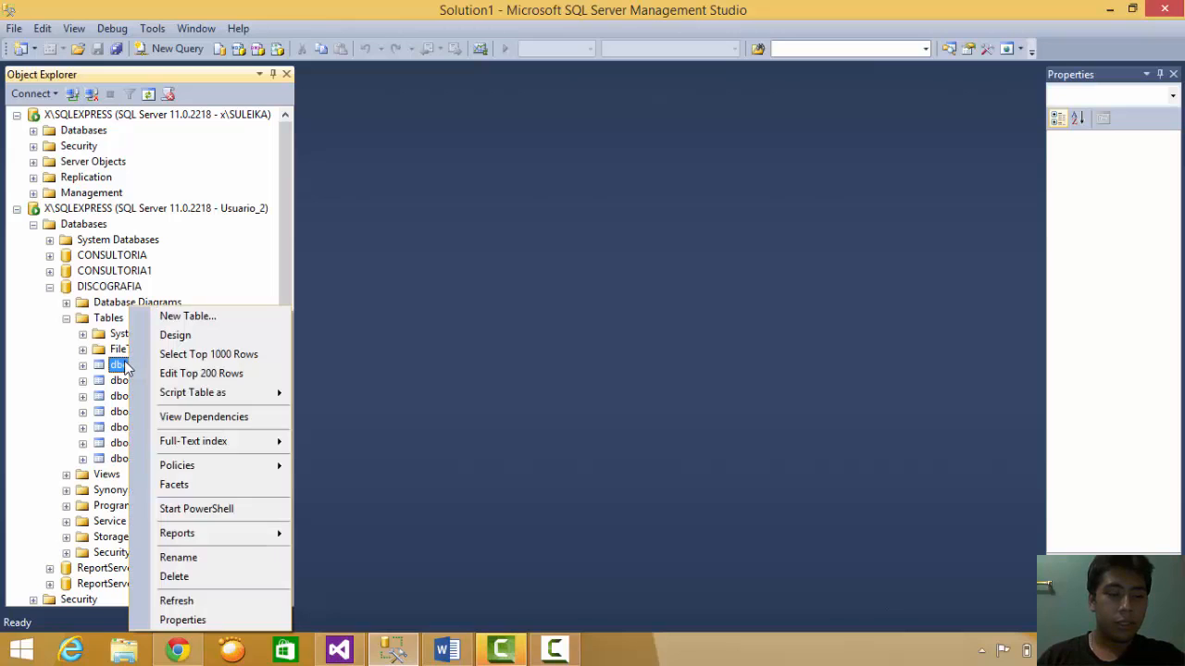
click(228, 375)
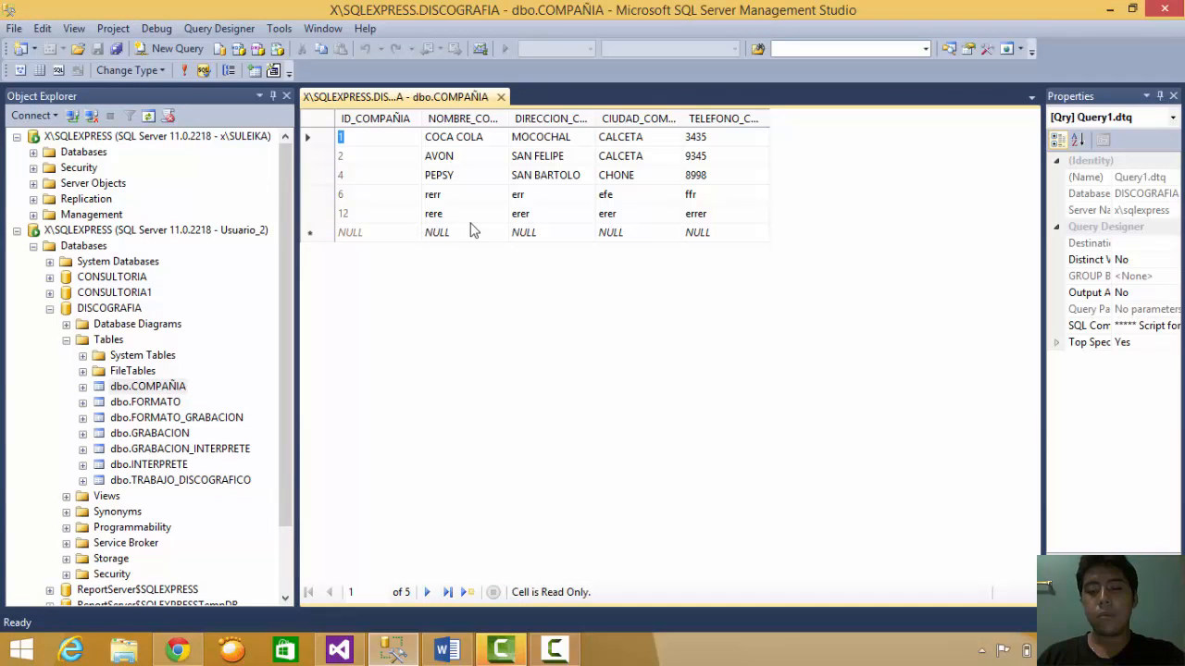
click(447, 650)
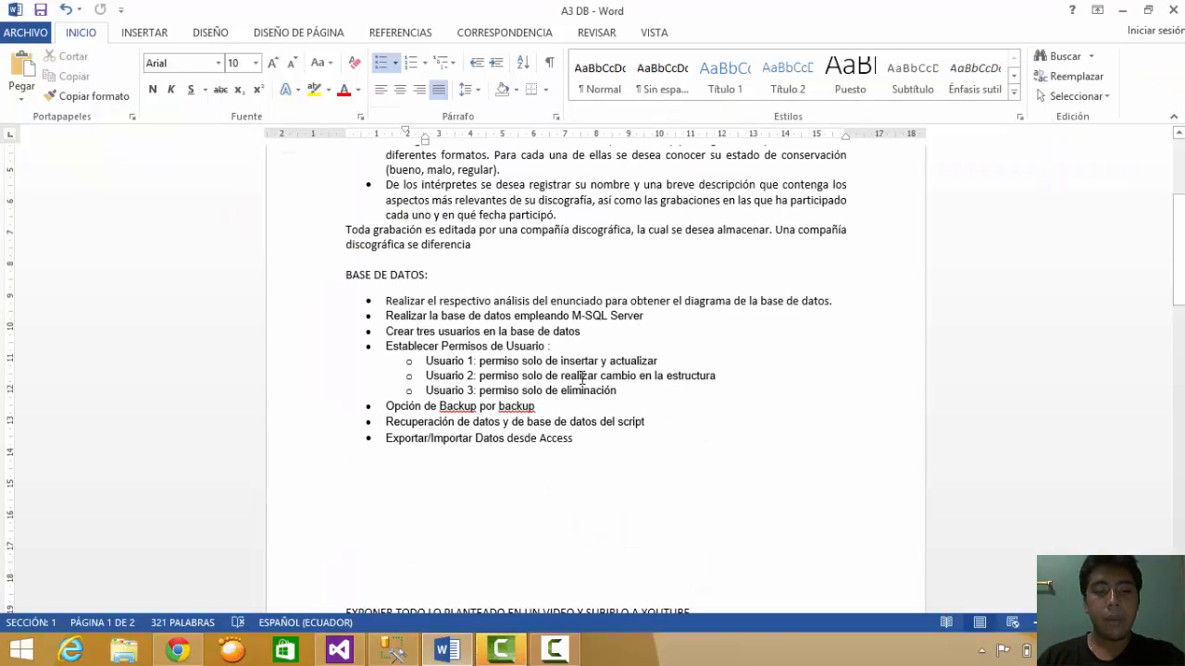
- Read the Word requirement that user 2 may only change structure, then minimize Word
drag(583, 376, 708, 384)
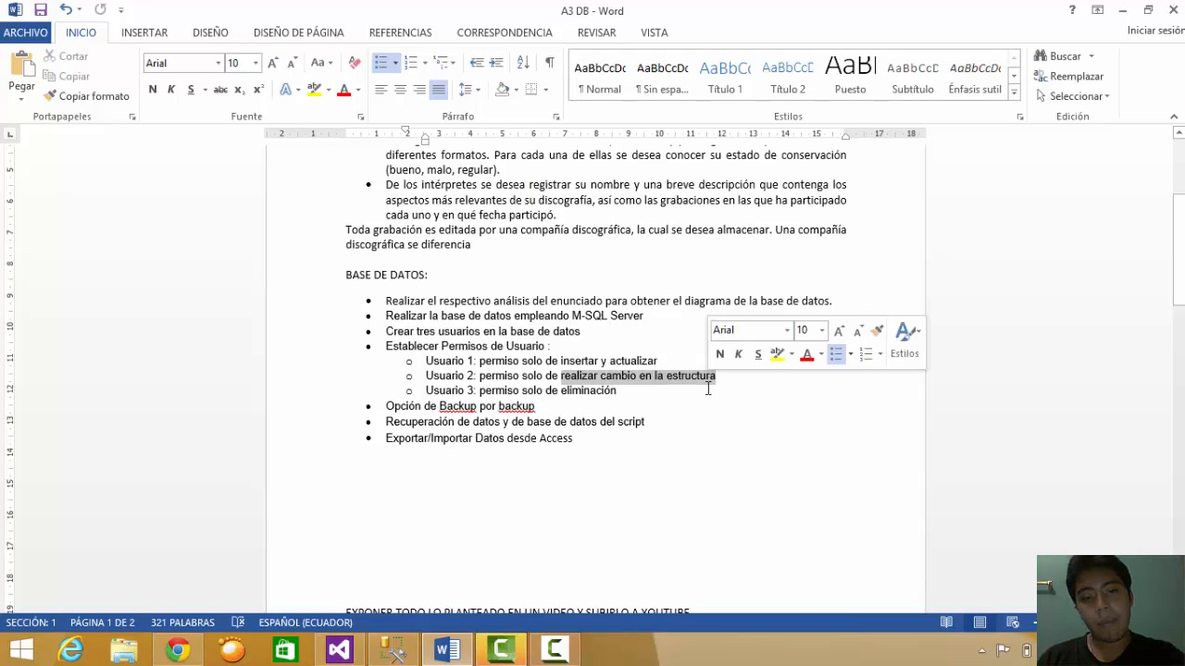
click(709, 382)
click(1122, 11)
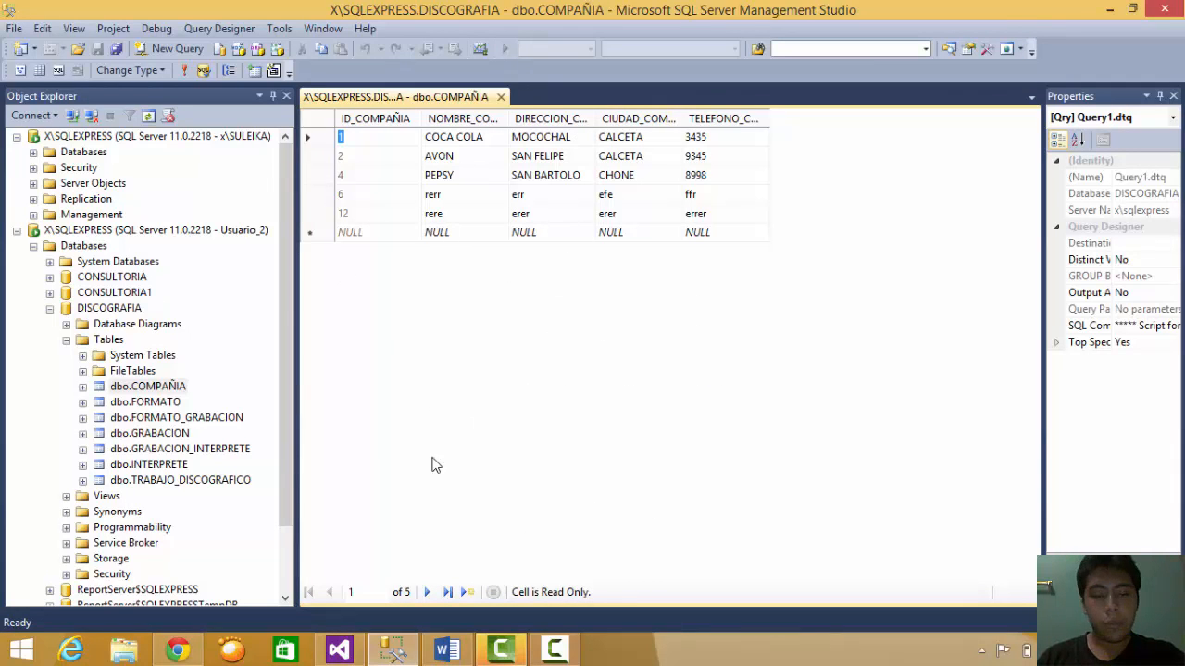
- Try editing all of row 12's cells, accept the UPDATE-denied error, and cancel the changes
click(454, 217)
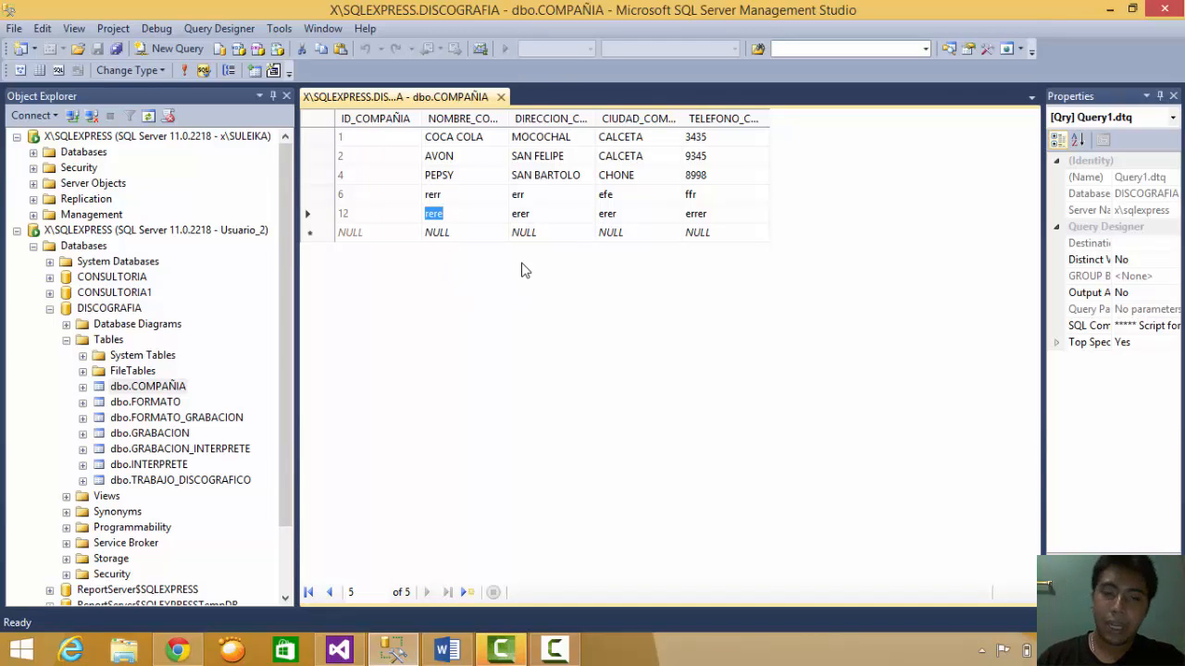
text(rre)
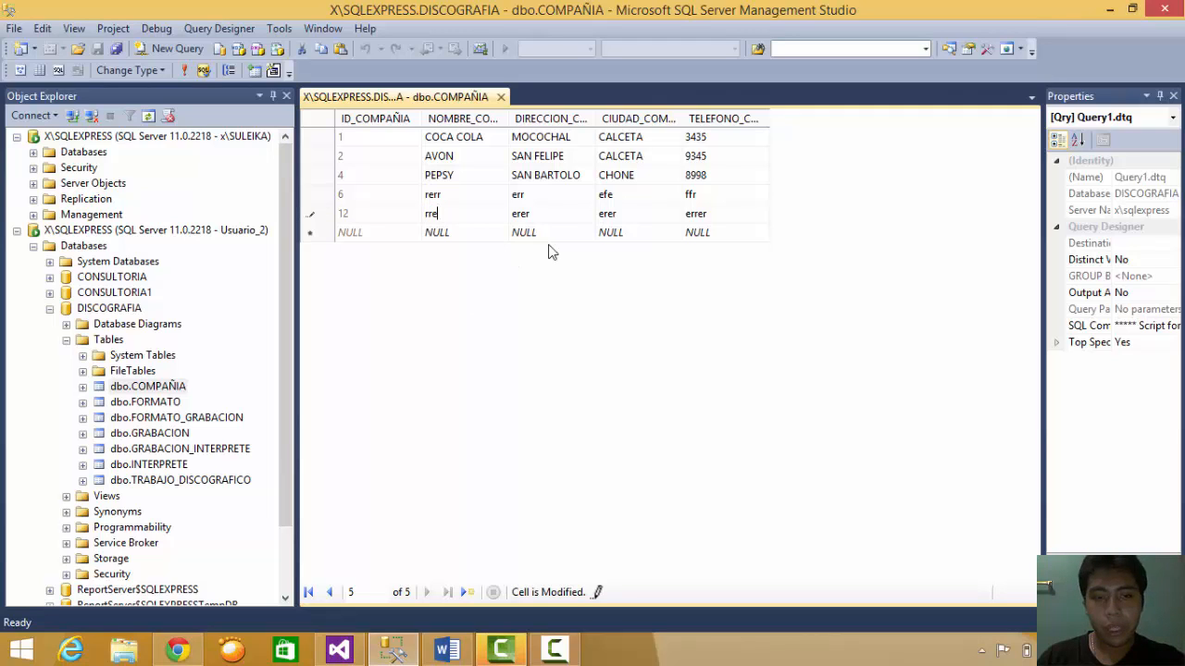
text(tr)
click(540, 219)
text(rr)
click(621, 219)
text(rtrt)
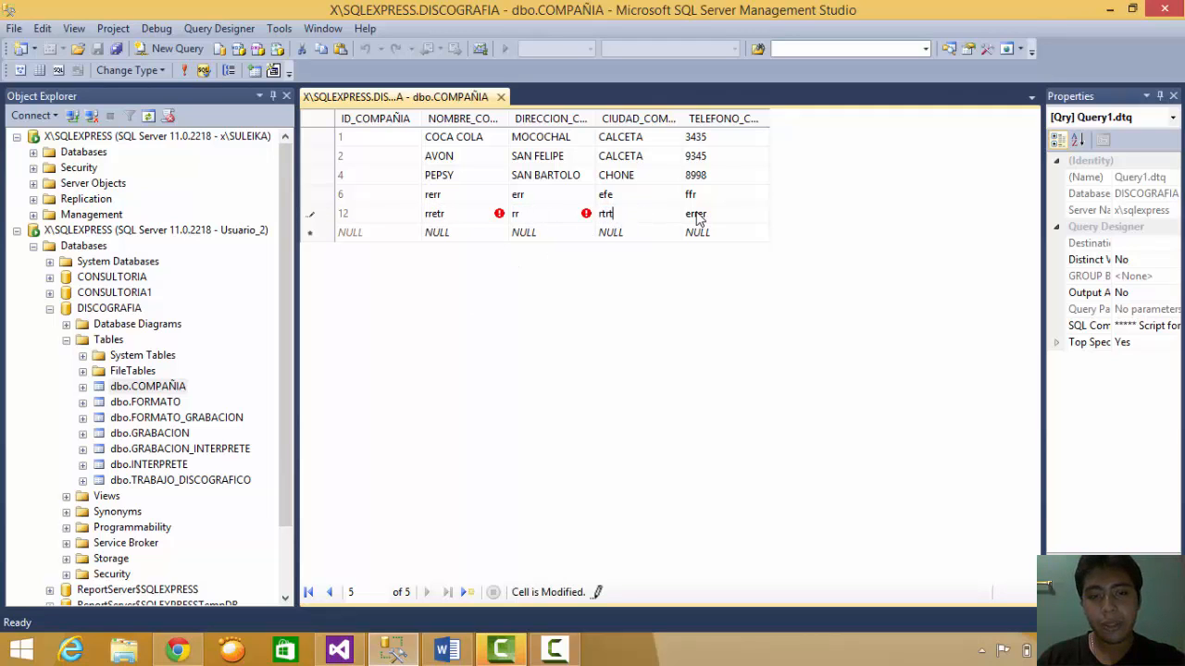
click(695, 213)
text(rtrt)
click(690, 231)
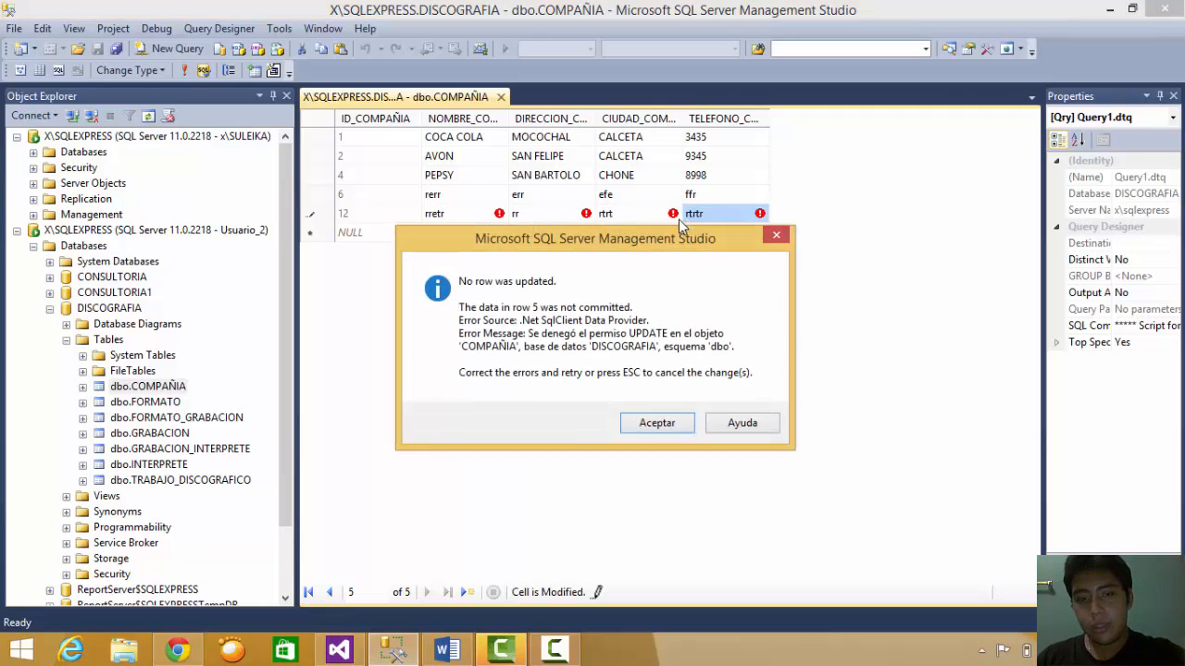
click(653, 423)
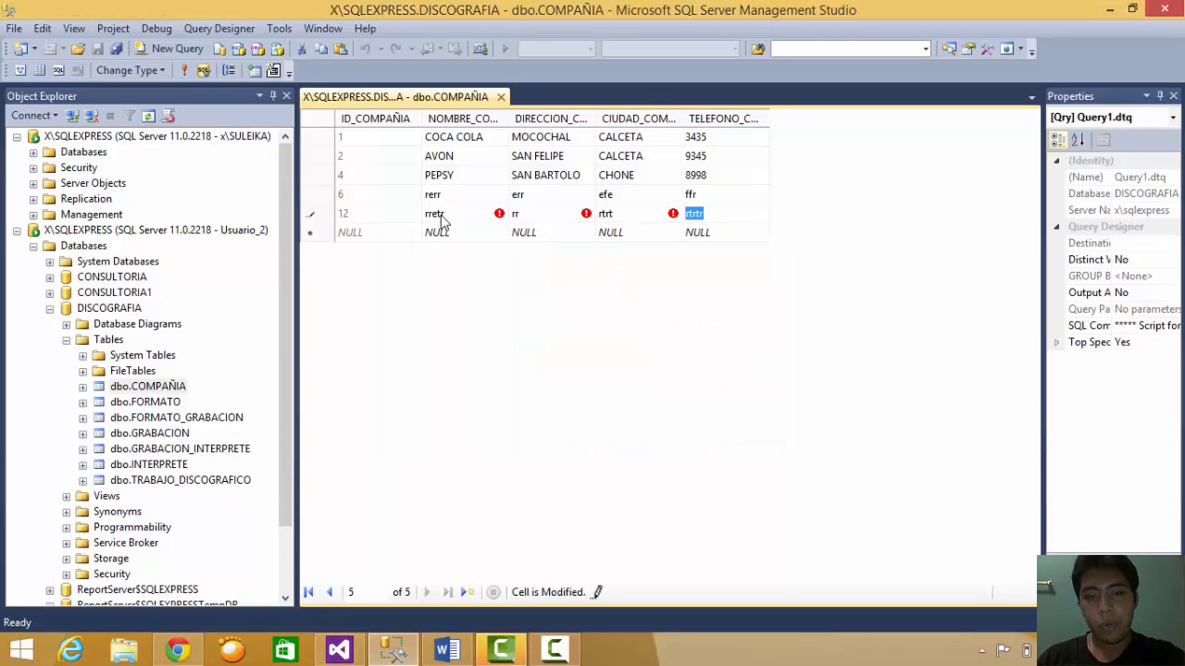
key(Escape)
key(Escape)
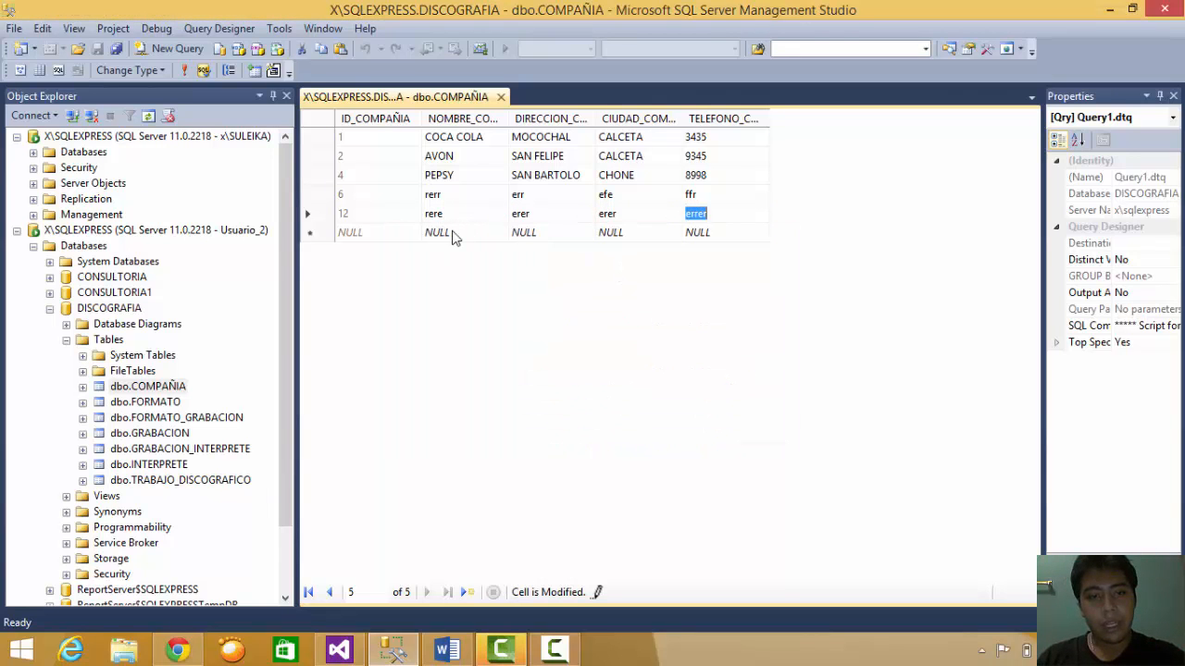
- Try adding a new company row and accept the INSERT-denied errors
click(451, 234)
text(trt)
click(524, 232)
text(rrt)
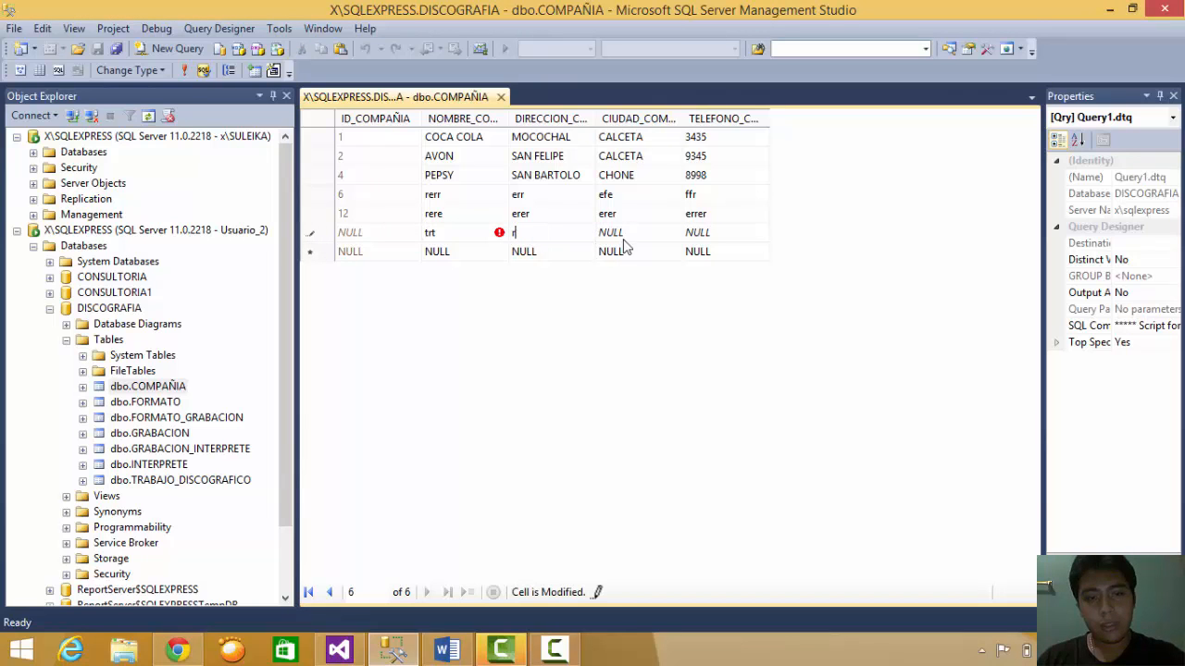
click(612, 232)
text(trtr)
click(722, 233)
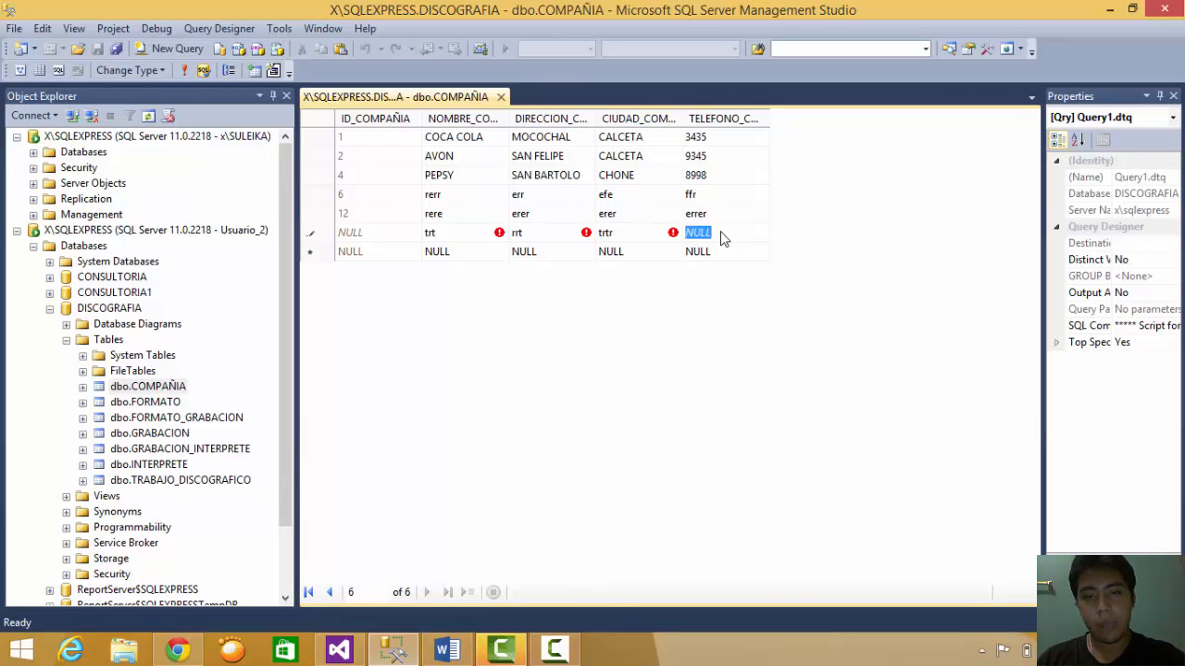
text(trt5r)
key(Return)
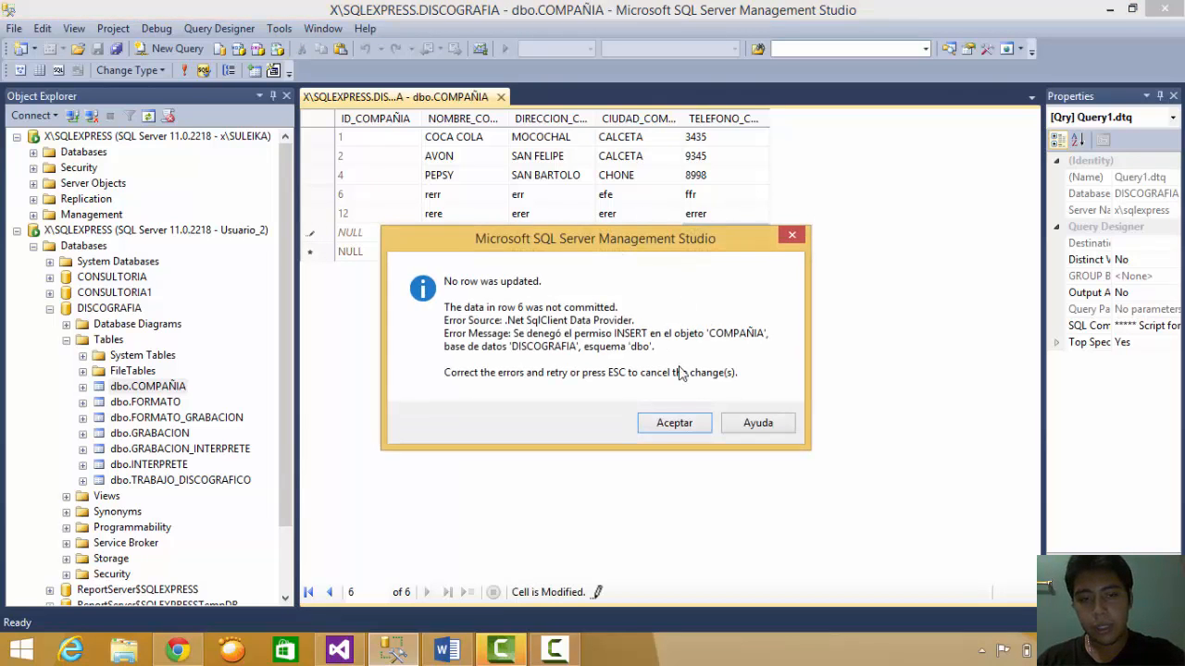
click(674, 422)
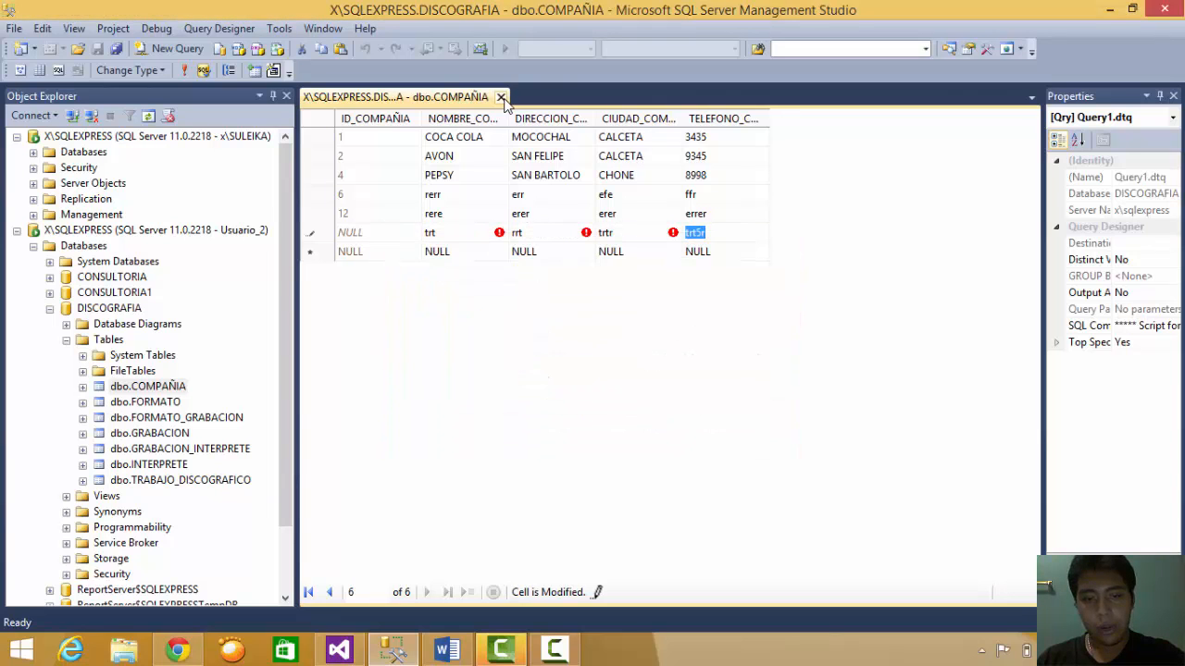
click(391, 134)
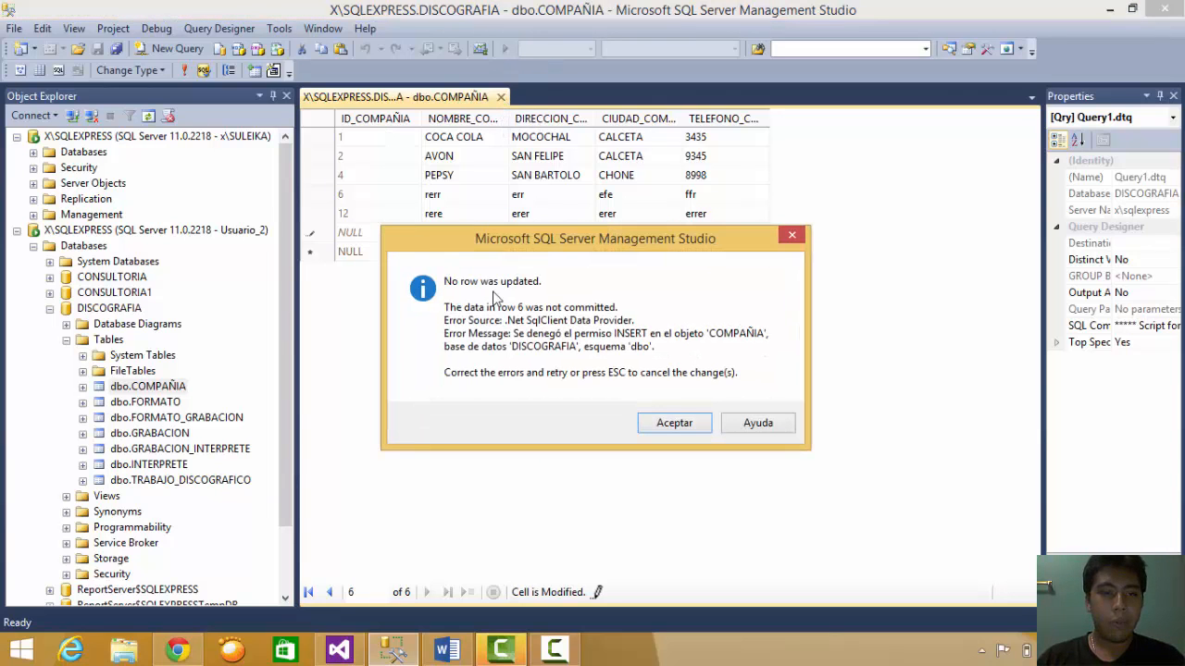
click(675, 425)
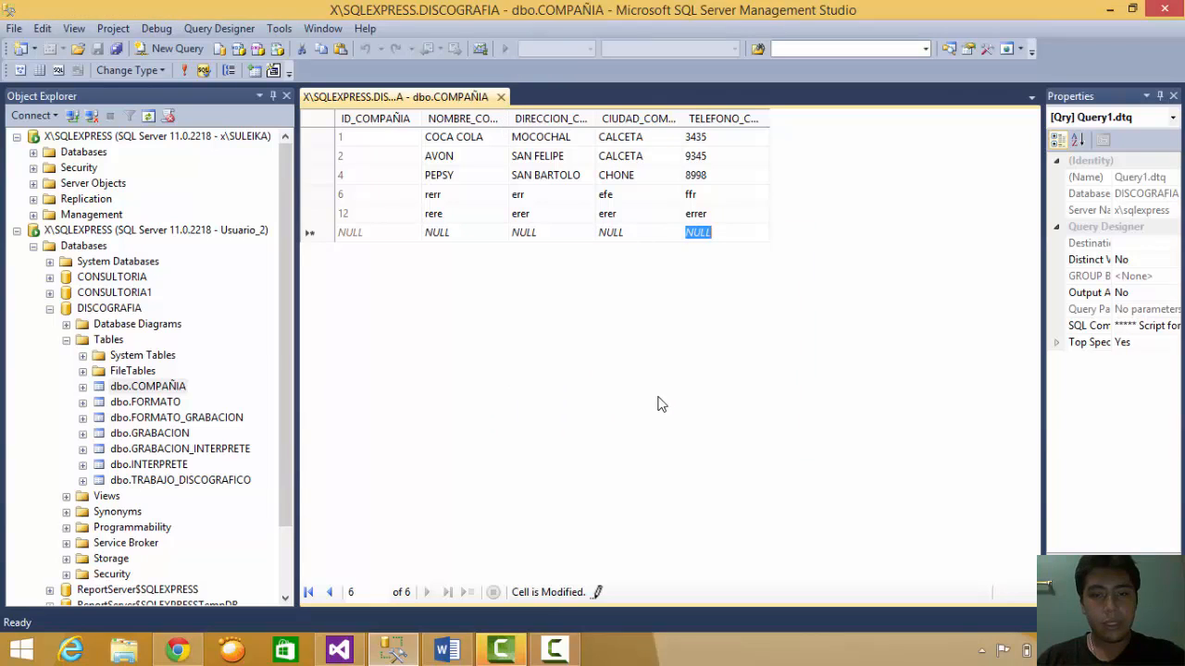
- Close the COMPAÑIA editor and create a new table prueba with an int Id column
click(501, 97)
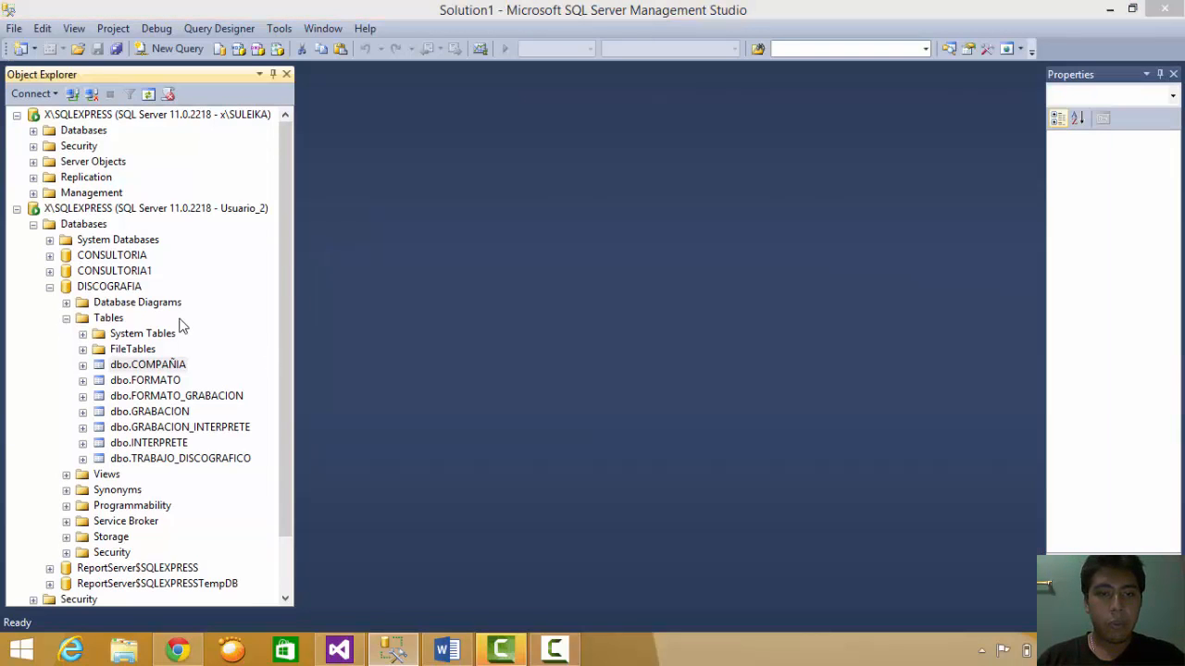
click(109, 335)
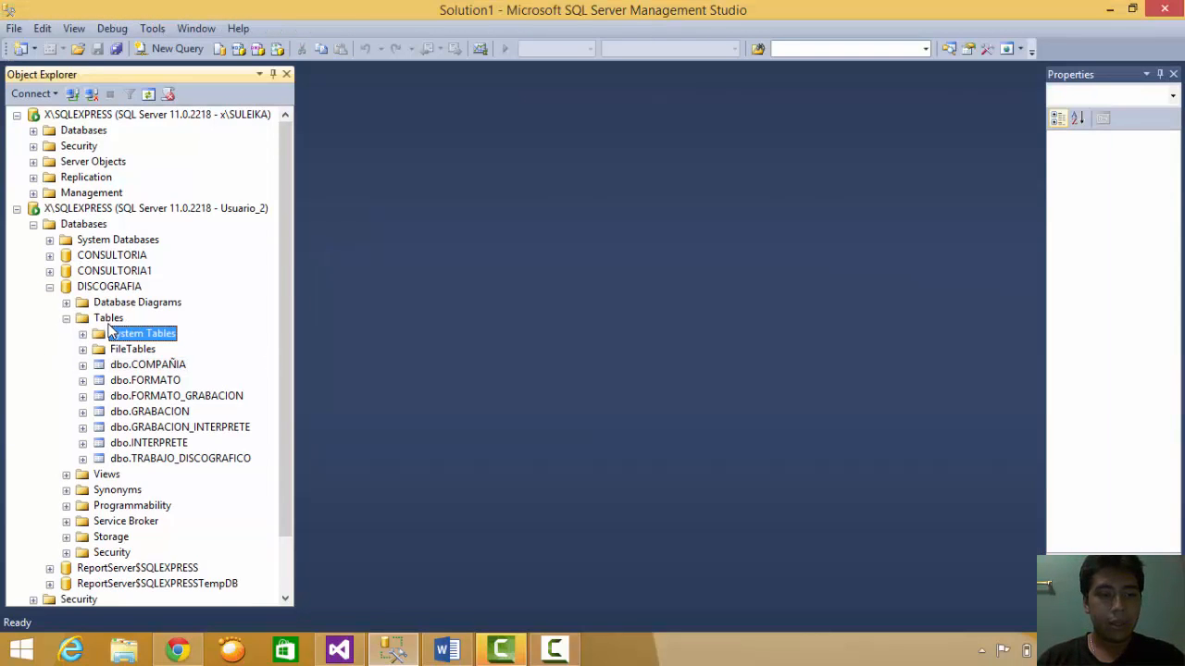
double_click(111, 320)
right_click(112, 321)
click(137, 333)
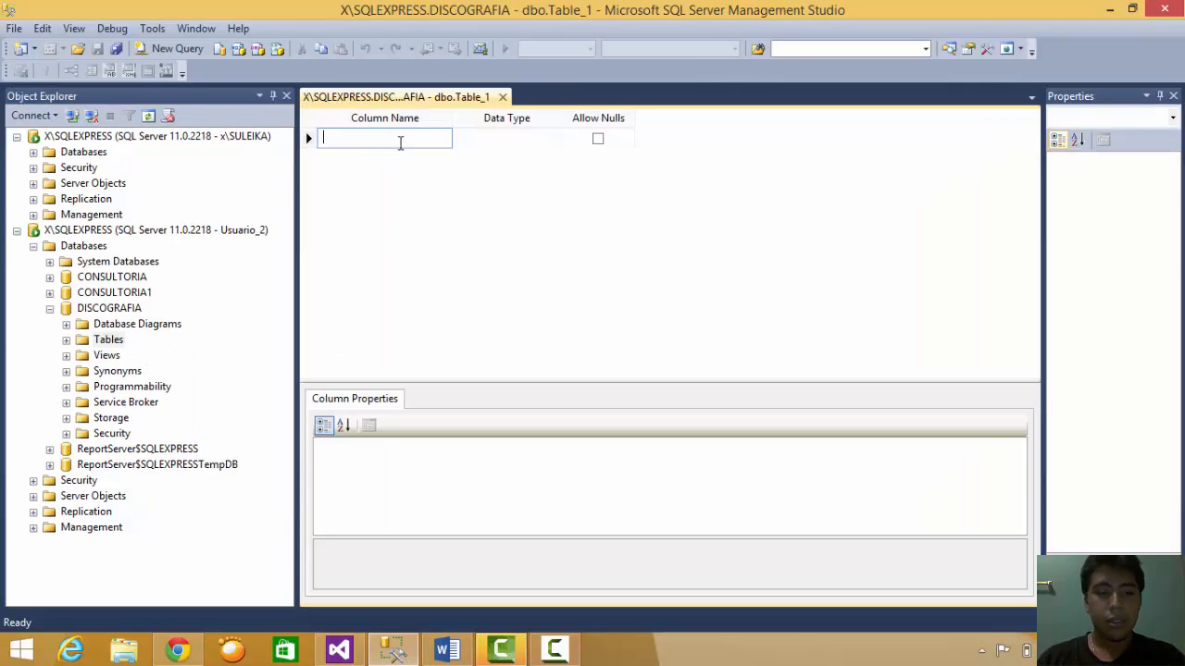
text(Id)
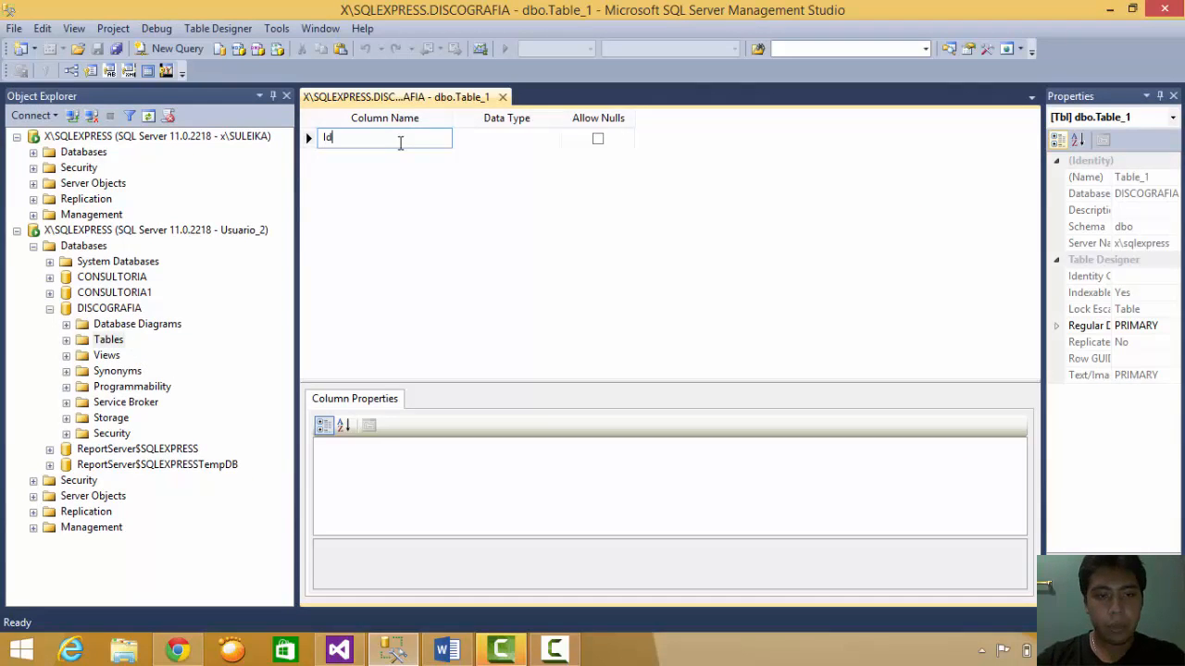
click(493, 138)
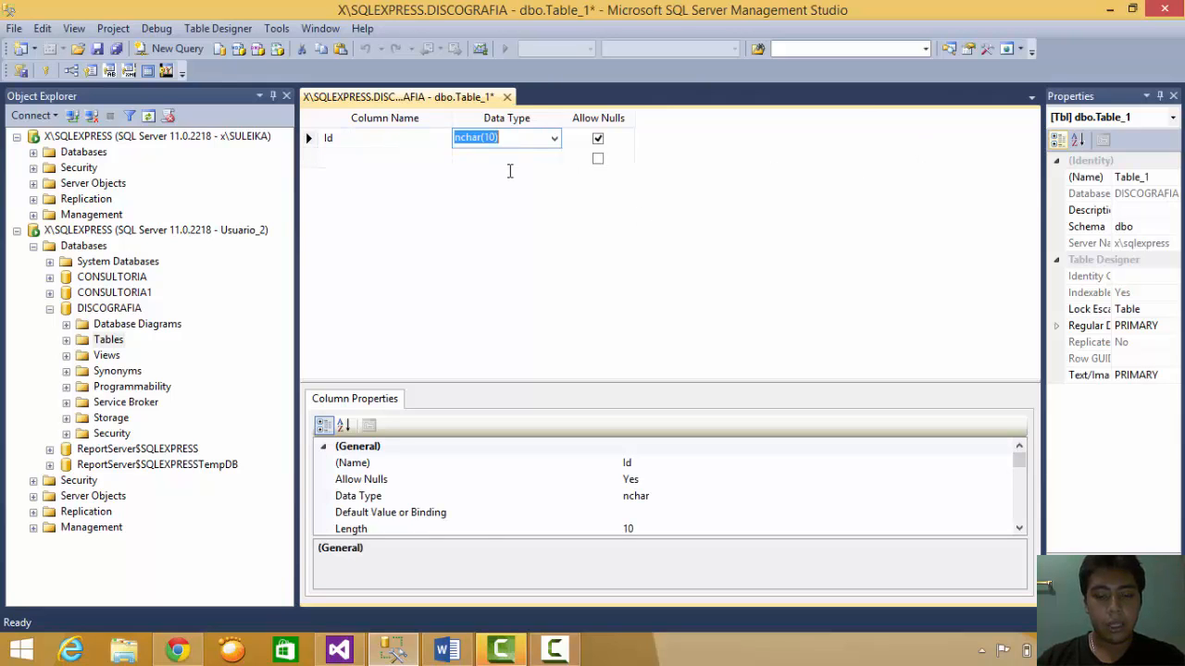
text(int)
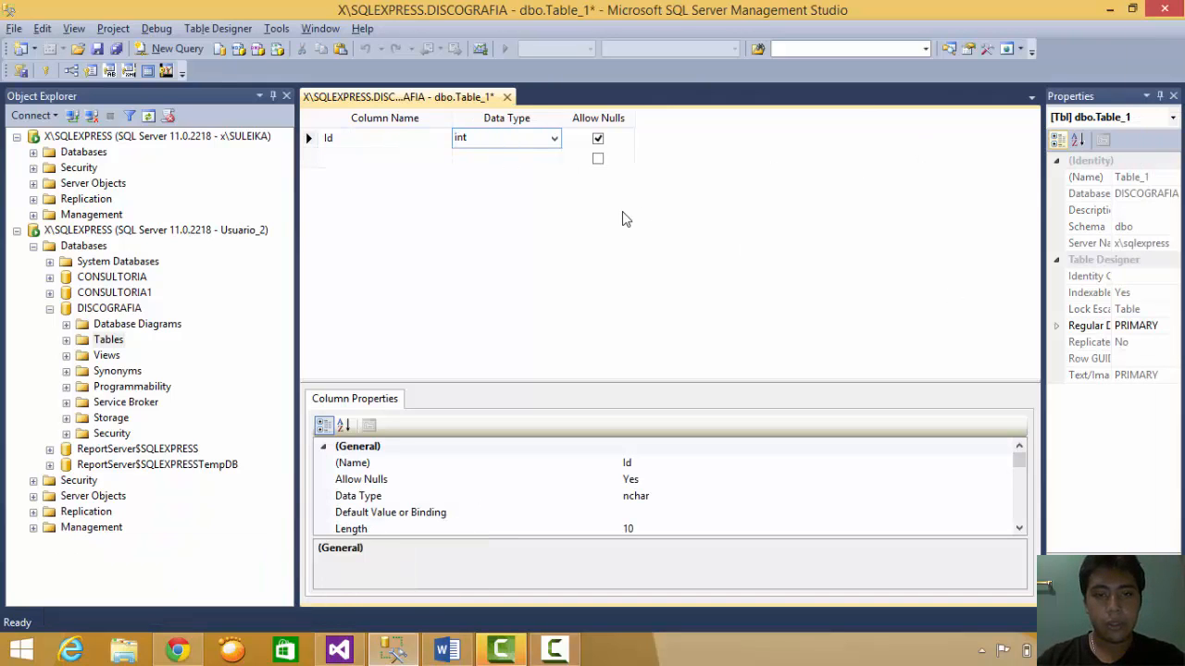
key(Return)
click(98, 51)
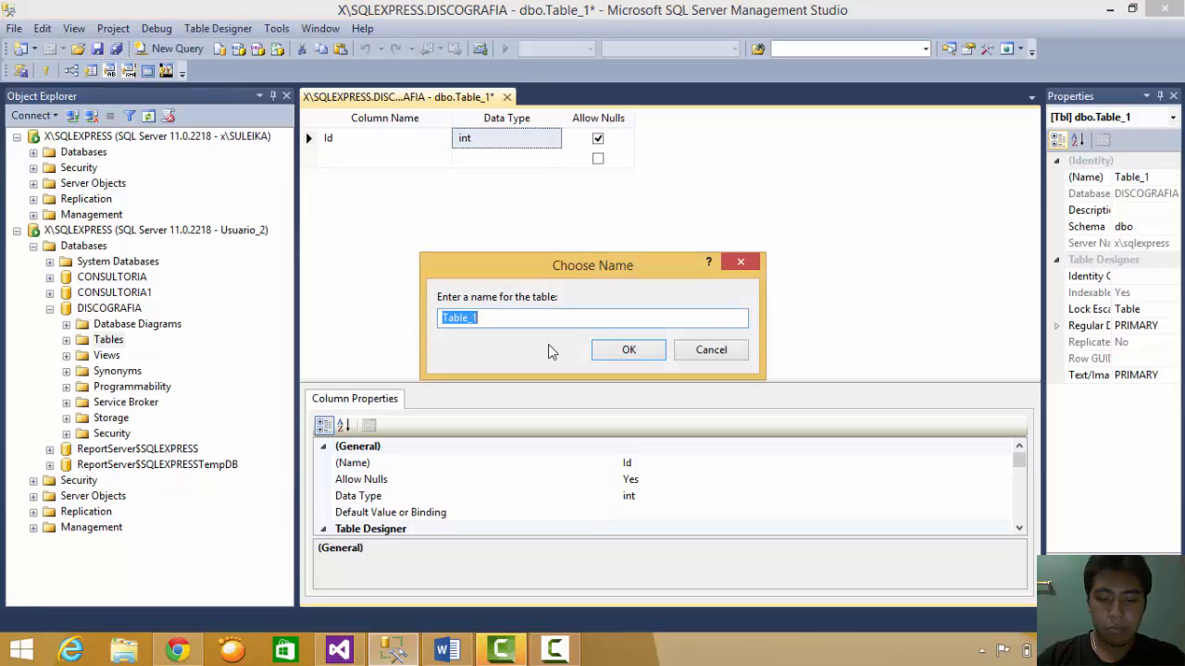
text(prueba)
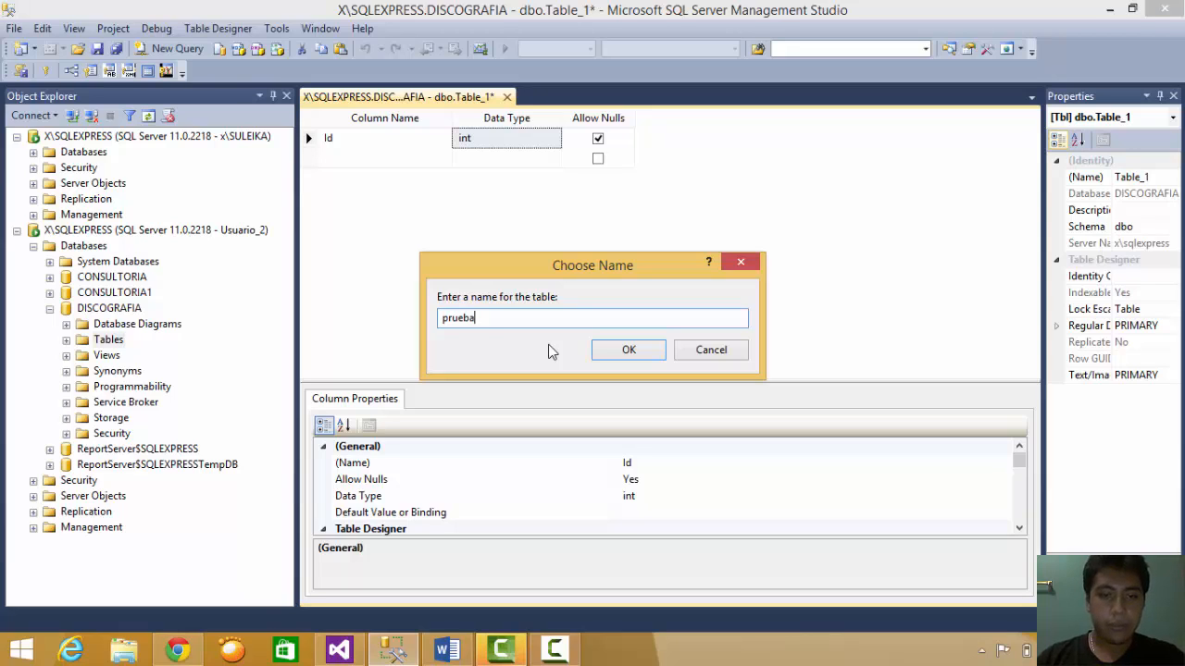
click(635, 359)
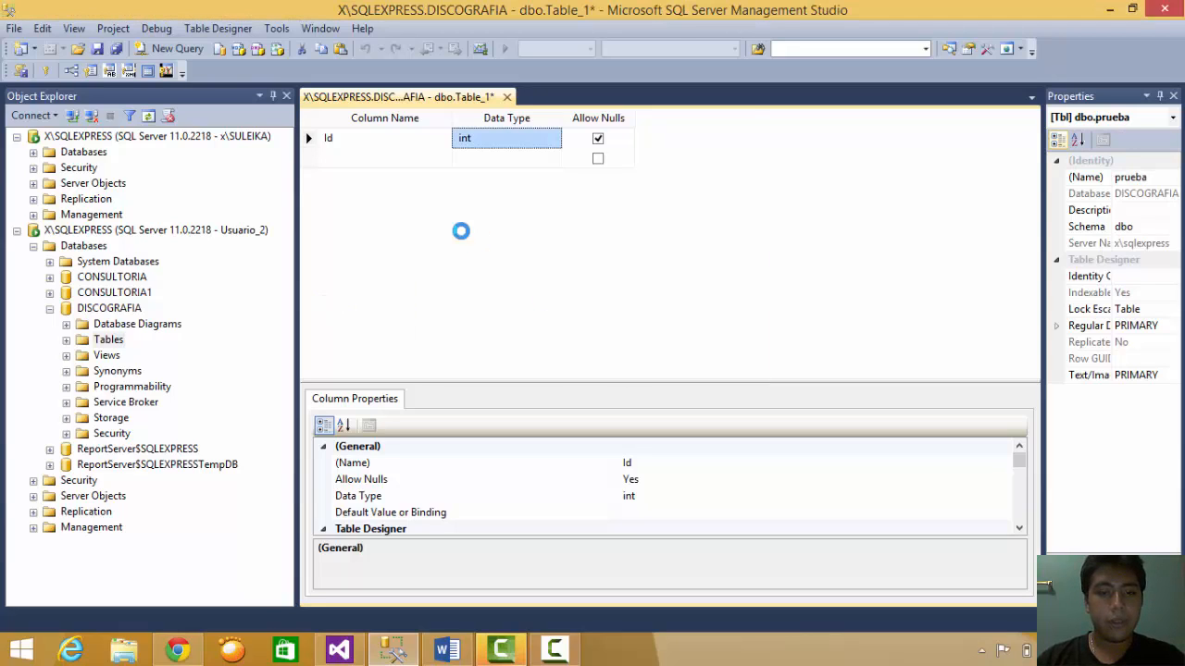
- Delete the dbo.prueba table from DISCOGRAFIA and close its design view
click(149, 115)
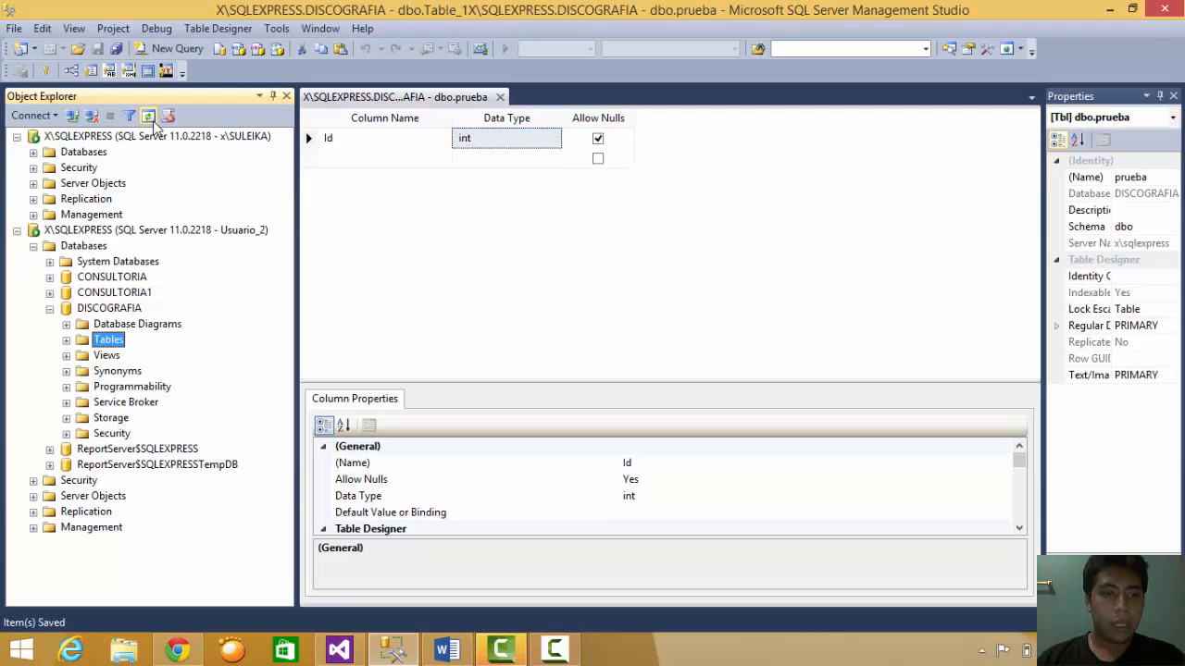
click(65, 341)
click(146, 480)
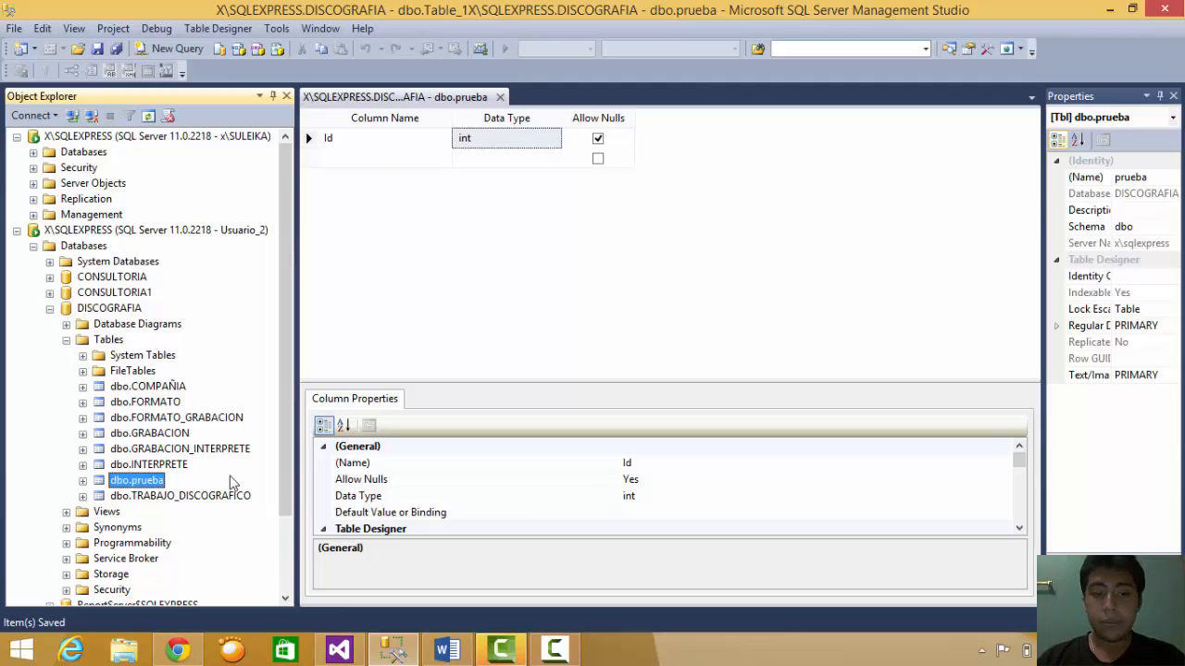
right_click(141, 482)
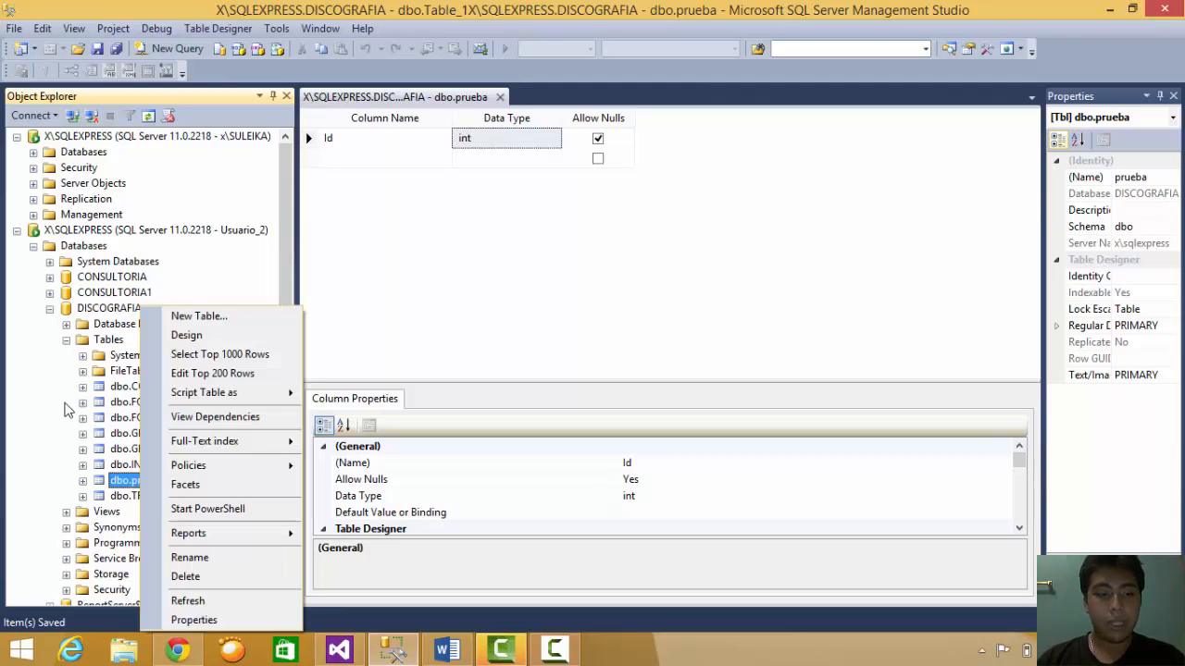
click(198, 559)
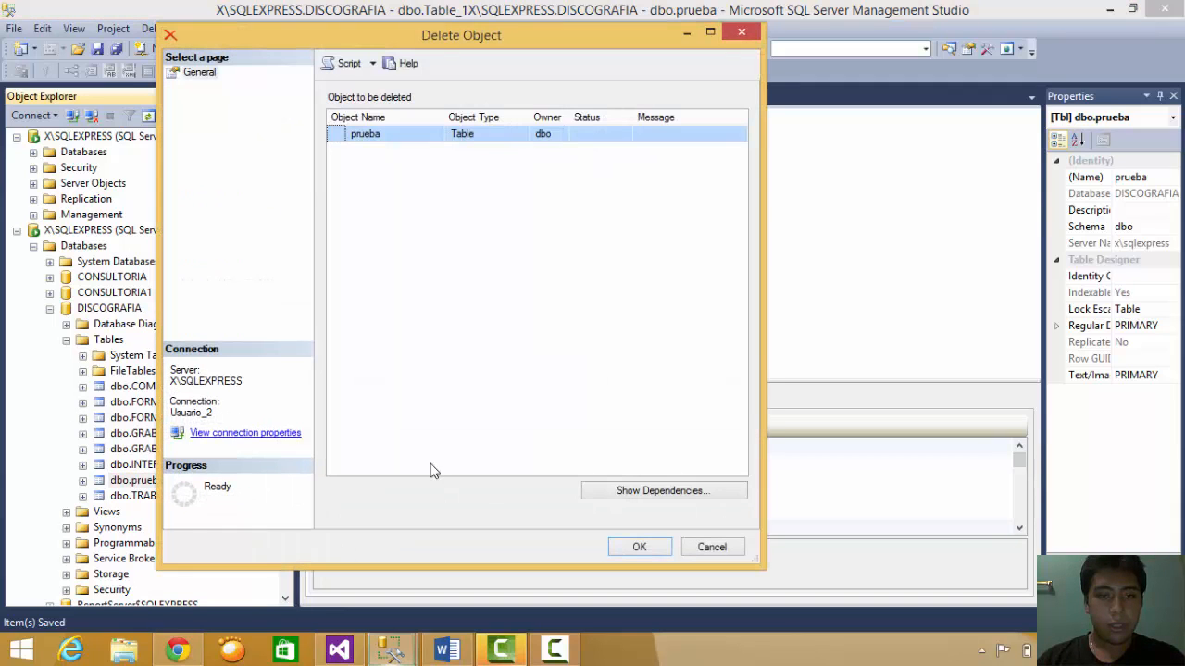
click(639, 547)
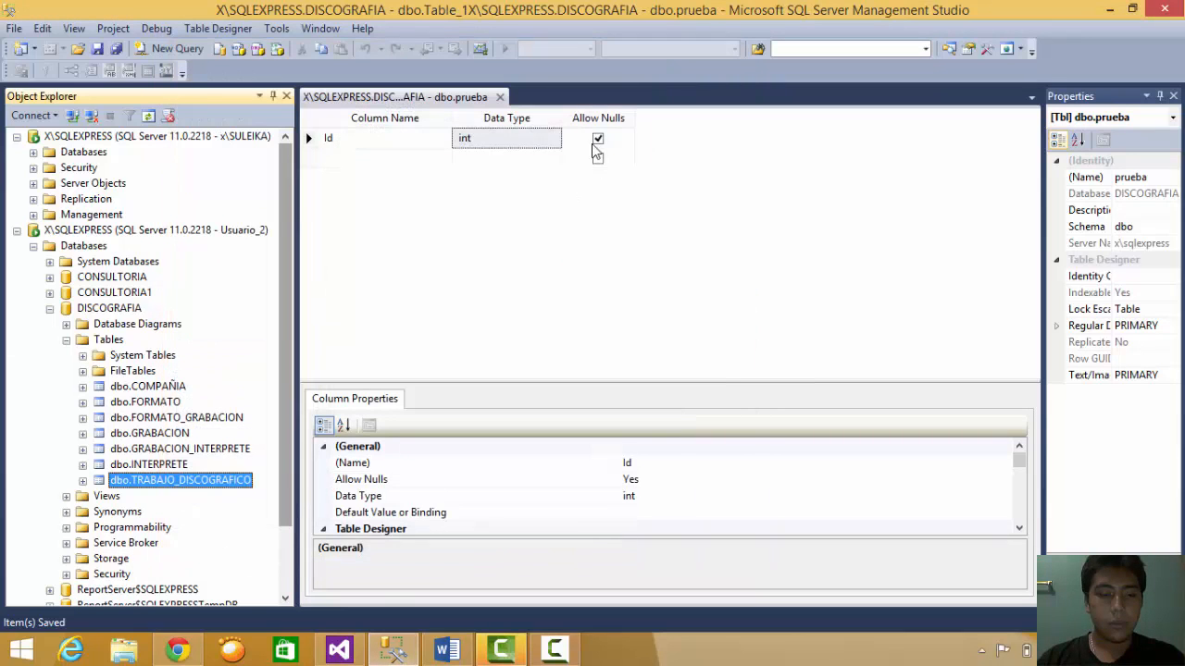
click(500, 97)
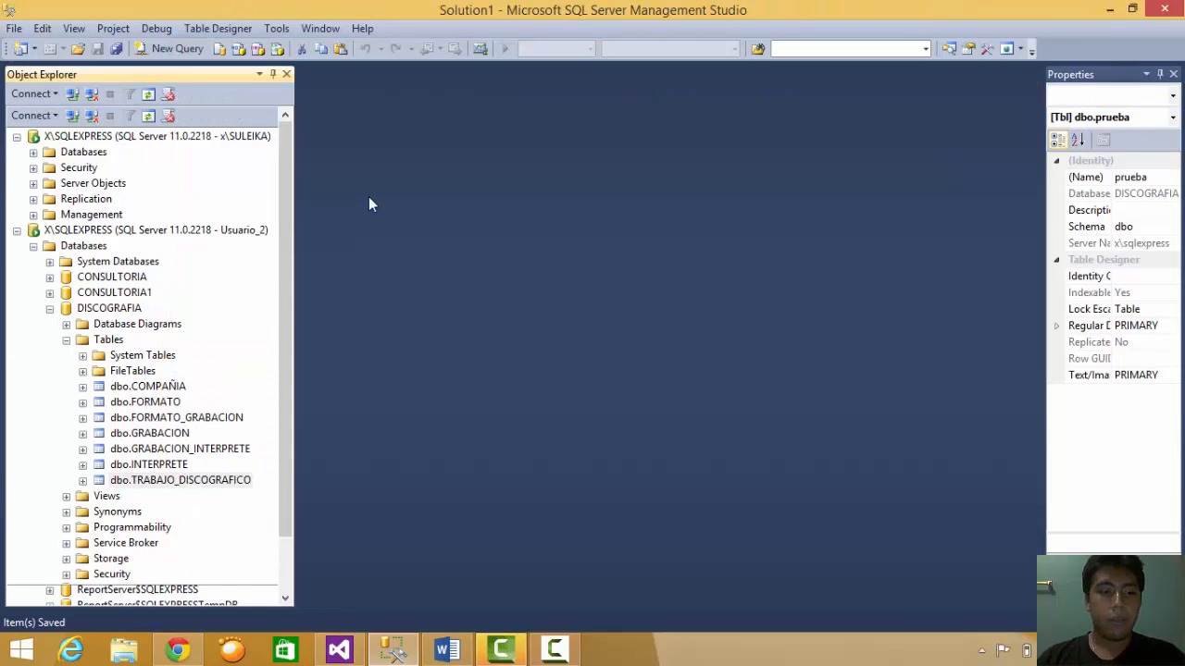
- Disconnect Usuario_2 and connect to SQLEXPRESS as Usuario_3, retrying after a failed login
click(111, 209)
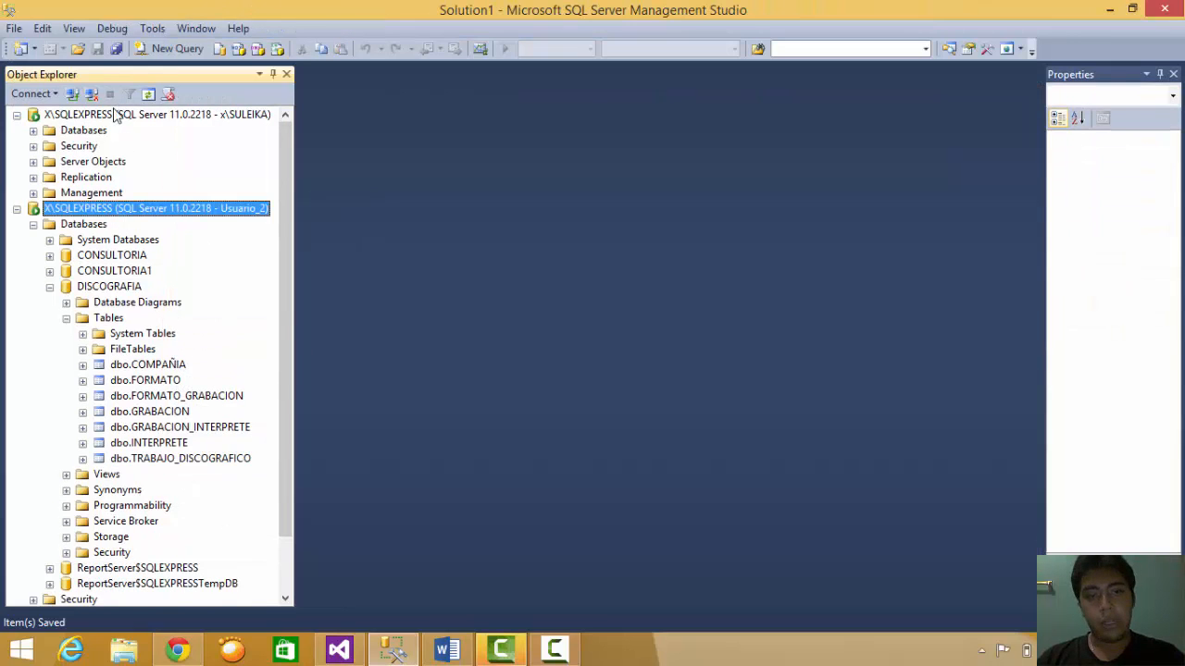
click(92, 93)
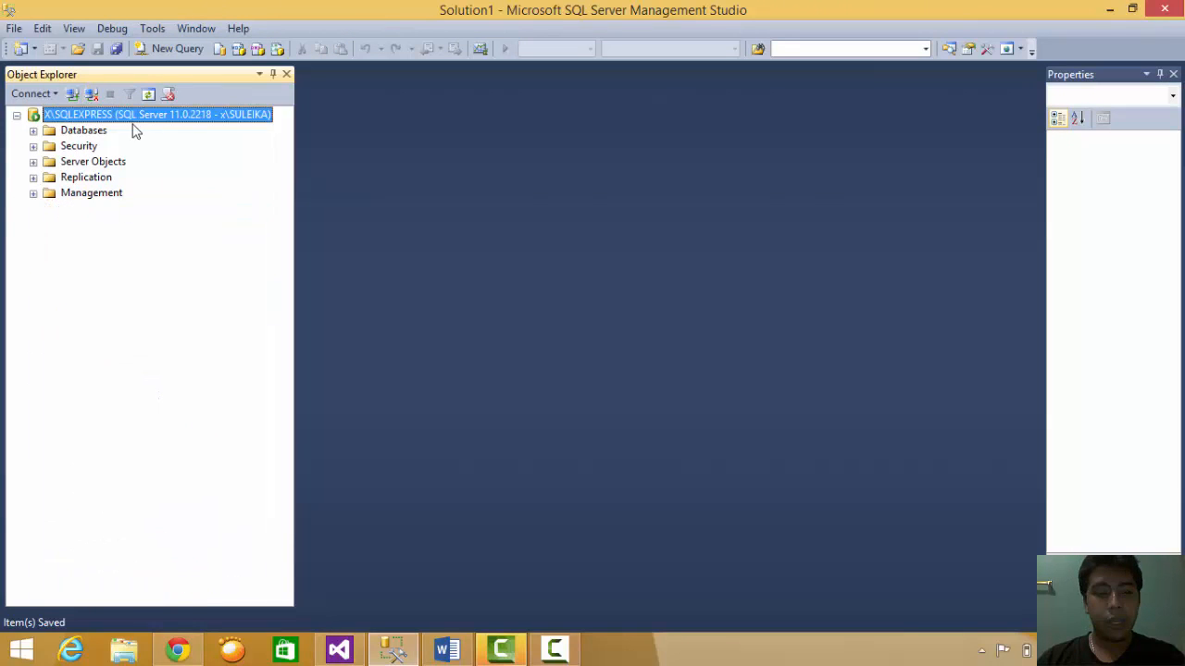
click(72, 94)
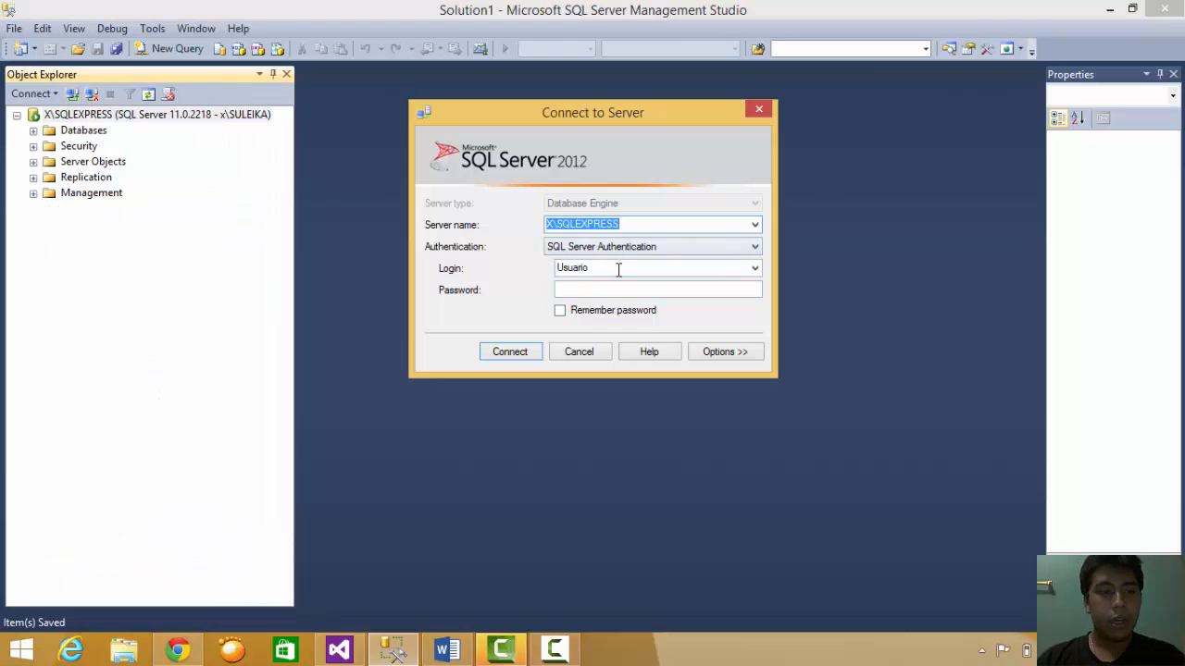
click(618, 268)
click(620, 270)
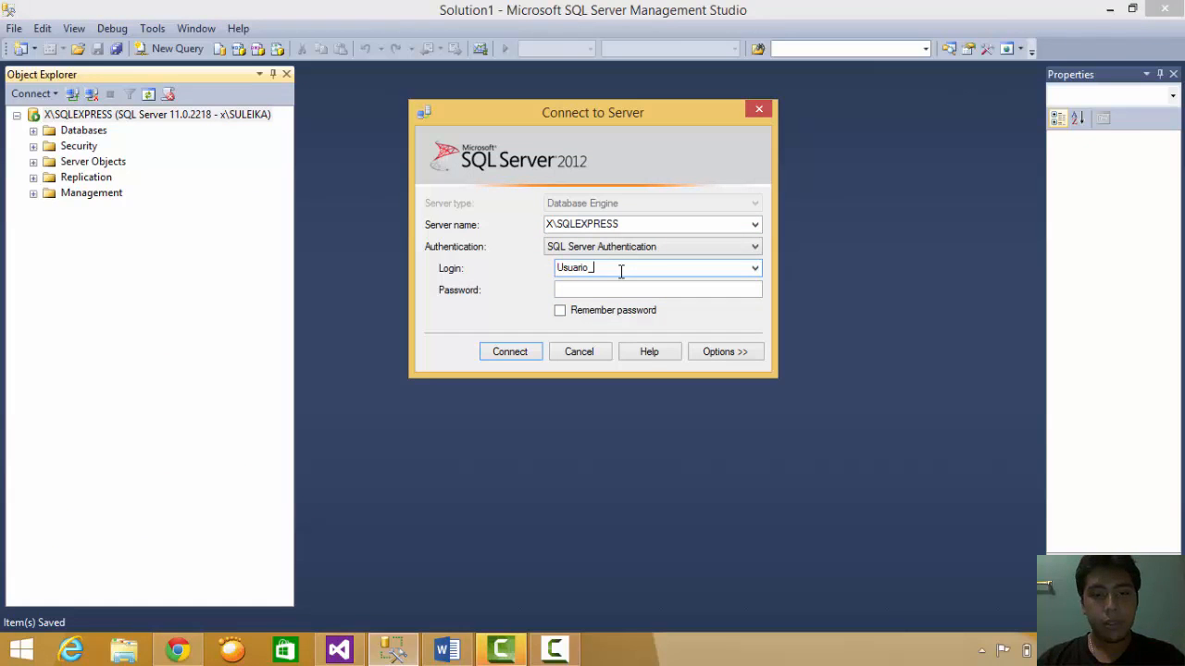
click(524, 351)
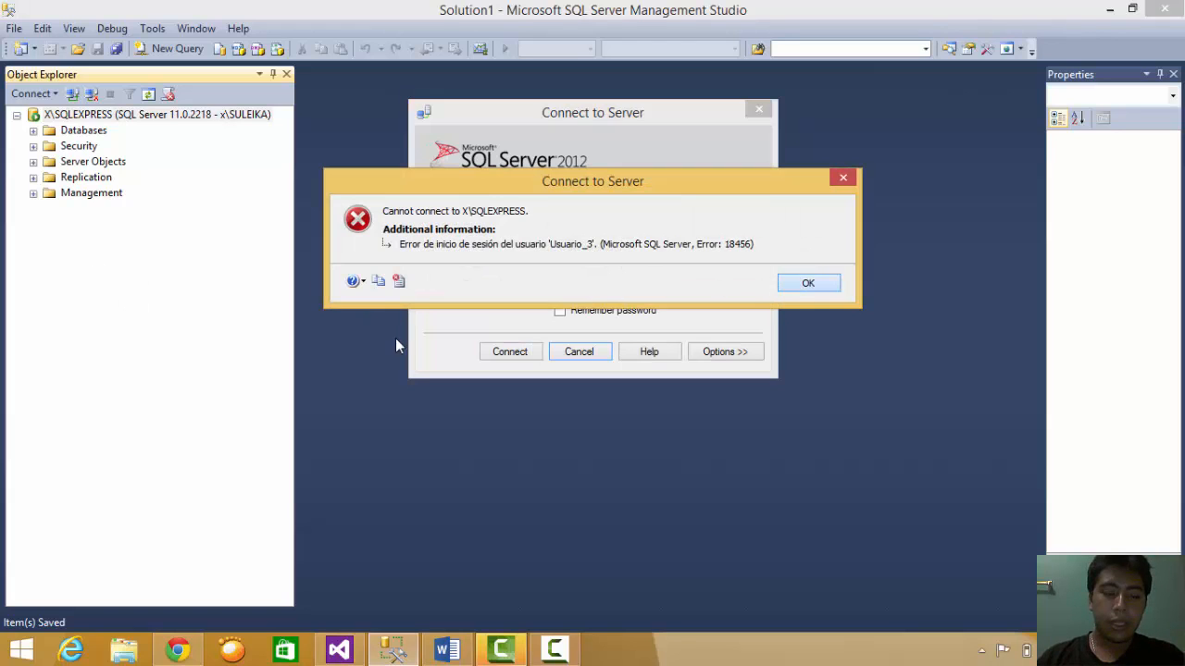
key(Return)
click(588, 290)
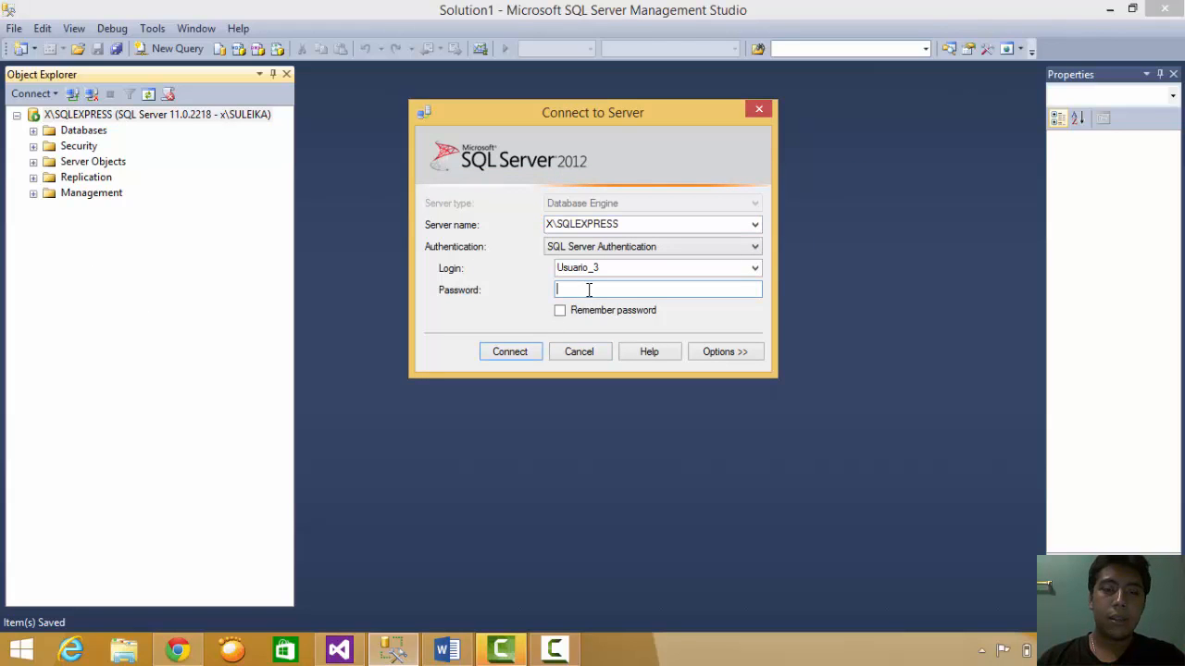
click(515, 352)
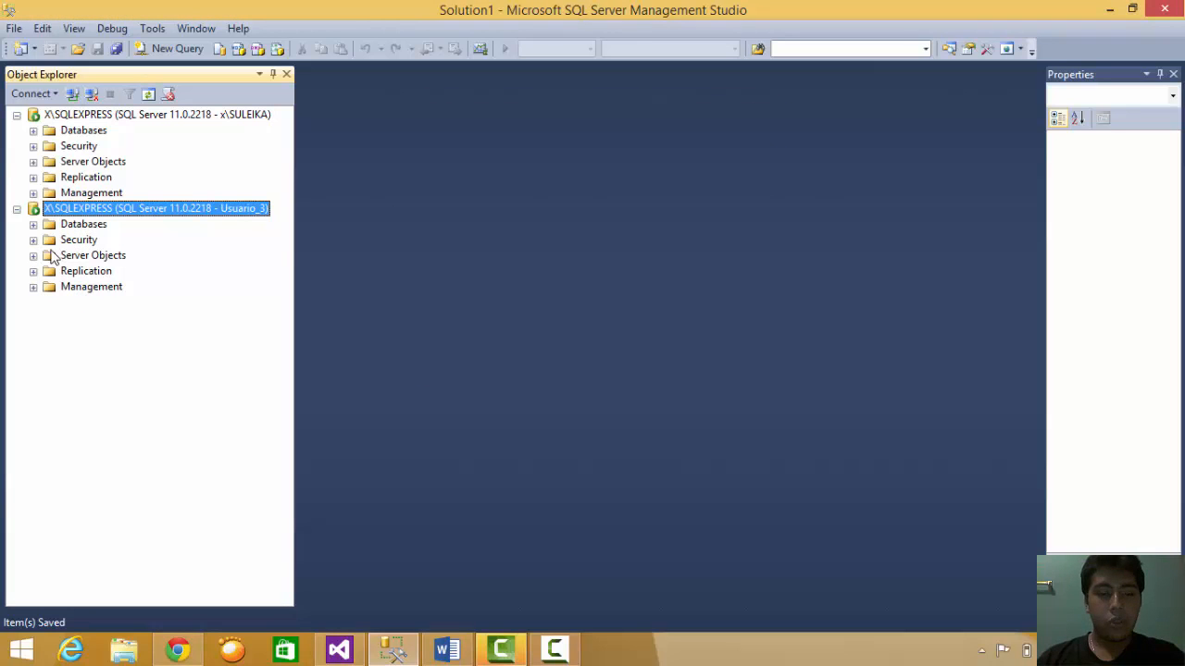
click(33, 224)
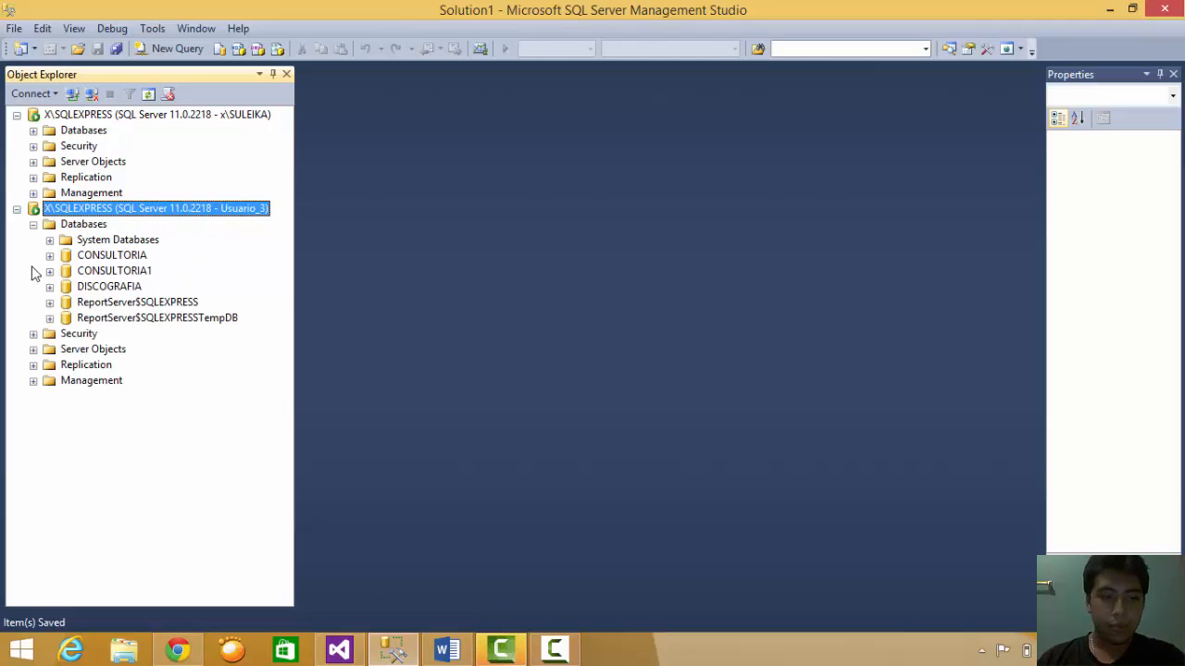
- Open dbo.COMPAÑIA's rows for editing as Usuario_3 and delete the row with ID 12
click(65, 290)
click(50, 287)
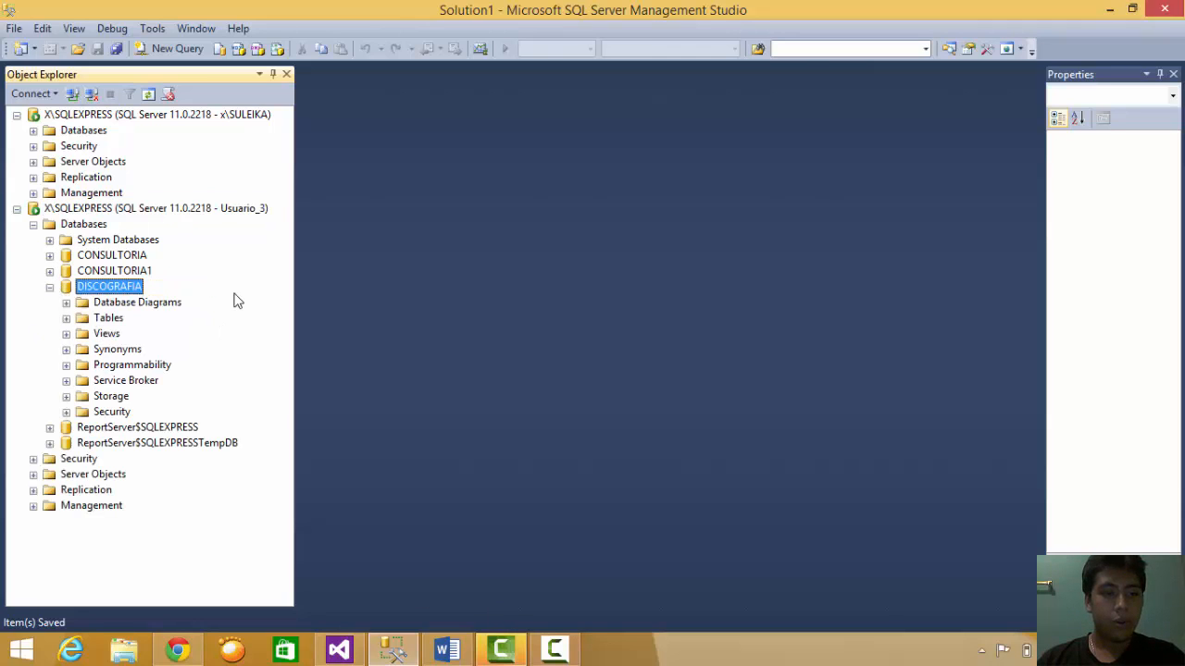
click(69, 319)
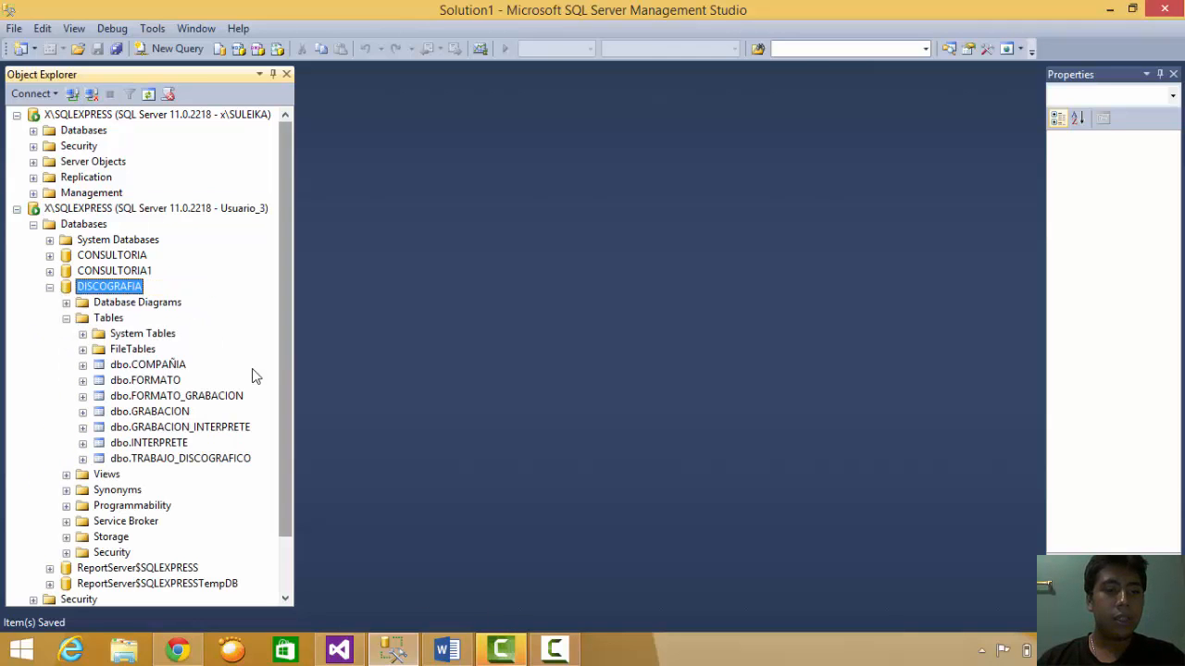
click(148, 364)
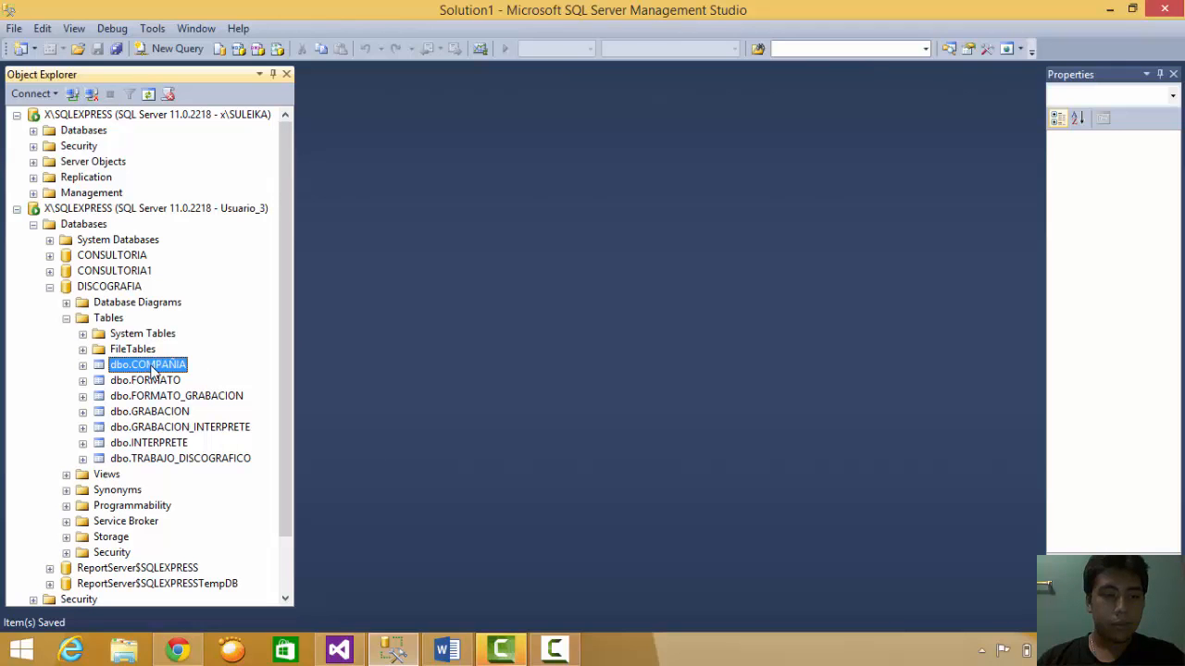
right_click(151, 367)
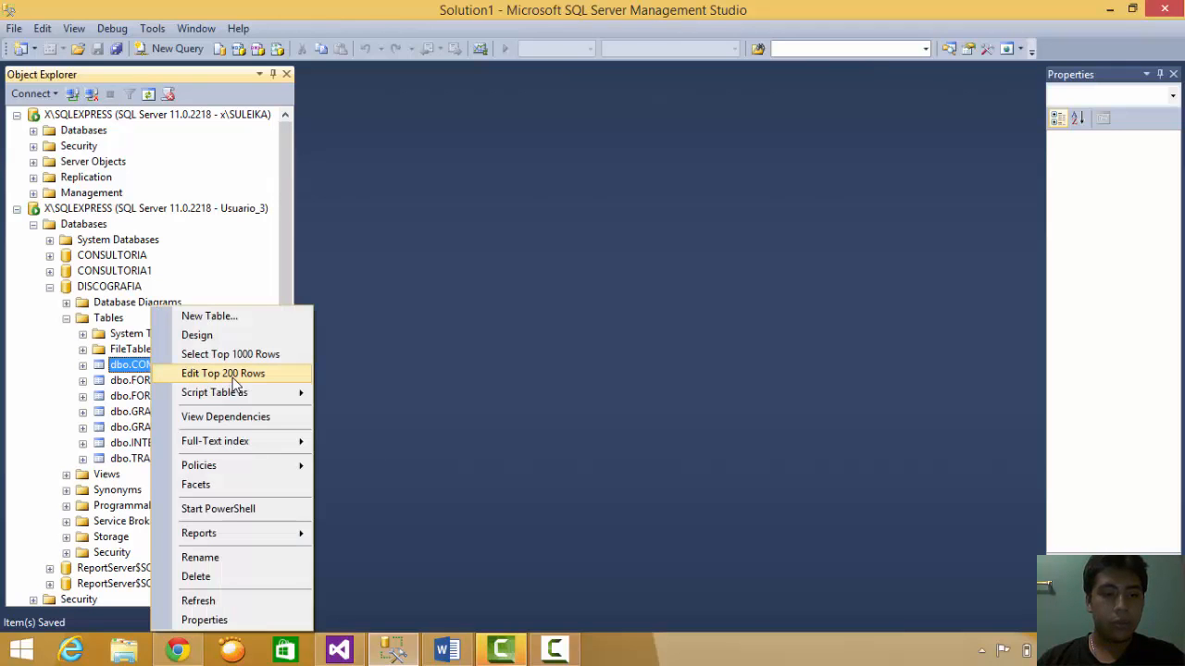
click(233, 375)
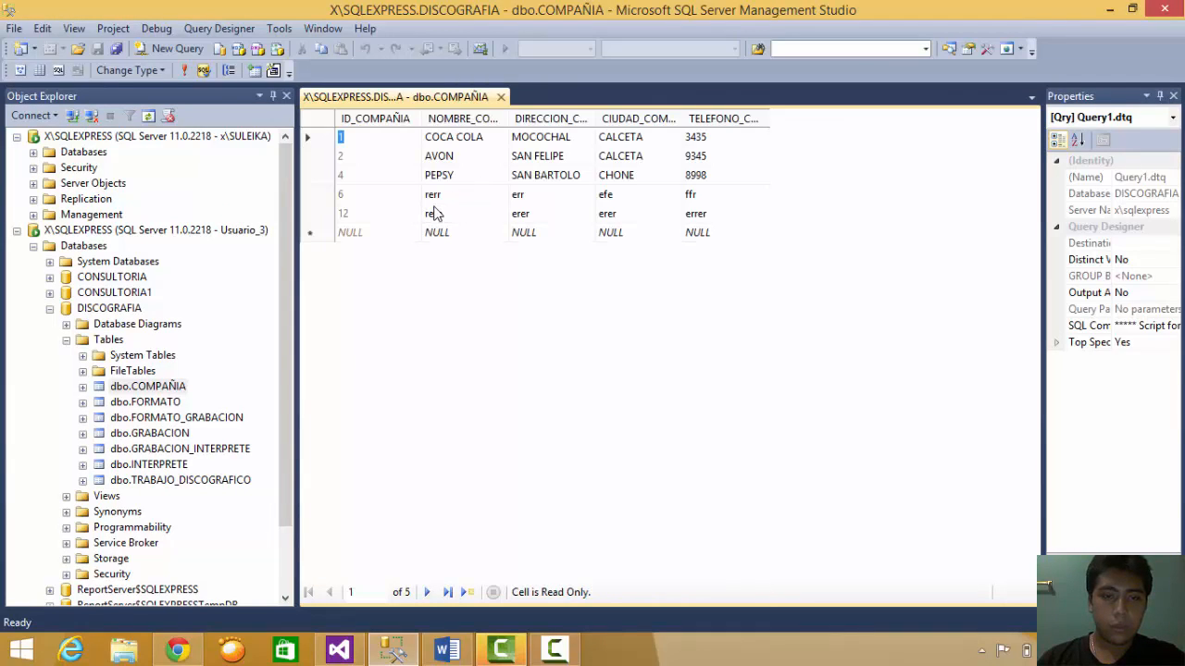
right_click(321, 220)
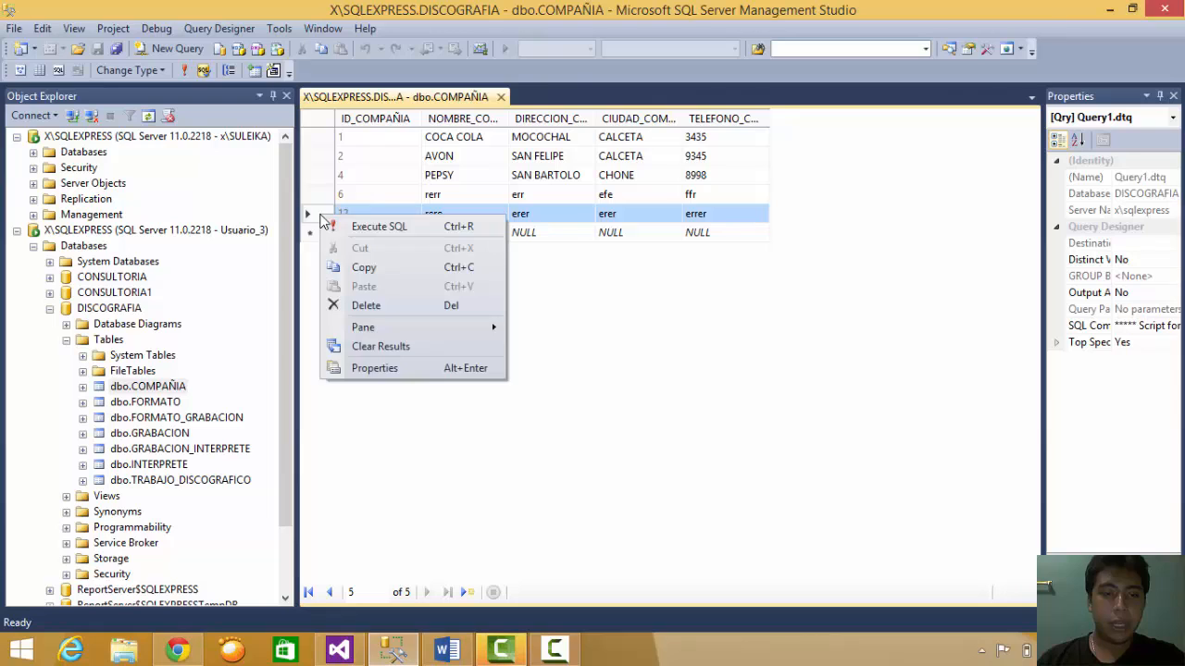
click(370, 306)
click(590, 394)
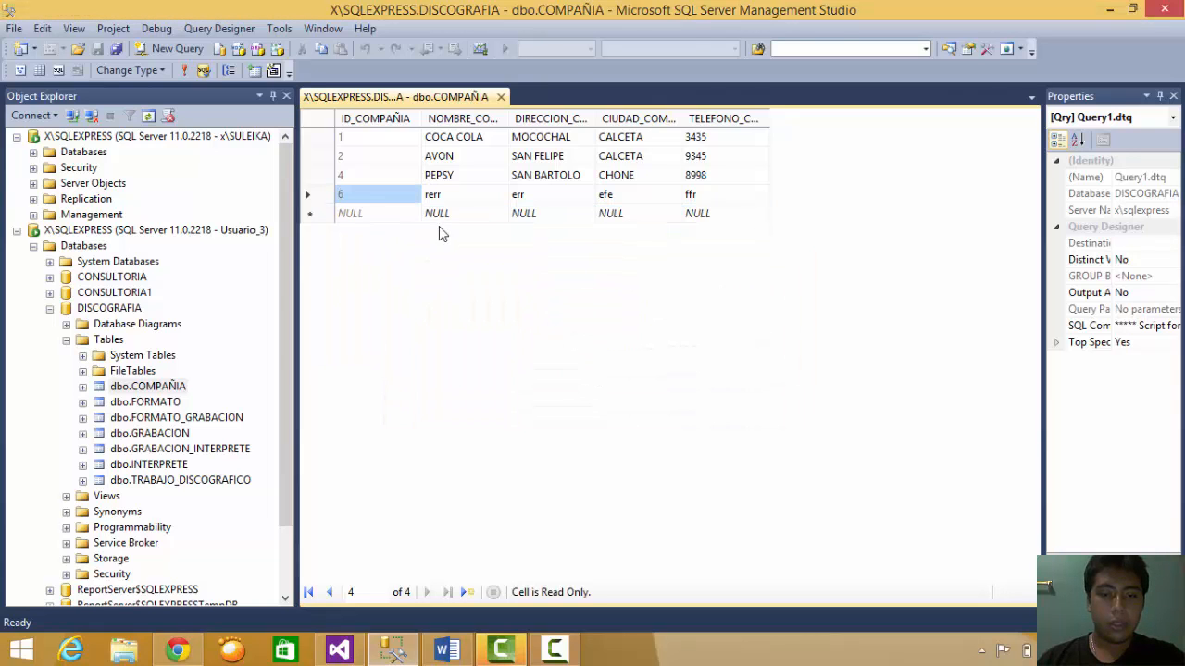
- Try editing row 6's cells, accept the UPDATE-denied errors, and cancel the edits
click(451, 194)
text(derr)
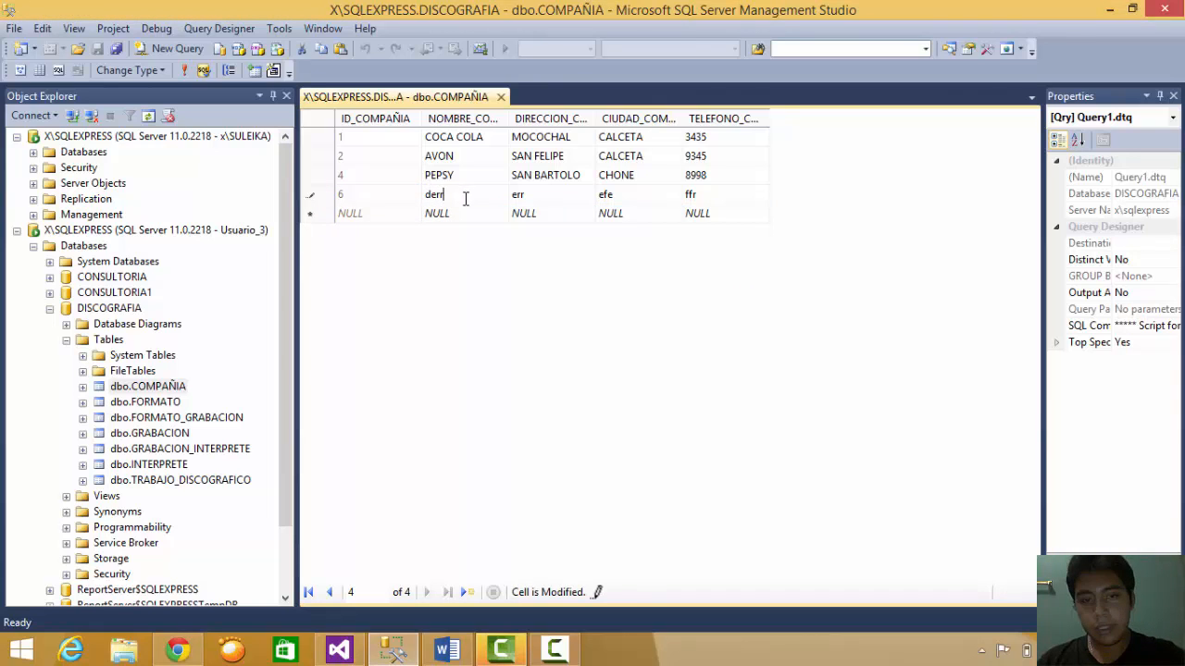
click(529, 198)
text(gt)
click(625, 196)
text(tgt)
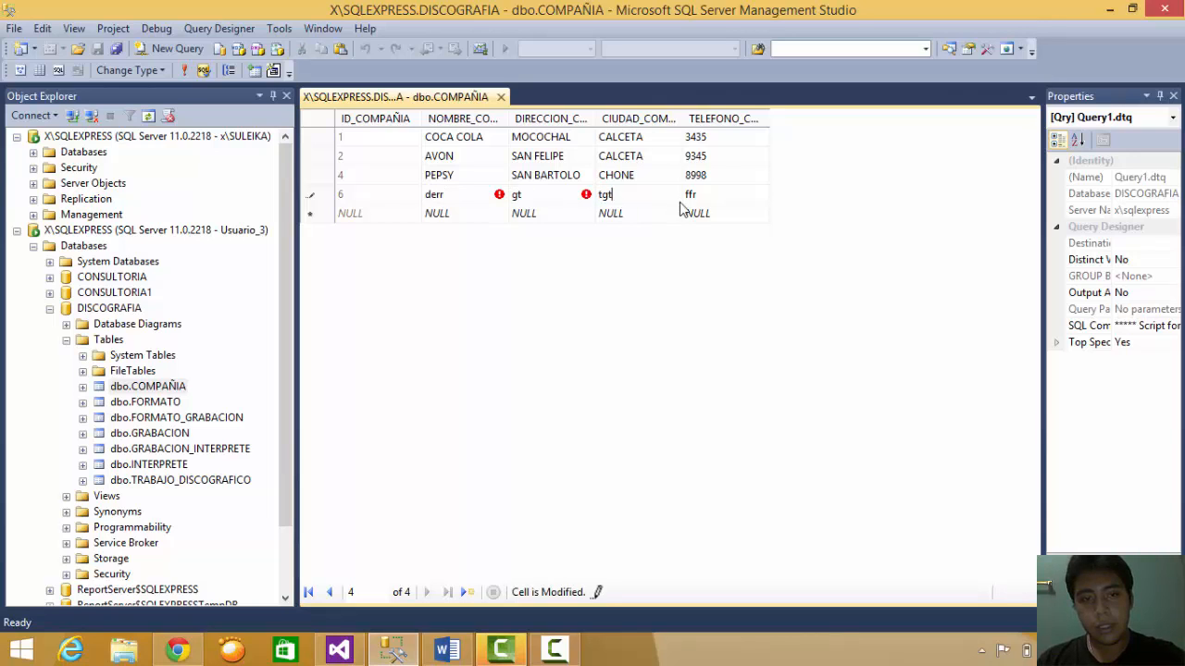
click(692, 195)
text(tgt)
key(Return)
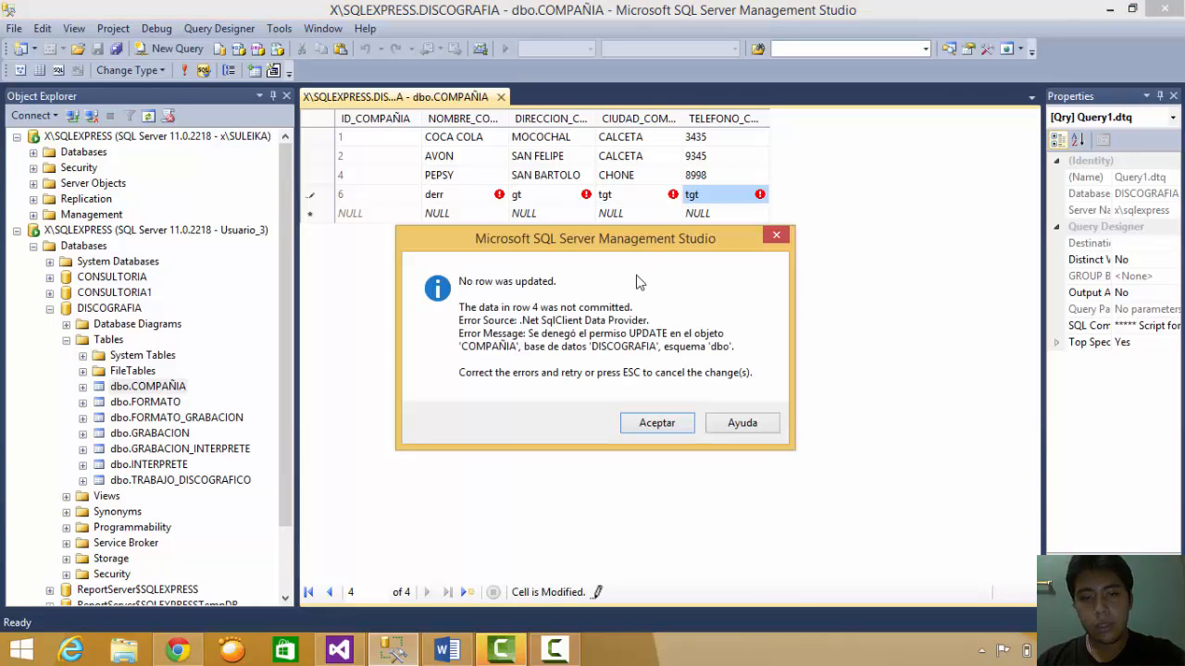
key(Return)
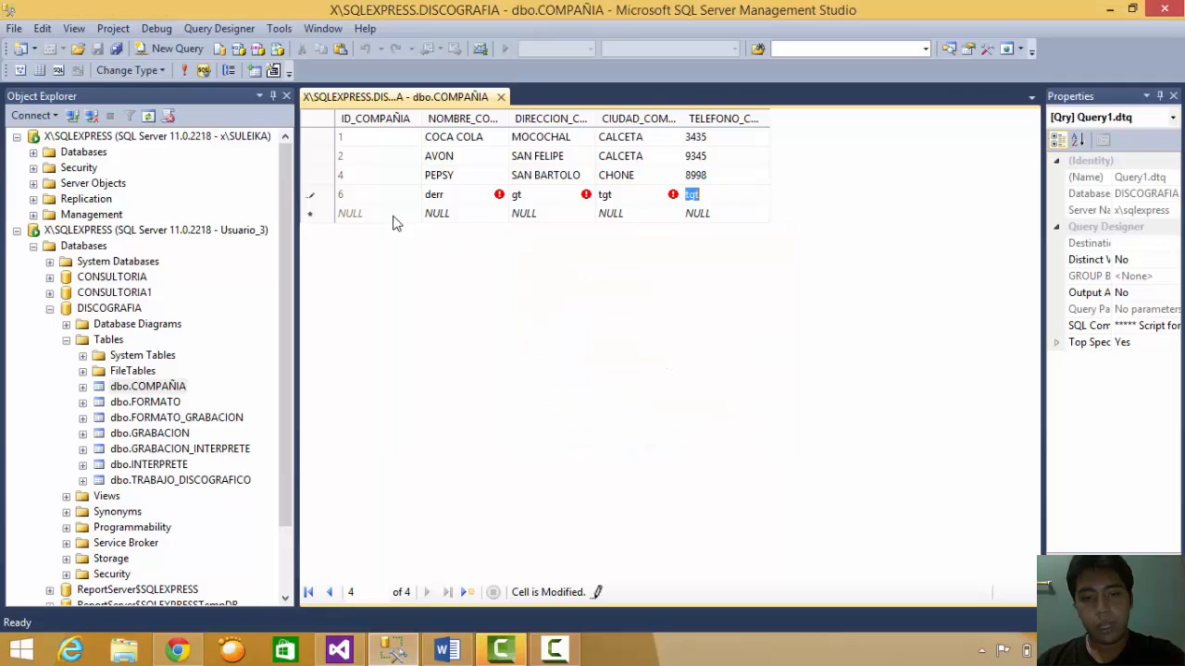
click(444, 215)
click(631, 423)
key(Escape)
- Try inserting a new company row, accept the INSERT-denied errors, and discard it
click(445, 220)
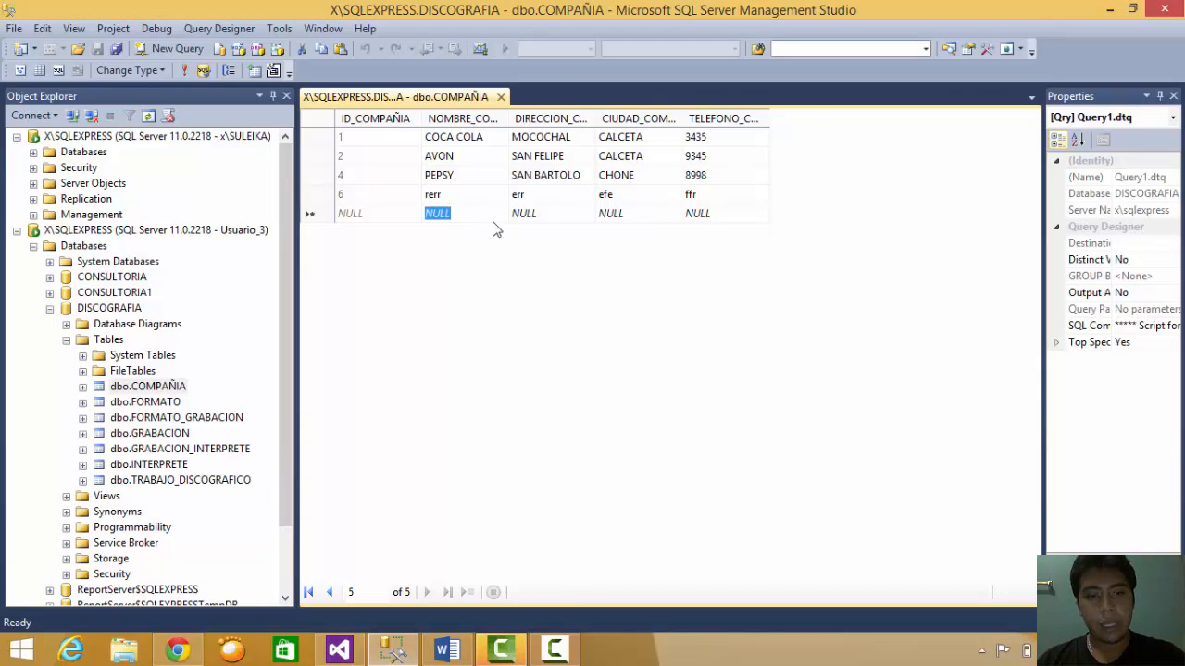
text(frtr)
key(Tab)
text(rrr)
key(Tab)
text(rfr)
key(Tab)
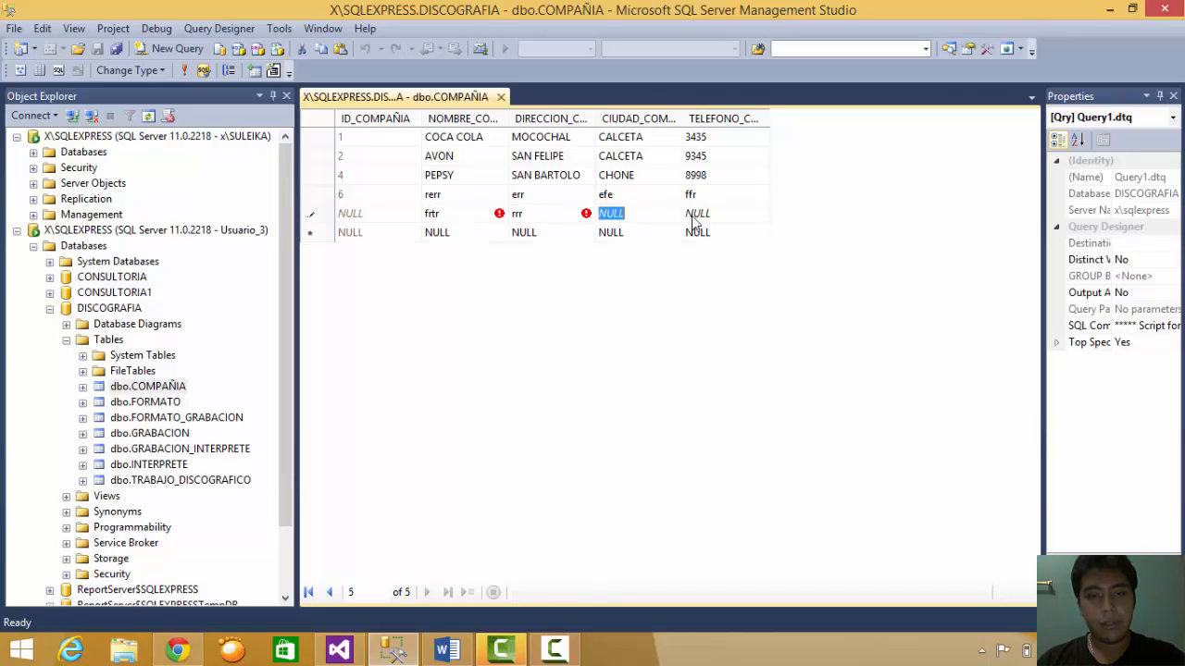
text(r)
key(Return)
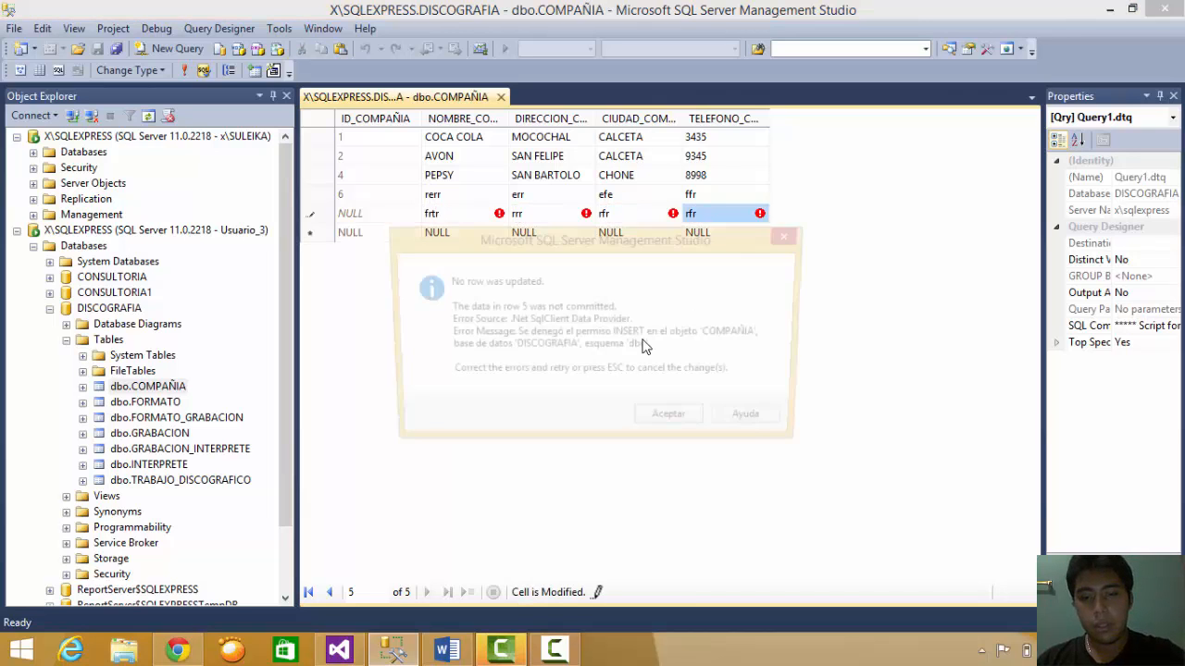
click(675, 422)
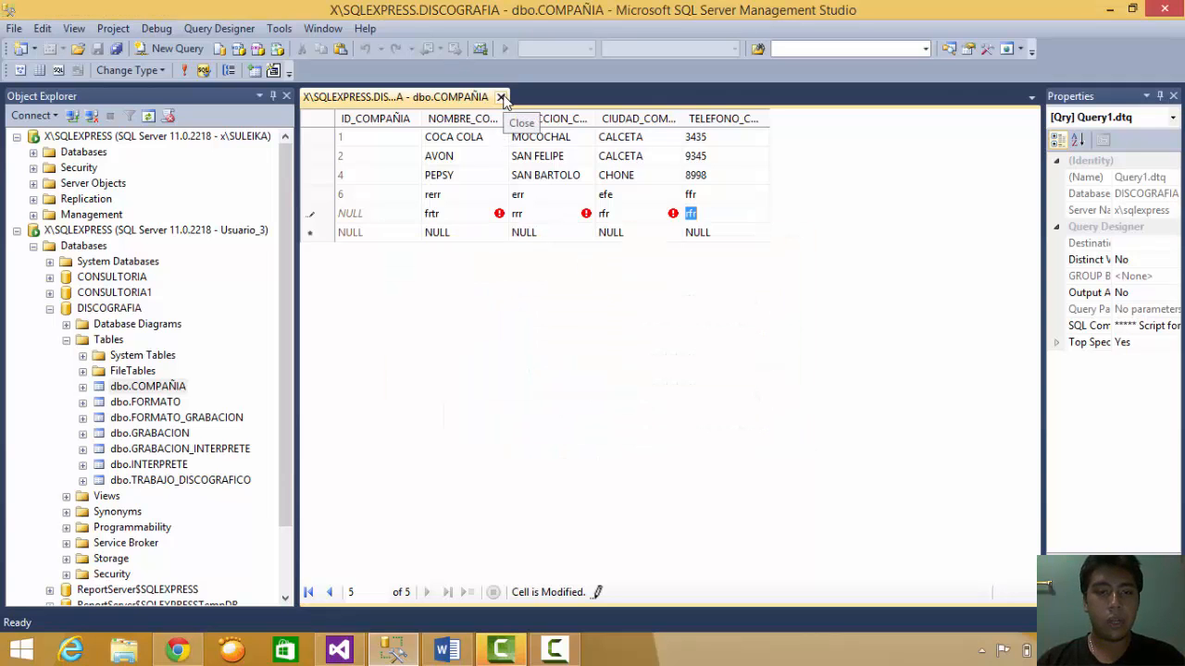
key(Return)
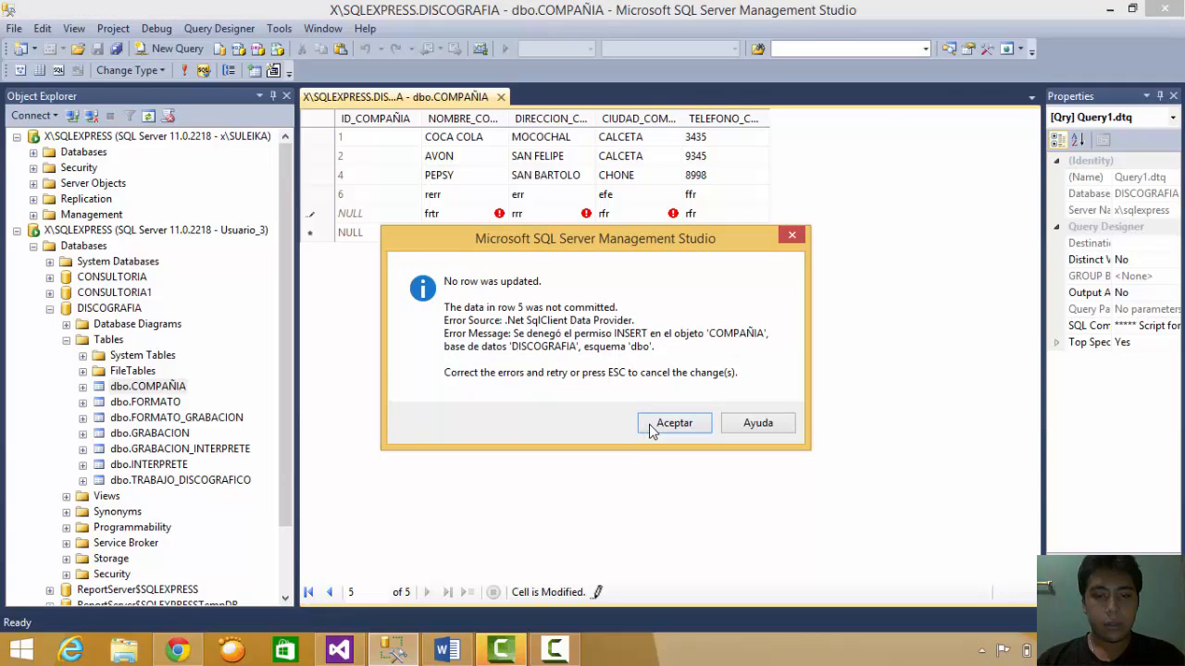
click(674, 423)
key(Escape)
key(Escape)
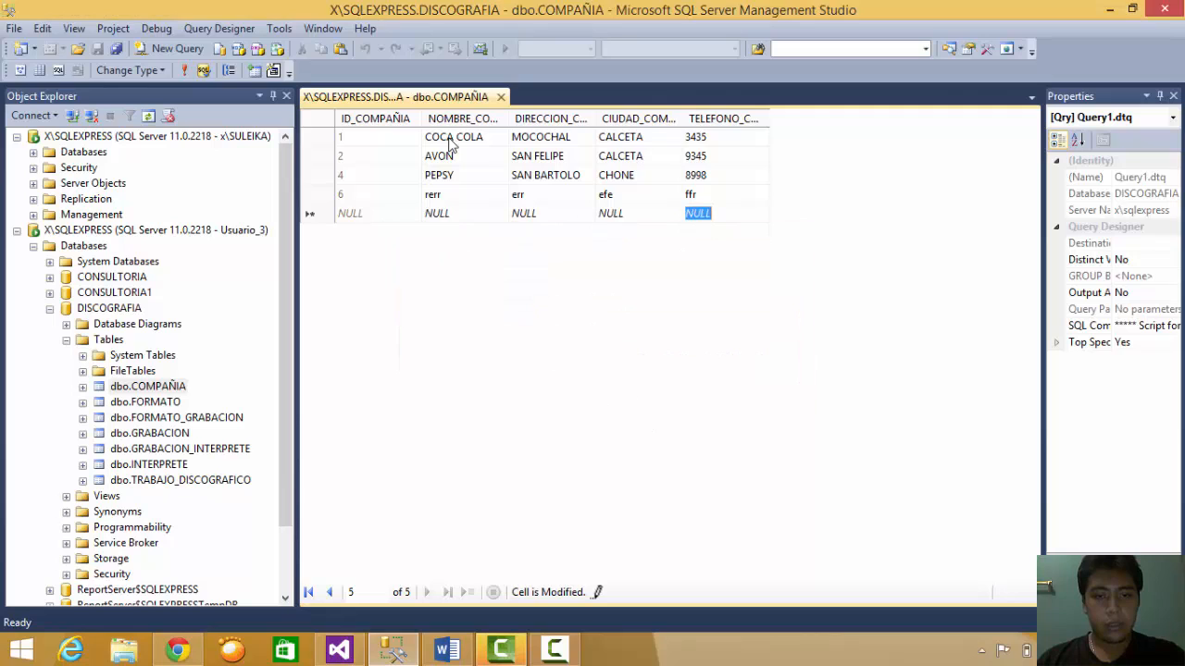
- Close the COMPAÑIA rows view and disconnect Usuario_3's server connection
click(500, 97)
click(120, 211)
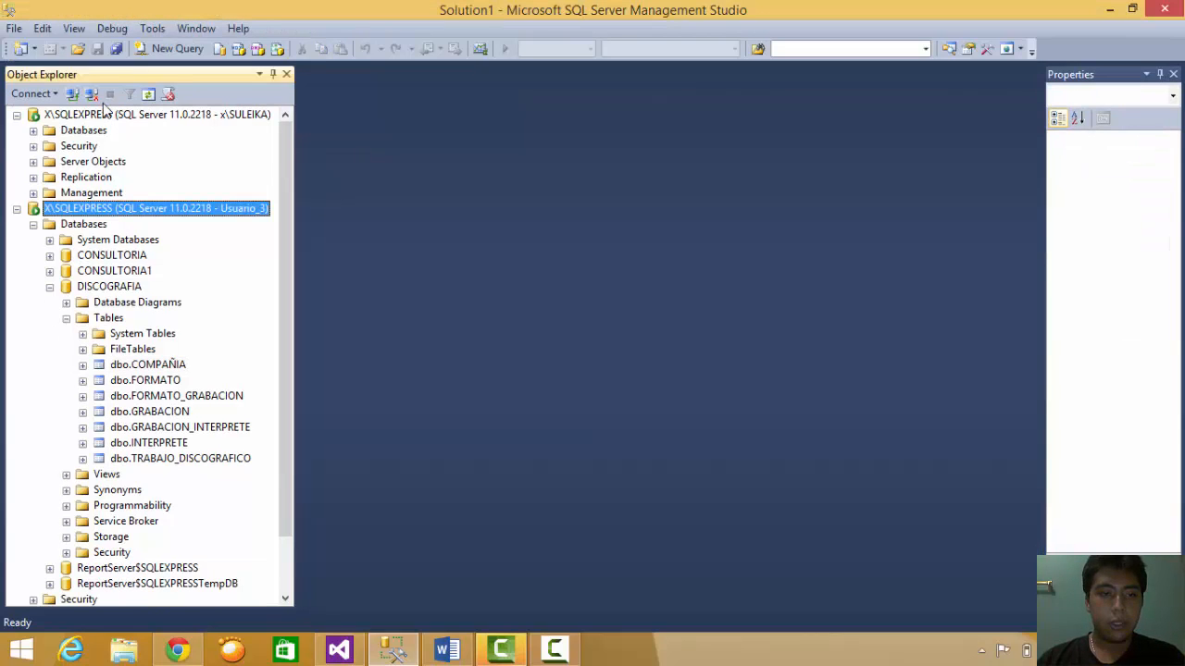
click(92, 94)
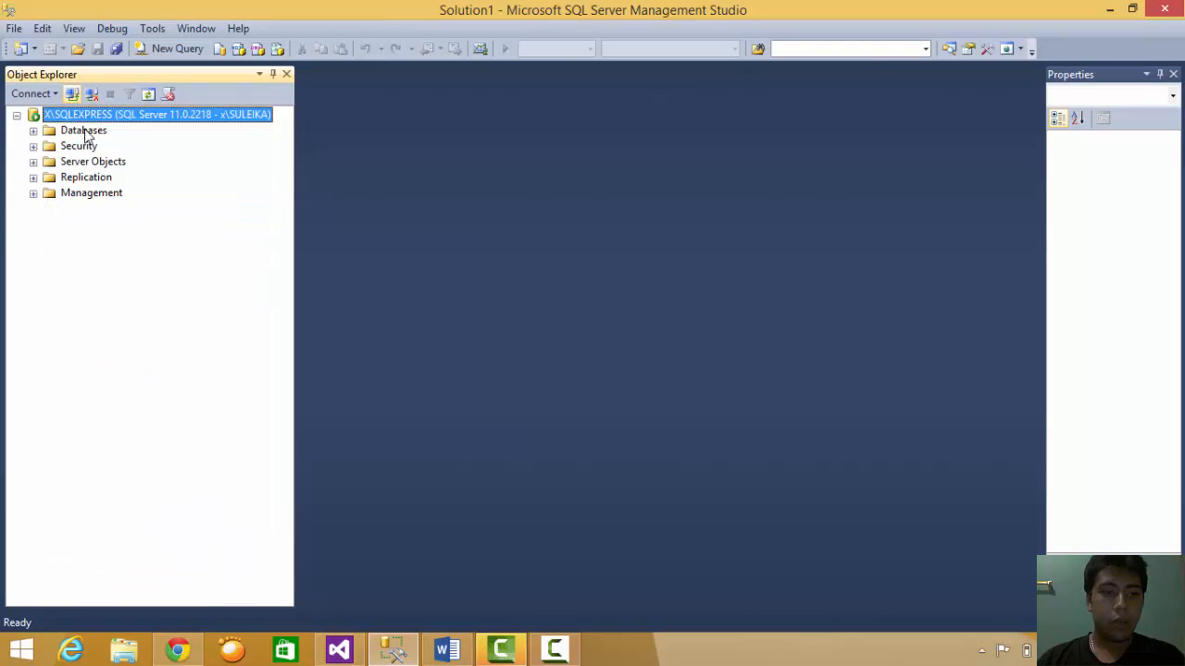
click(451, 648)
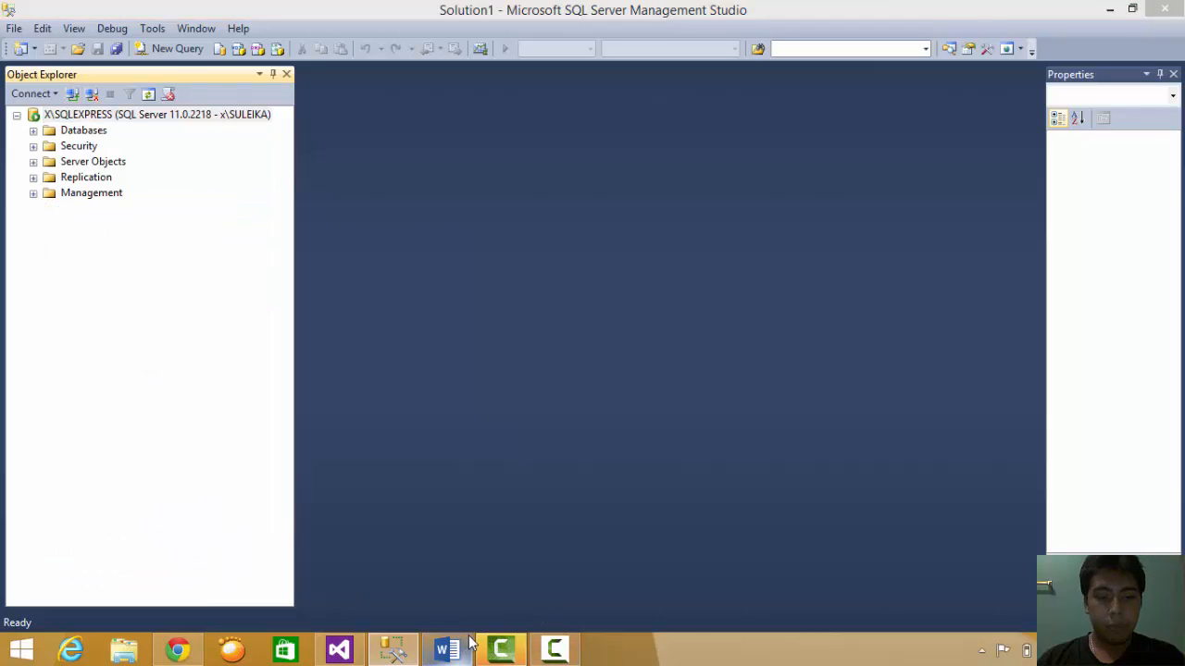
- Read the backup requirement in the Word document, then return to Management Studio
click(560, 650)
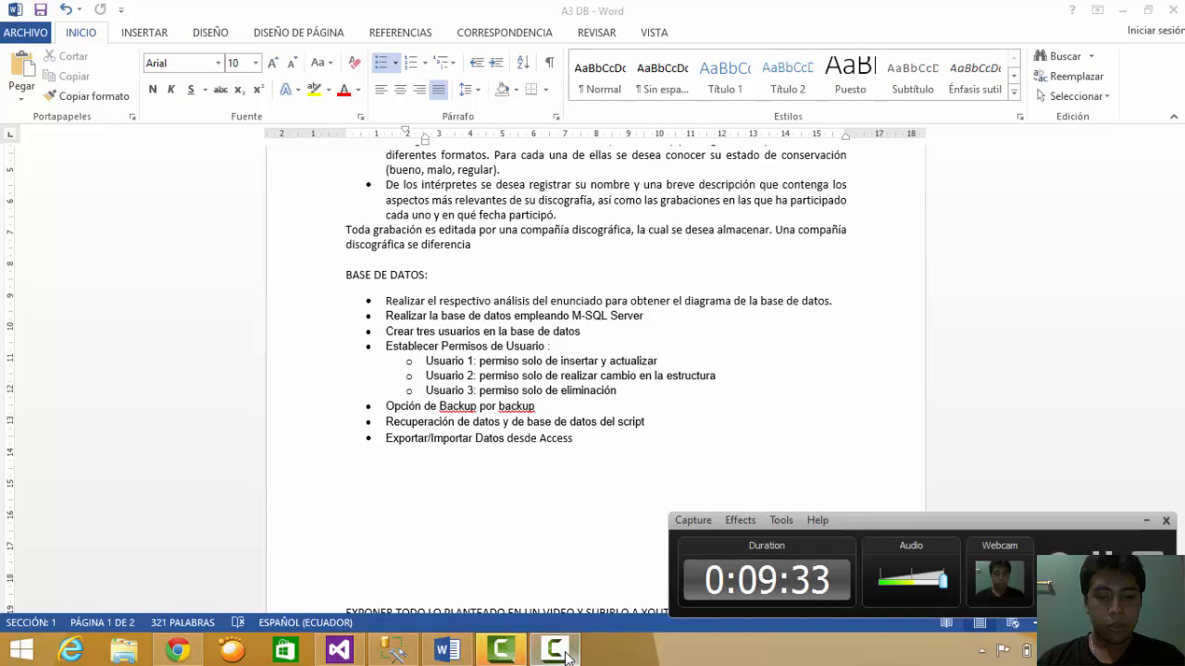
click(566, 652)
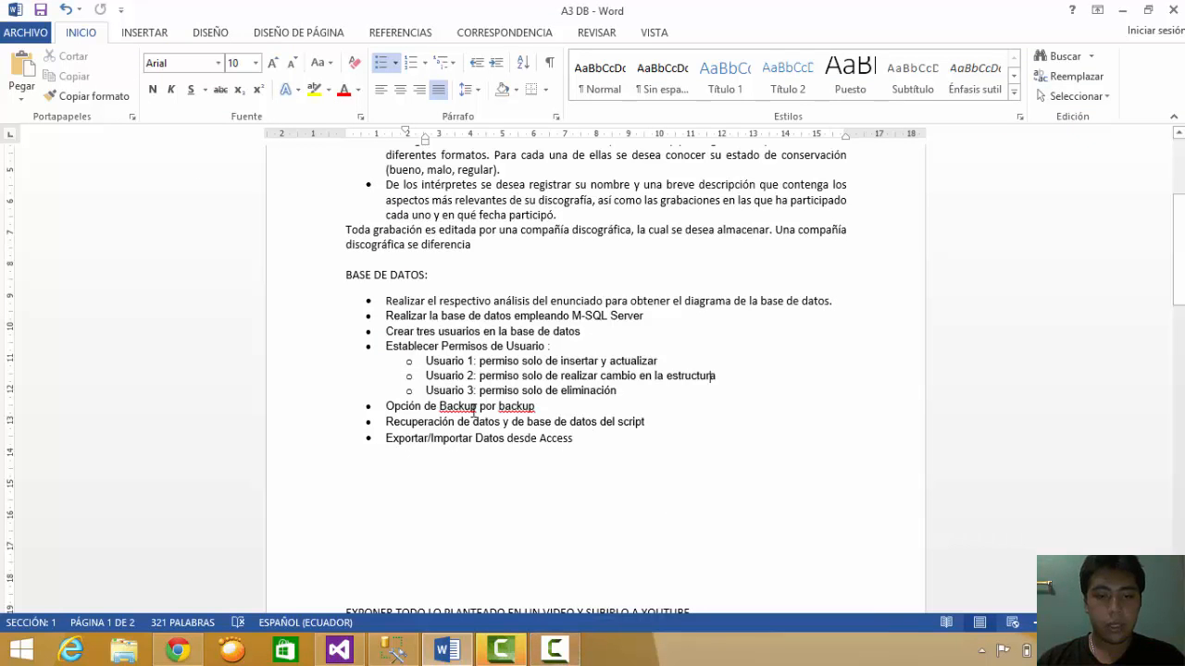
drag(608, 426, 597, 413)
click(597, 414)
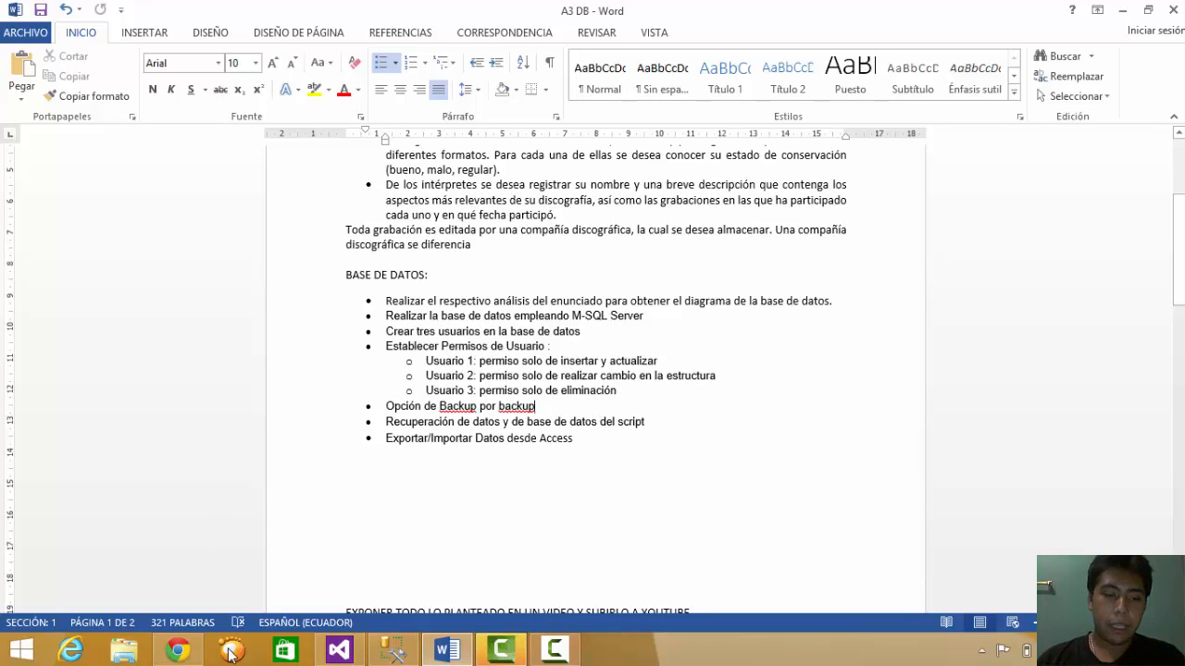
click(394, 651)
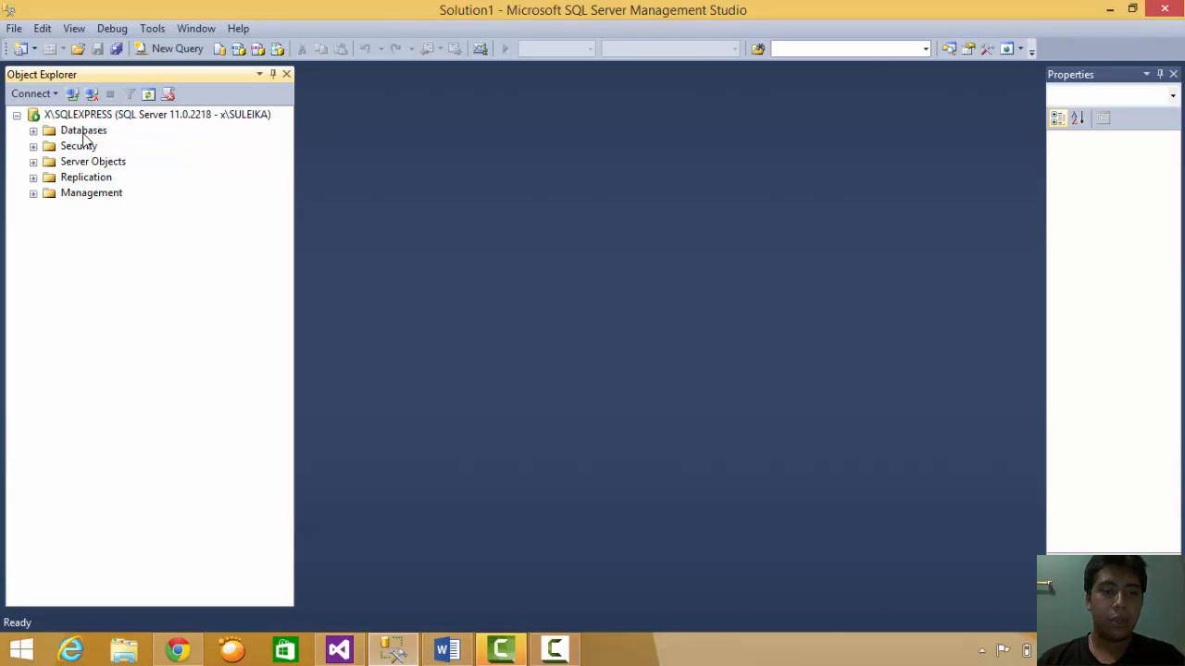
- Expand Databases and choose Tasks > Back Up for DISCOGRAFIA
click(34, 132)
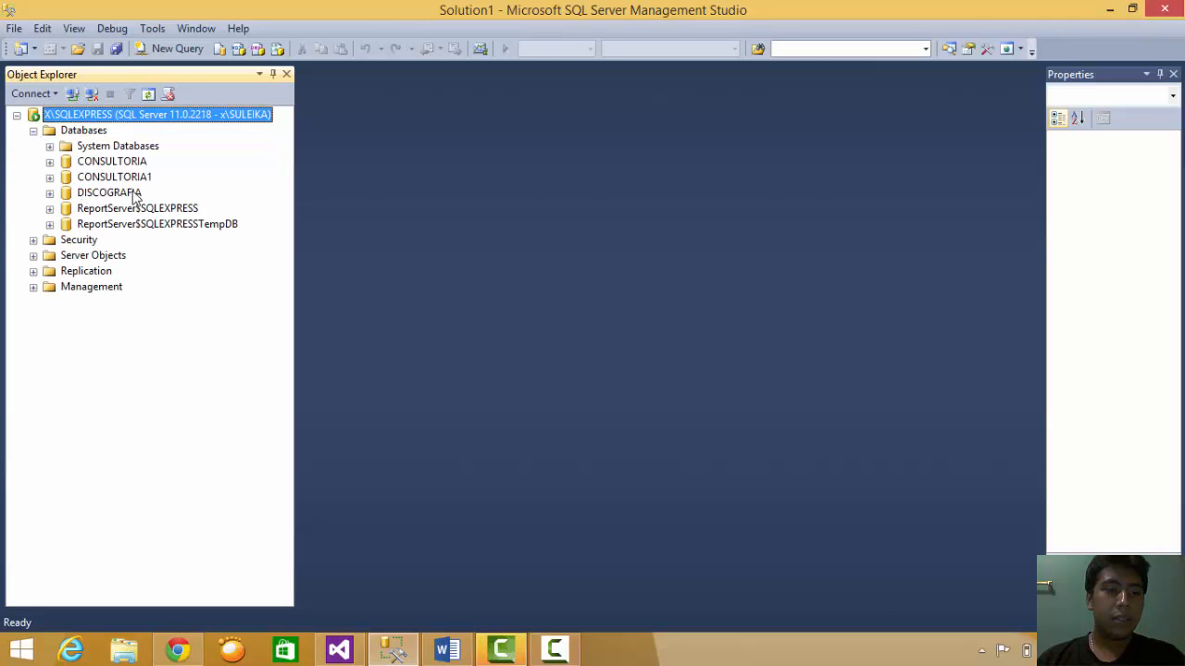
click(130, 193)
click(103, 182)
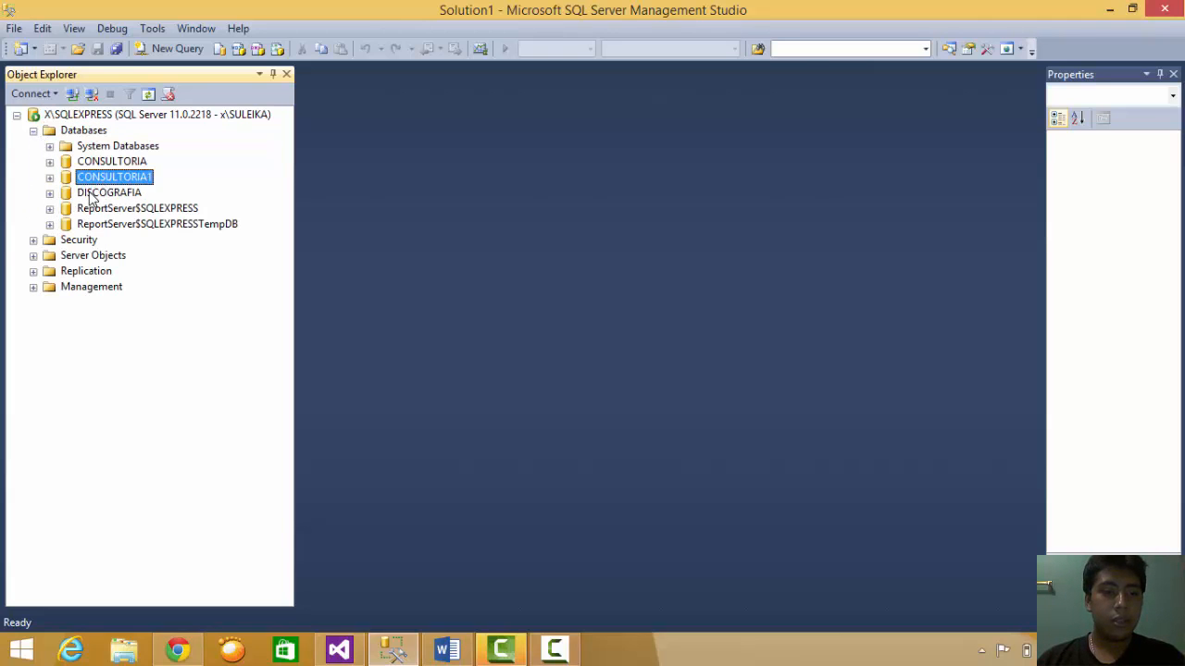
right_click(91, 193)
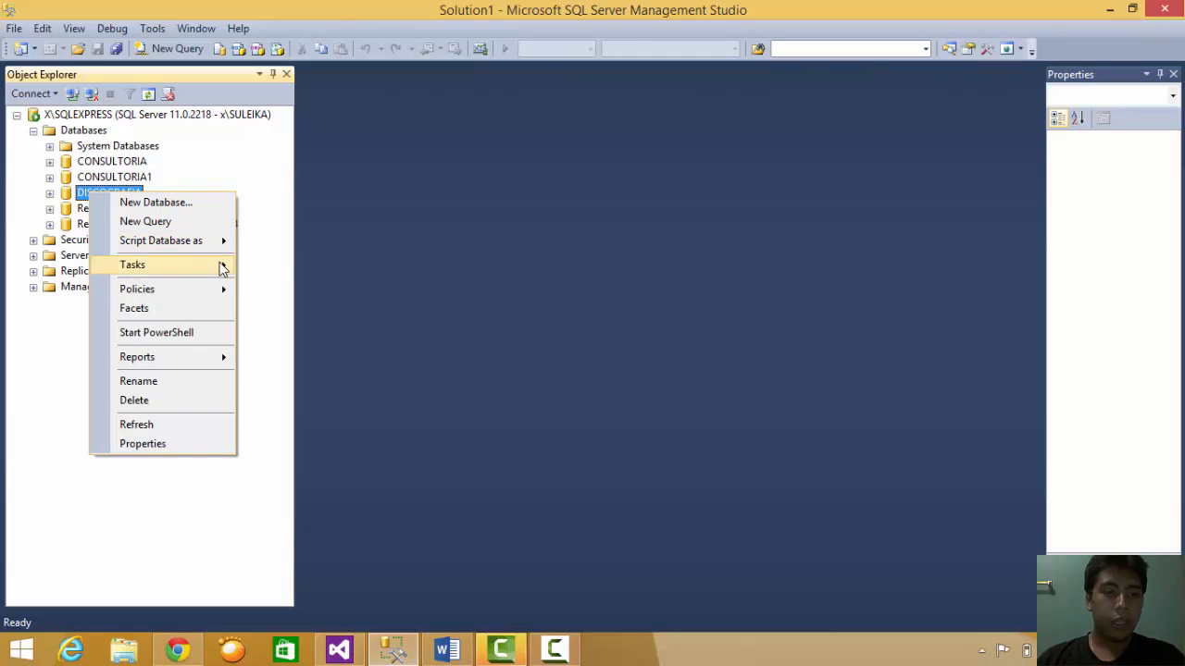
mouse_move(223, 268)
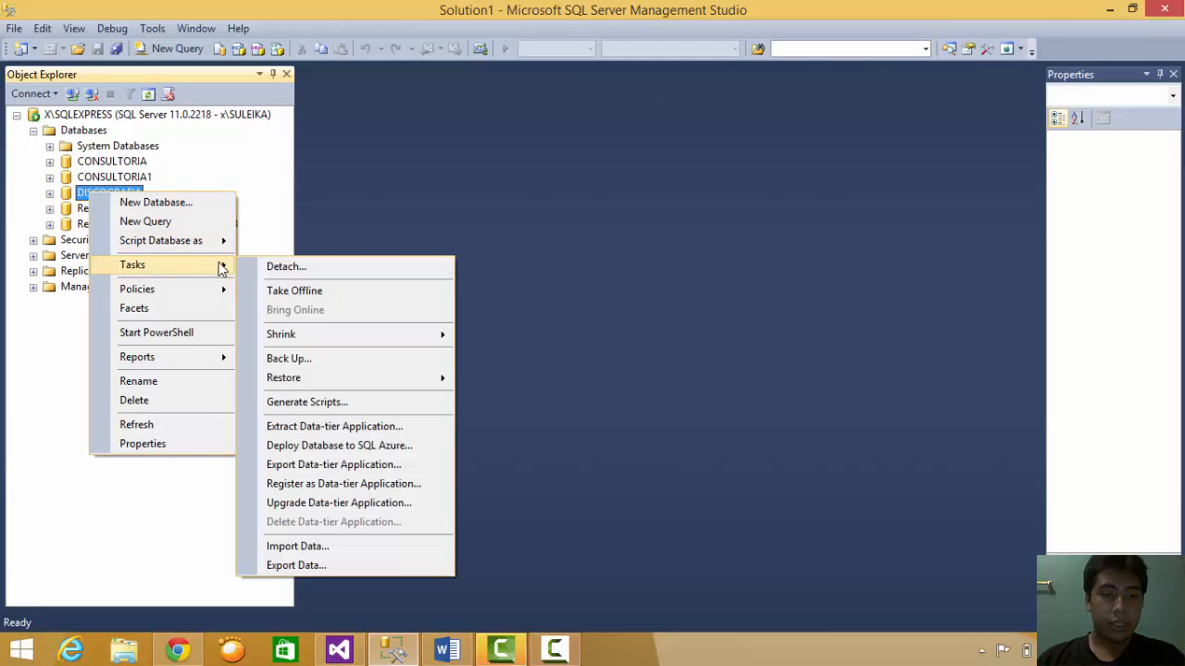
click(321, 362)
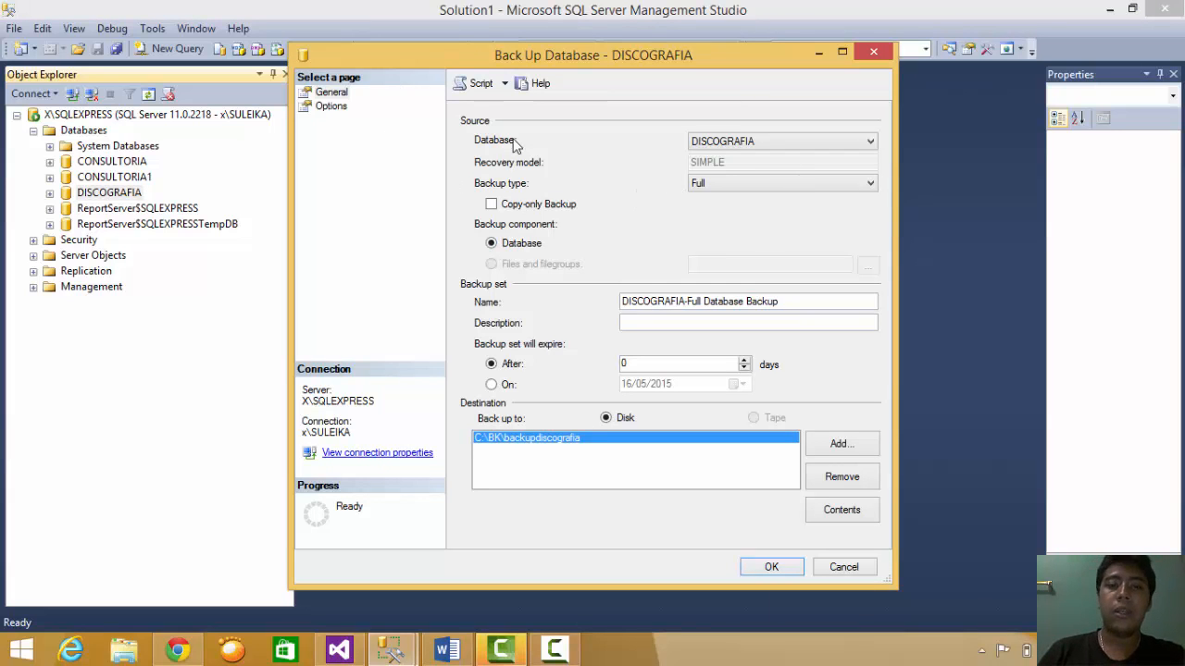
- Keep DISCOGRAFIA with a Full backup type and remove the C:\BK\backupdiscografia destination
click(554, 651)
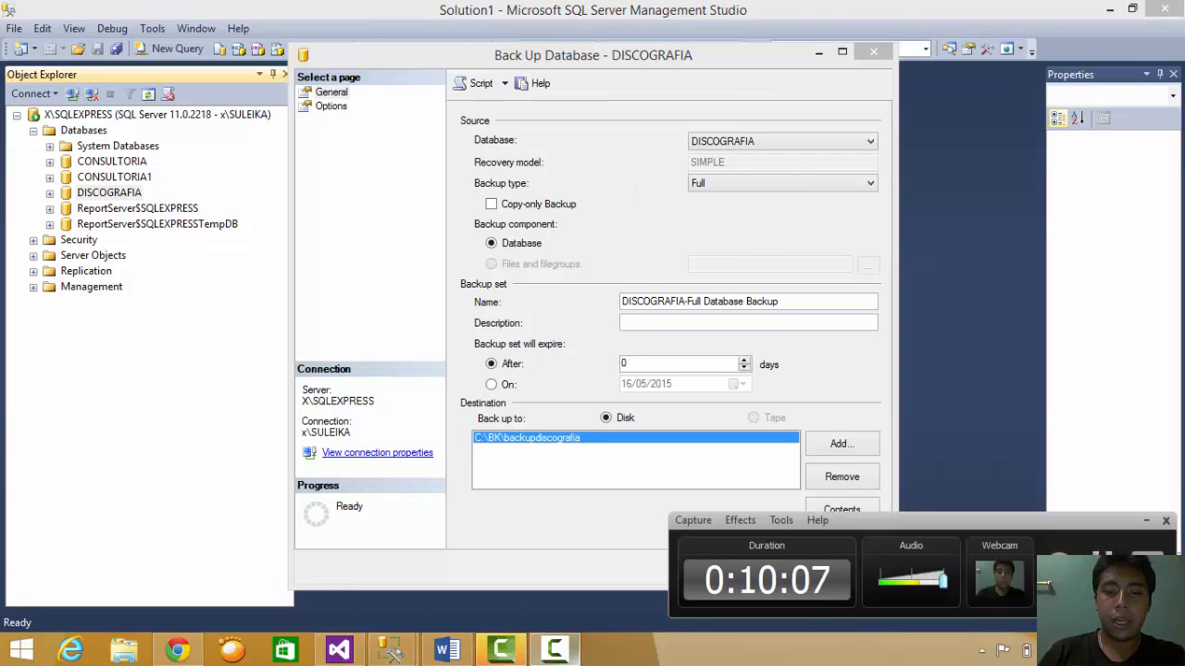
click(1146, 520)
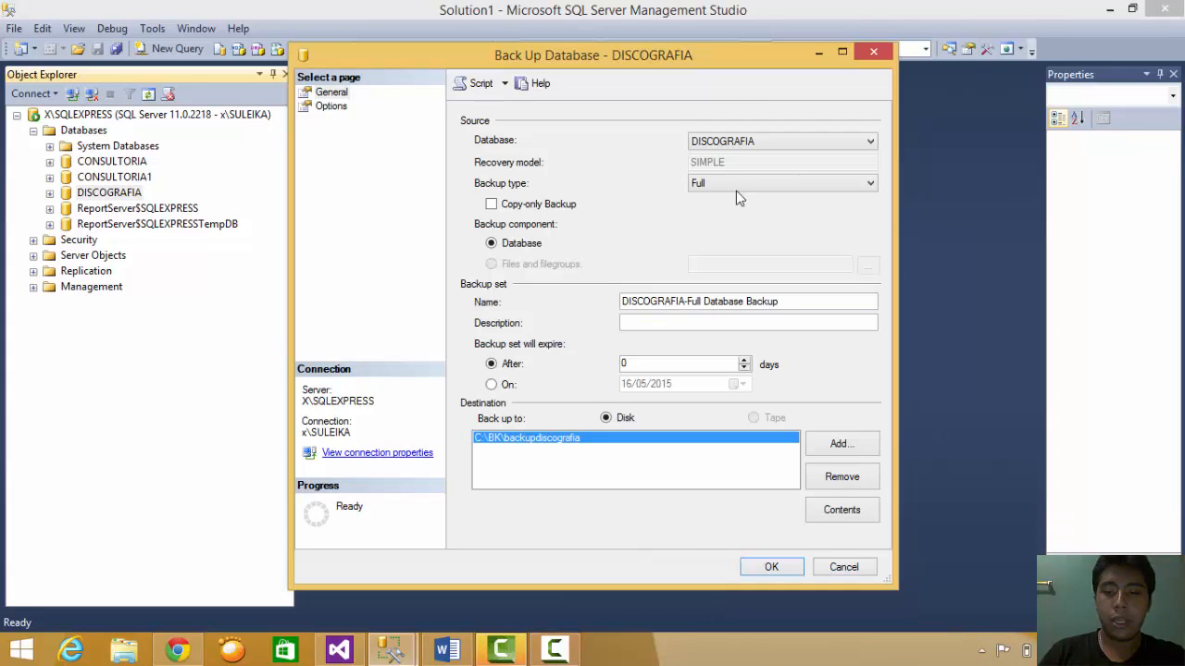
click(738, 141)
click(739, 141)
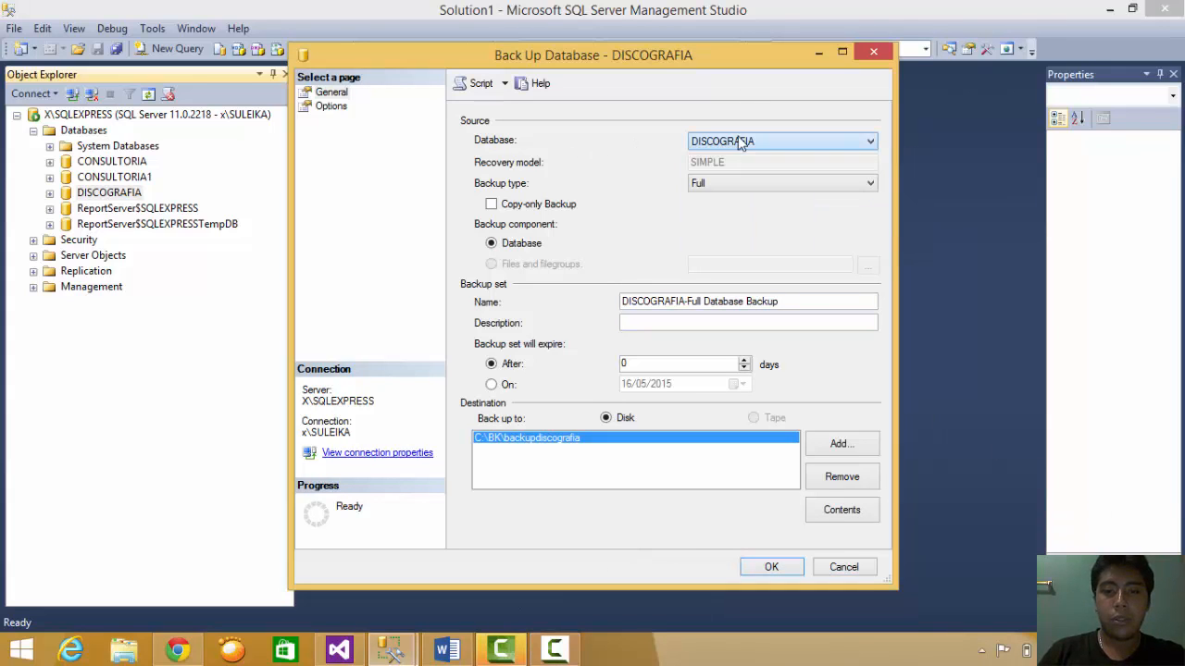
click(700, 190)
click(713, 190)
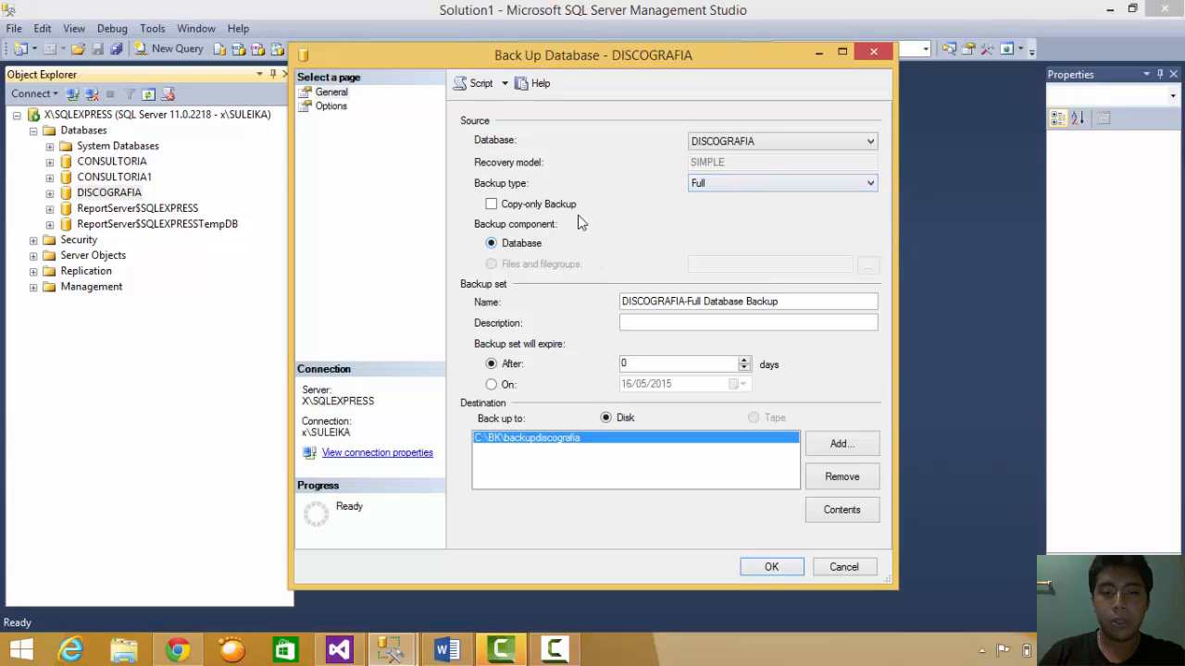
click(863, 478)
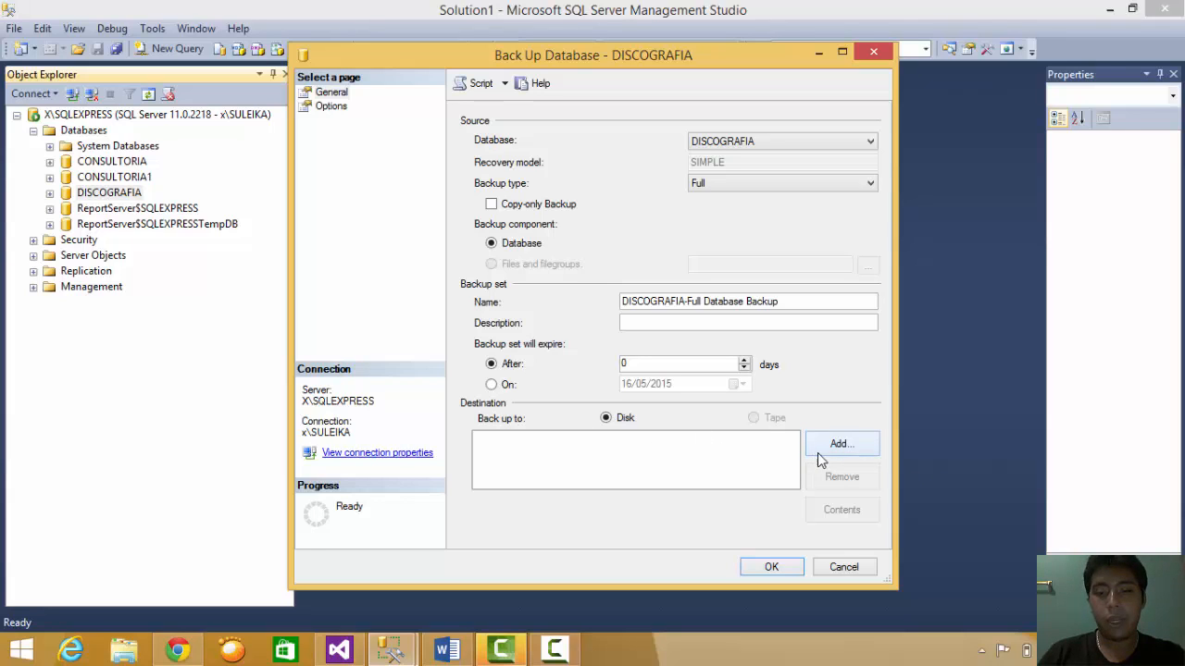
- Add a new backup destination and browse to the C:\BK folder
click(866, 452)
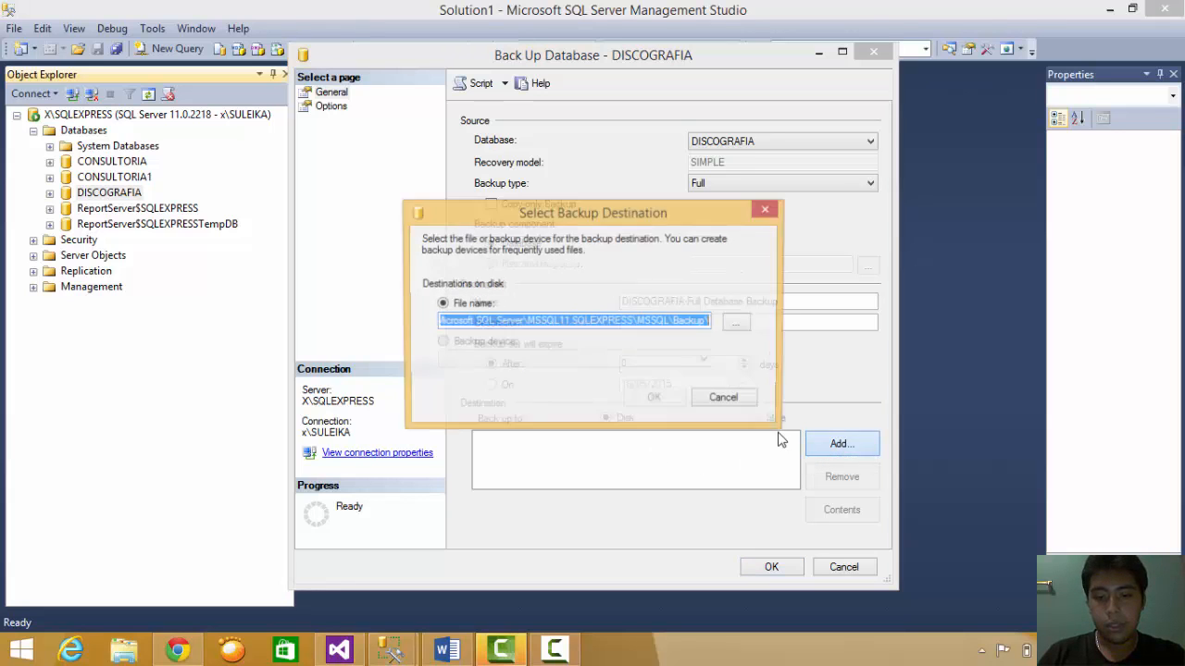
click(744, 328)
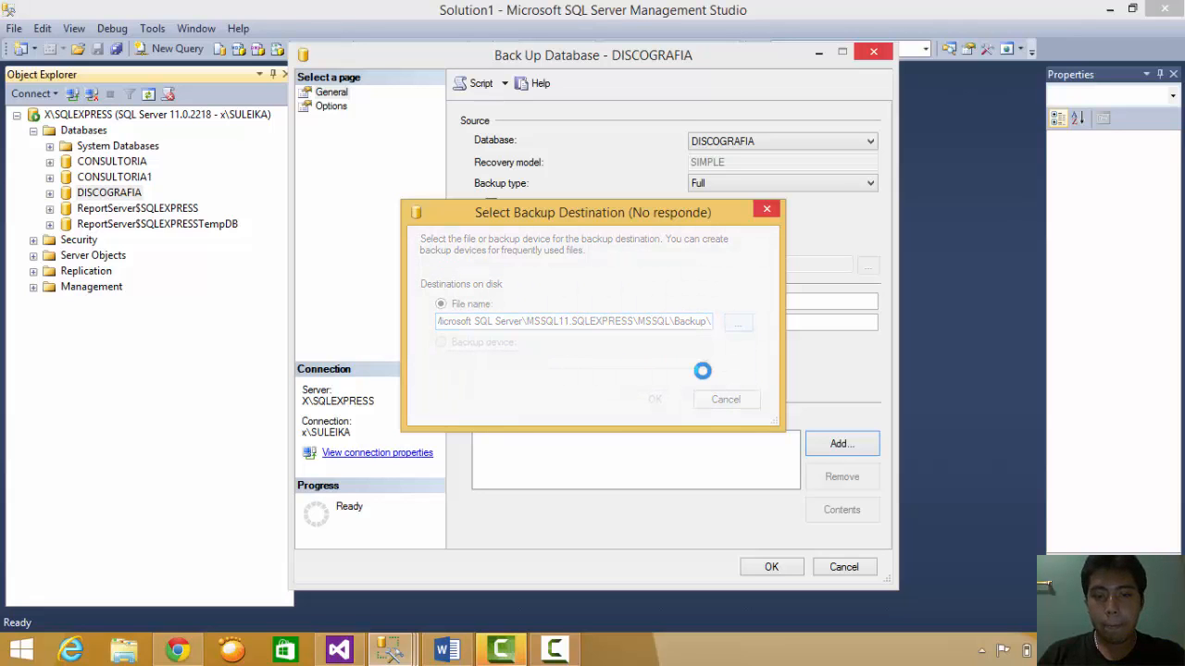
click(570, 651)
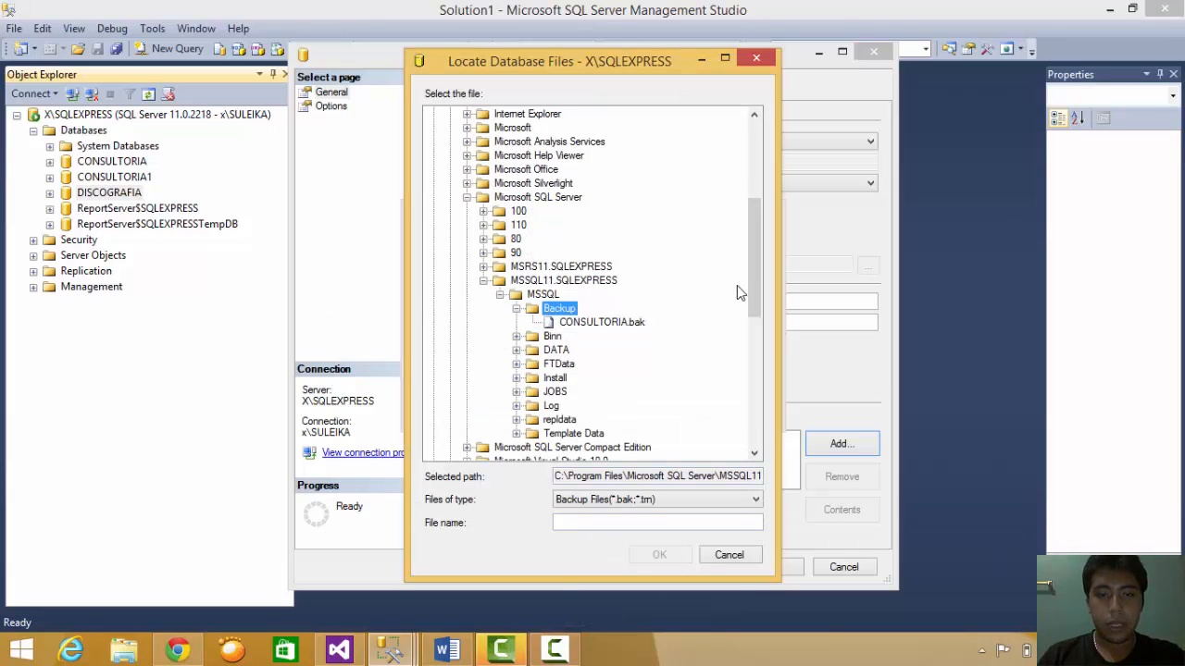
drag(754, 287, 709, 145)
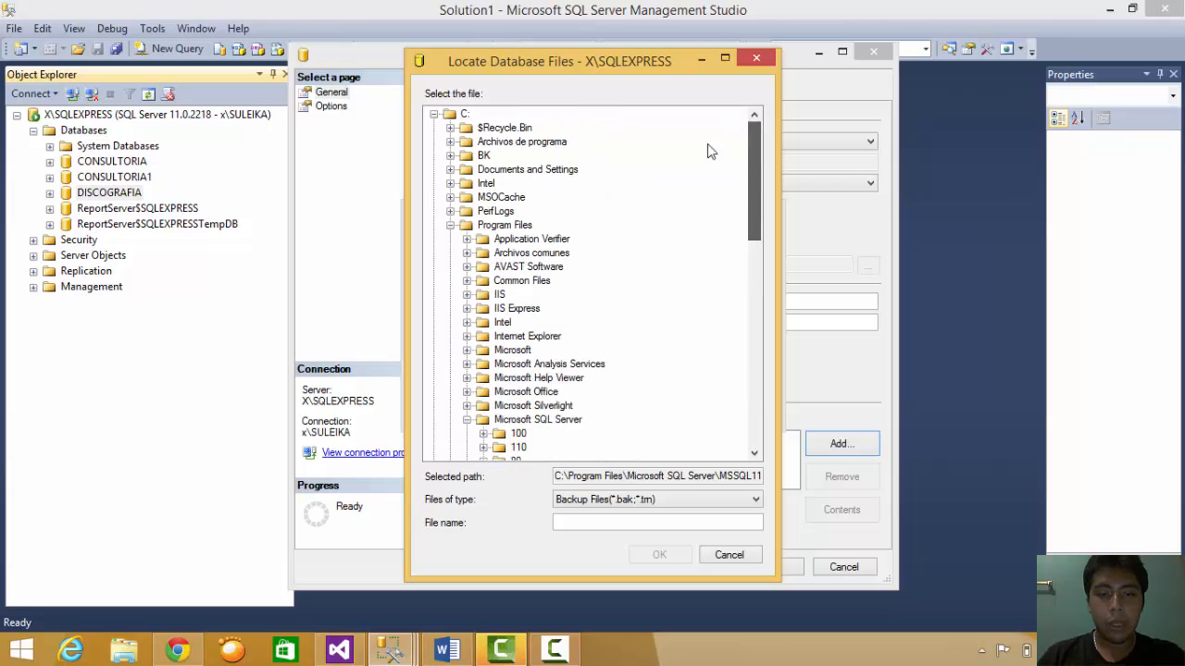
click(482, 156)
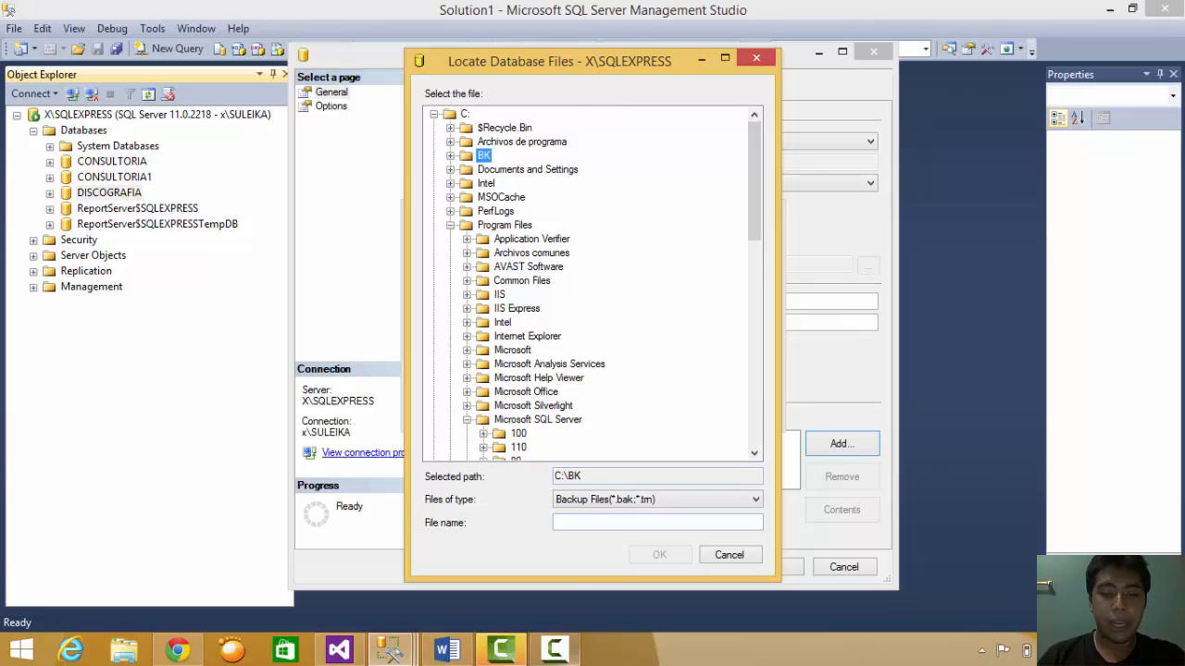
click(563, 653)
click(563, 654)
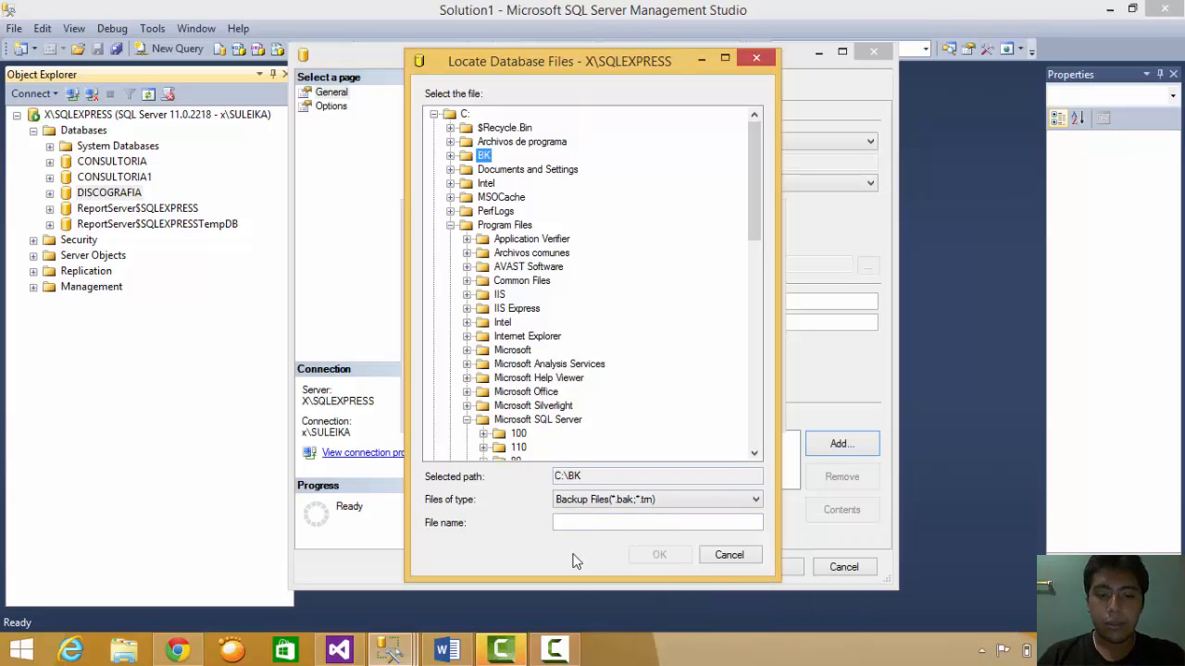
click(555, 651)
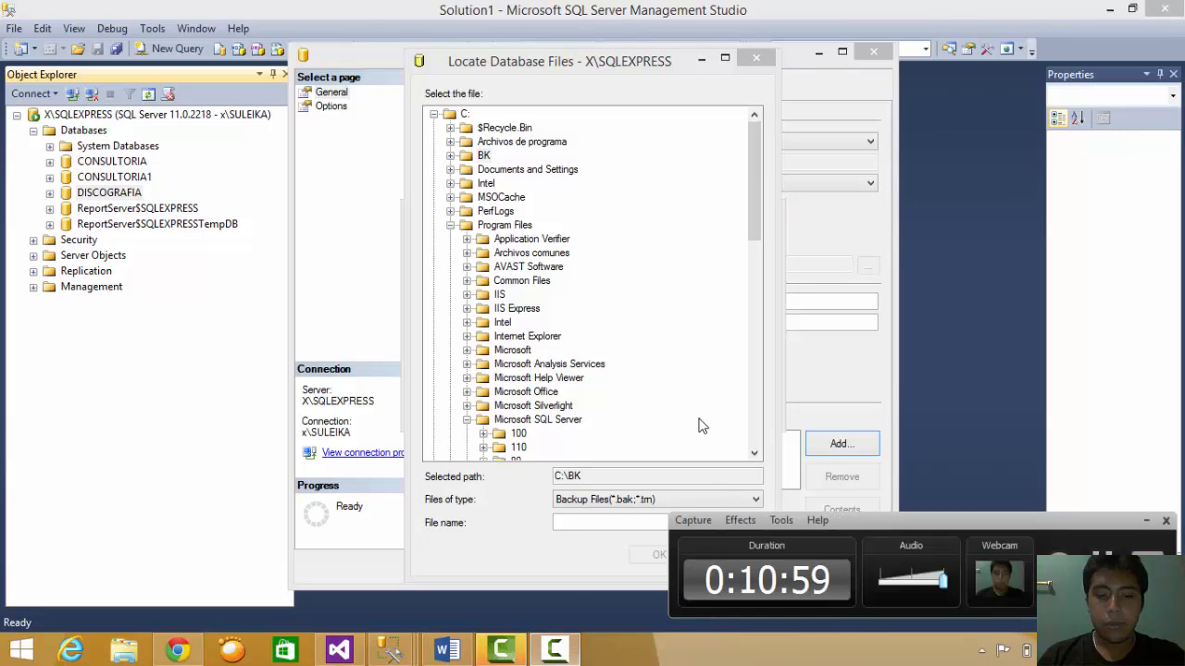
click(1146, 522)
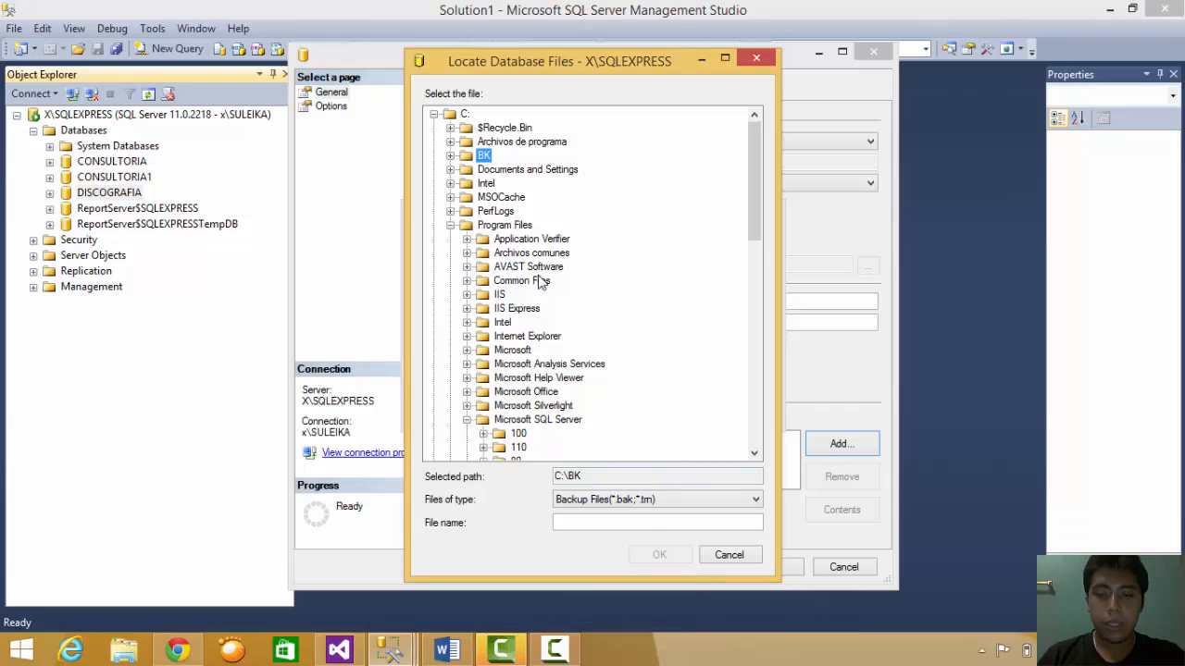
- Name the file backup_discografia, confirm C:\BK\backup_discografia, and start the full backup
click(601, 521)
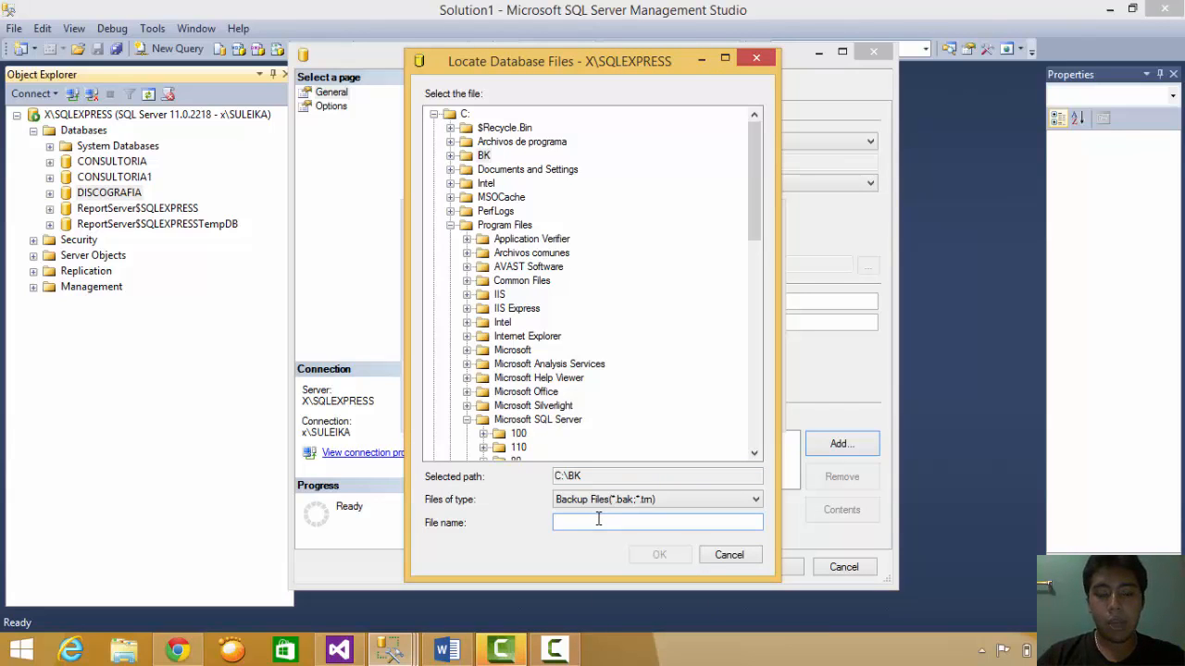
text(backup_discografia)
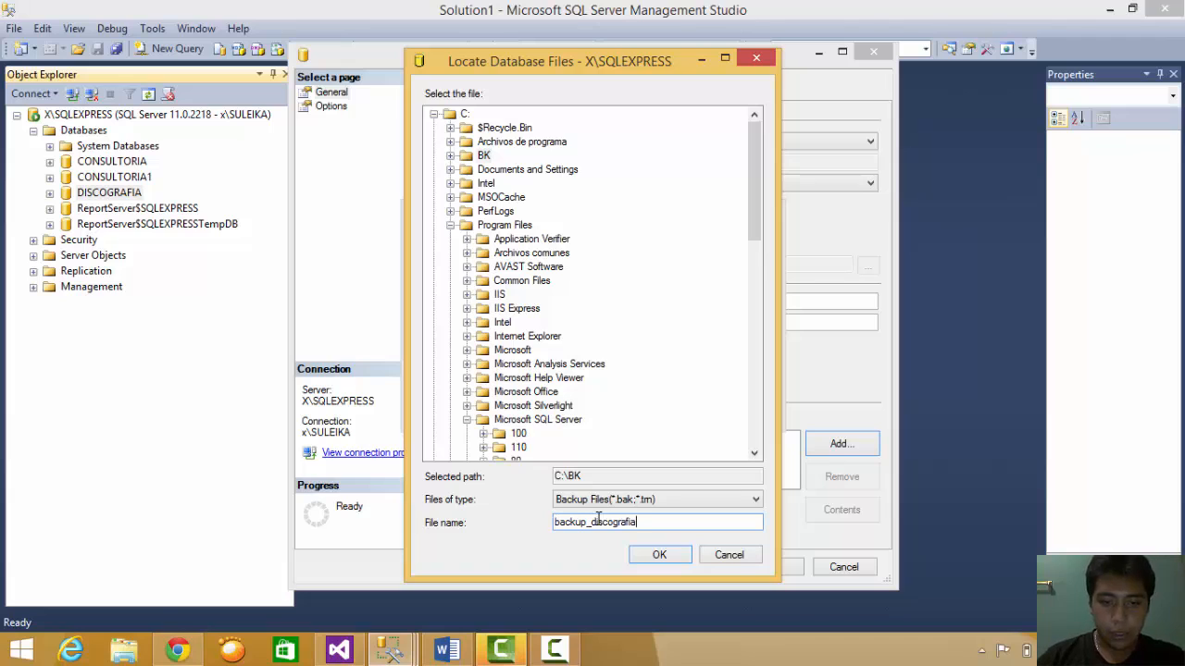
click(665, 556)
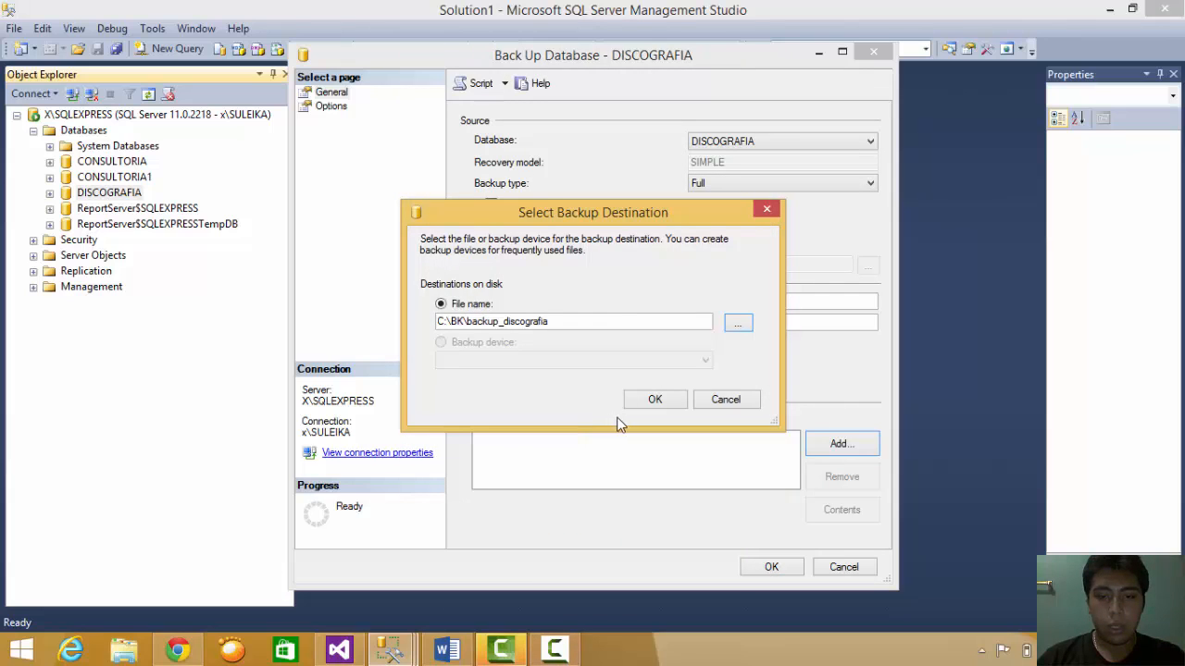
click(653, 403)
click(630, 441)
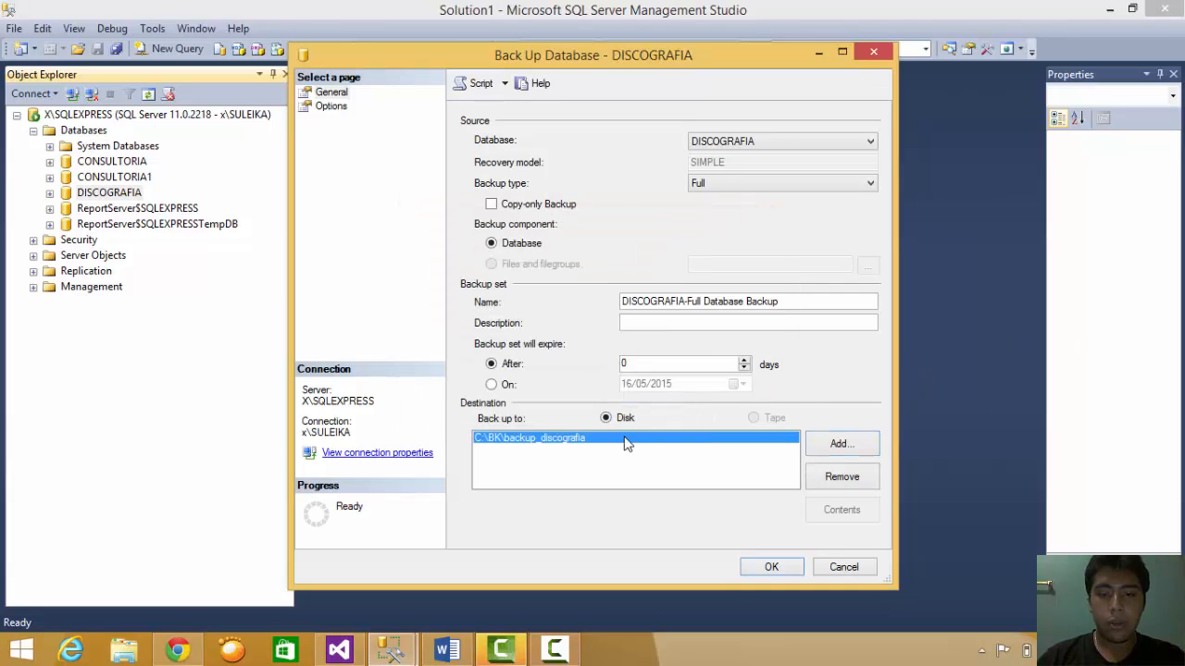
click(785, 568)
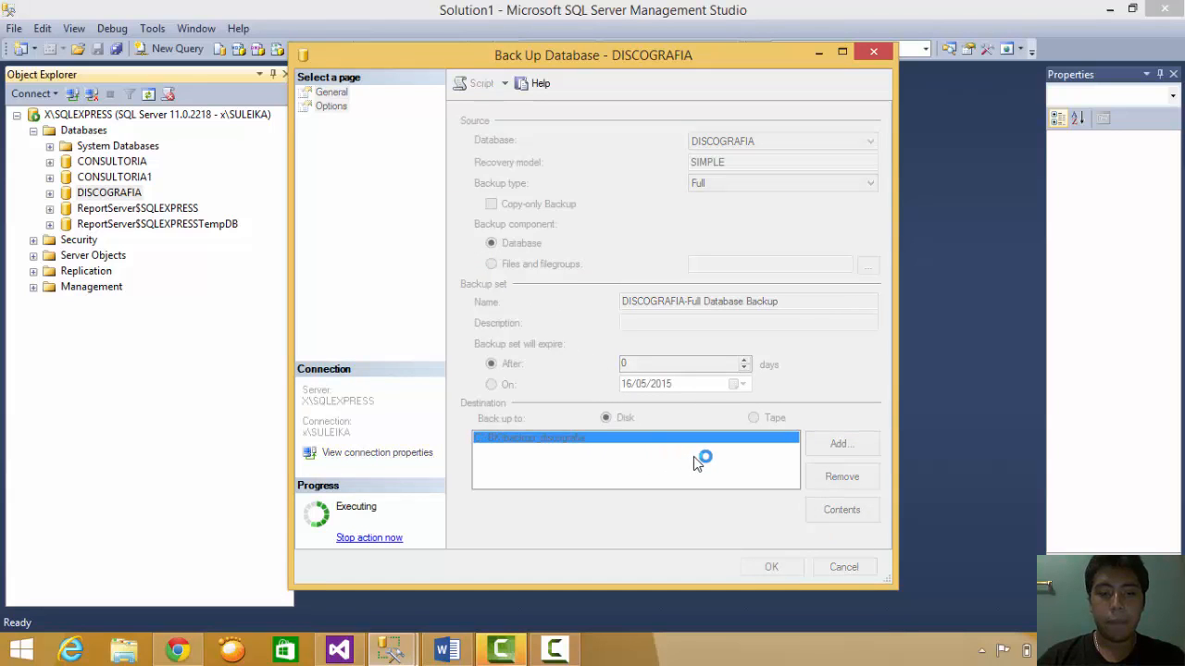
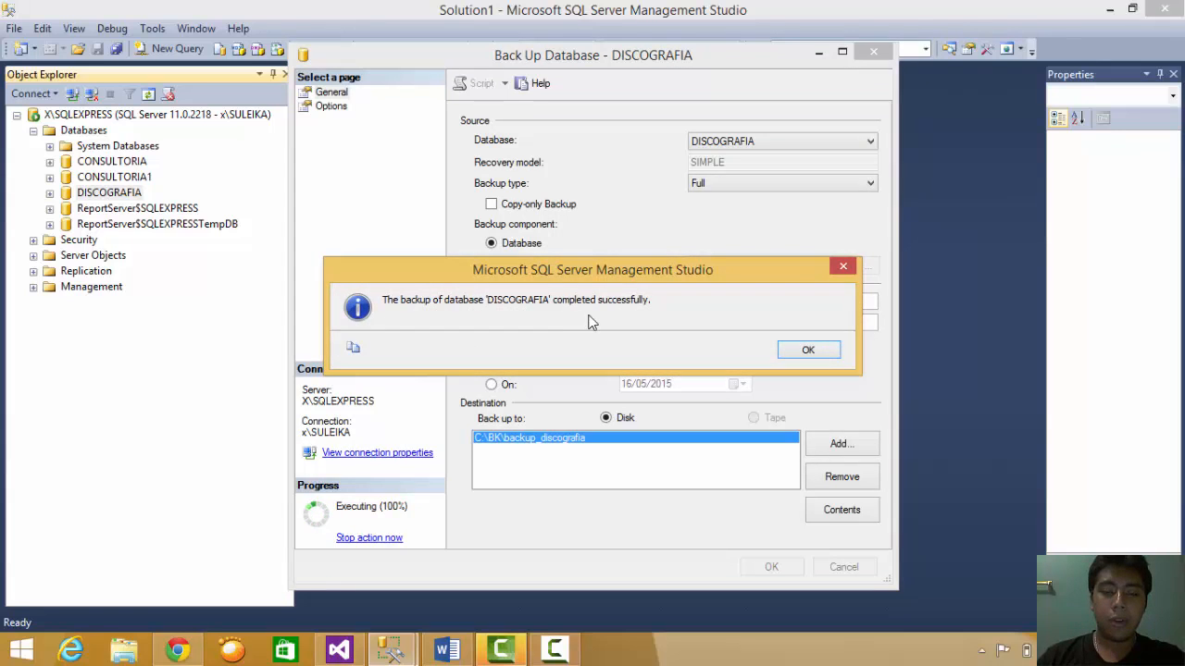
- Dismiss the backup success message and expand the DISCOGRAFIA database
click(805, 356)
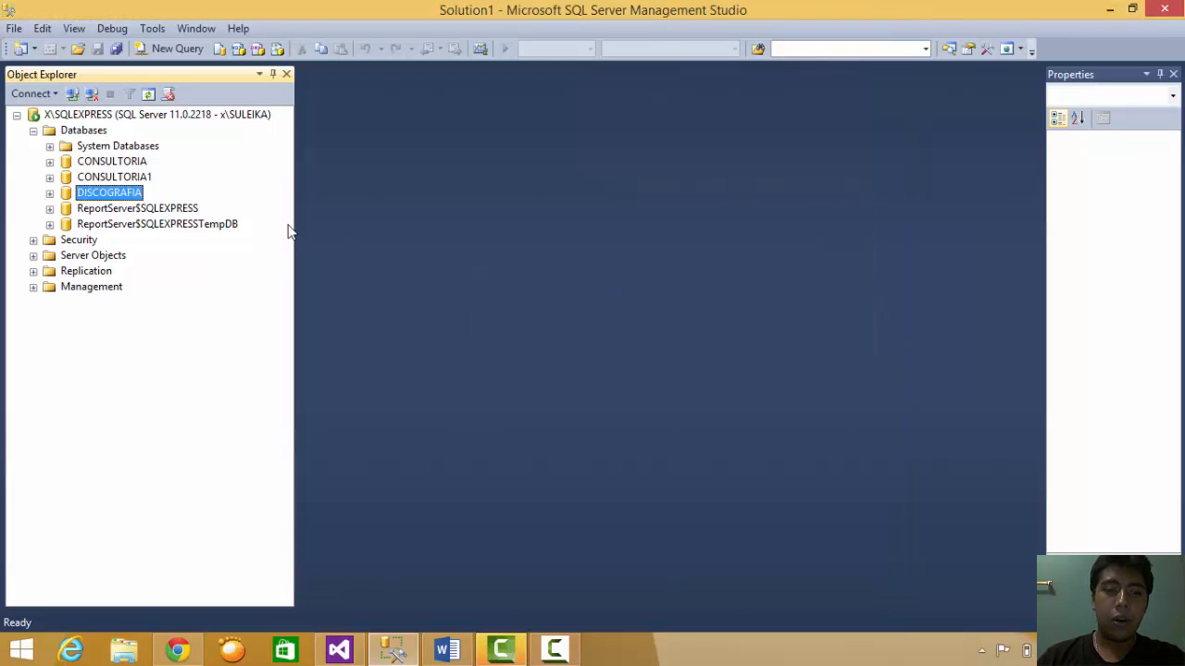
right_click(90, 197)
click(167, 535)
click(50, 193)
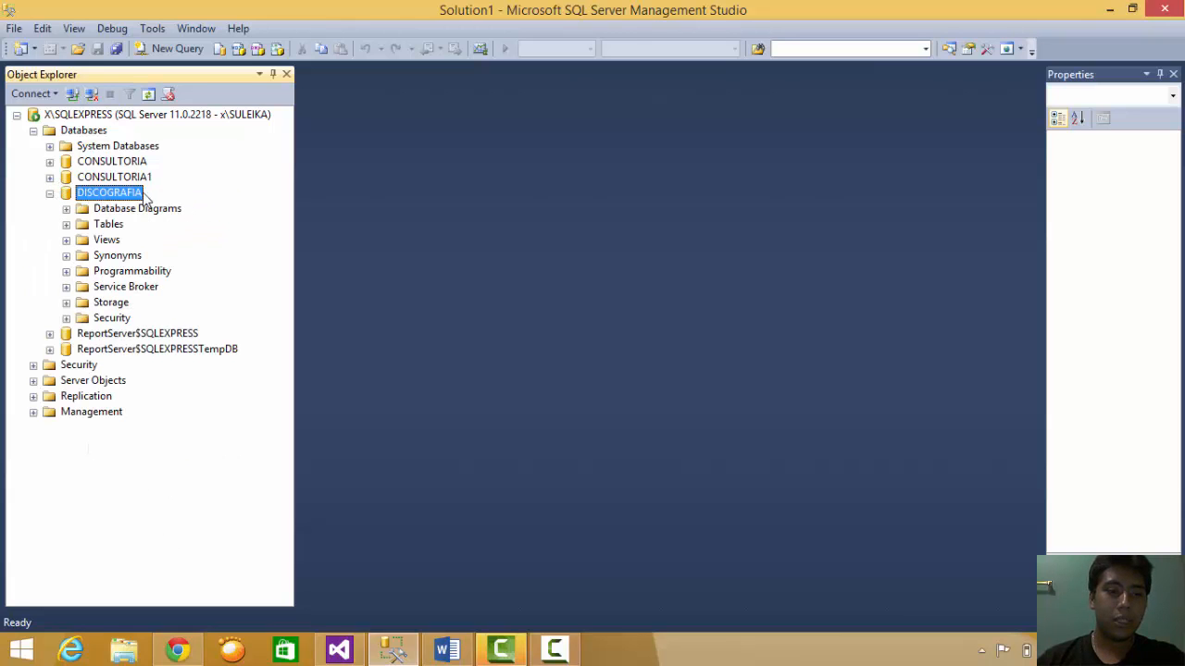
click(50, 195)
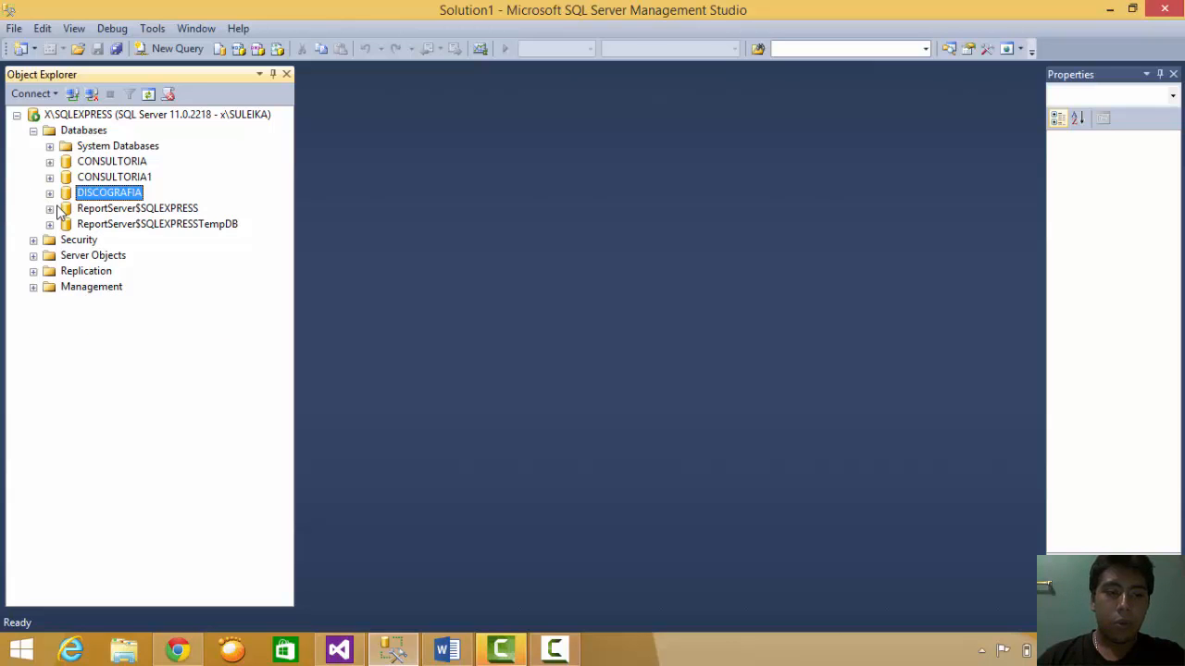
click(50, 193)
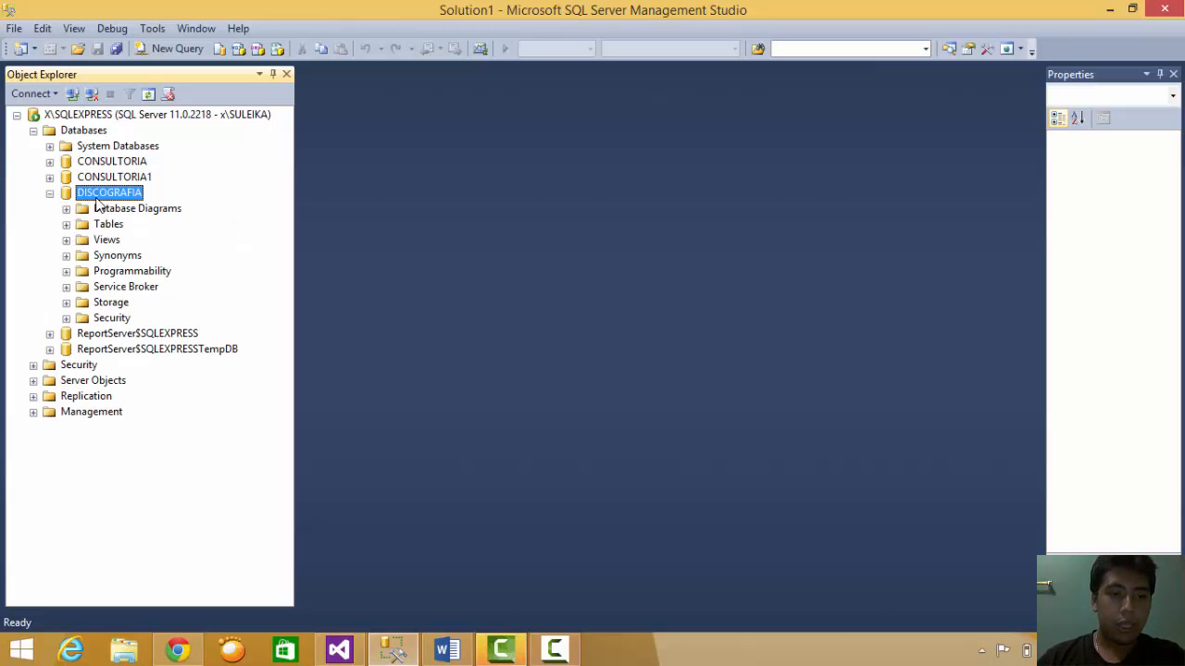
- List DISCOGRAFIA's seven tables and select the COMPAÑIA table
right_click(96, 197)
click(16, 229)
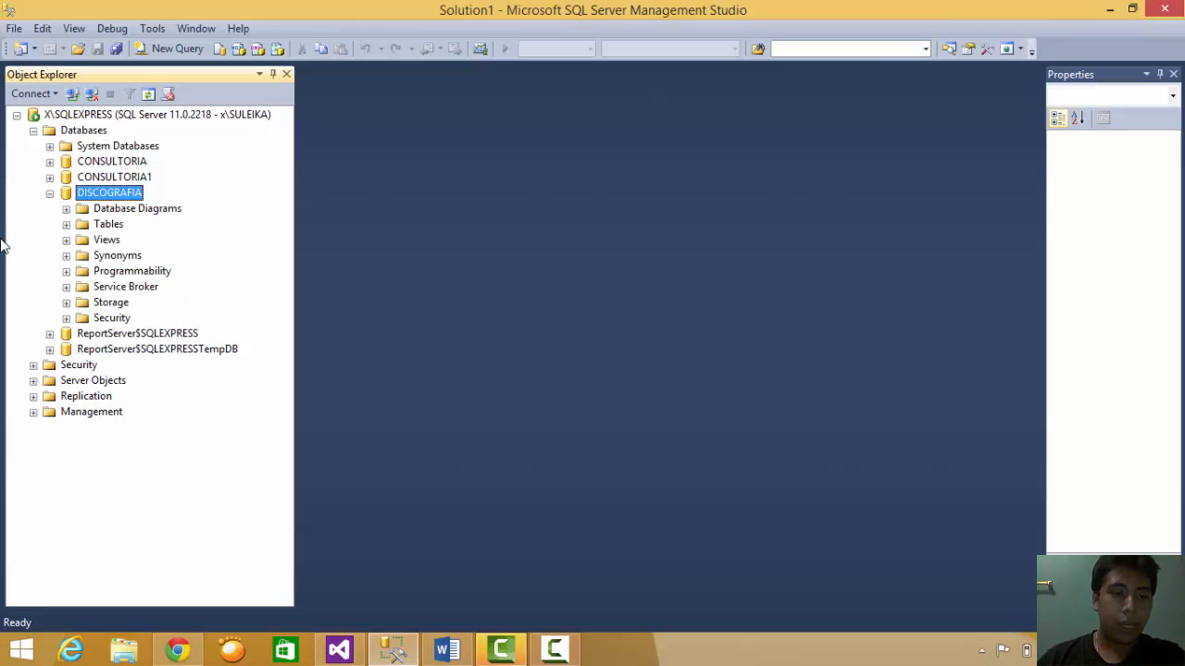
click(67, 225)
click(127, 271)
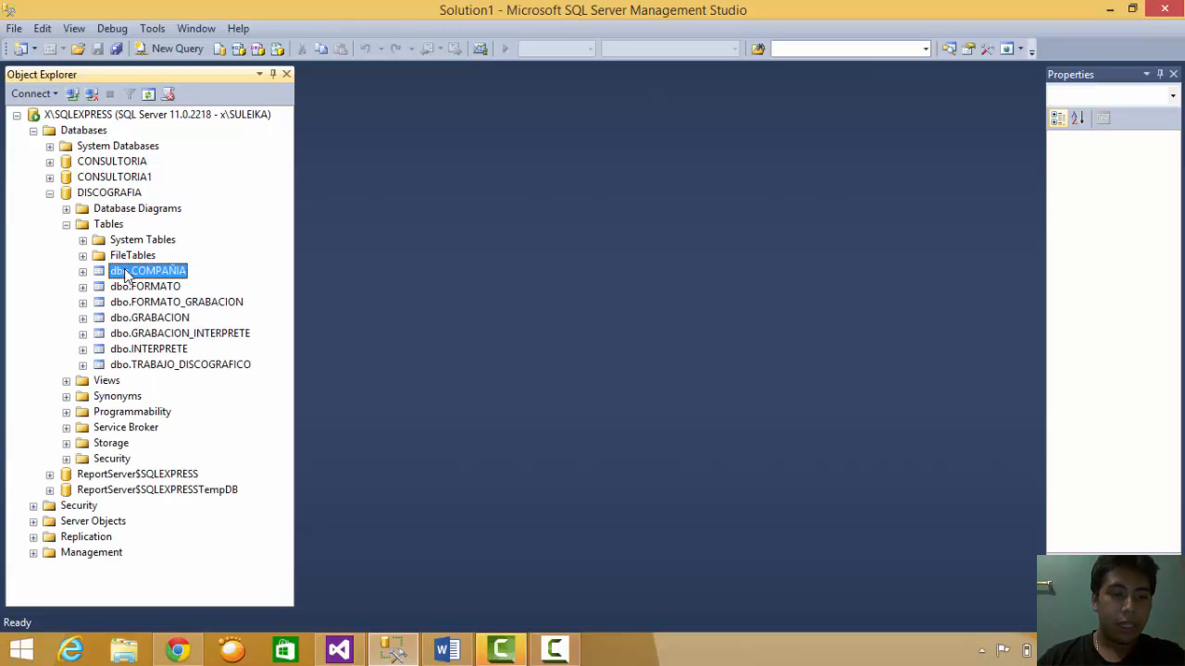
right_click(124, 269)
- Add and save a COMPAÑIA row with name and address 'eliminar', city 'frf', phone 'rfrf'
click(188, 337)
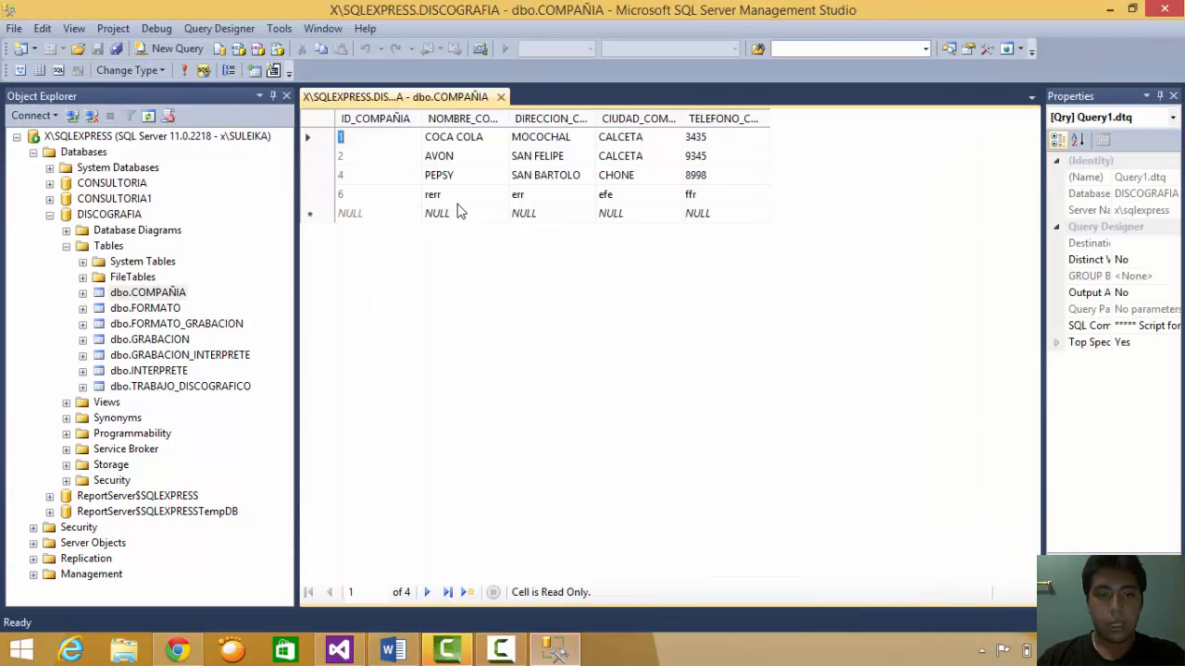
click(466, 215)
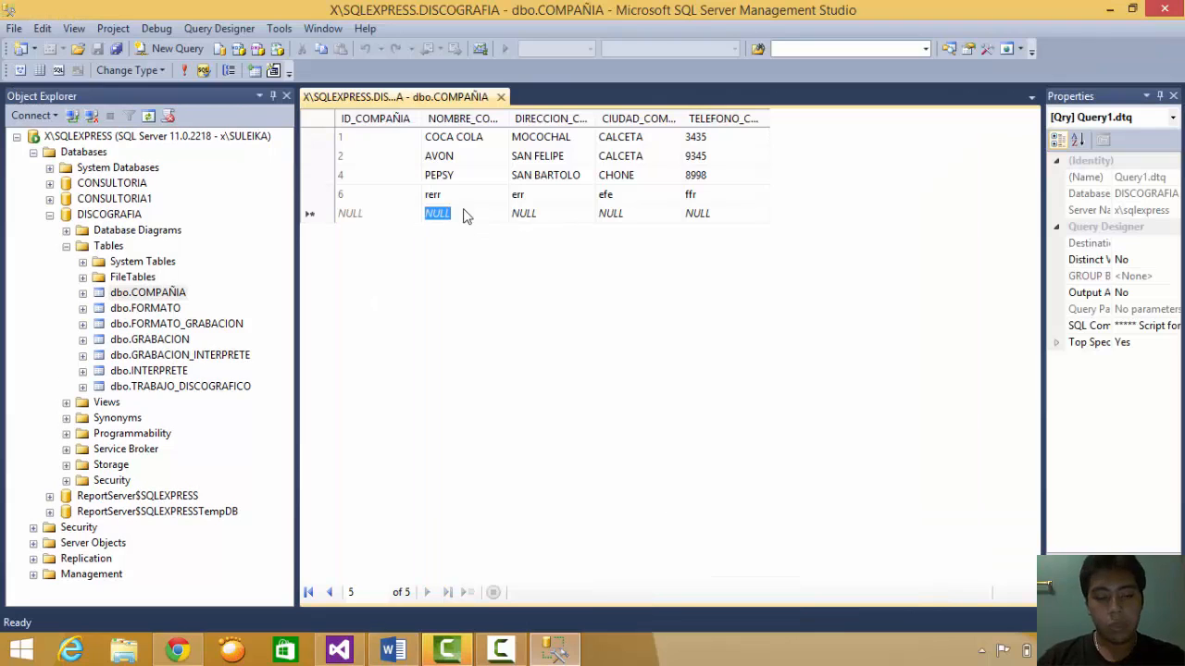
text(eliminar)
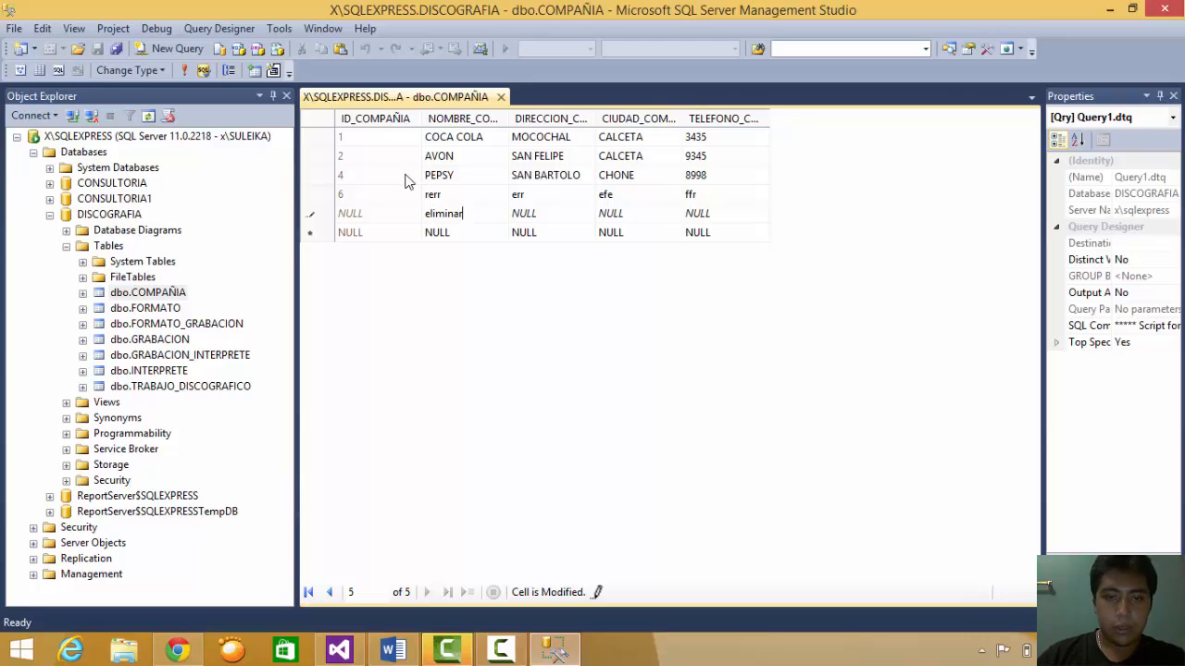
click(526, 216)
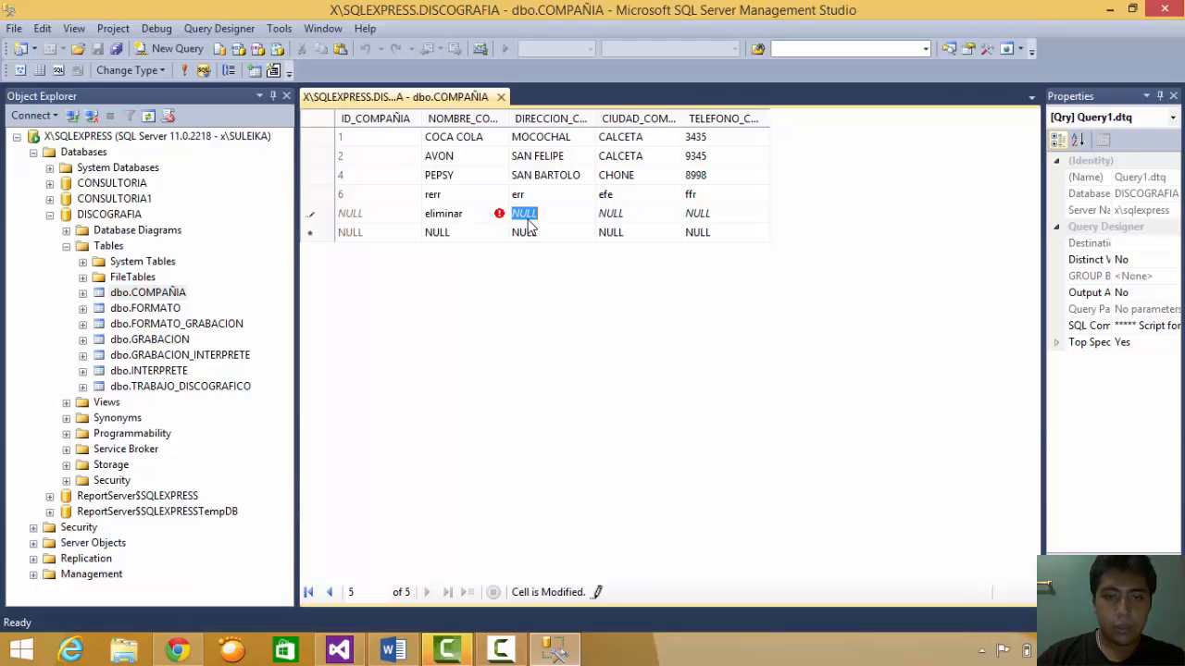
text(eliminar)
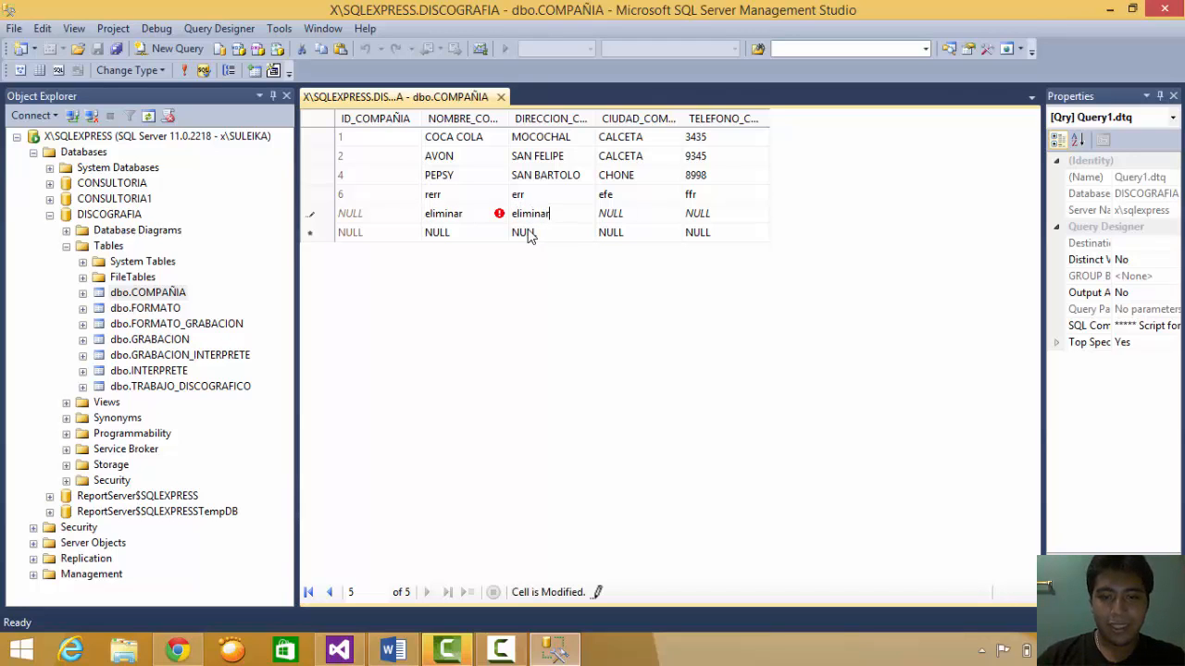
click(644, 216)
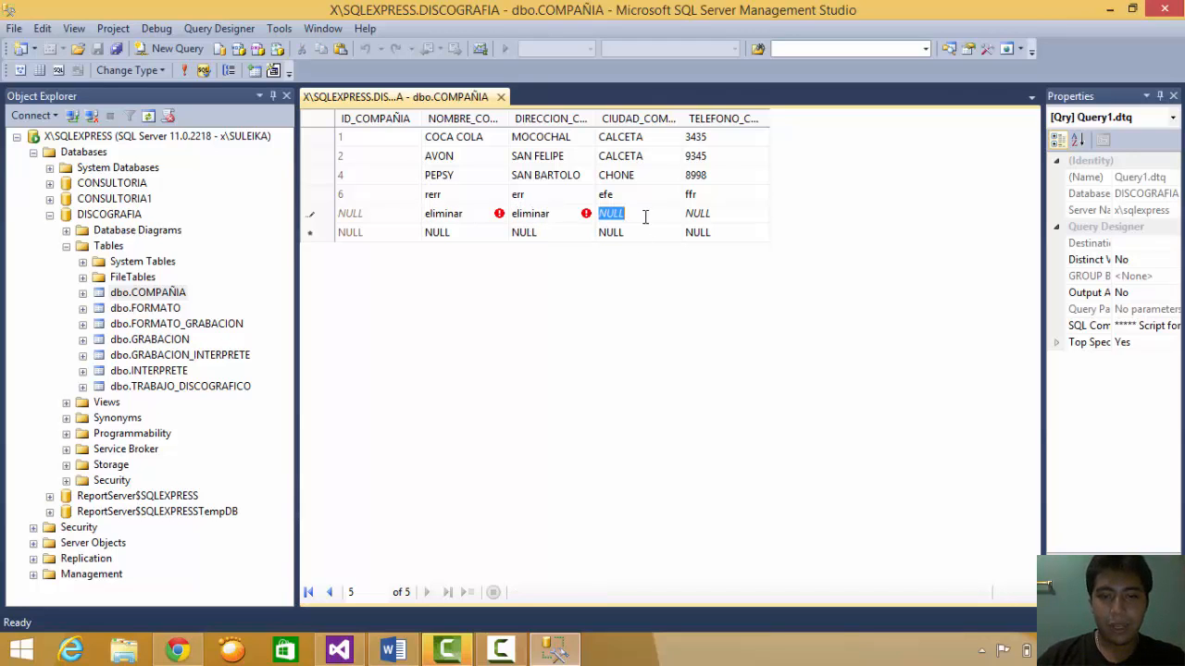
text(frf)
click(693, 217)
text(rfrf)
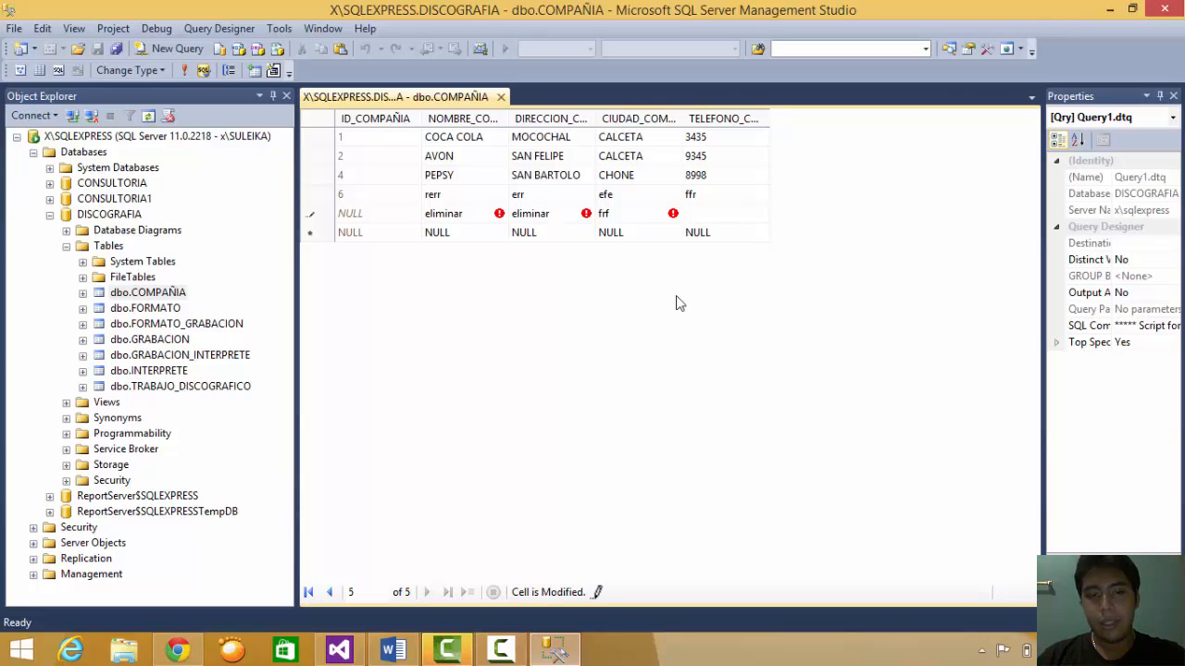
key(Return)
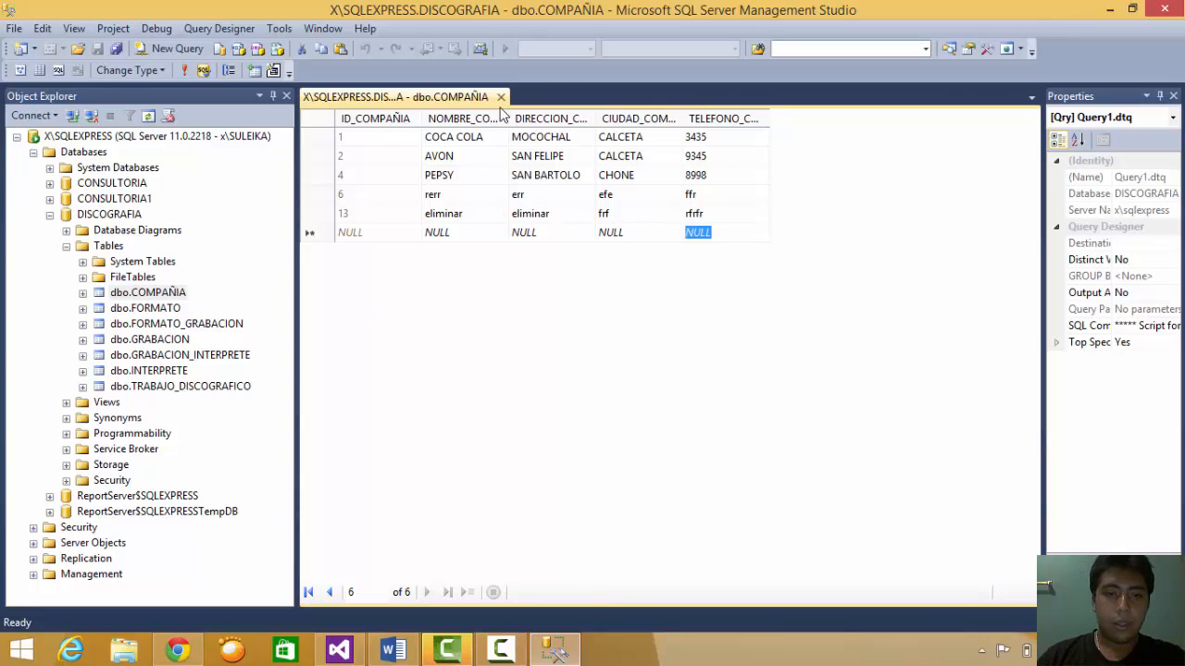
- Close the dbo.COMPAÑIA editing tab and collapse the DISCOGRAFIA tree to the database list
click(500, 96)
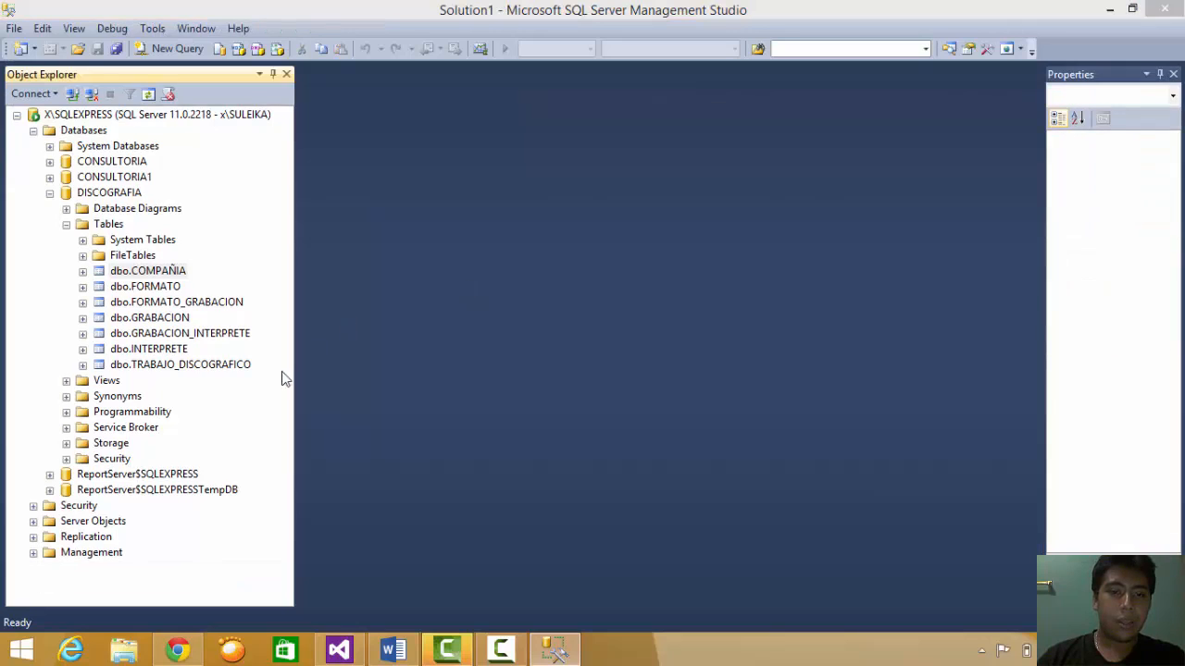
click(66, 225)
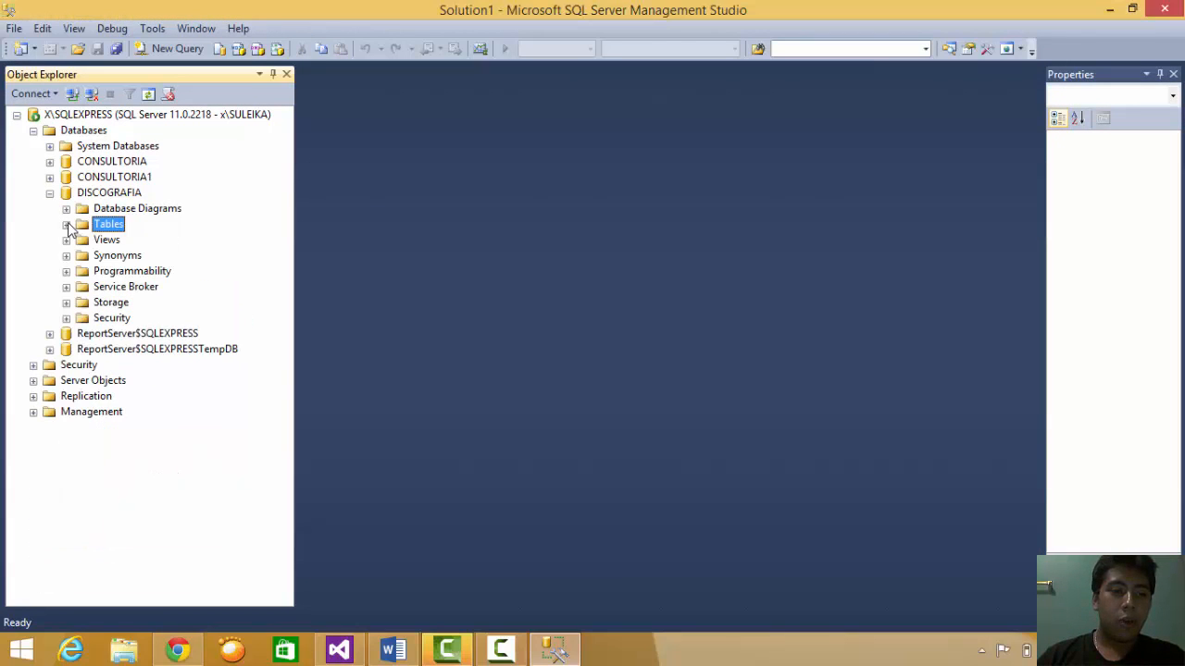
click(67, 225)
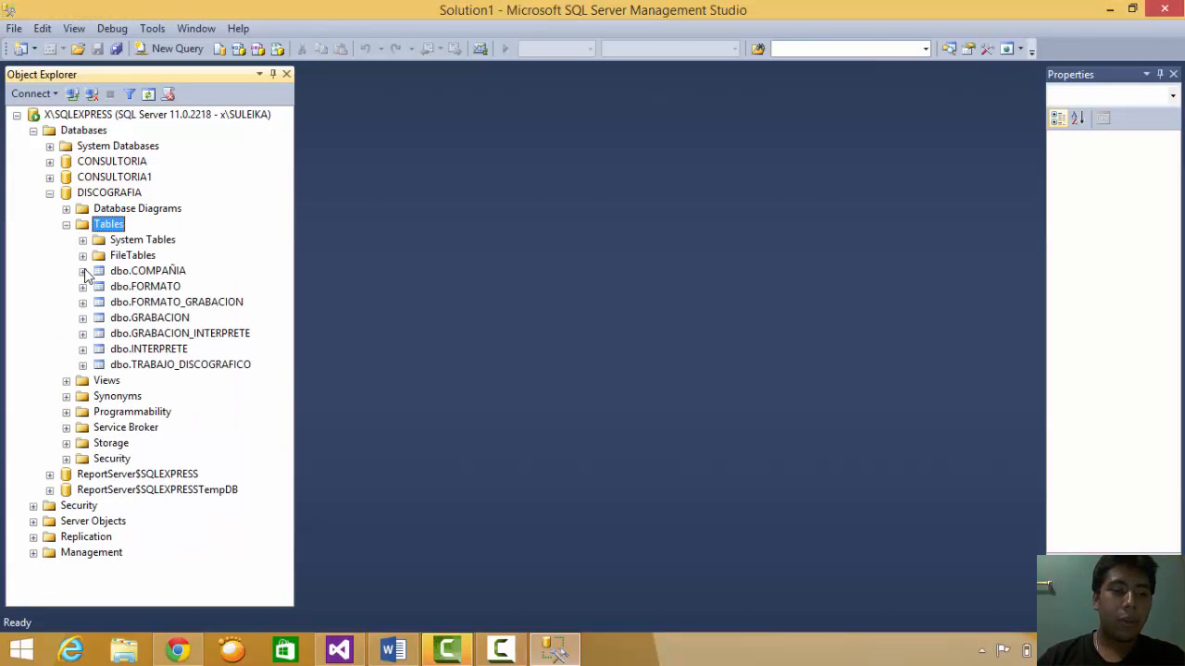
click(146, 273)
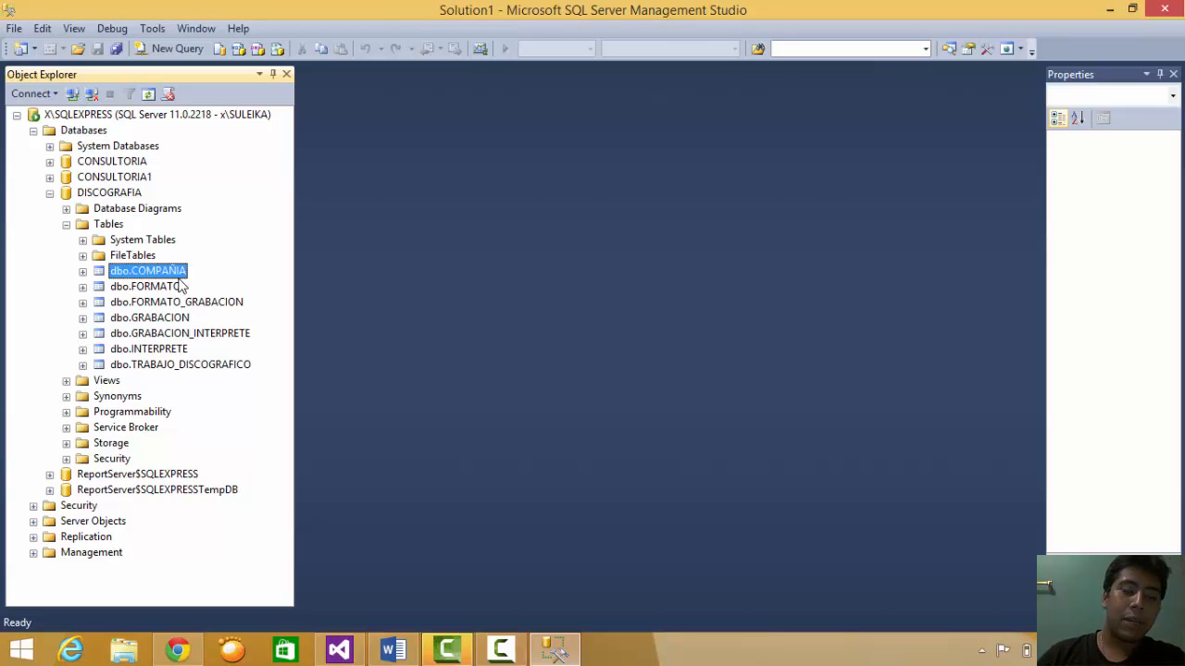
click(49, 193)
click(109, 192)
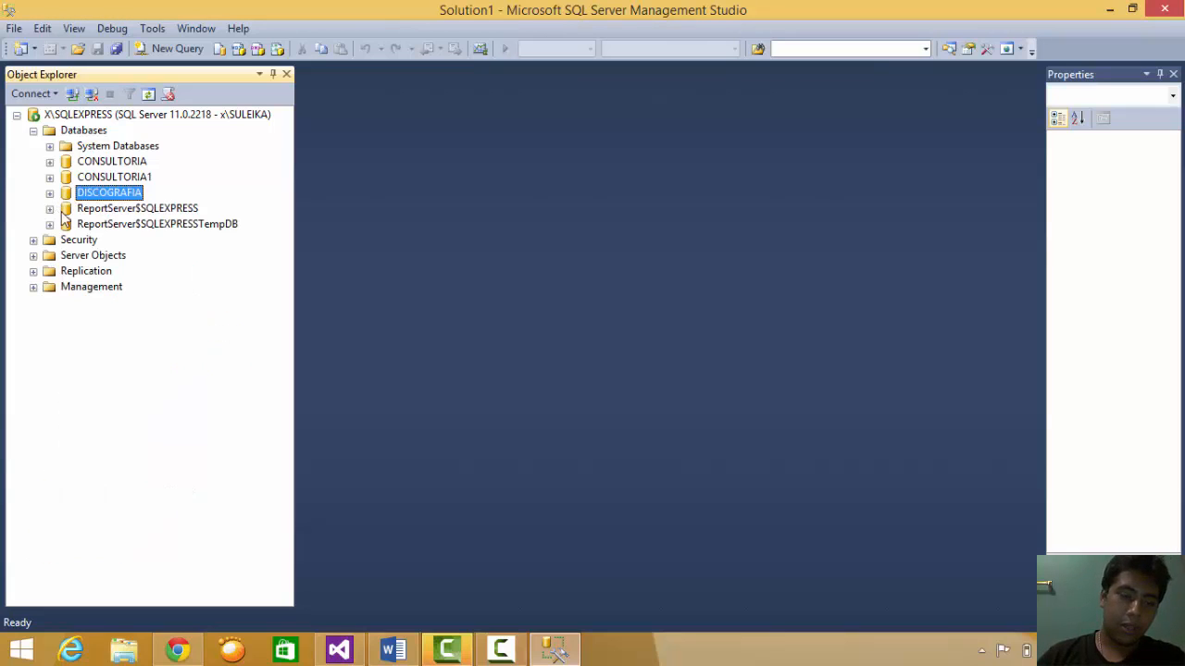
- Open the Restore Database dialog for DISCOGRAFIA with its full backup set ticked
right_click(118, 197)
mouse_move(234, 276)
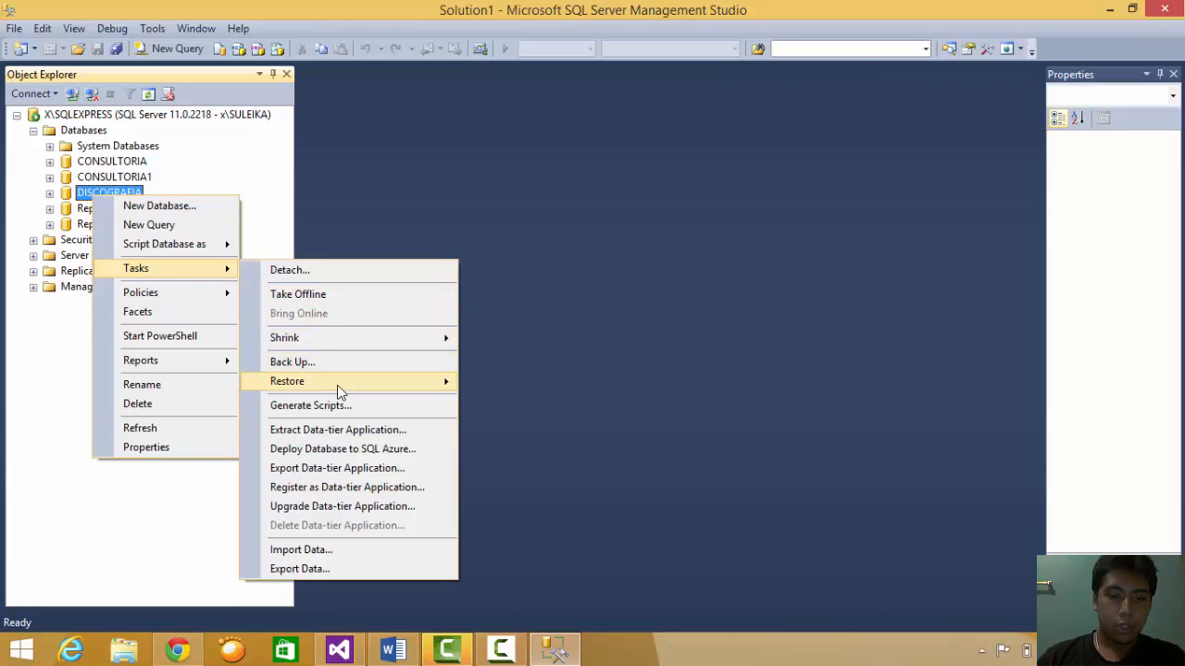
mouse_move(337, 385)
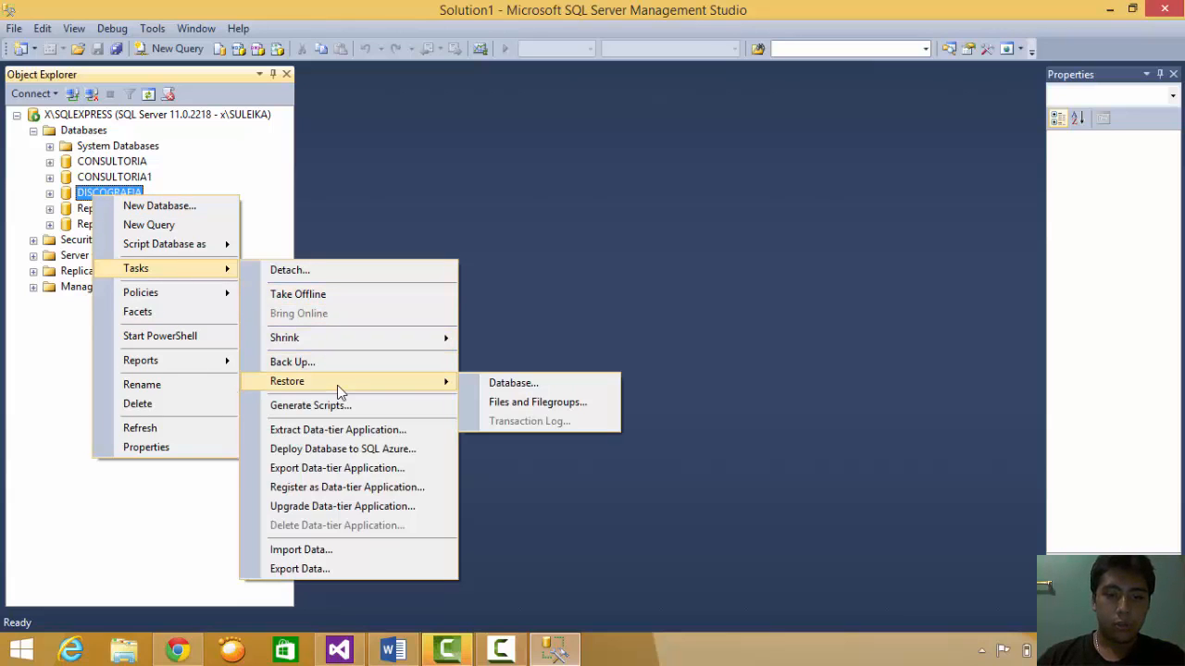
click(492, 384)
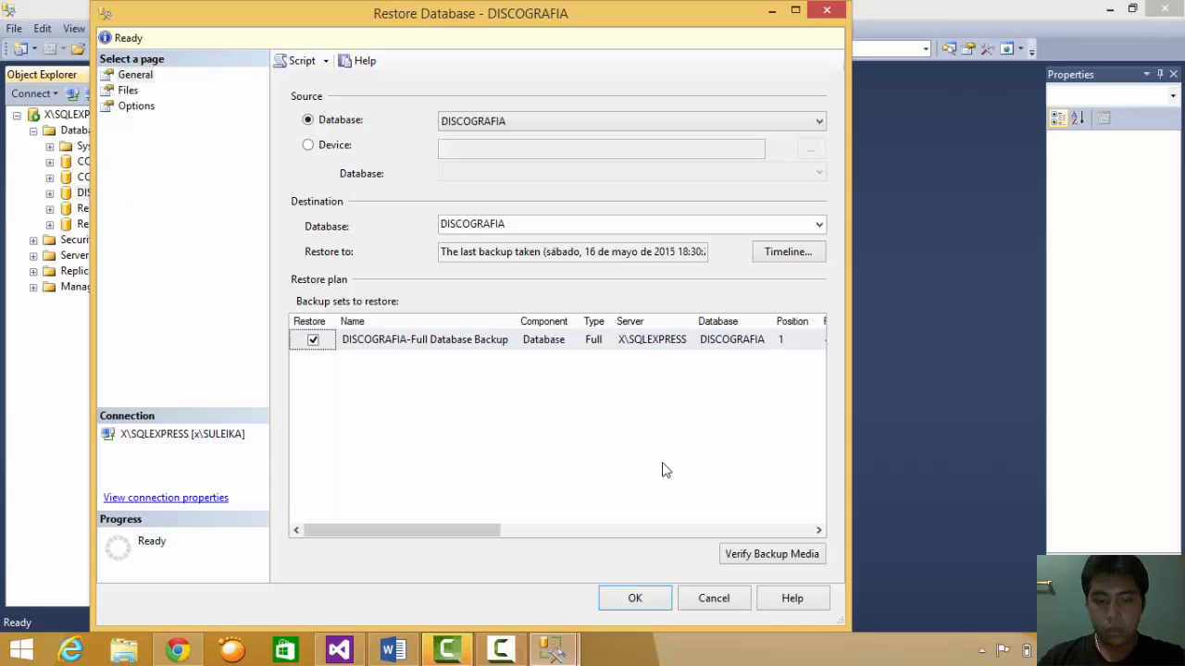
click(499, 650)
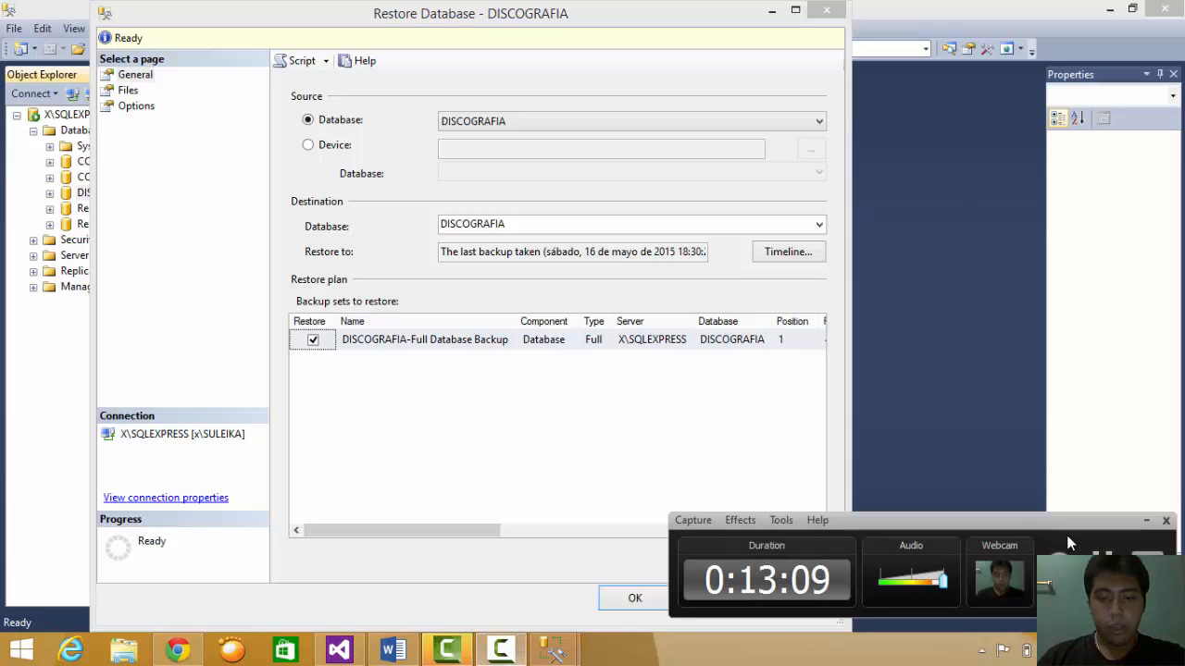
click(1146, 520)
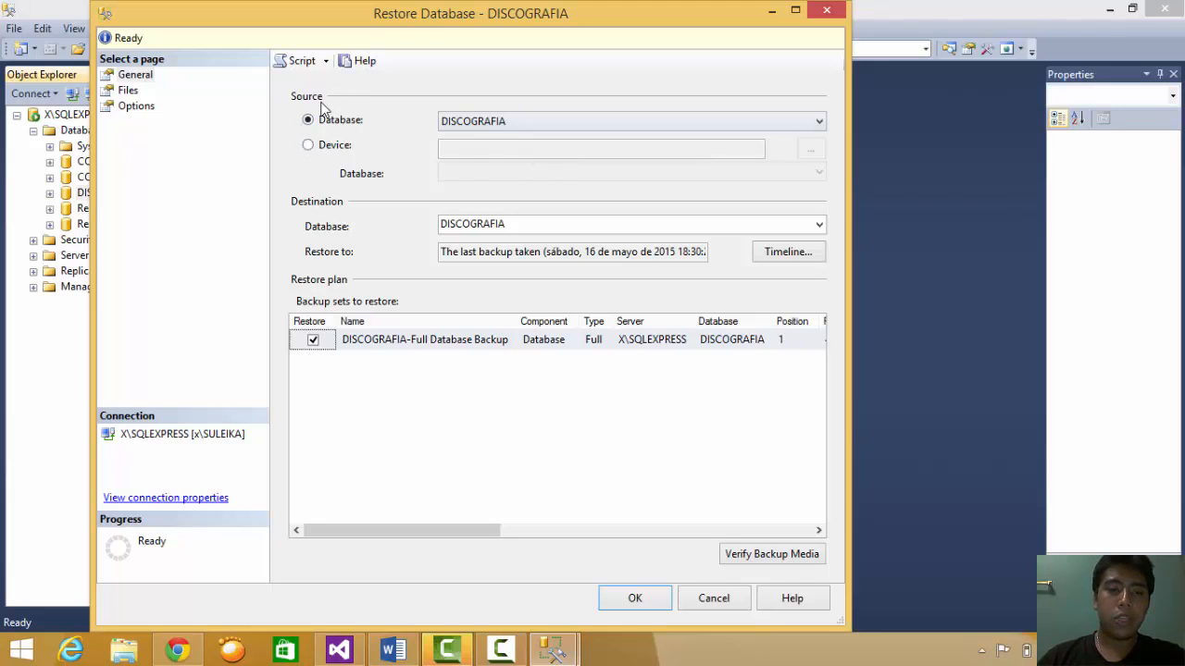
- Choose C:\BK\backup_discografia, listed with All Files(*), as the restore backup device
click(308, 147)
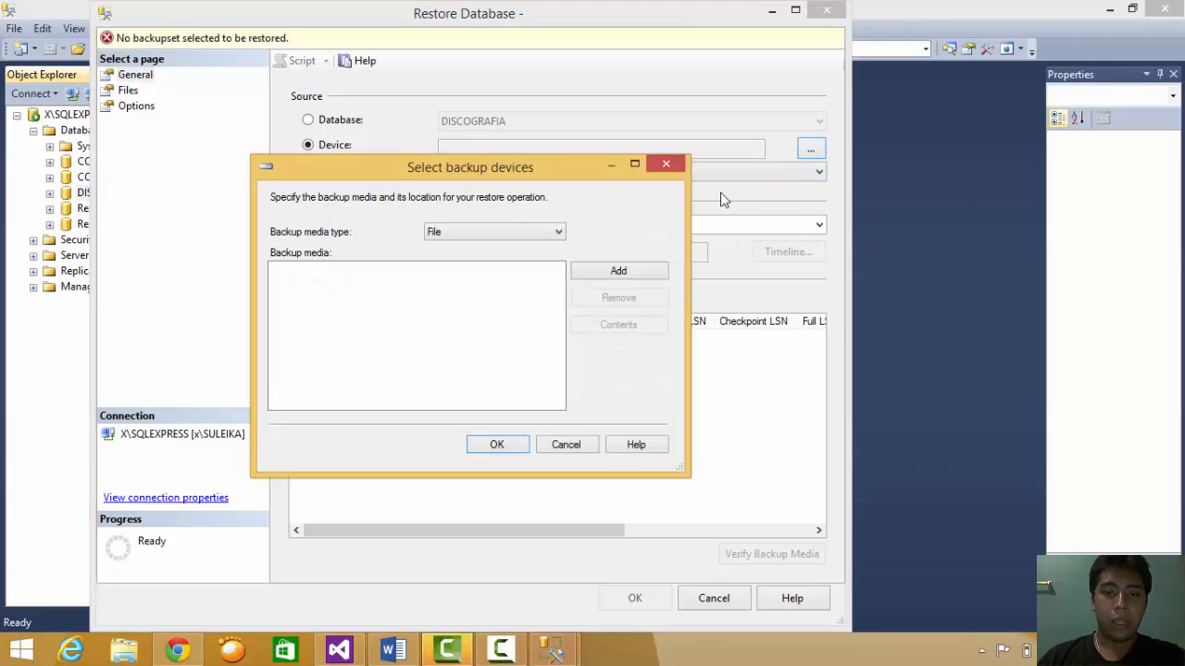
click(584, 275)
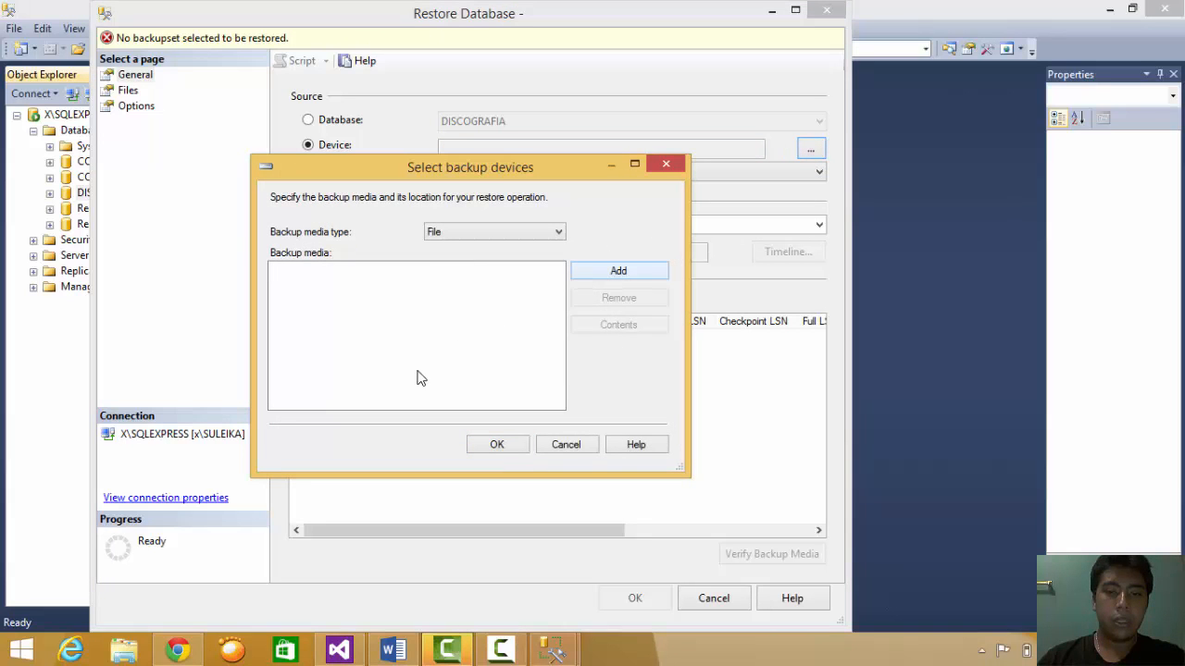
click(617, 276)
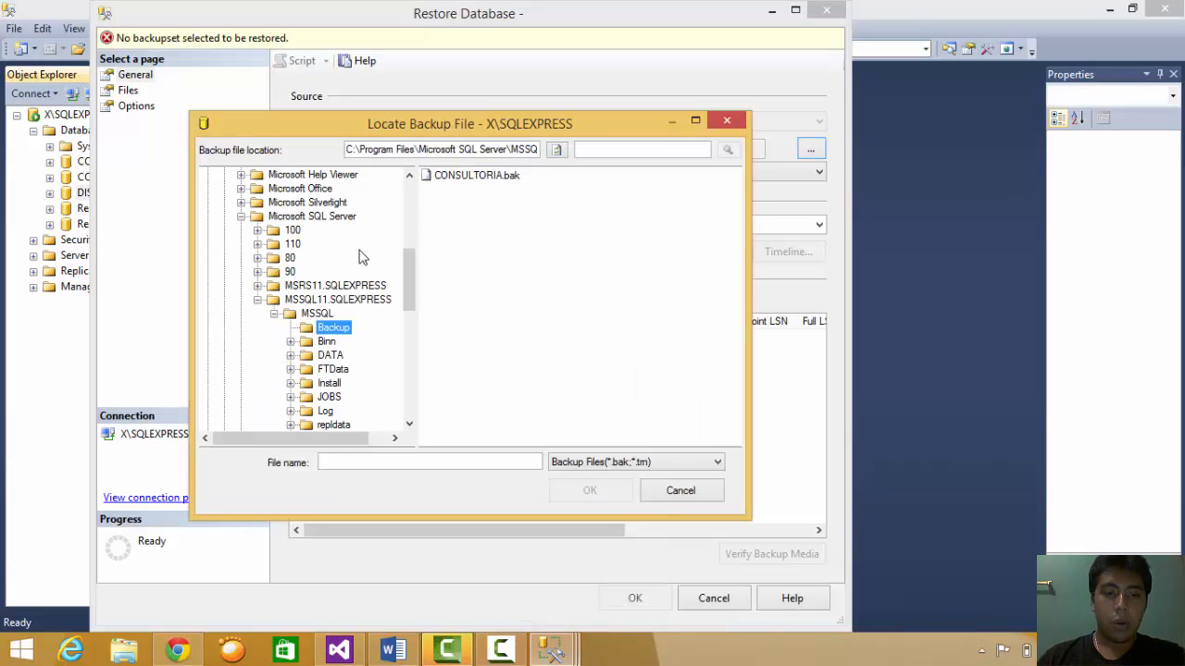
drag(408, 282, 403, 187)
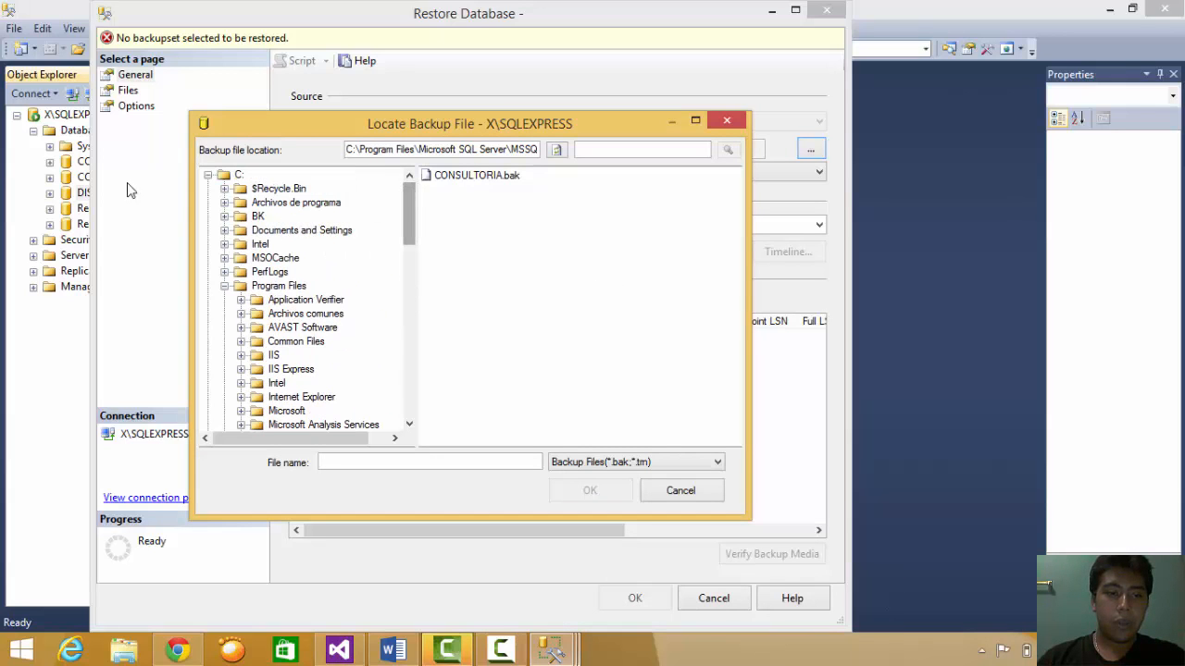
click(256, 216)
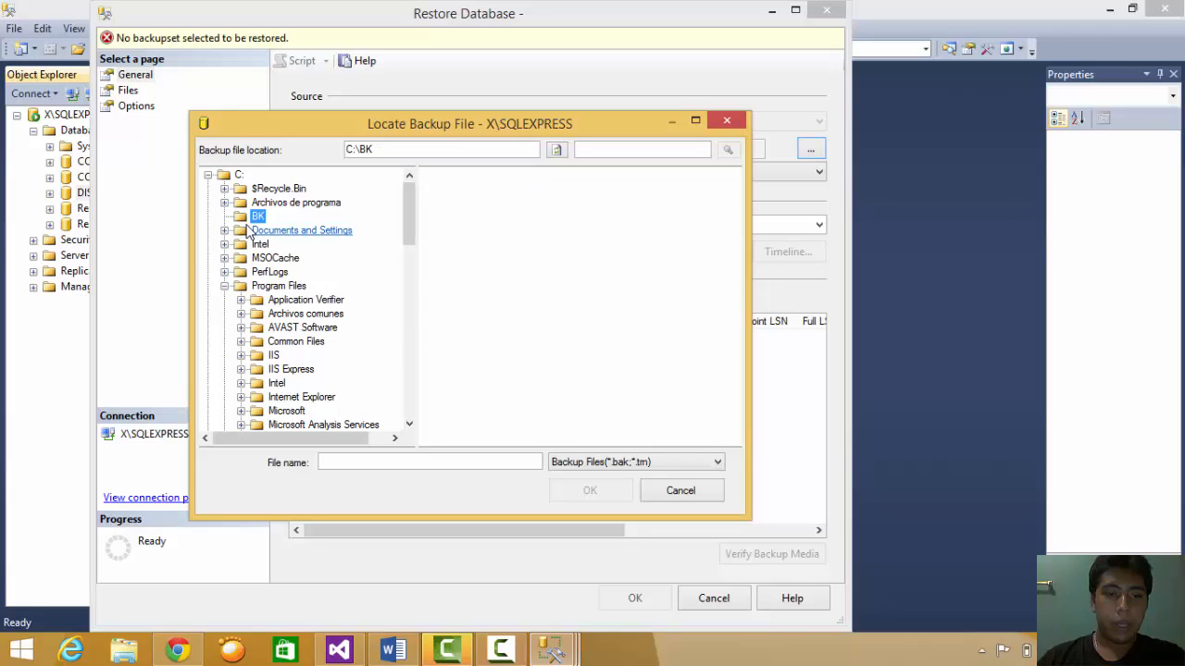
click(597, 465)
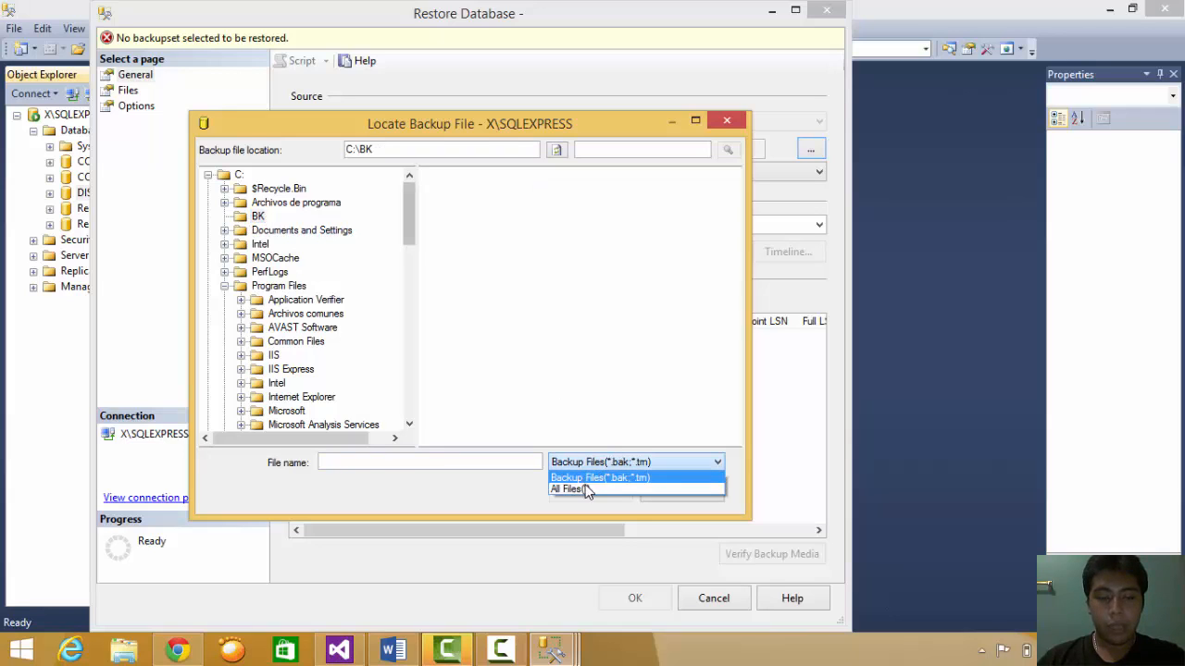
click(572, 488)
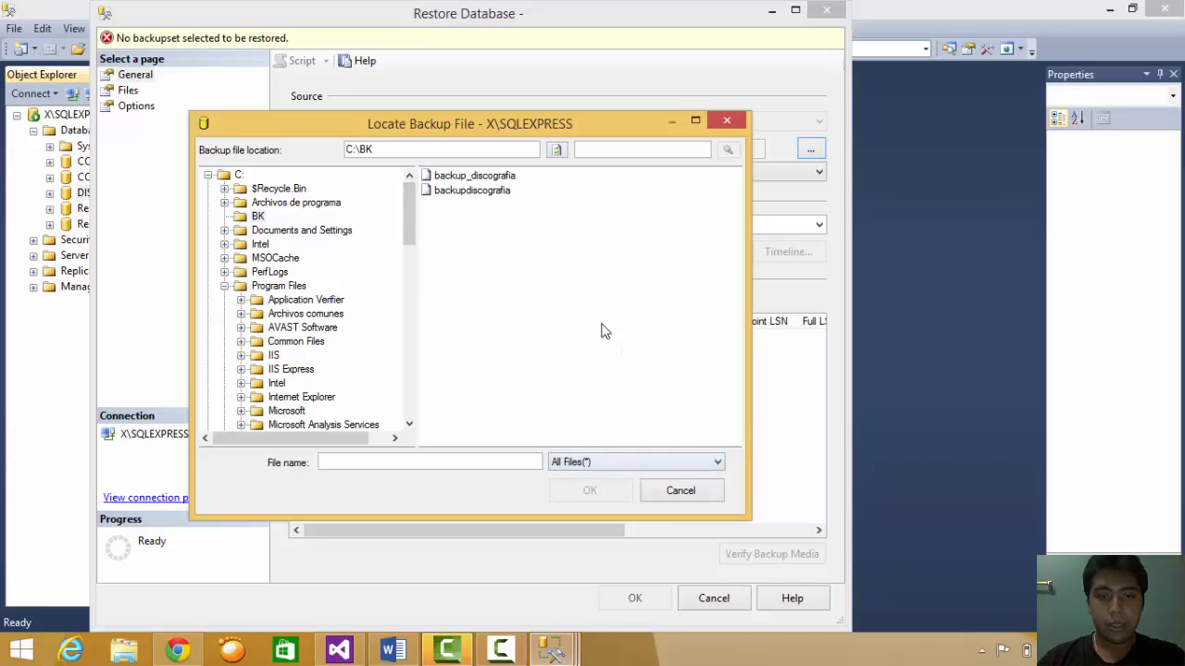
click(475, 179)
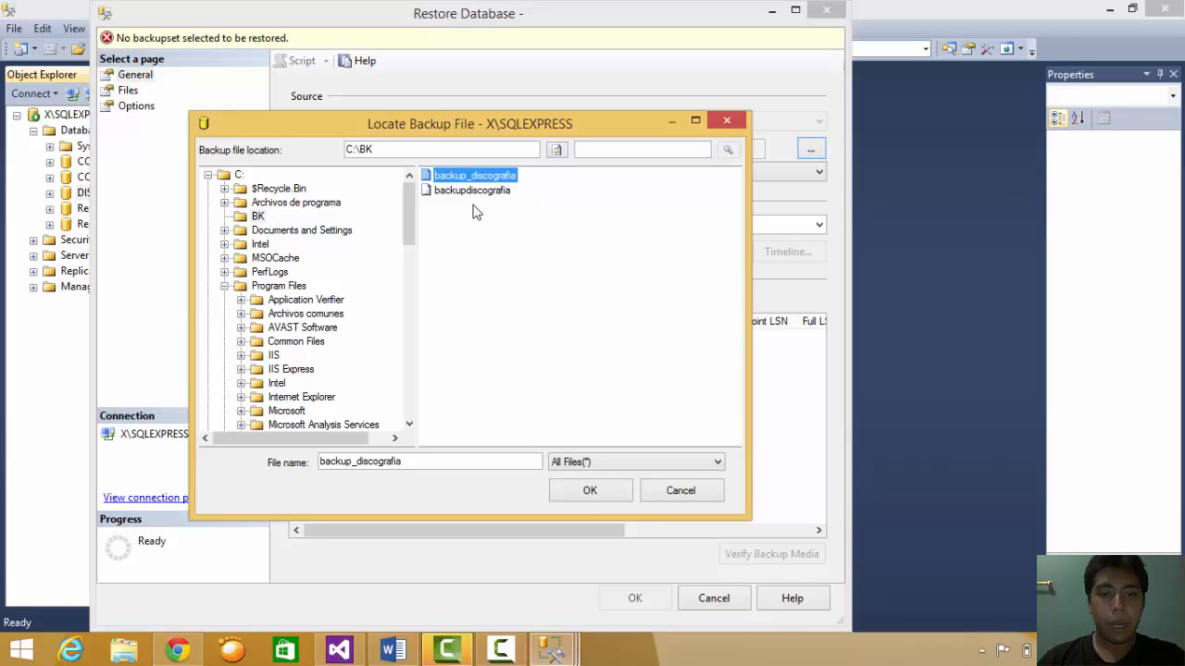
click(592, 493)
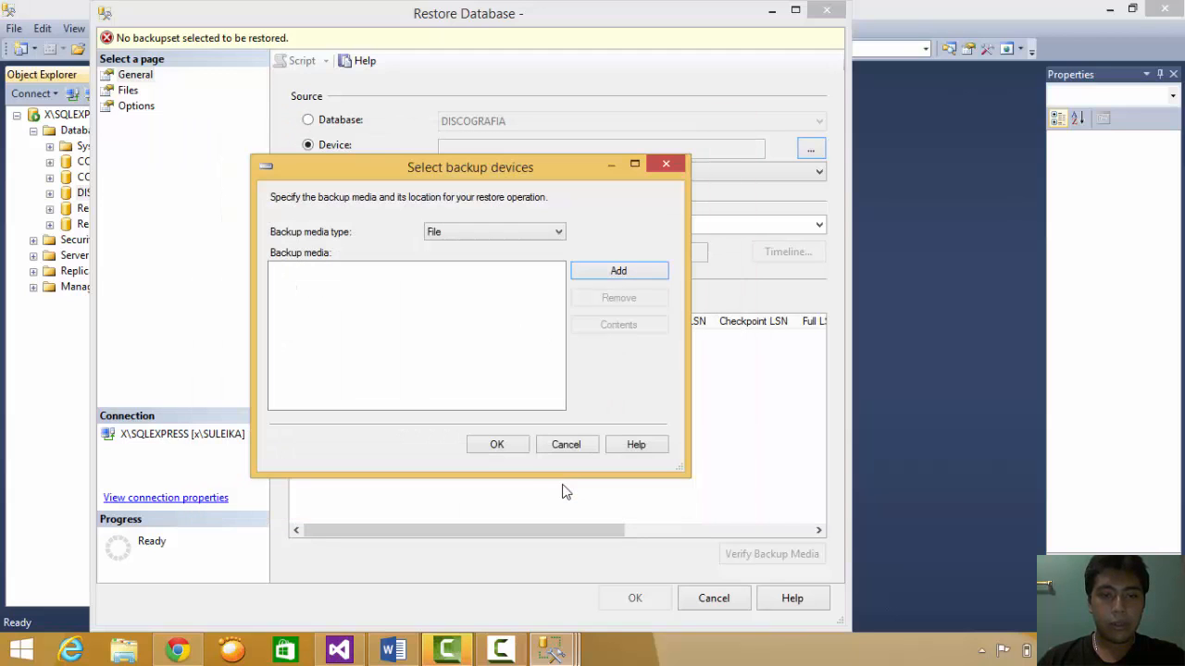
click(383, 272)
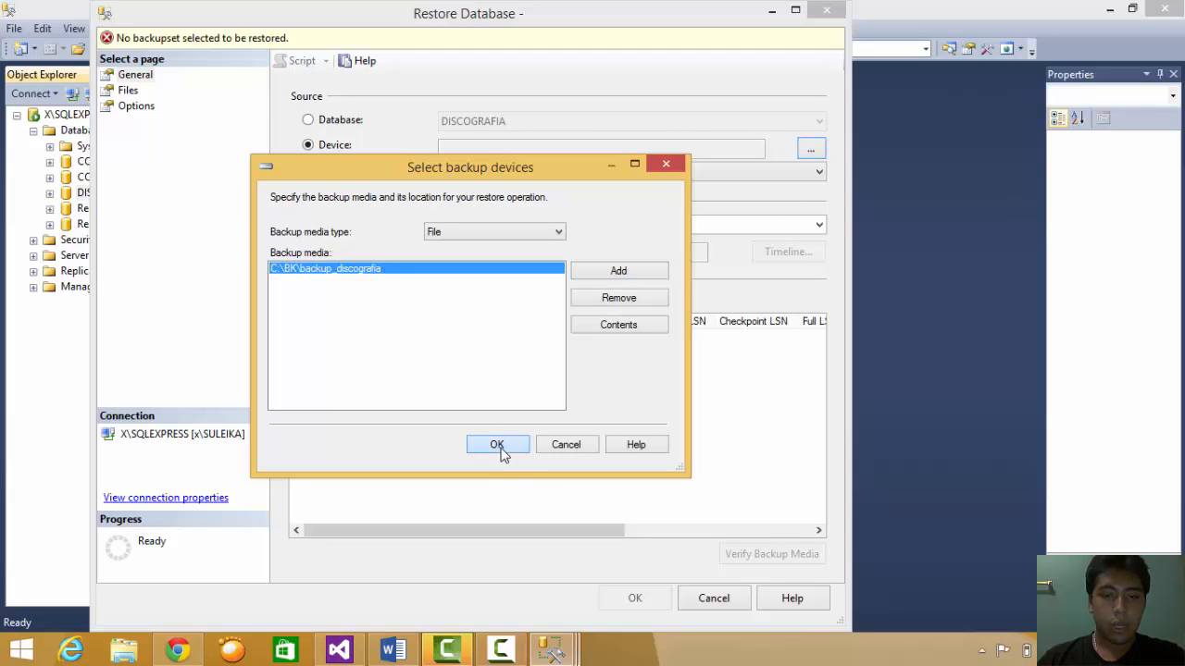
click(497, 444)
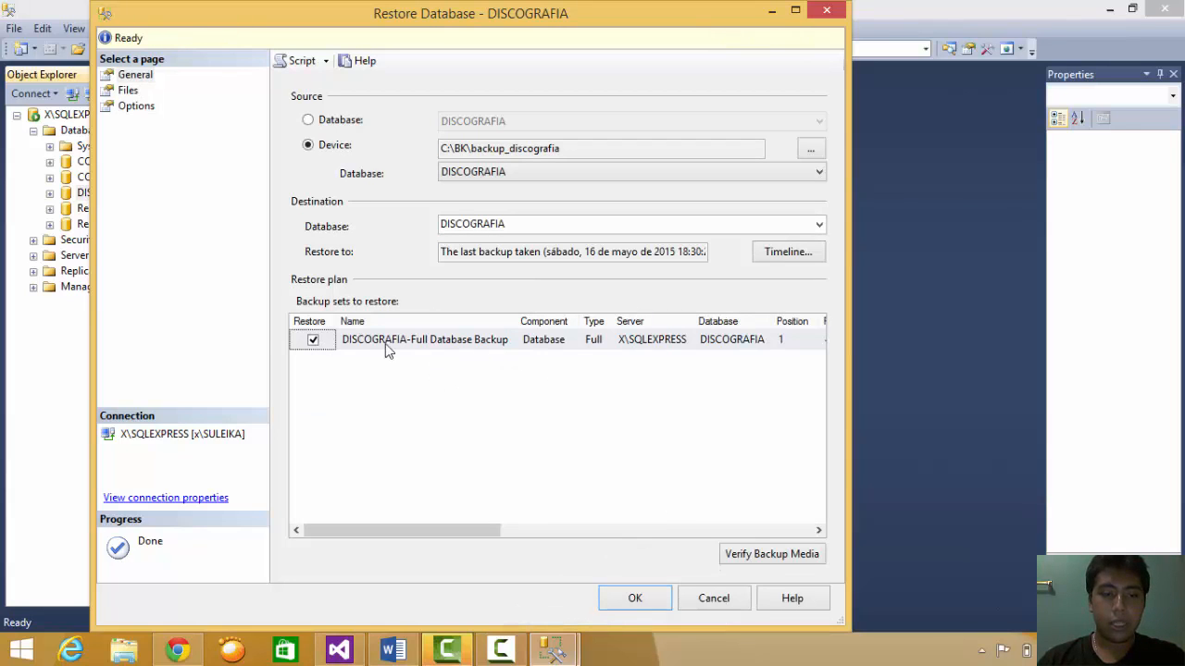
- Keep the DISCOGRAFIA full backup set ticked for restore and move to the Options page
click(314, 343)
click(314, 342)
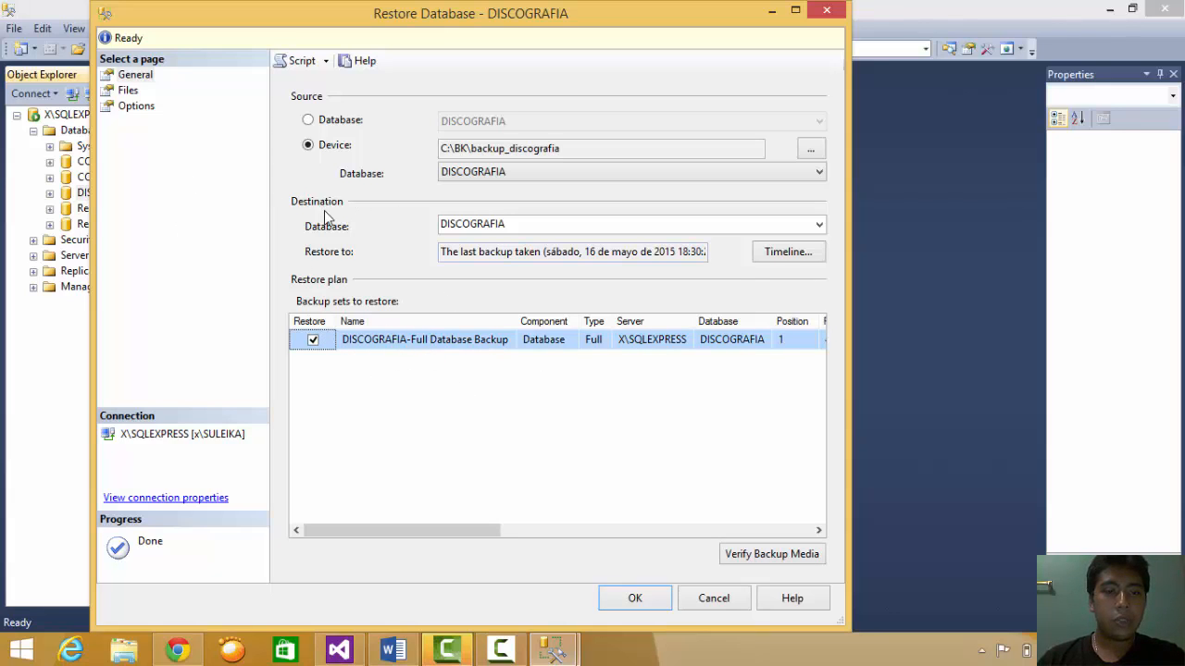
click(136, 107)
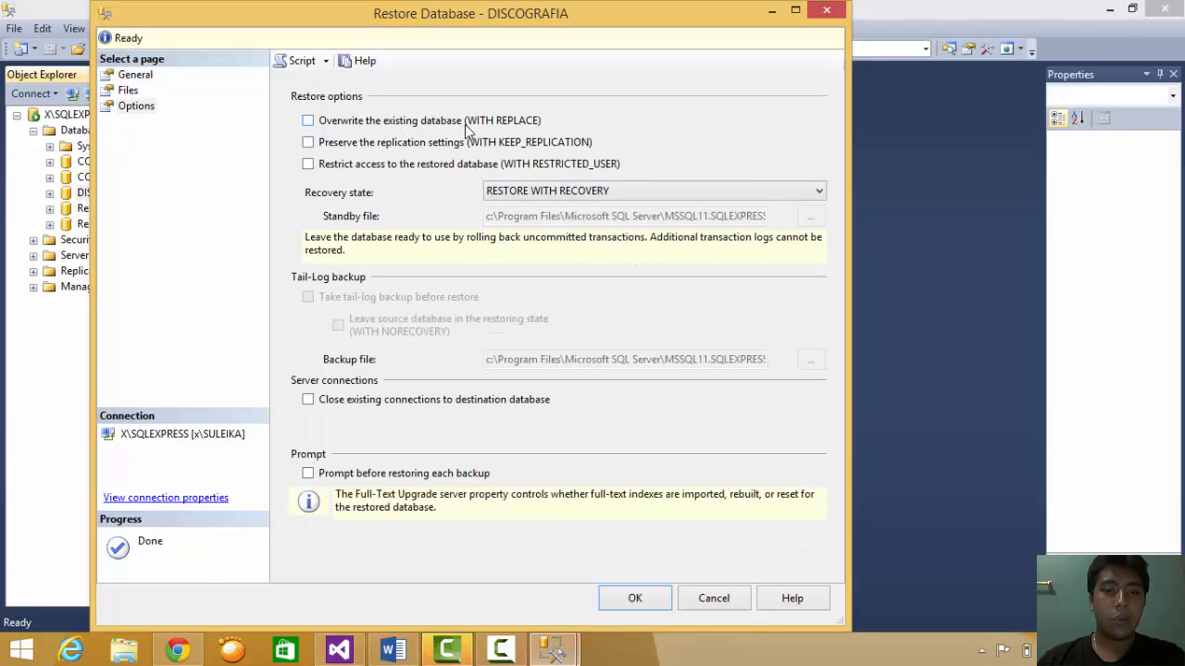
- Restore DISCOGRAFIA WITH REPLACE, retrying with Source set to Database after the first attempt fails
click(309, 122)
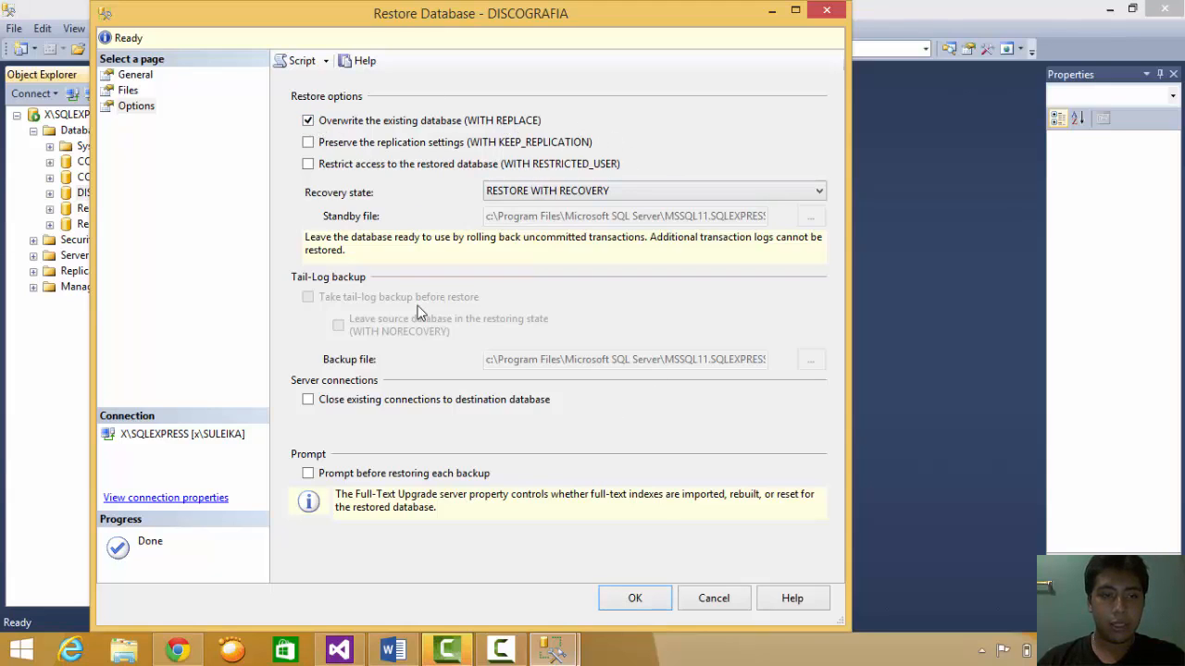
click(630, 598)
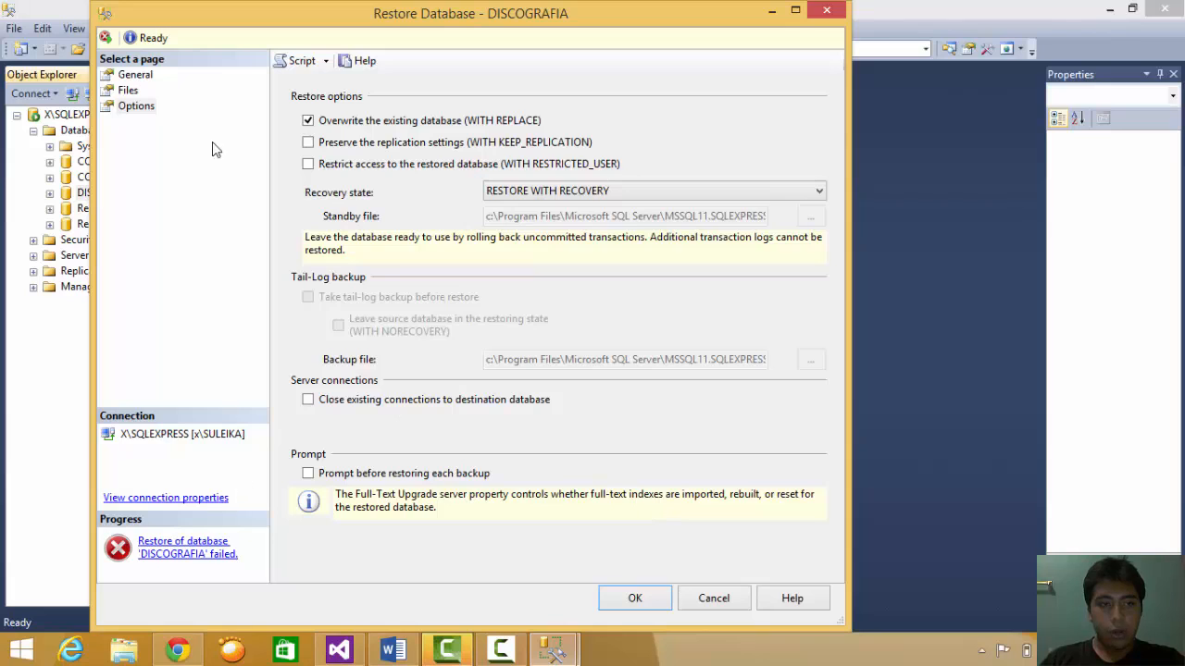
click(144, 74)
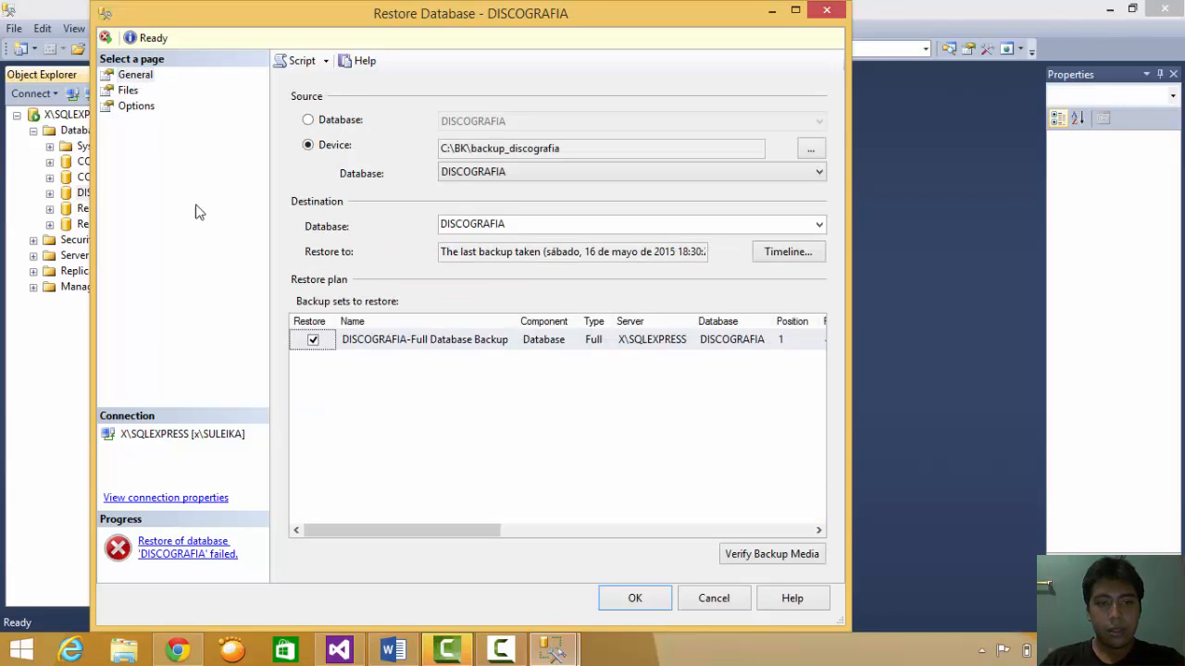
click(333, 123)
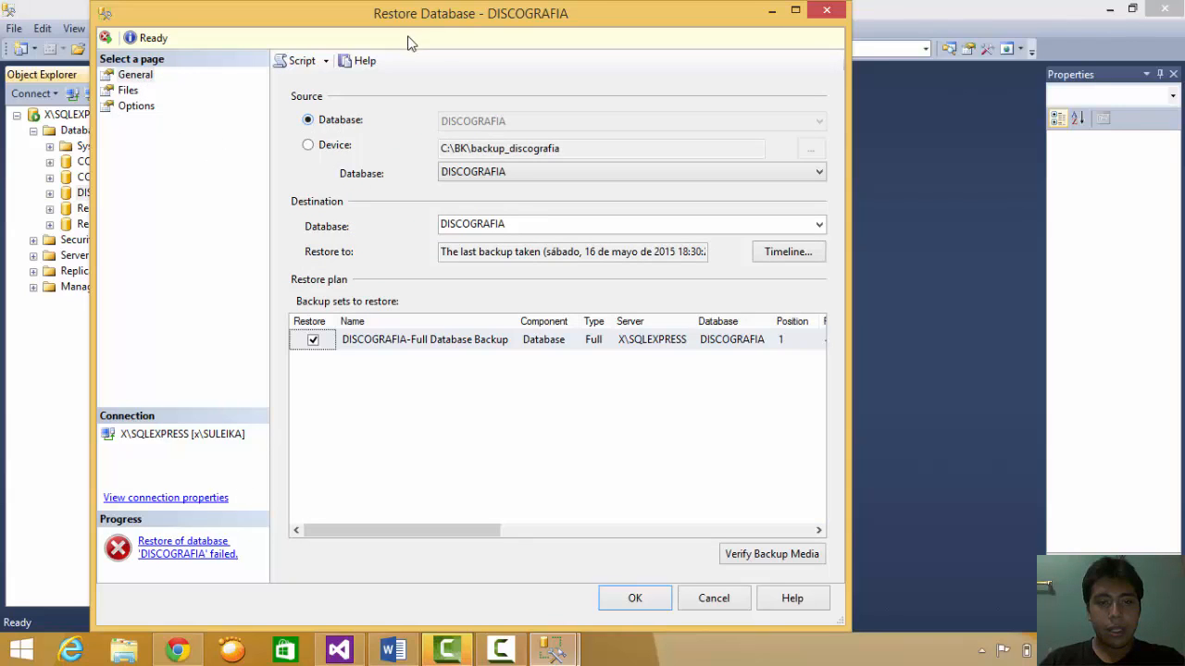
click(148, 107)
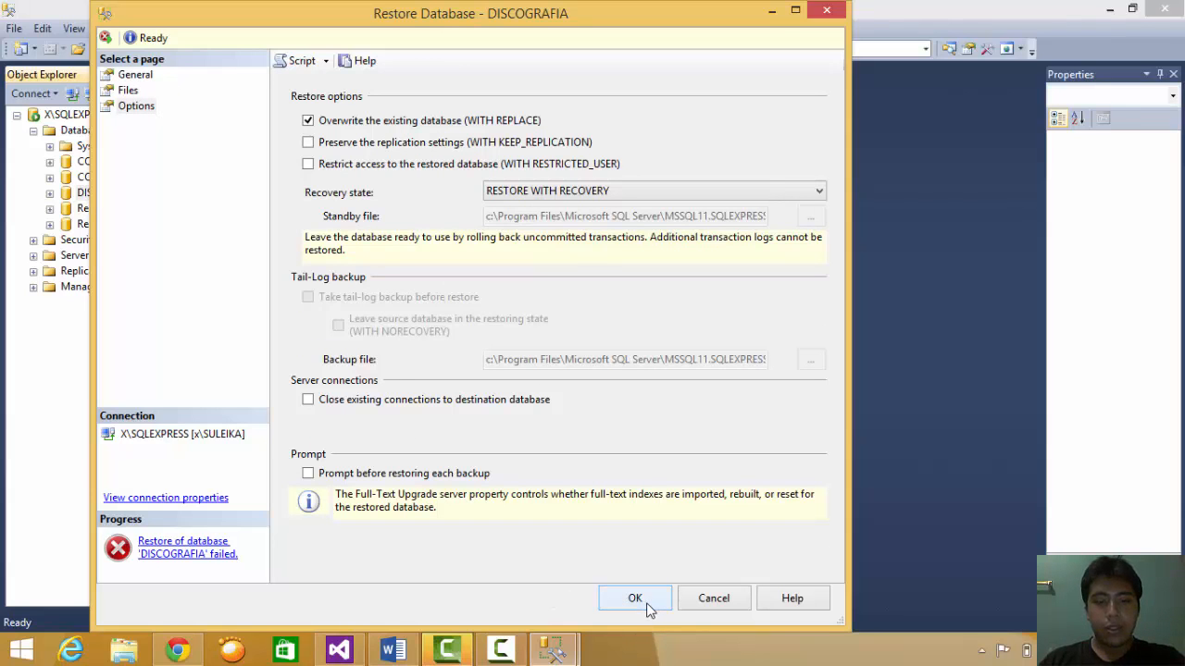
click(635, 599)
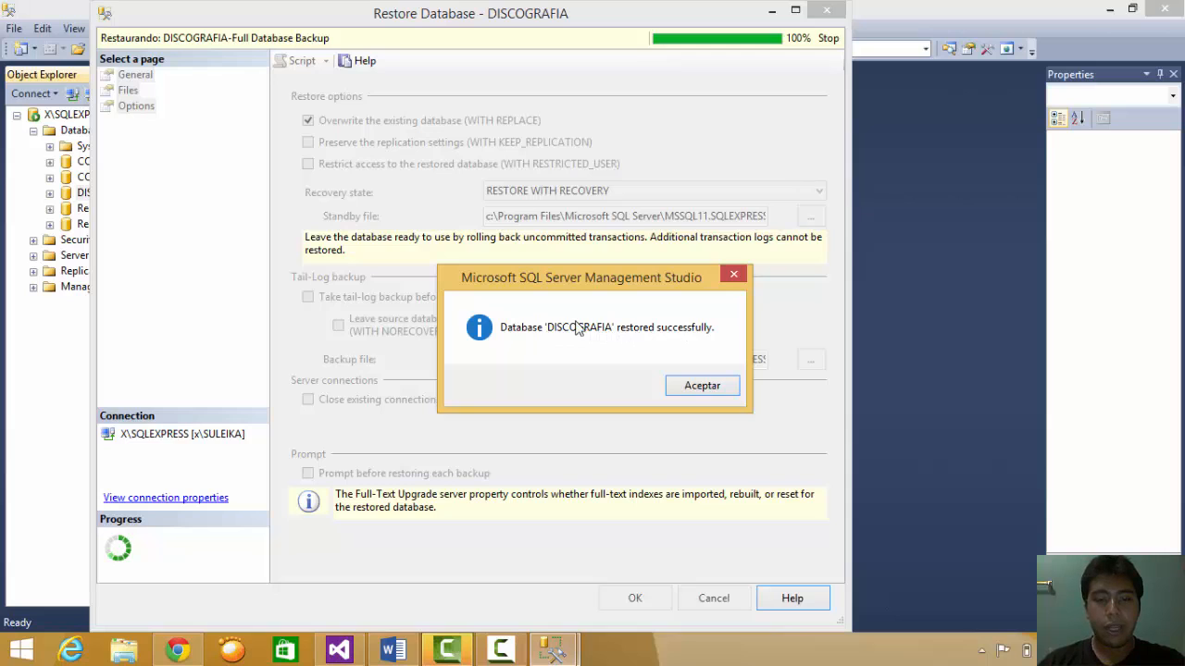
click(704, 385)
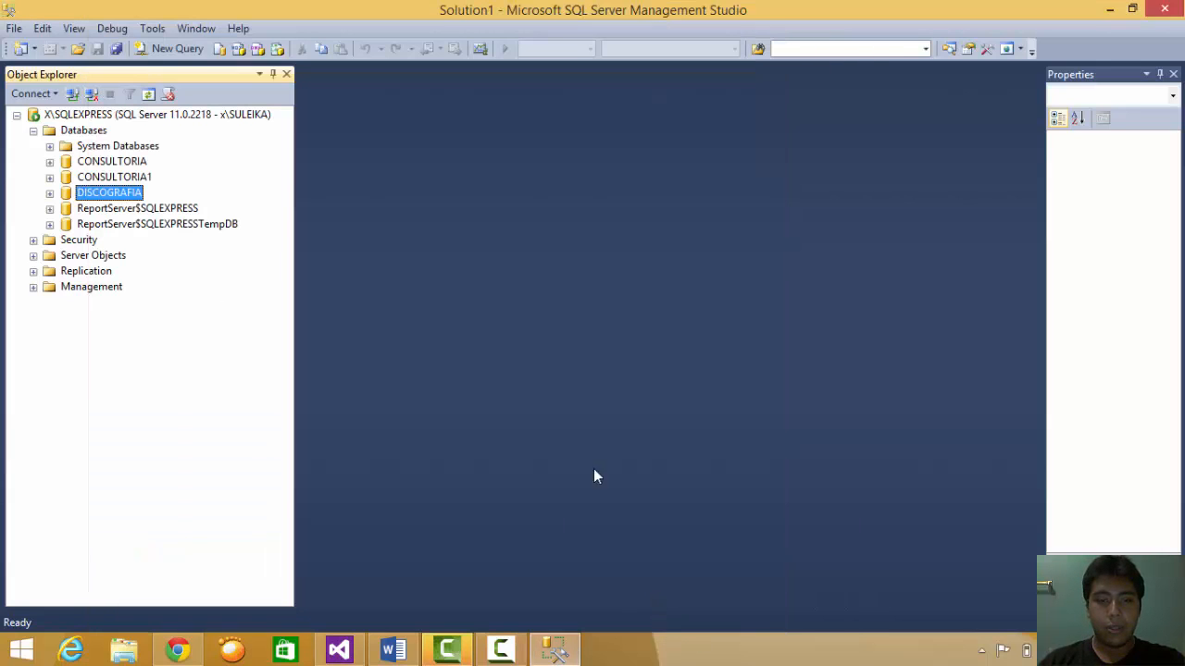
- Open the restored dbo.COMPAÑIA table's top 200 rows for editing
click(49, 193)
click(66, 224)
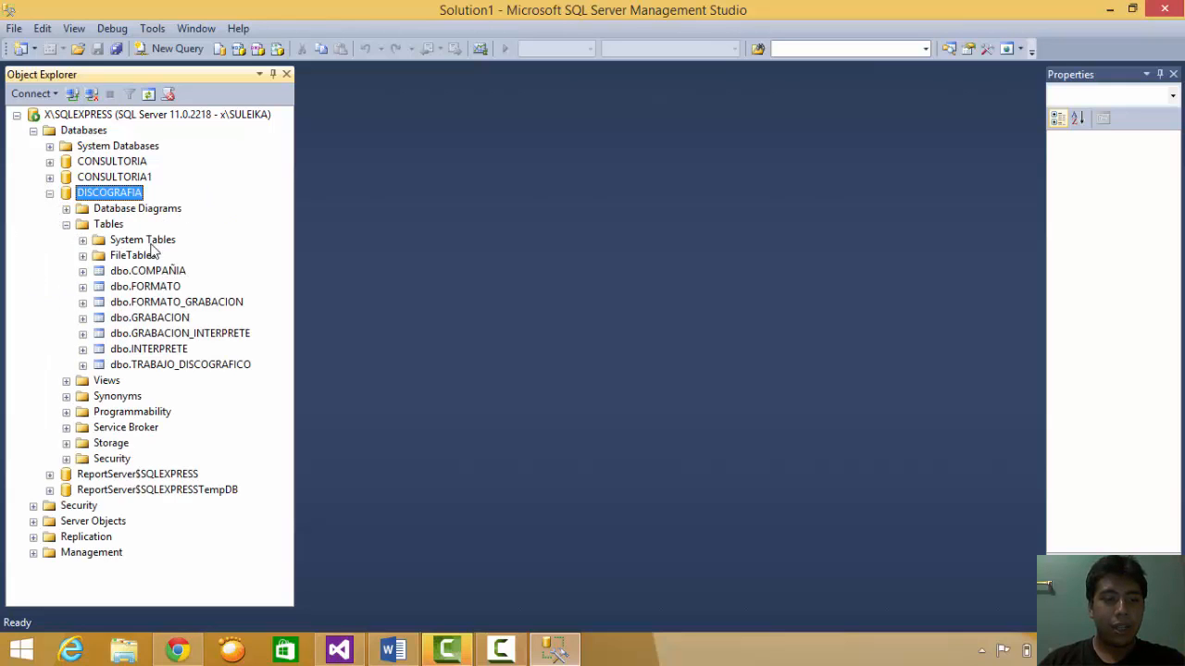
click(119, 271)
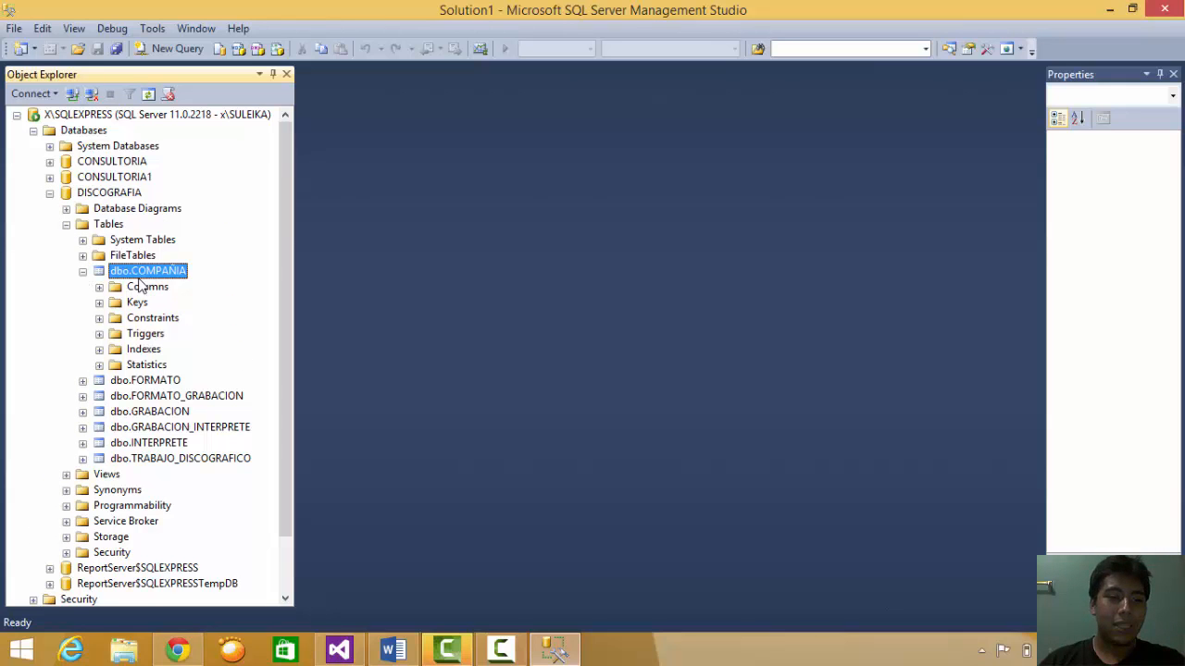
right_click(134, 288)
click(122, 273)
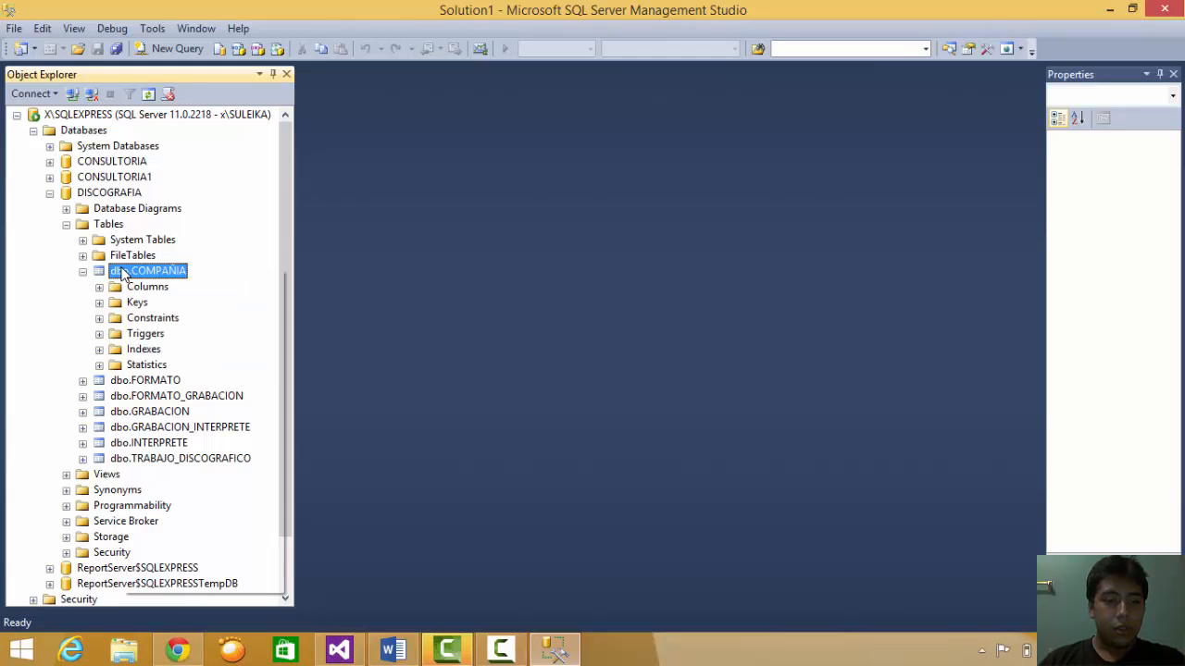
right_click(121, 271)
click(463, 293)
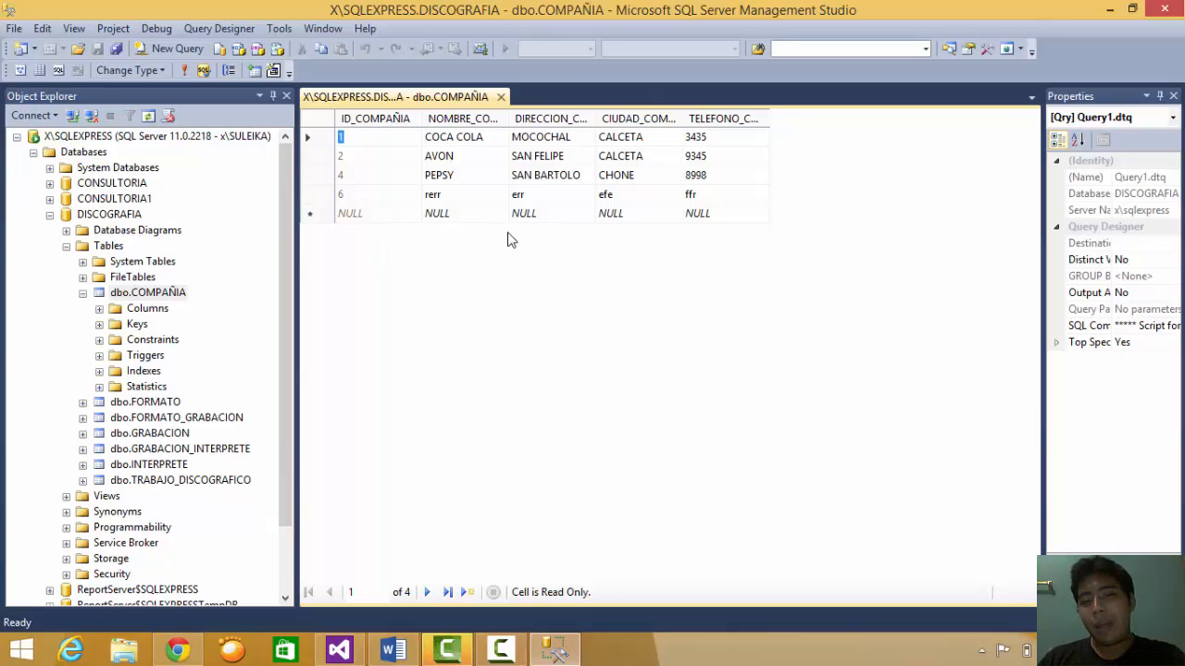
- Verify only four rows remain without 'eliminar', discard the blank new row, and close the table
click(444, 215)
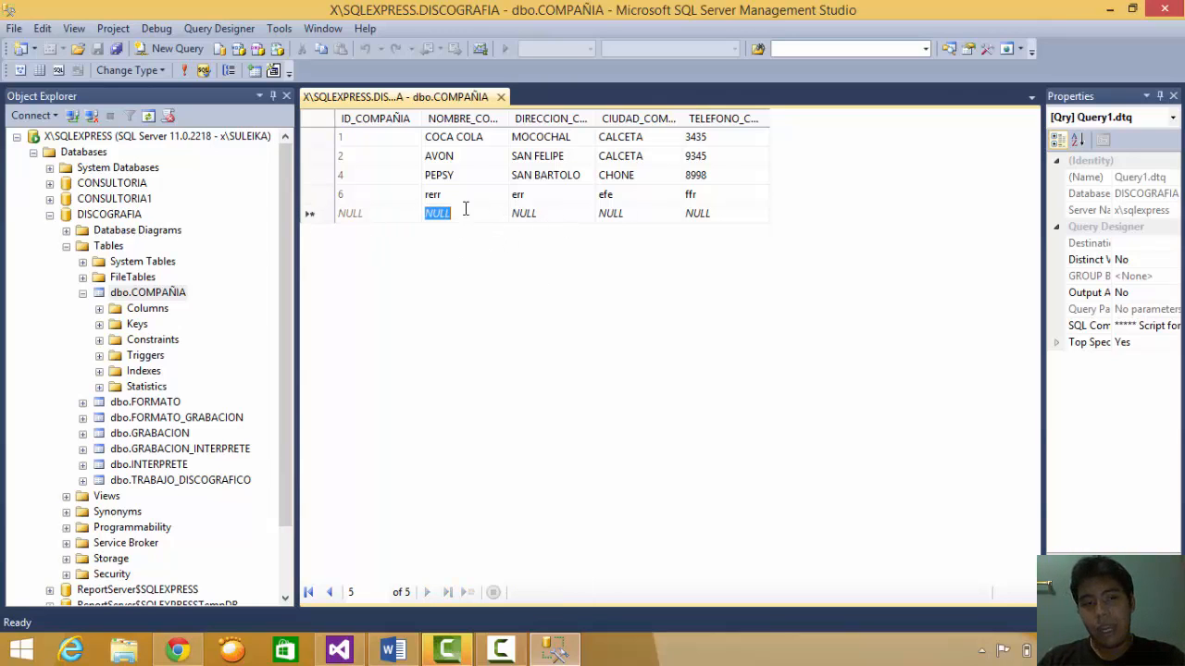
click(544, 222)
click(694, 222)
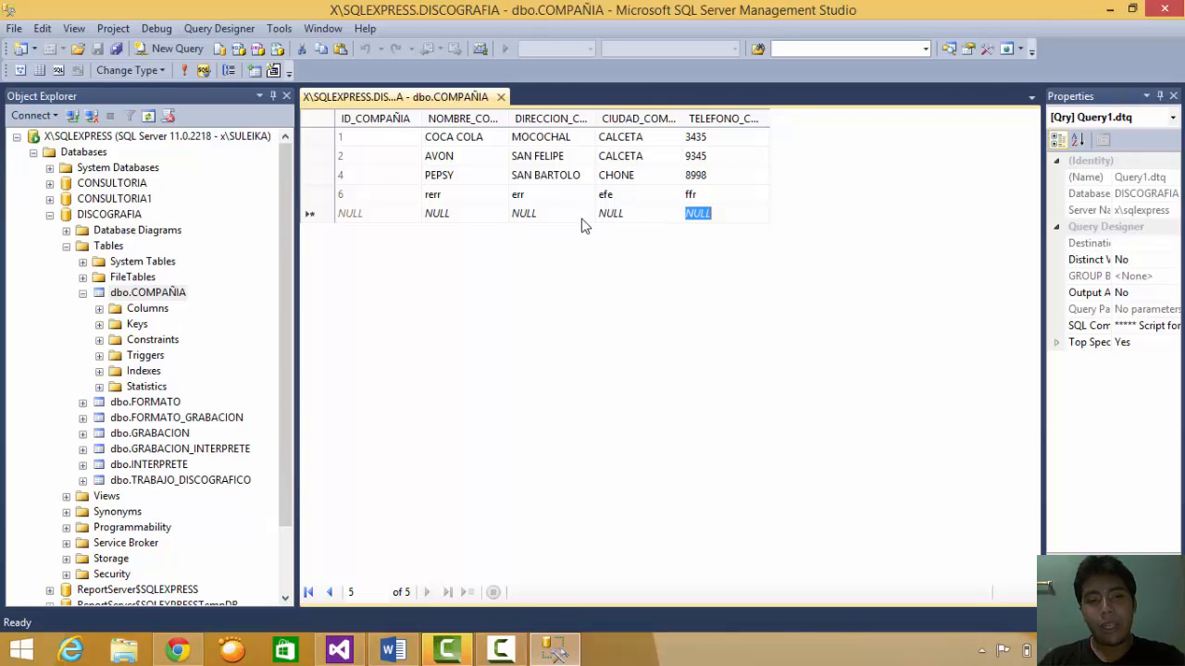
key(BackSpace)
click(439, 200)
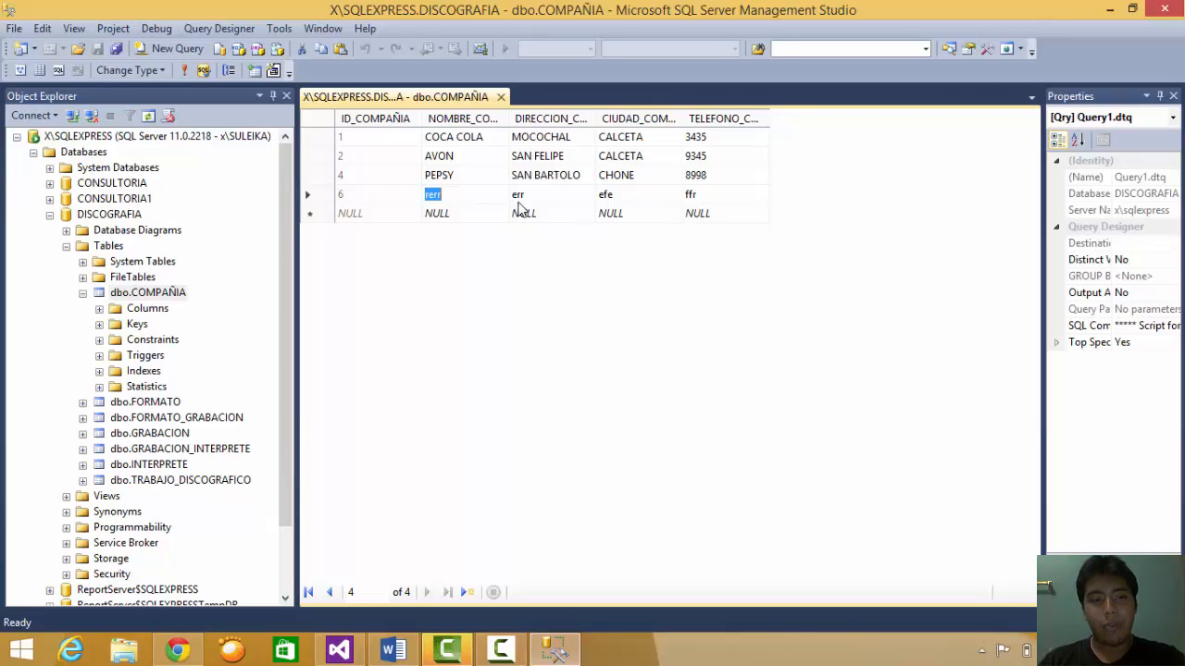
click(501, 97)
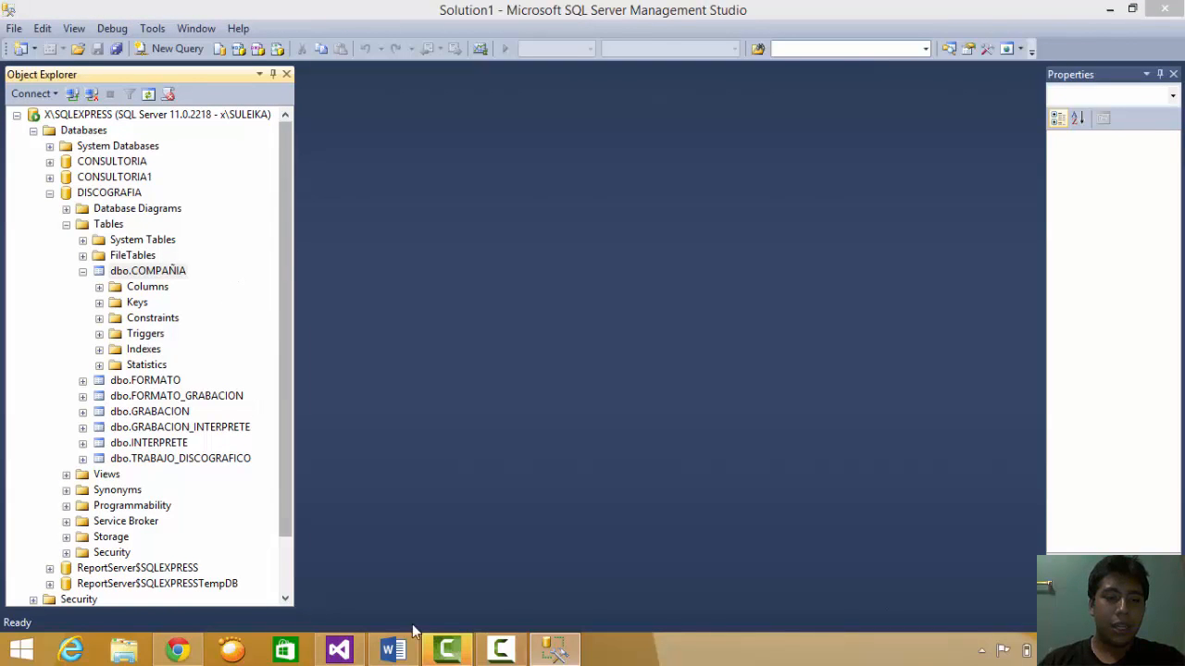
click(392, 650)
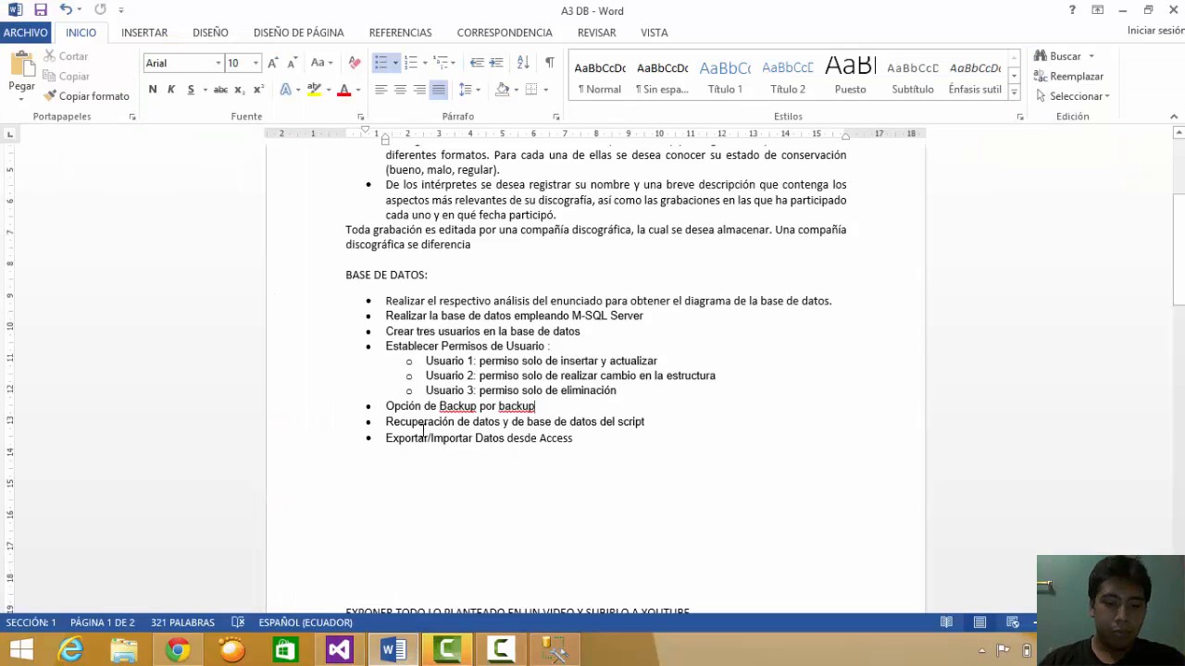
drag(385, 422, 651, 423)
click(650, 423)
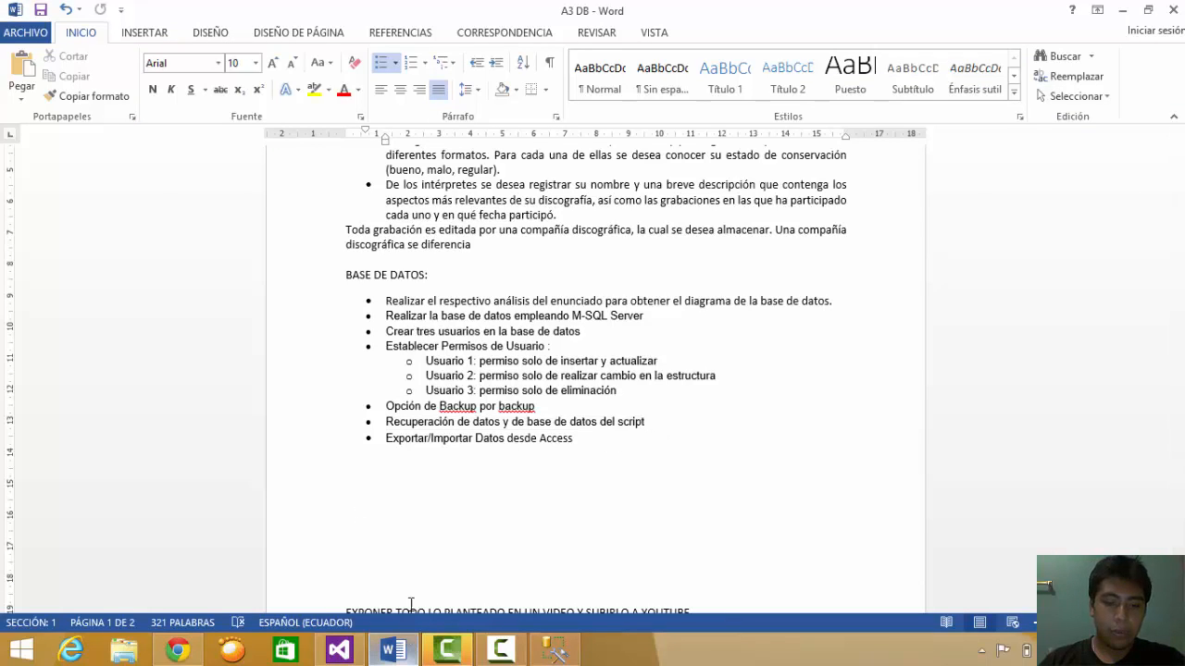
click(551, 651)
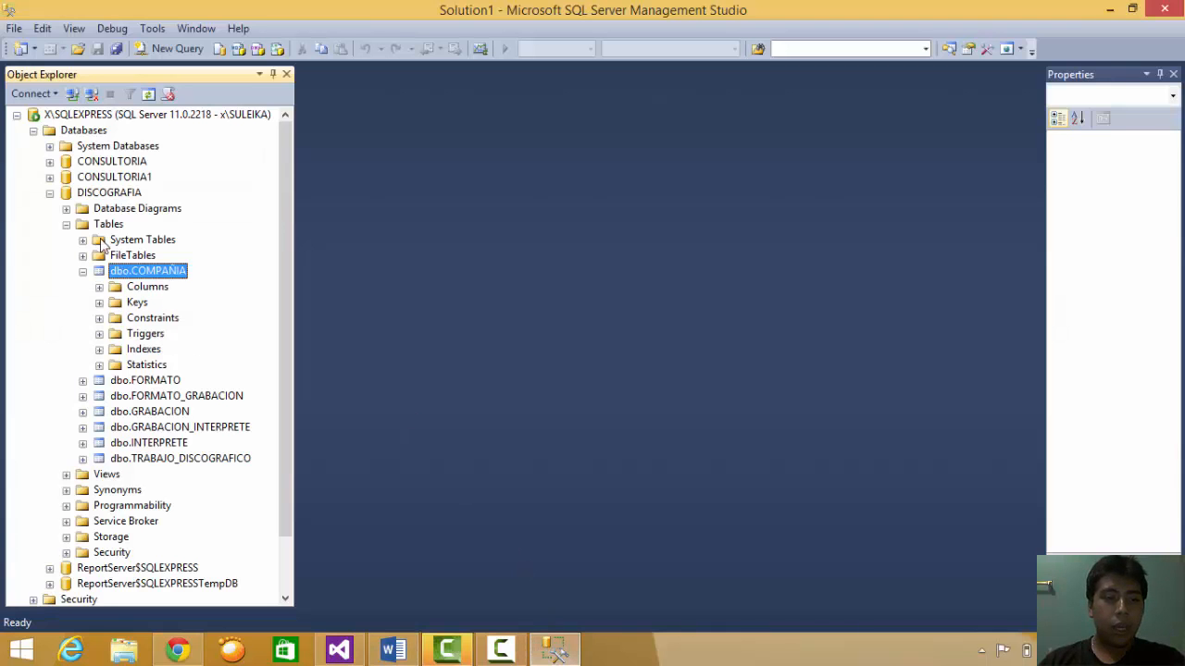
- Launch the Generate Scripts wizard for DISCOGRAFIA and pass its introduction page
click(50, 194)
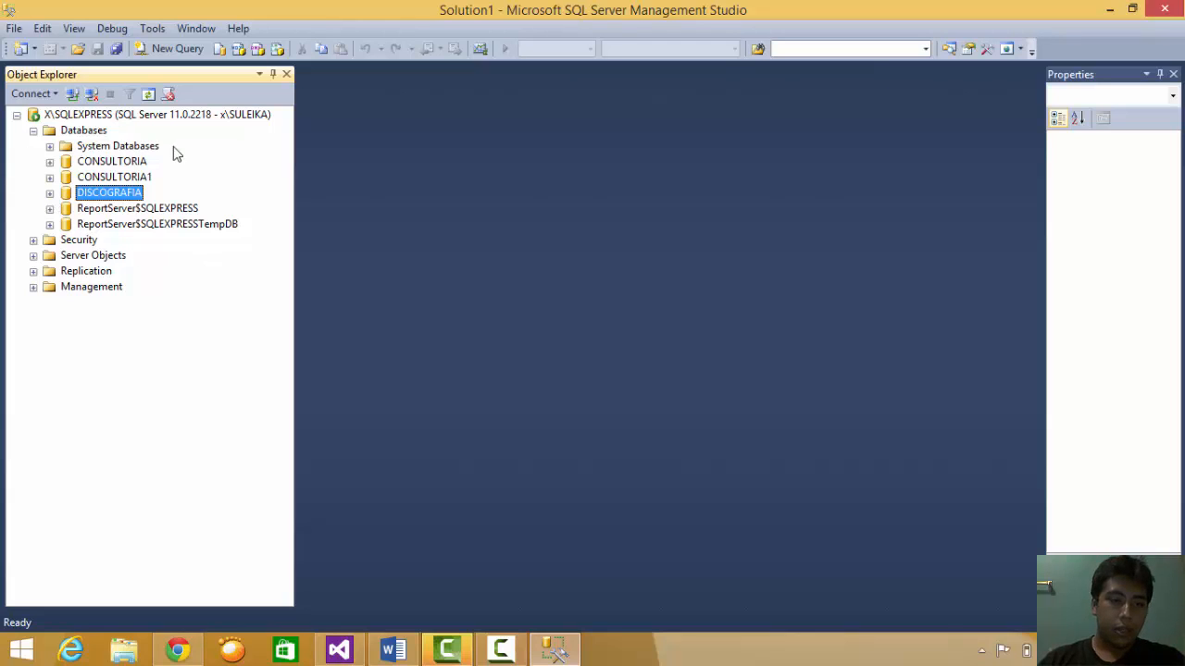
right_click(102, 196)
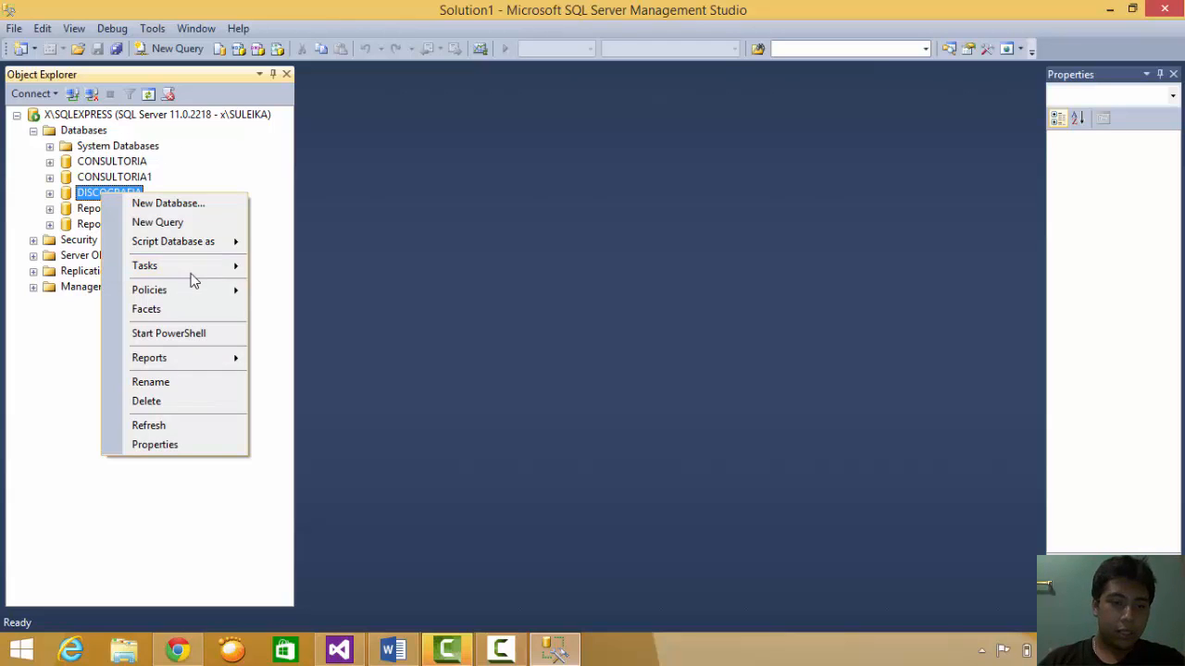
mouse_move(214, 267)
click(346, 402)
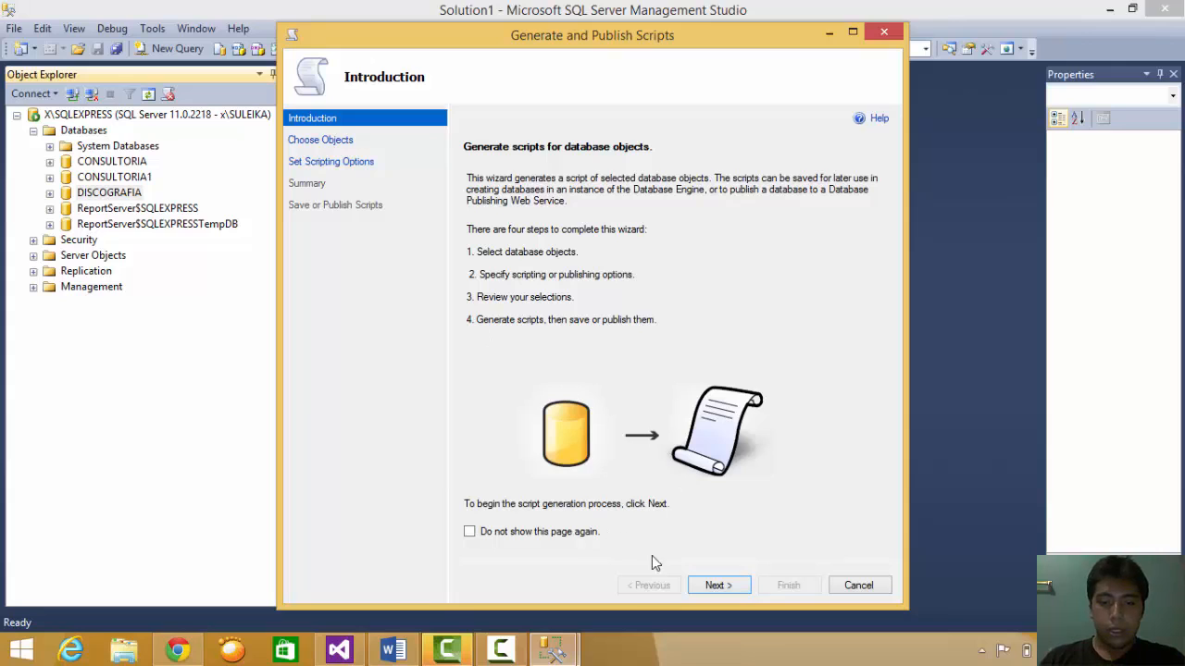
click(710, 585)
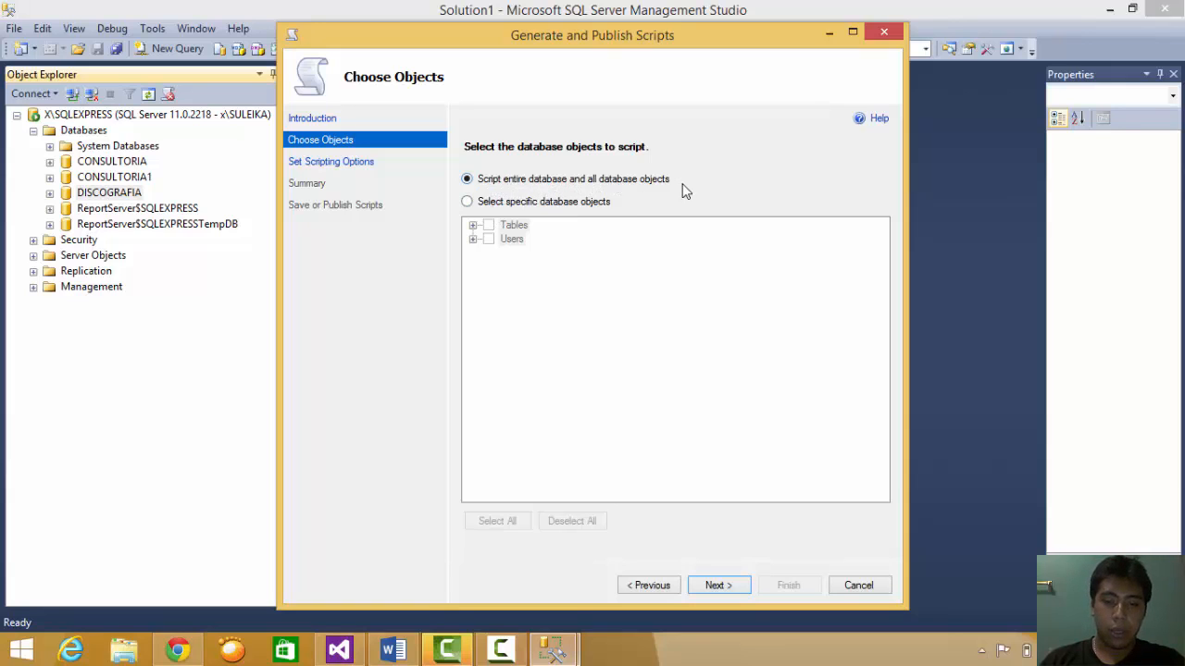
- Script the entire database to the single file C:\BK\script_discografia.sql
click(722, 587)
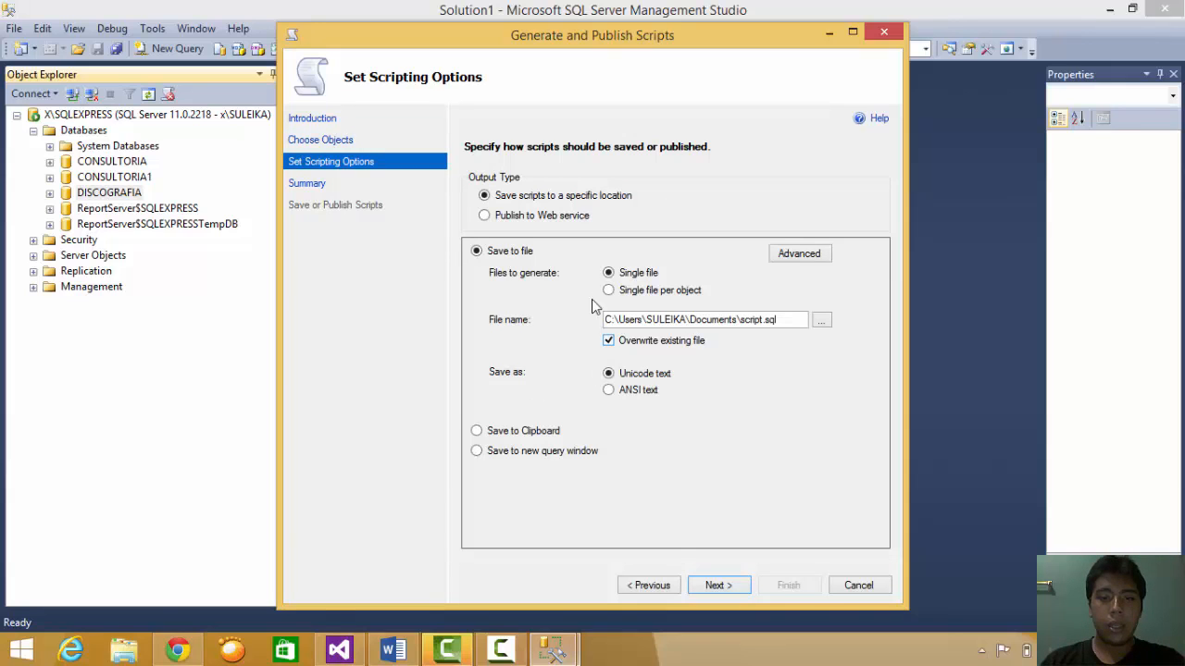
click(821, 319)
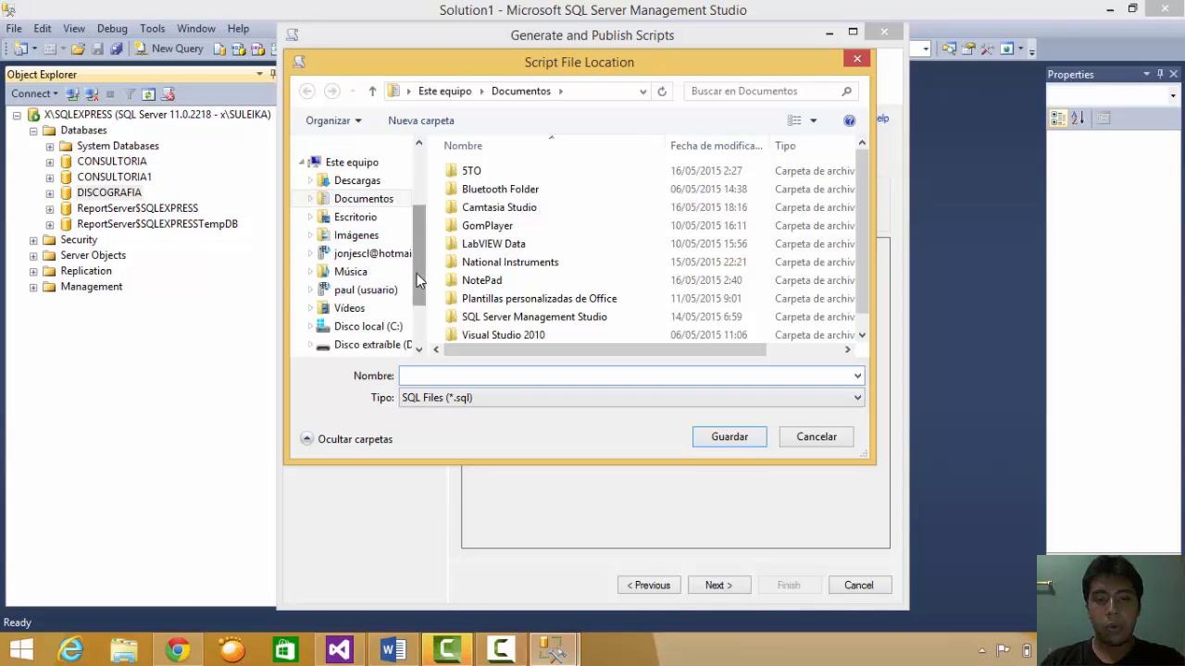
drag(419, 277, 417, 295)
click(370, 294)
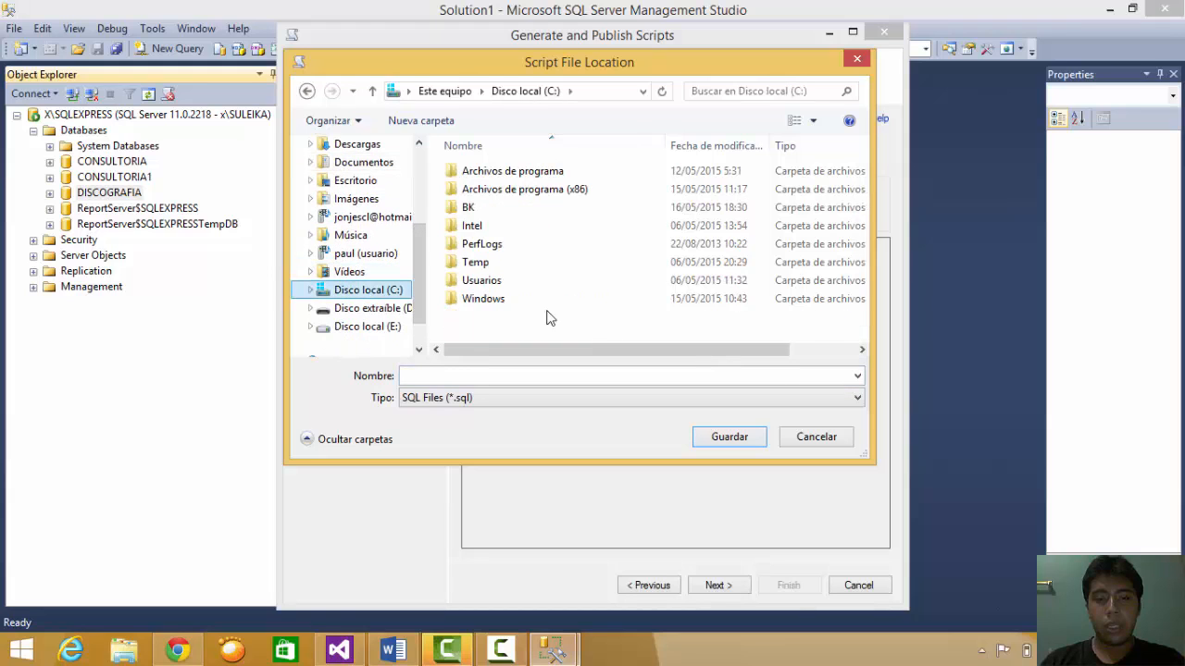
click(509, 215)
double_click(509, 215)
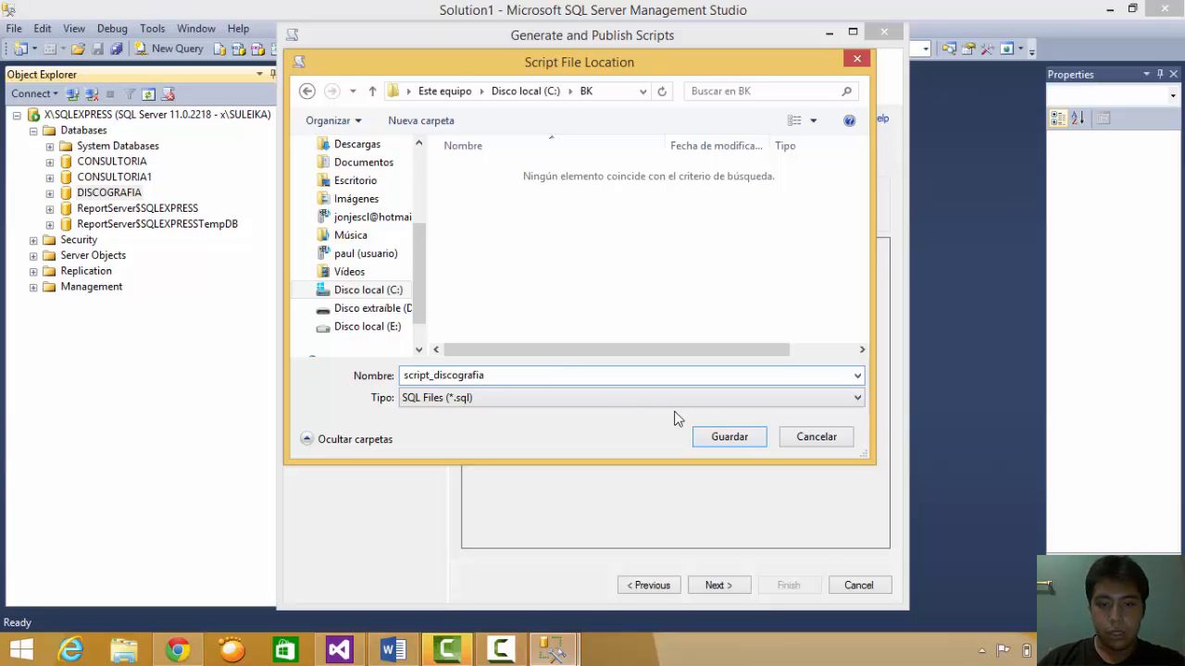
click(746, 439)
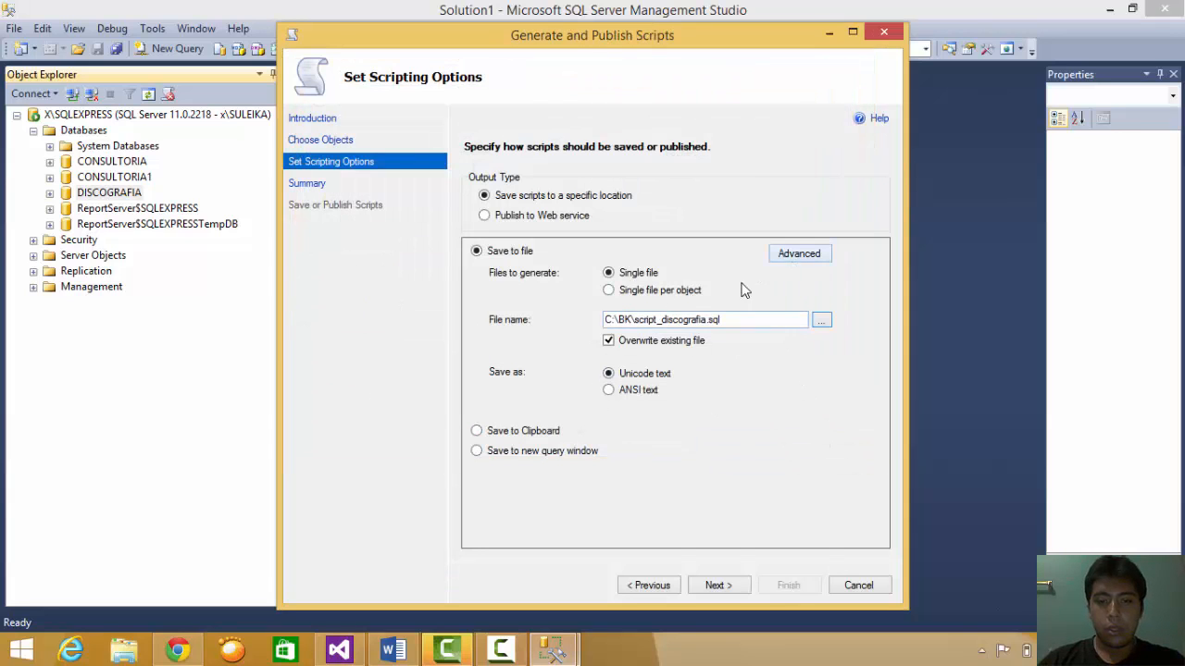
- In the advanced scripting options, set Types of data to script to Schema and data
click(802, 255)
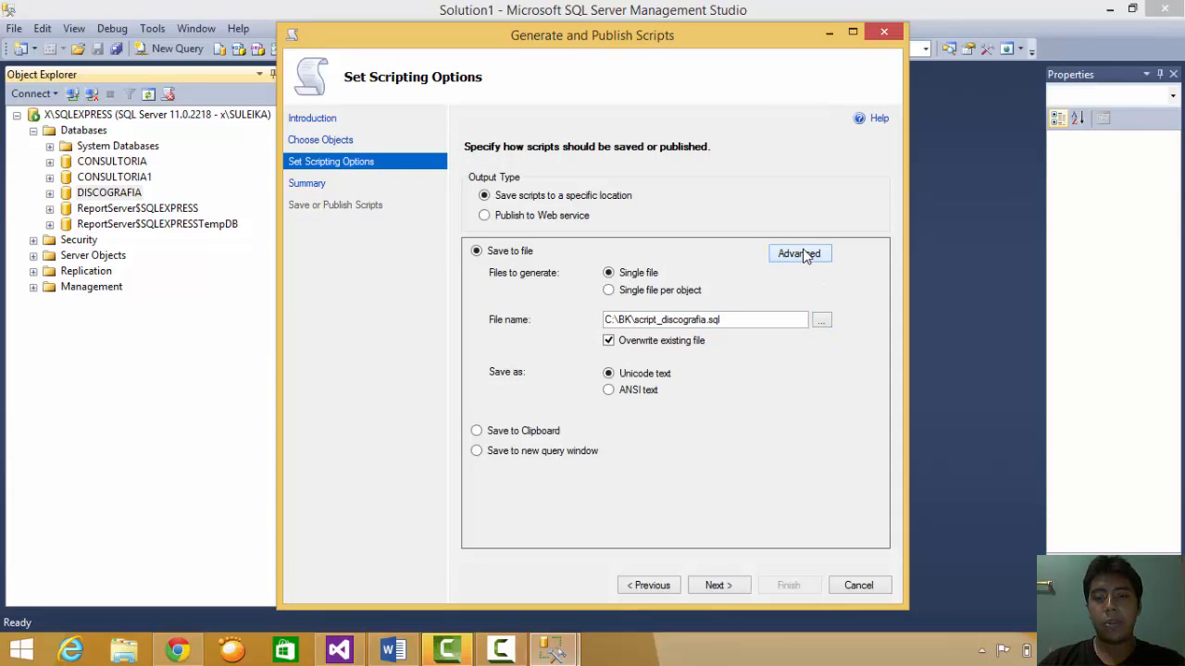
drag(776, 266, 761, 324)
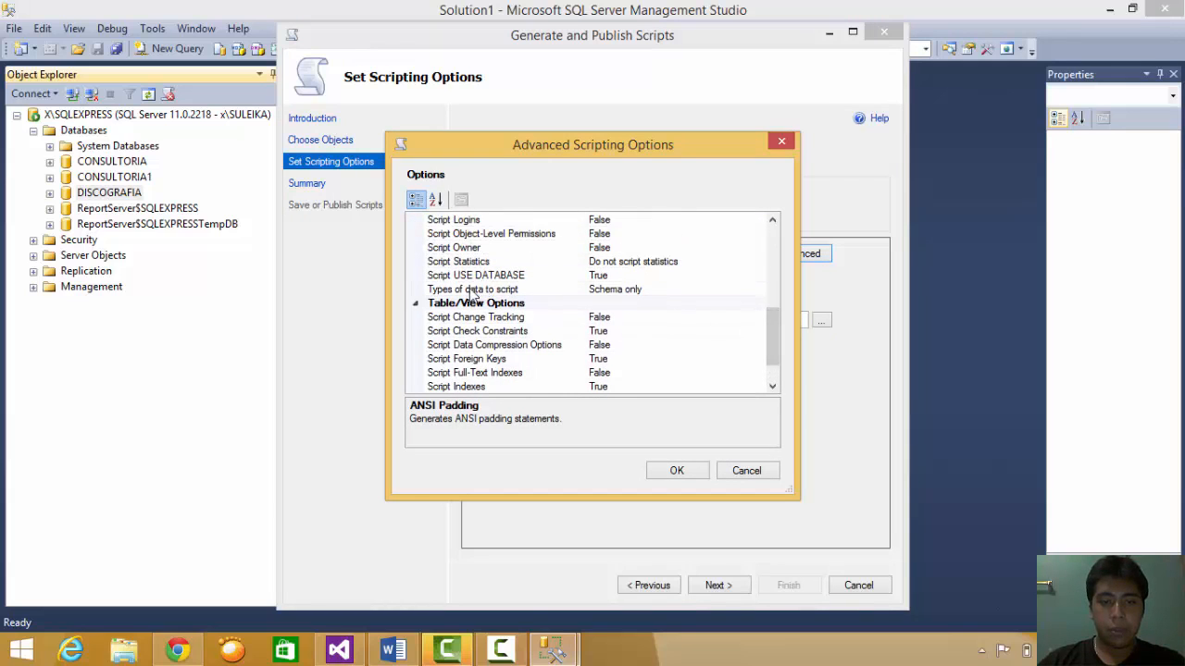
click(600, 289)
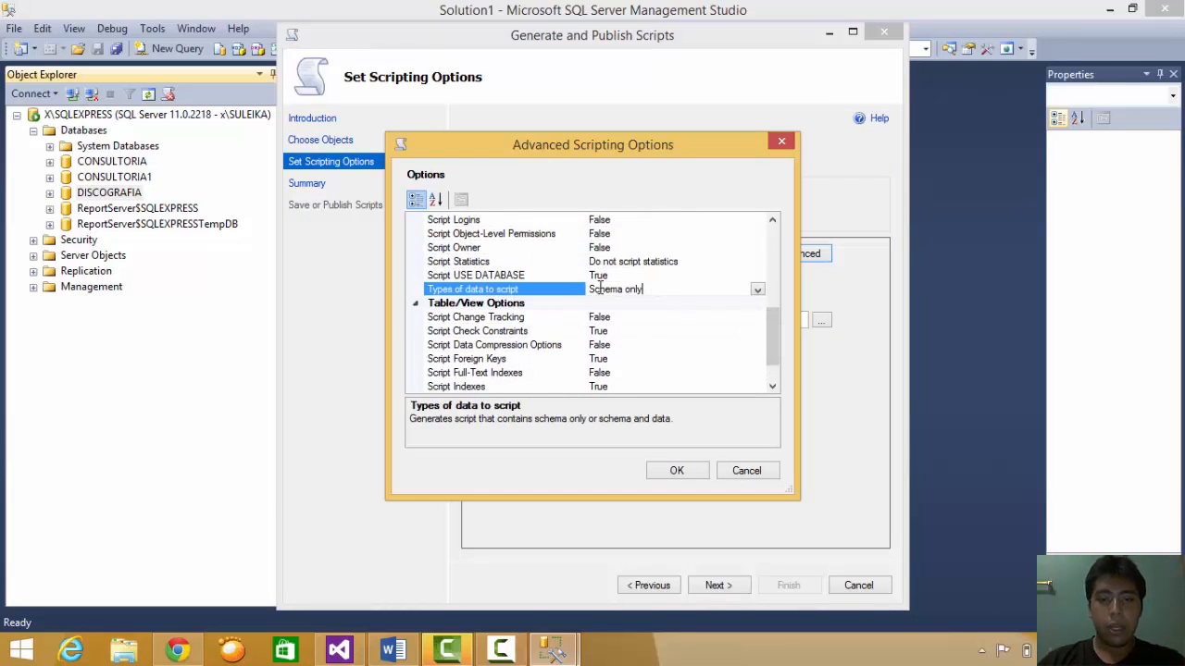
drag(654, 287, 598, 289)
click(610, 292)
click(758, 291)
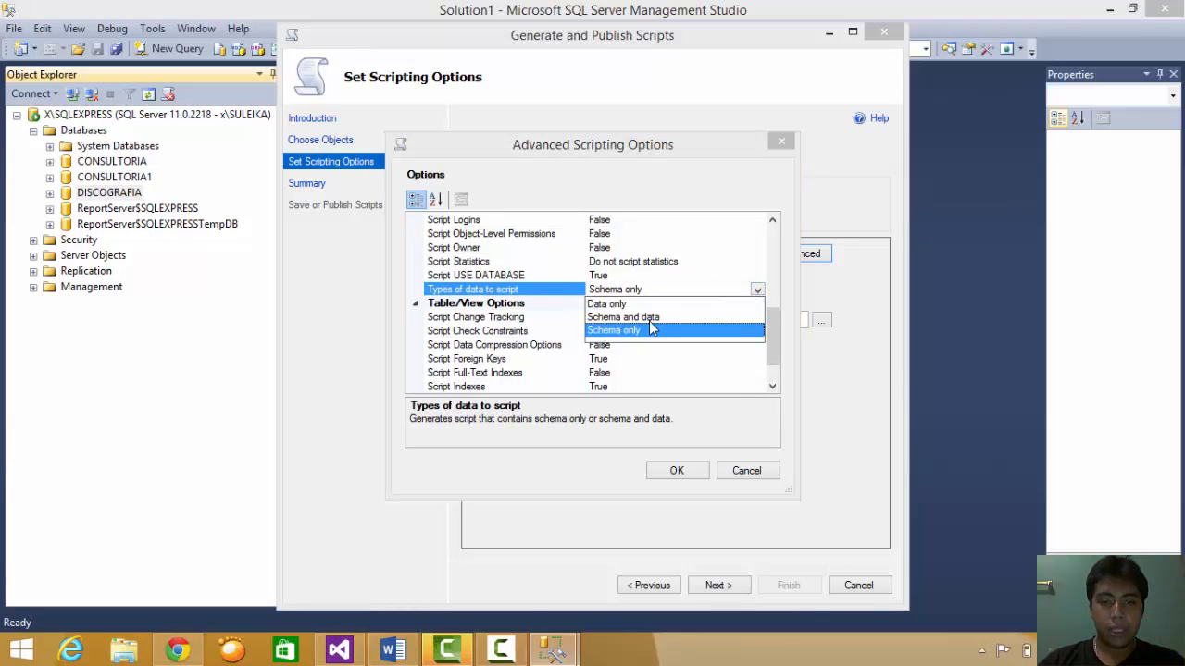
click(635, 317)
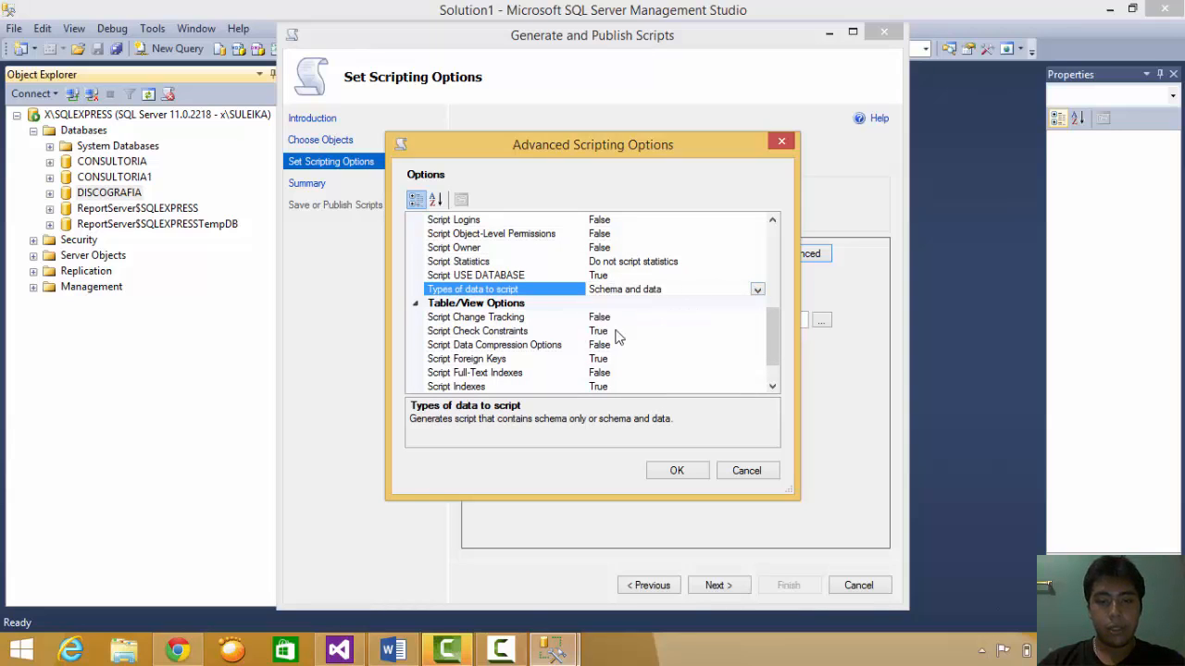
click(677, 471)
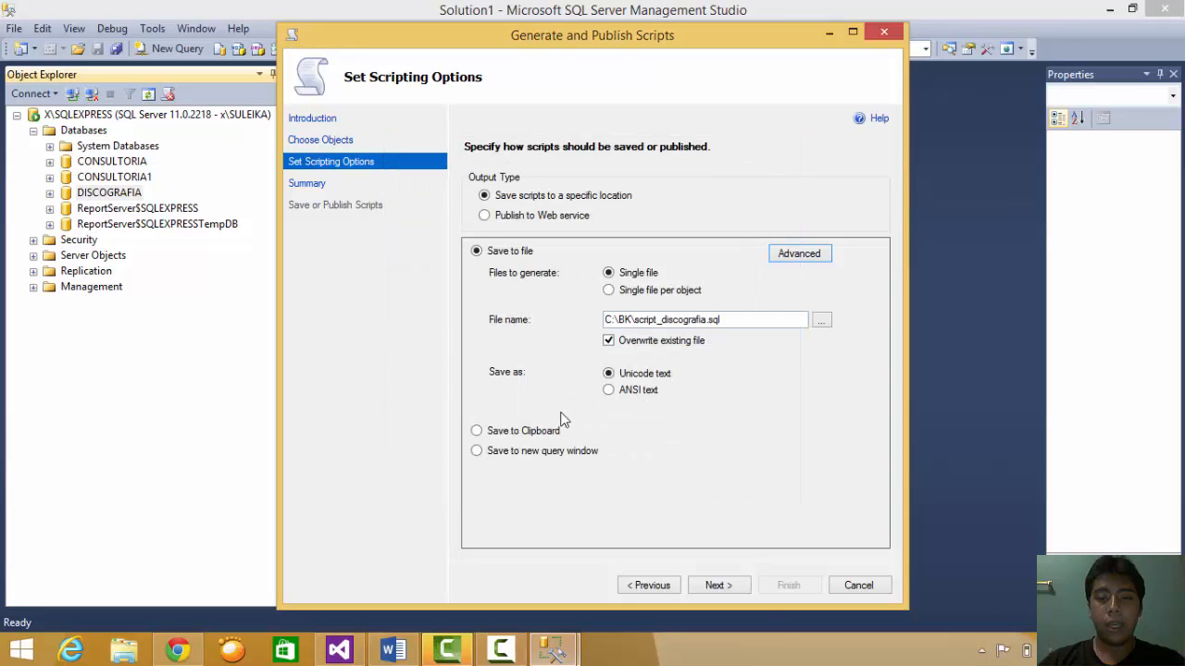
- Generate the DISCOGRAFIA script to file and close the finished wizard
click(740, 585)
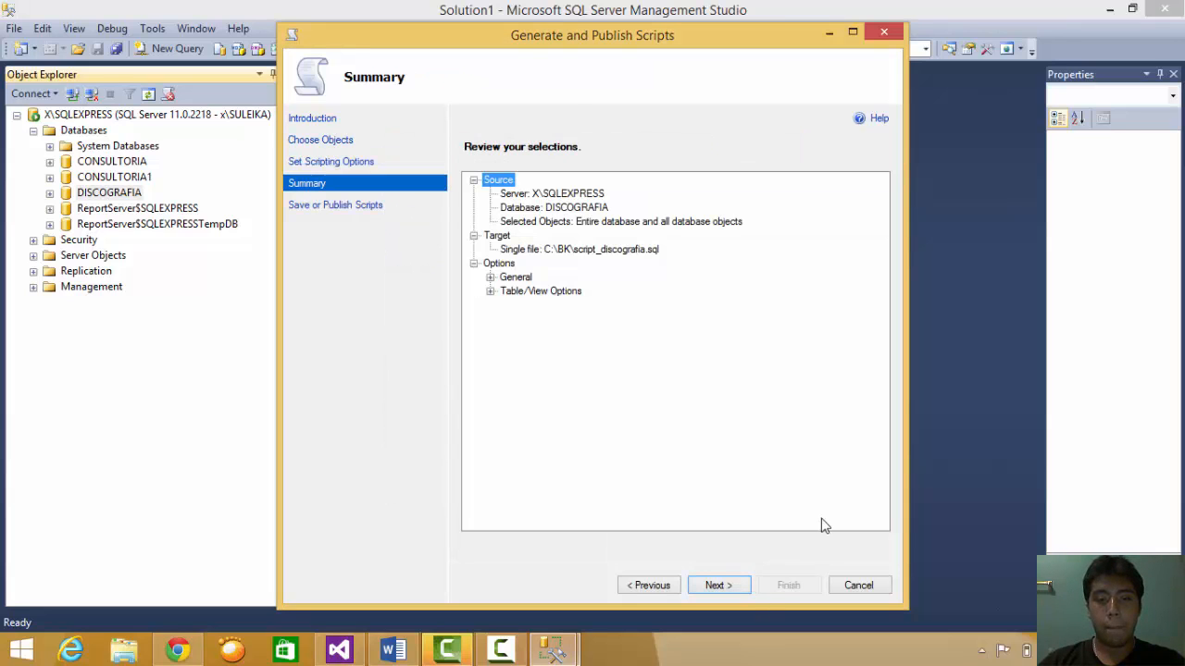
click(736, 586)
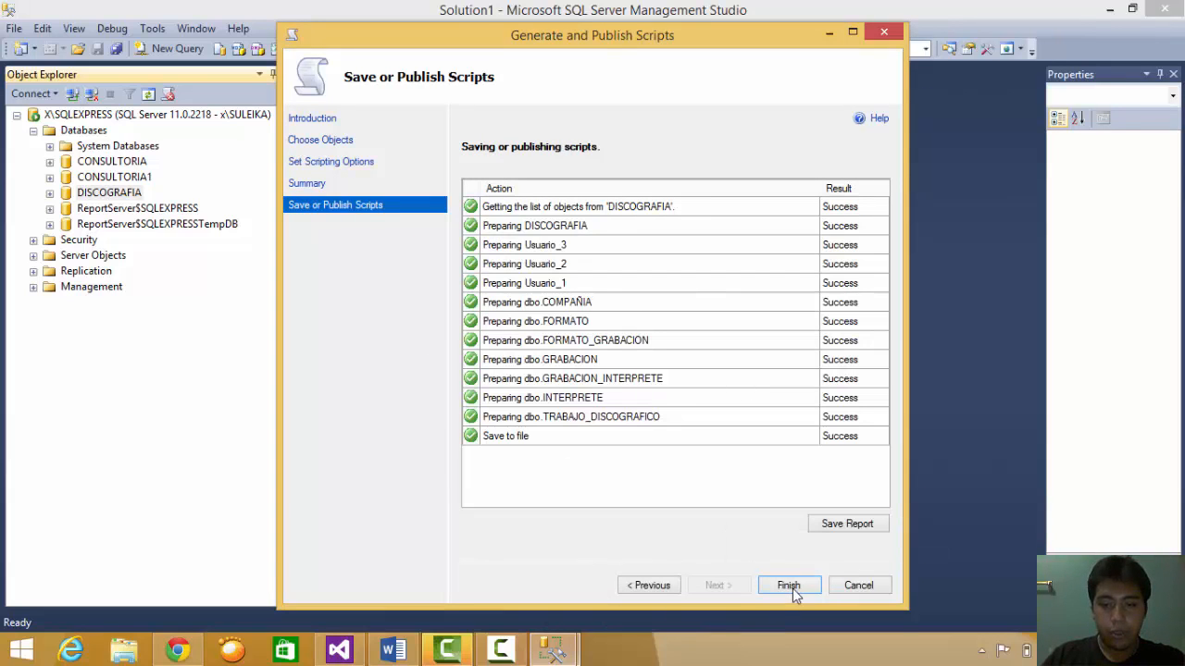
click(787, 586)
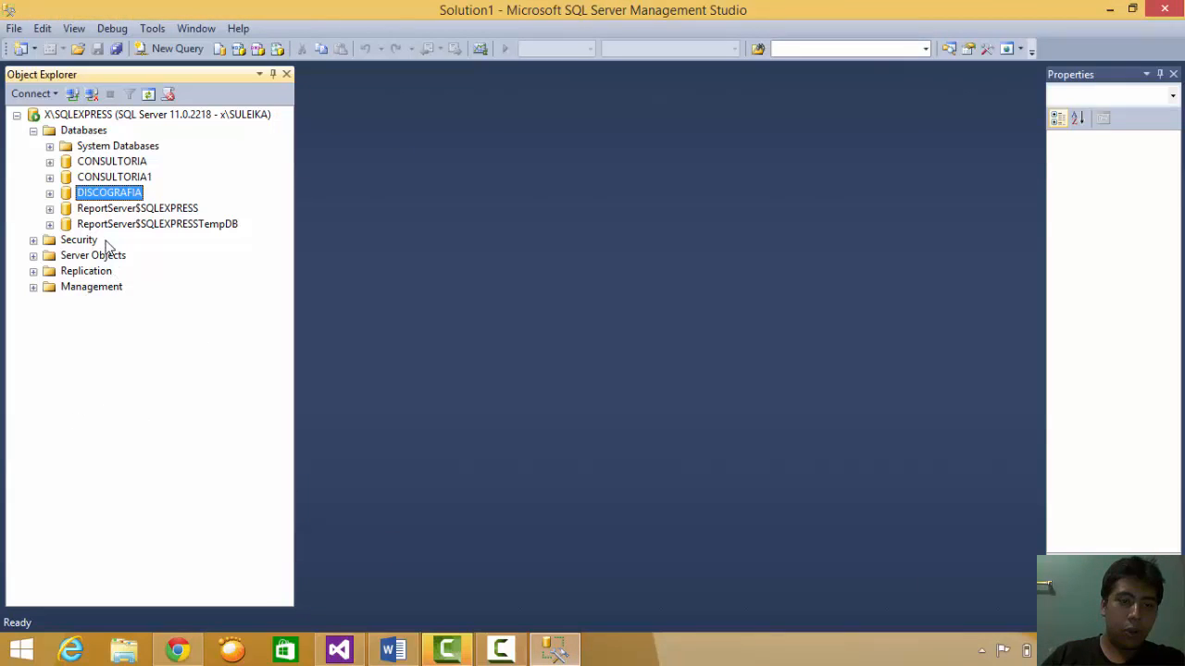
- Open the Restore Database dialog for the DISCOGRAFIA database
right_click(83, 194)
mouse_move(177, 265)
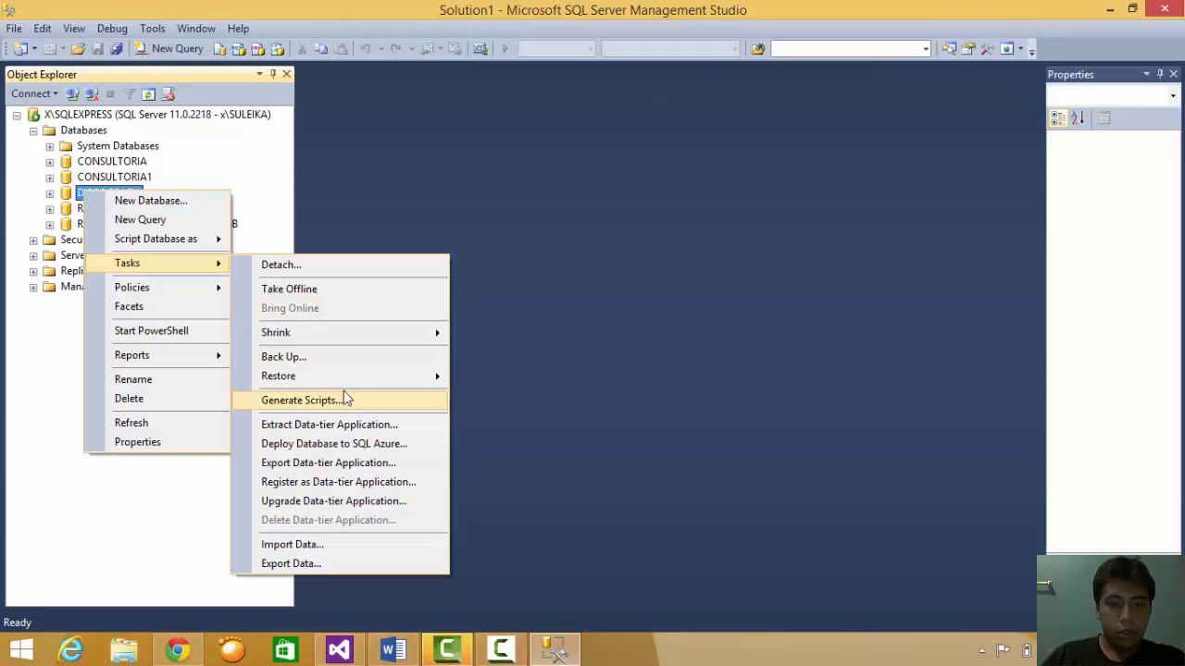
mouse_move(374, 378)
click(467, 382)
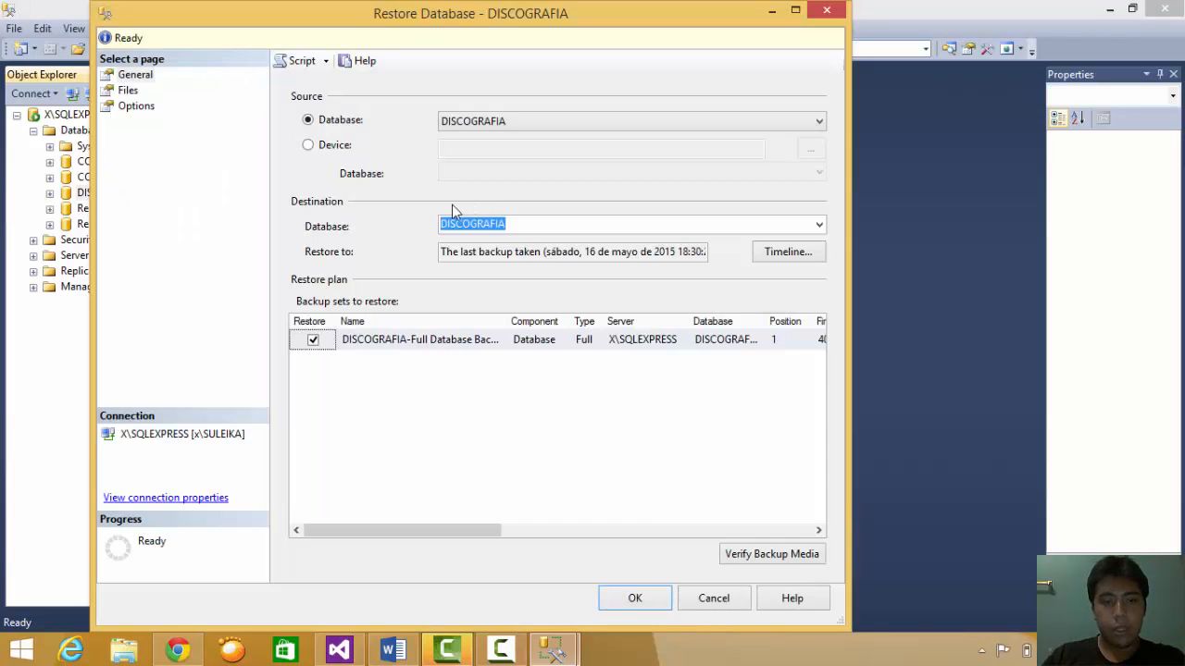
- Add script_discografia.sql from the C:\BK folder as the backup device, showing all file types
click(343, 148)
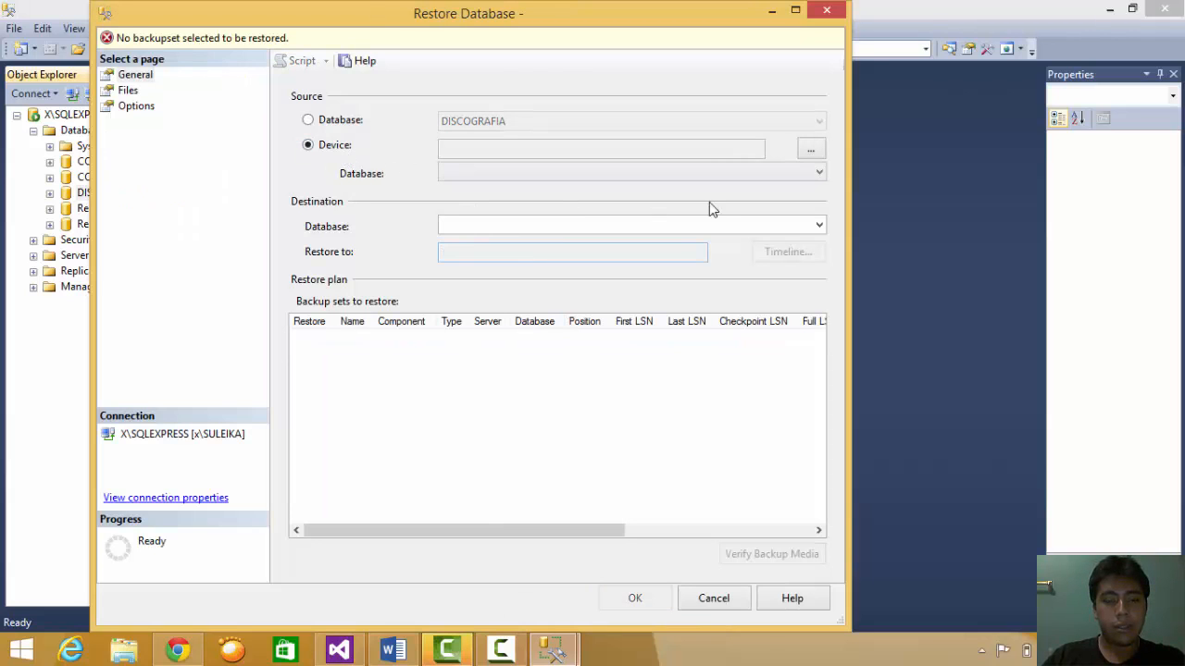
click(808, 151)
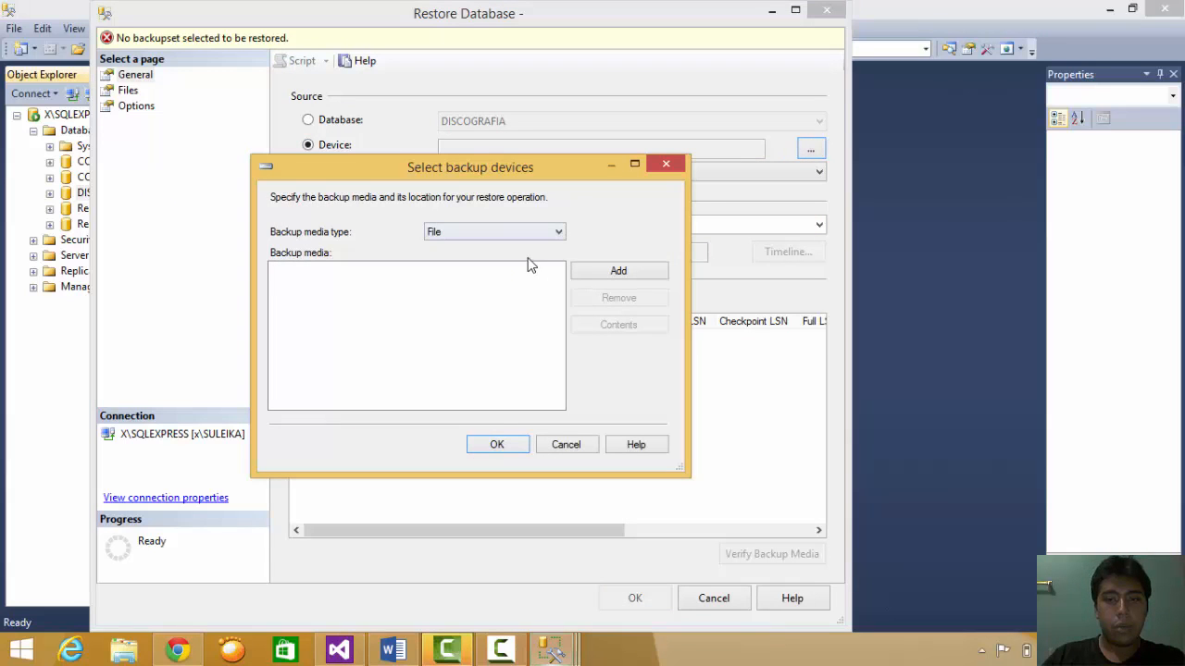
click(634, 273)
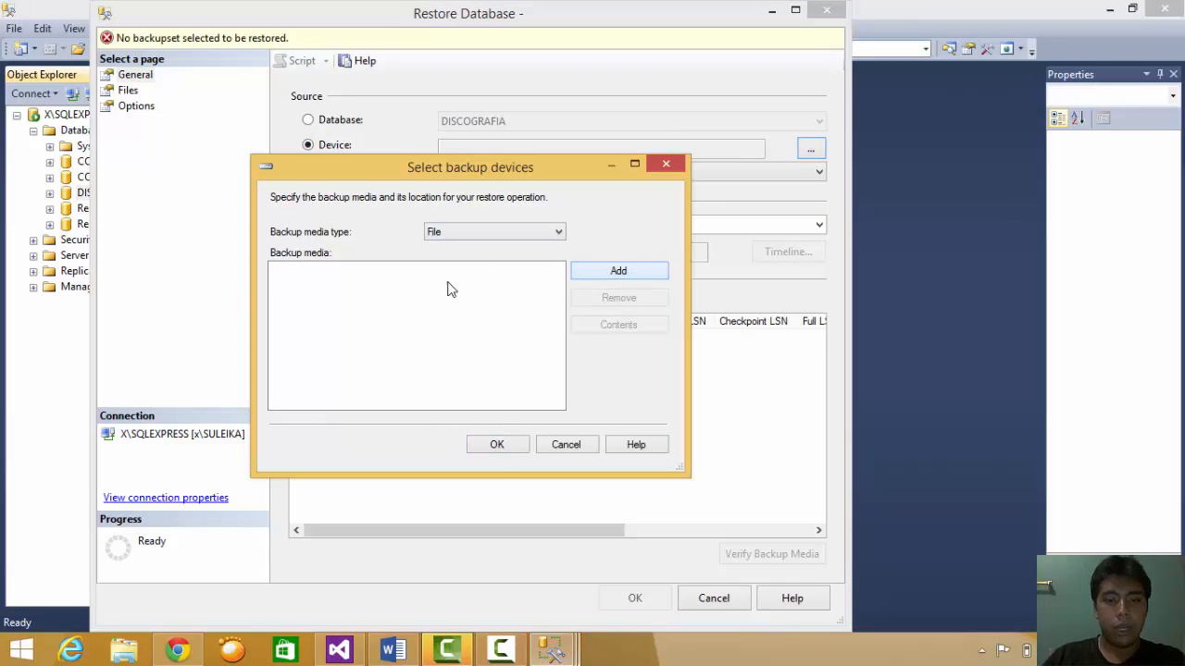
click(617, 274)
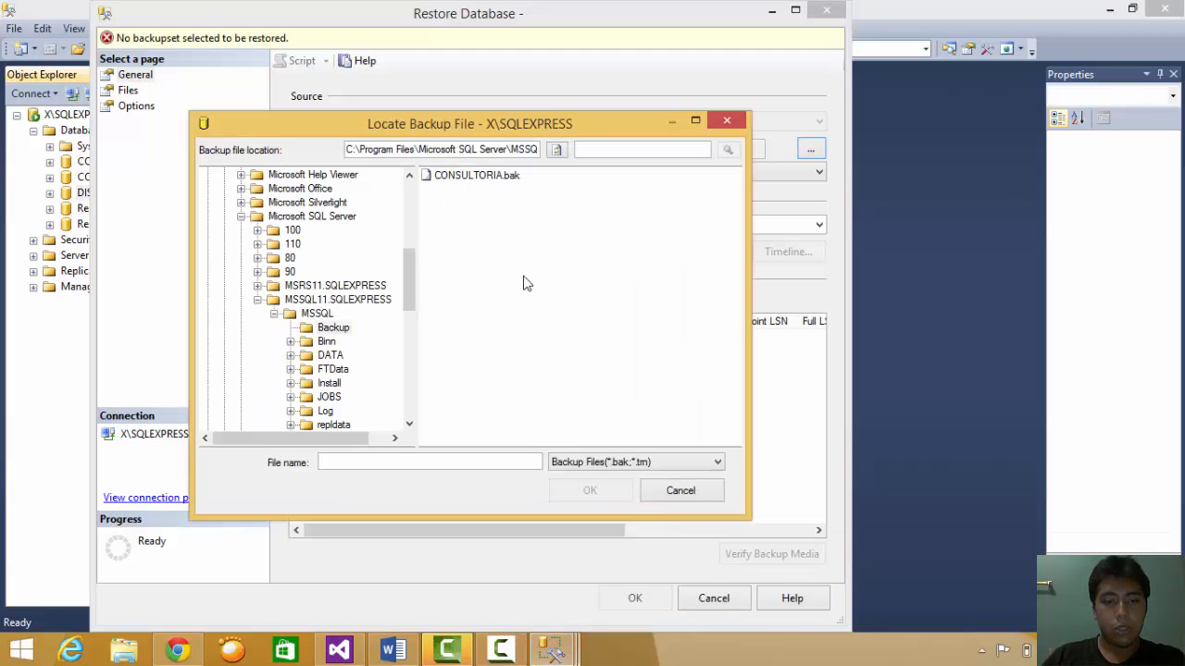
drag(410, 294, 411, 209)
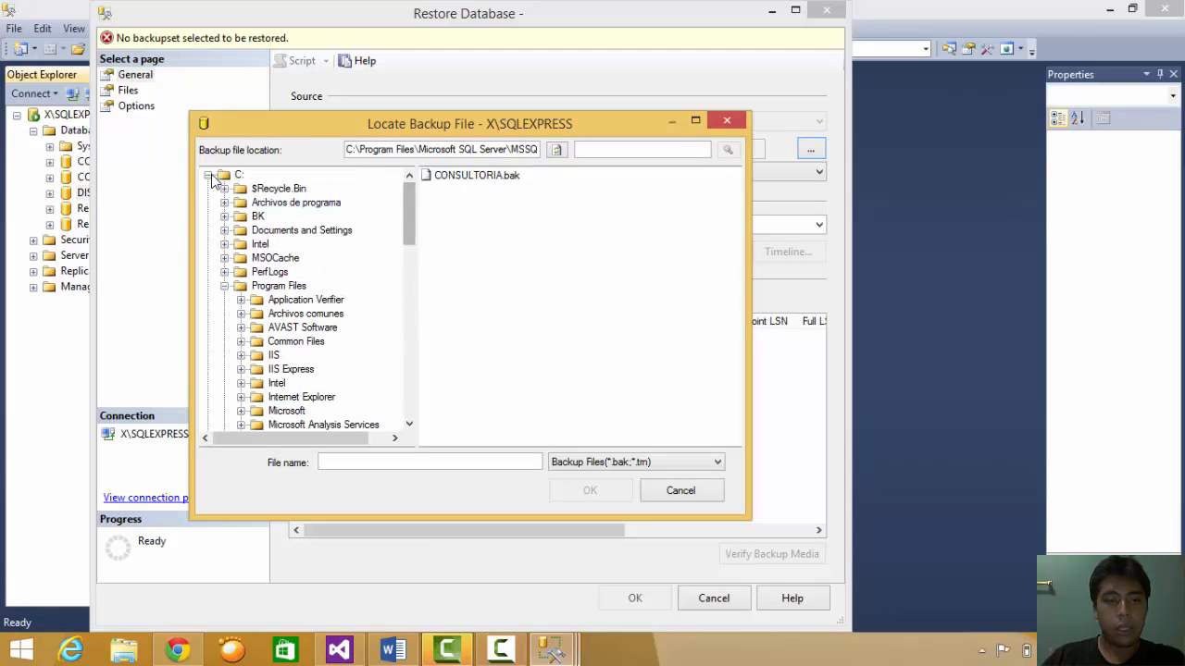
click(258, 217)
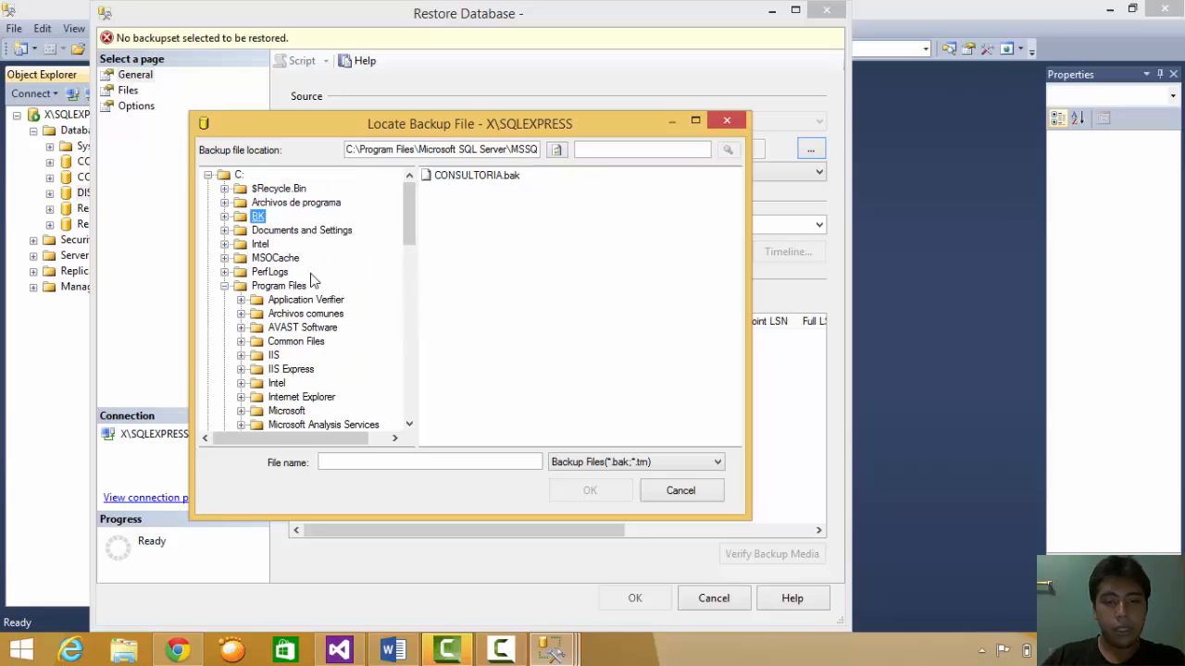
click(639, 462)
click(581, 487)
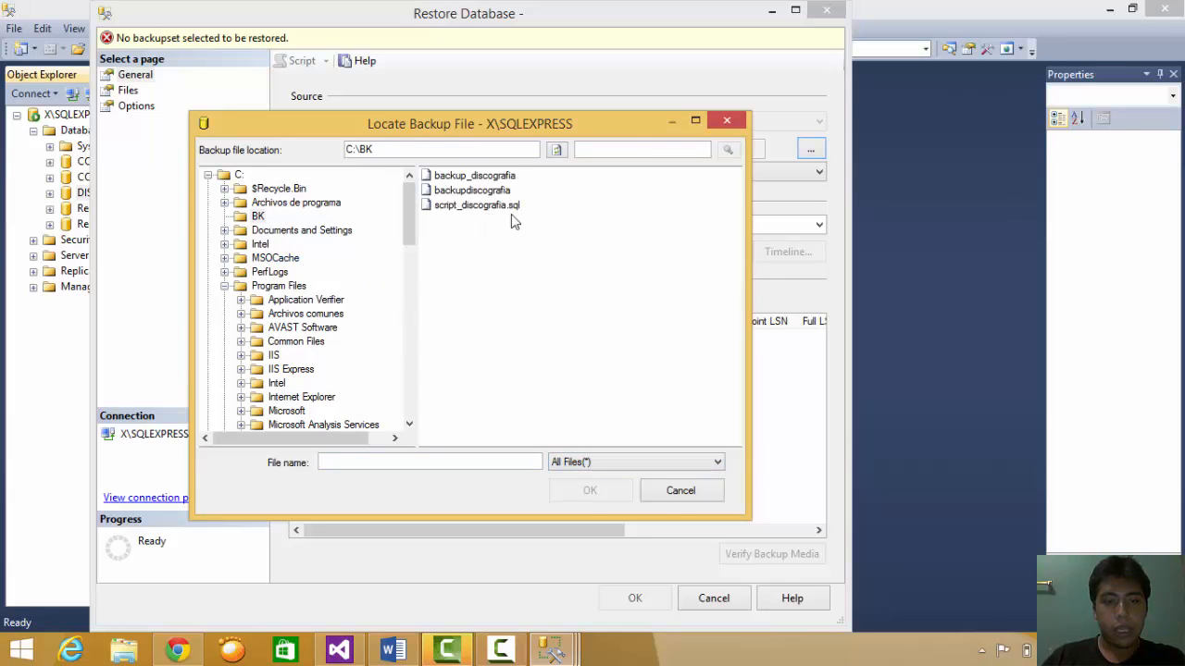
click(463, 205)
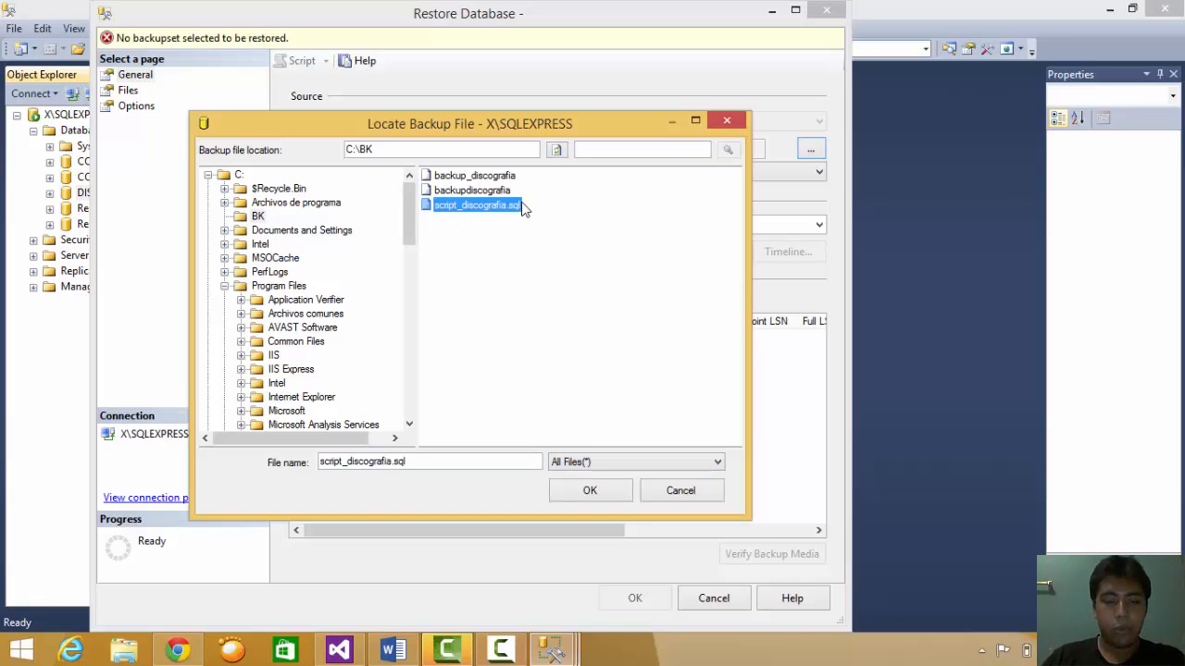
click(590, 491)
click(410, 270)
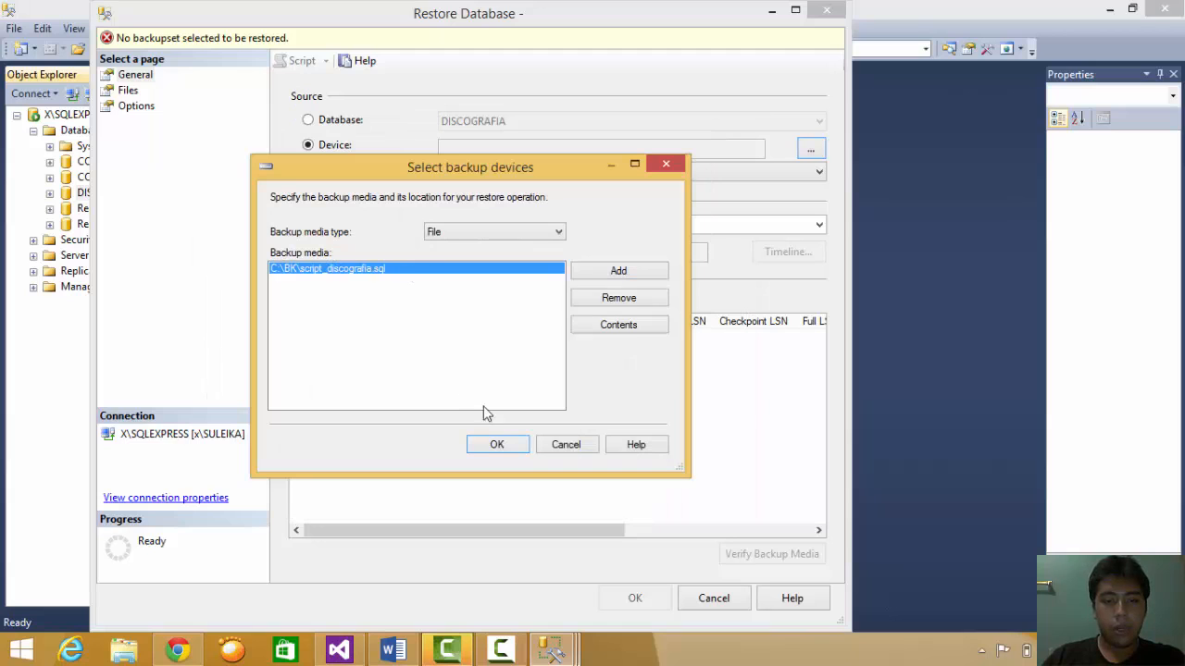
click(500, 449)
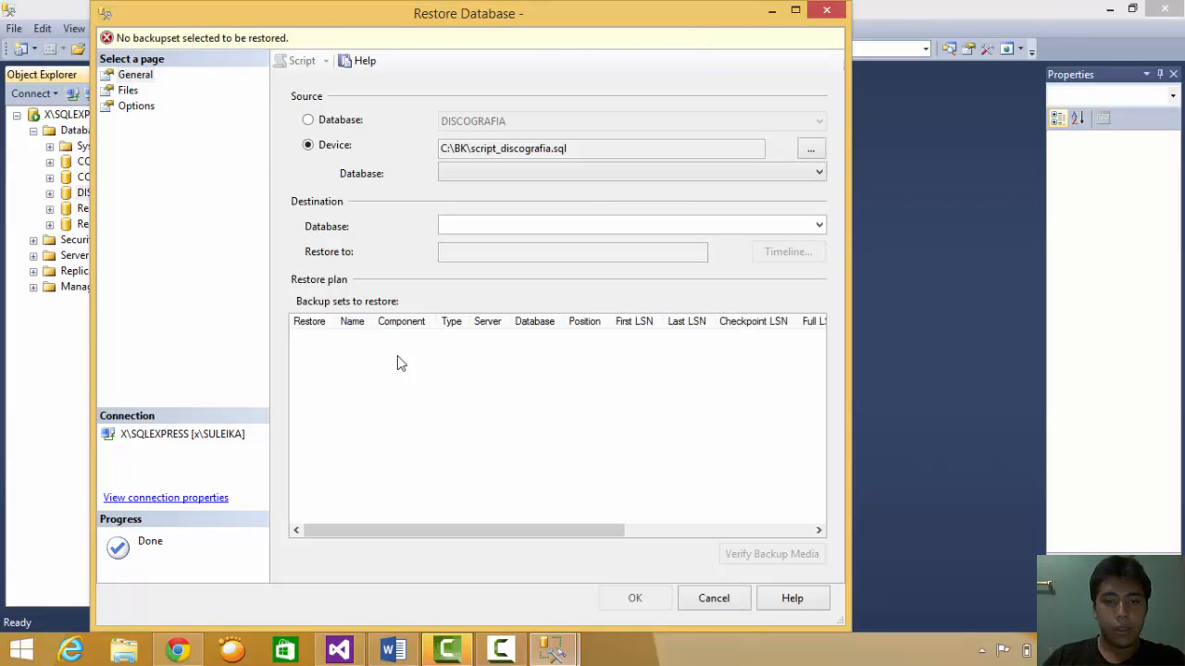
- Restore DISCOGRAFIA with Overwrite the existing database (WITH REPLACE) checked, and acknowledge success
click(326, 125)
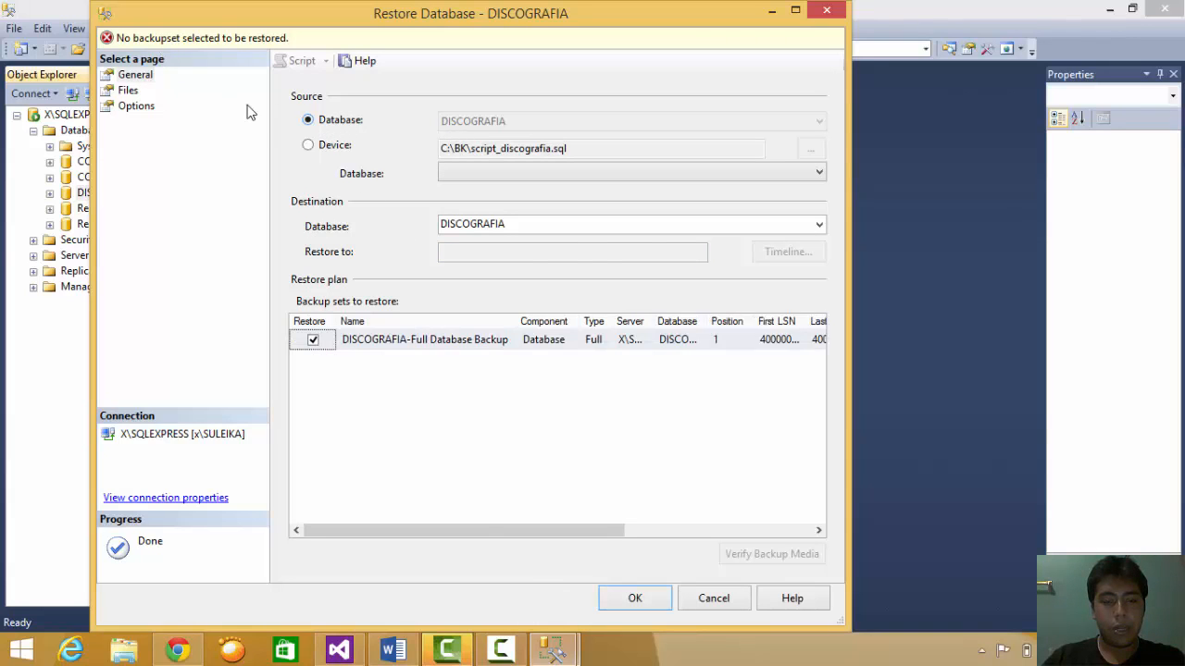
click(153, 112)
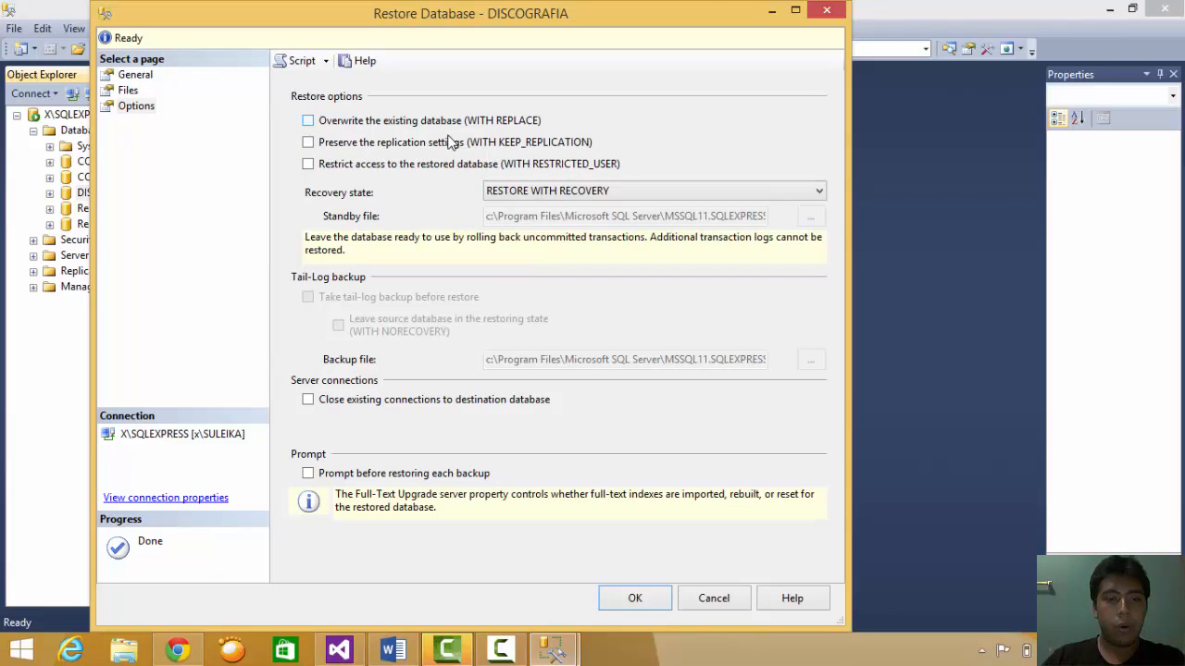
click(323, 127)
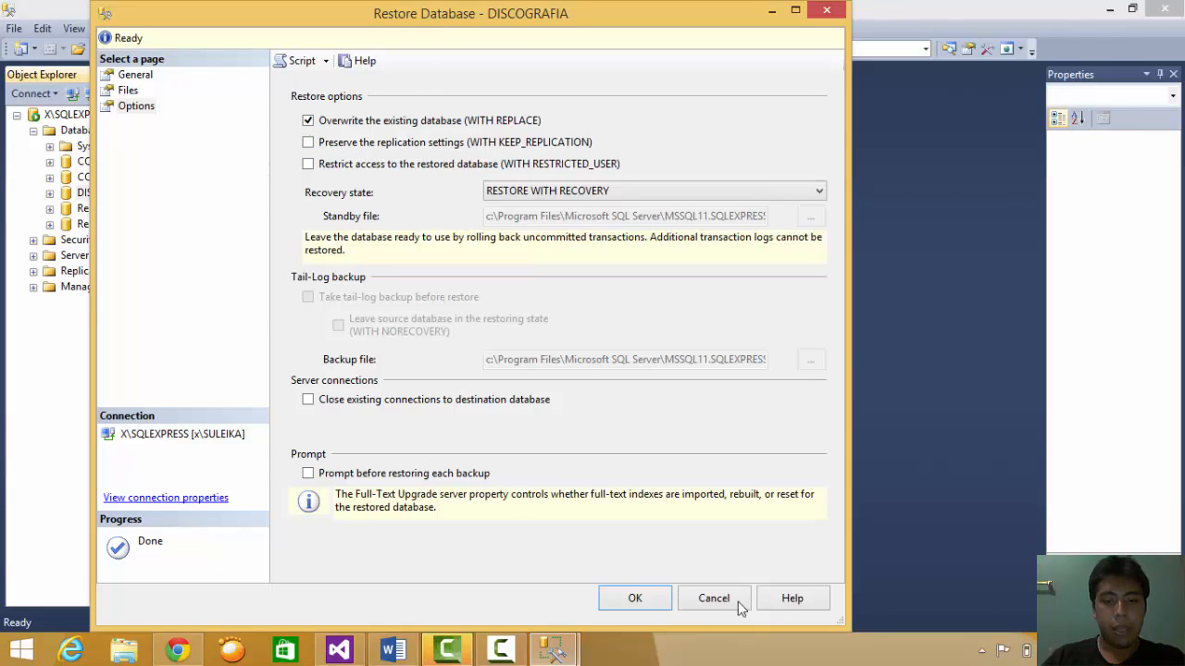
click(635, 599)
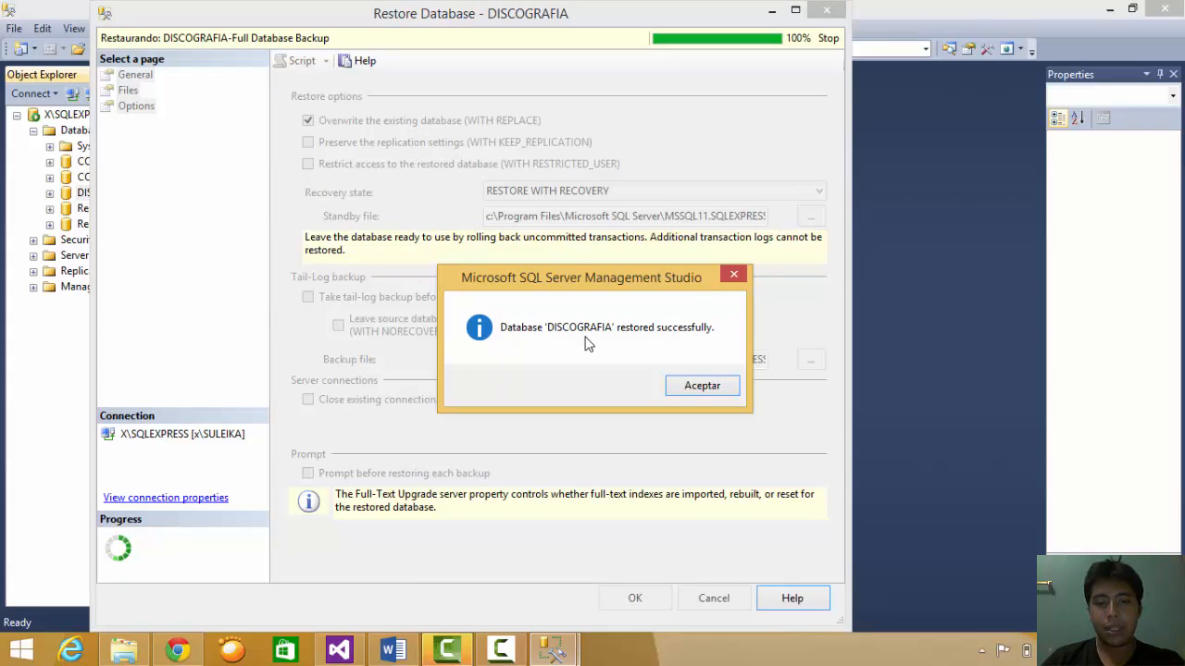
click(701, 386)
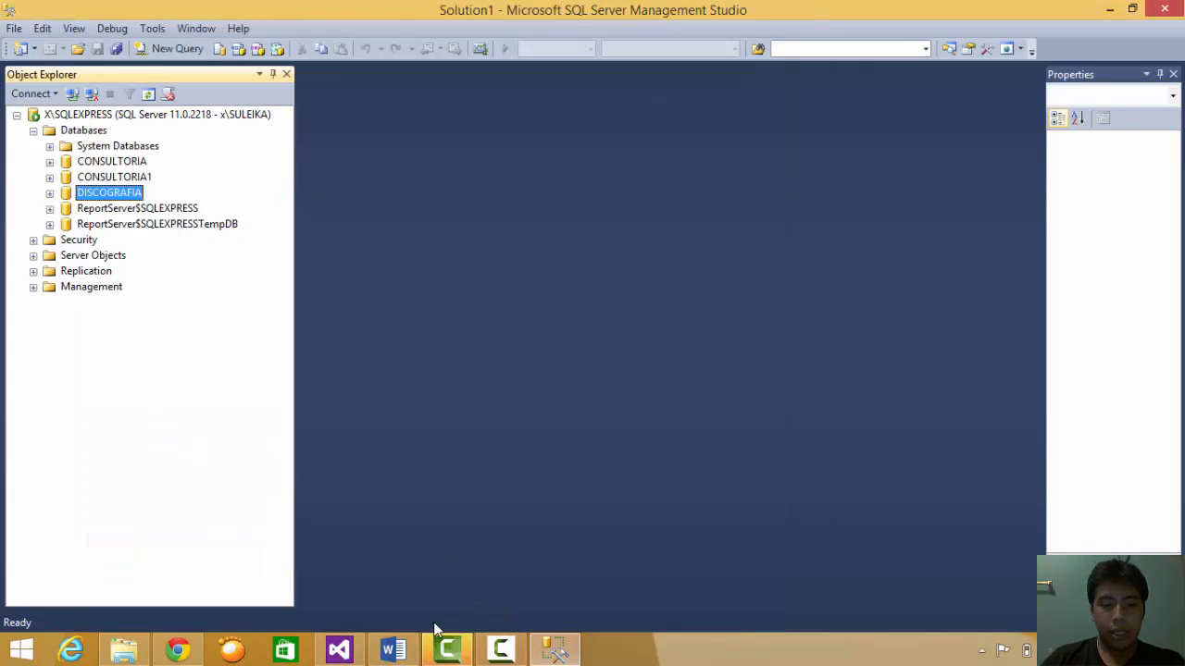
click(417, 583)
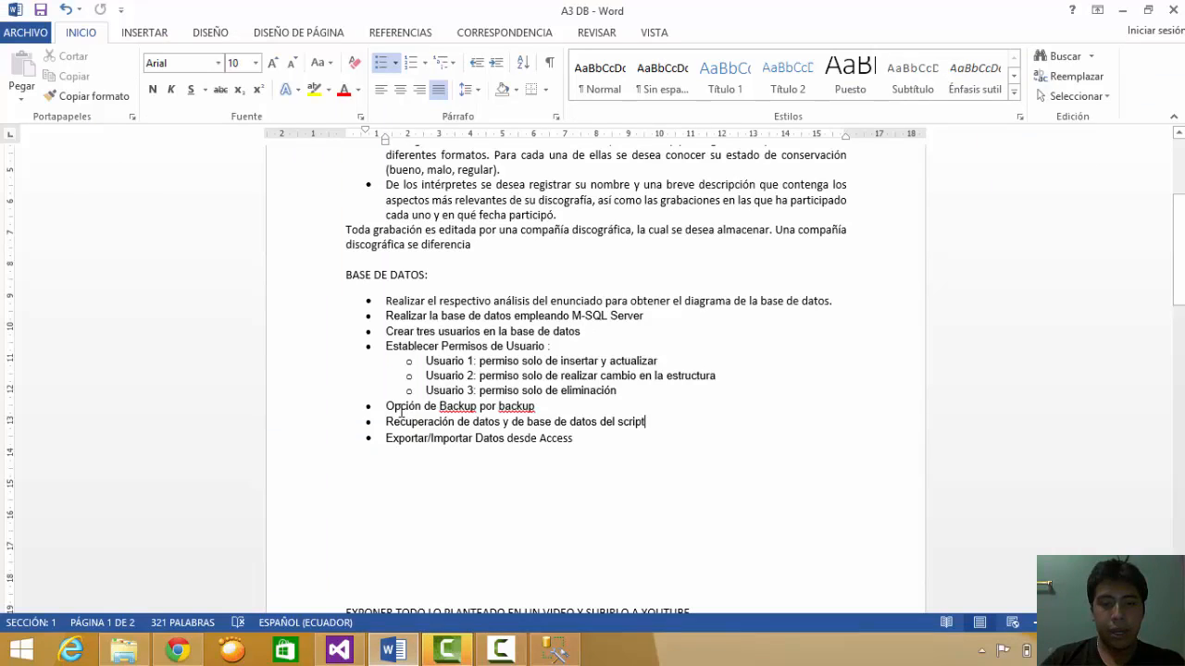
drag(402, 438, 518, 443)
click(518, 442)
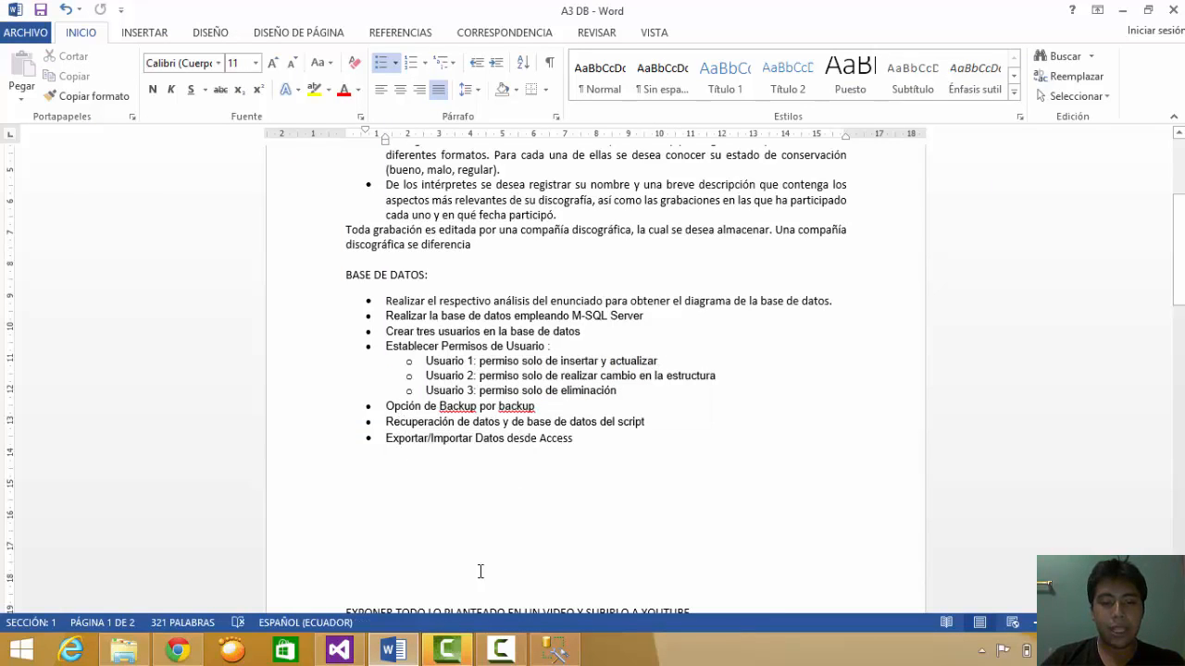
click(554, 651)
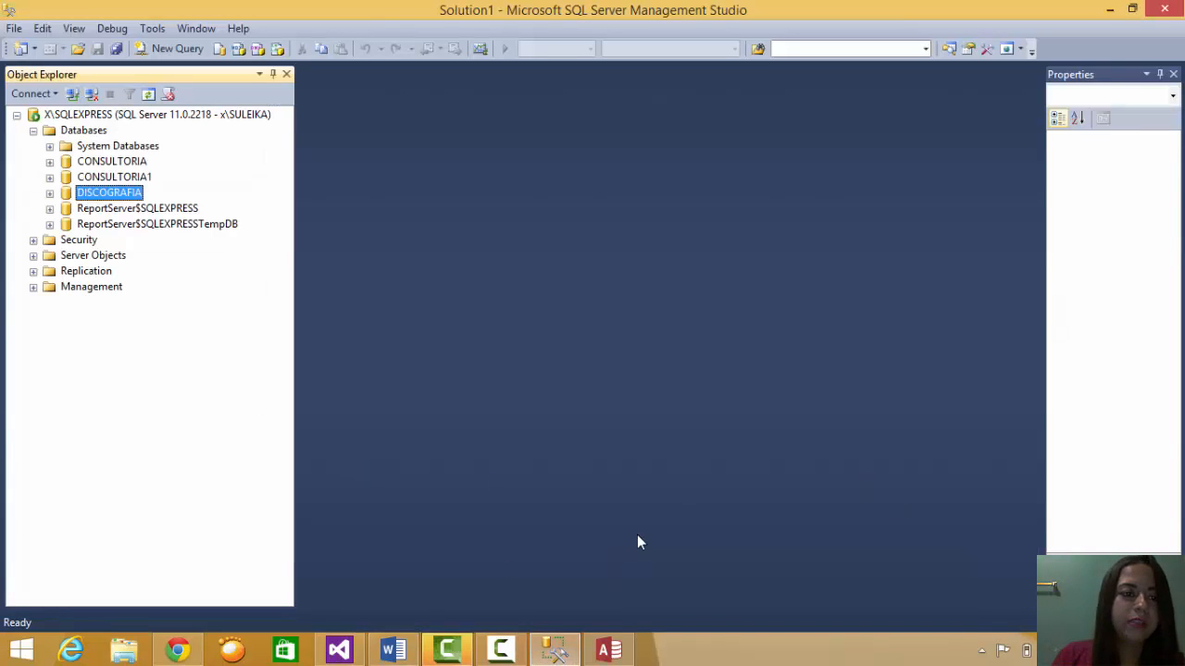
- Launch Access and create a blank desktop database cantantes.accdb in Documents
click(607, 647)
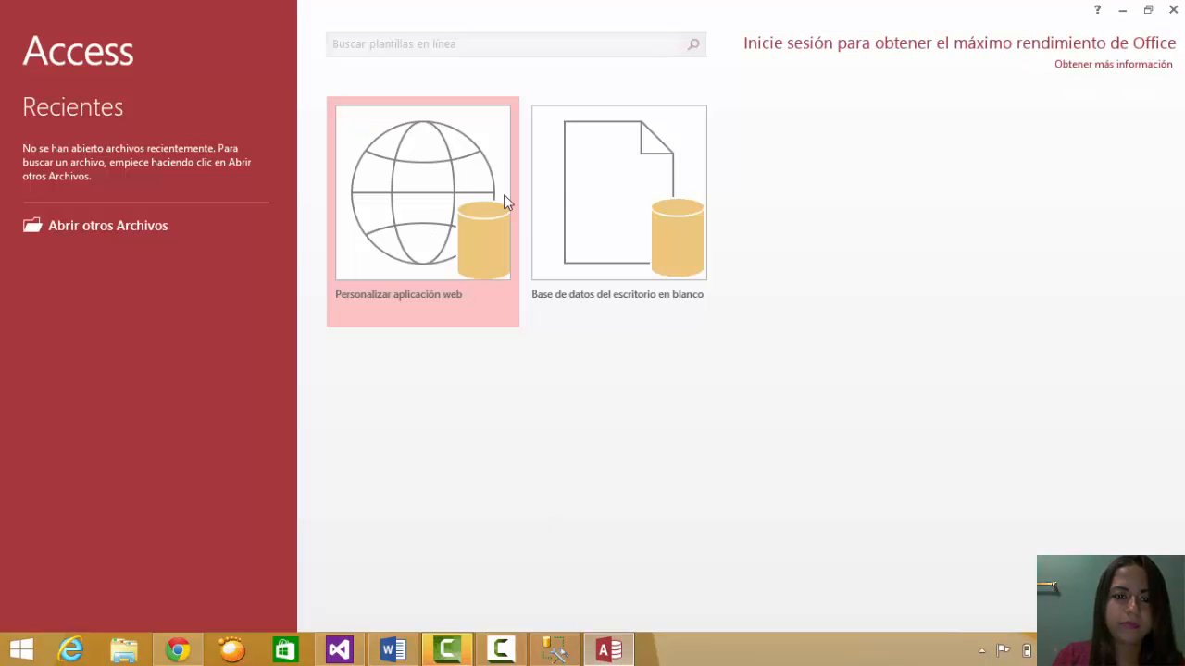
click(618, 196)
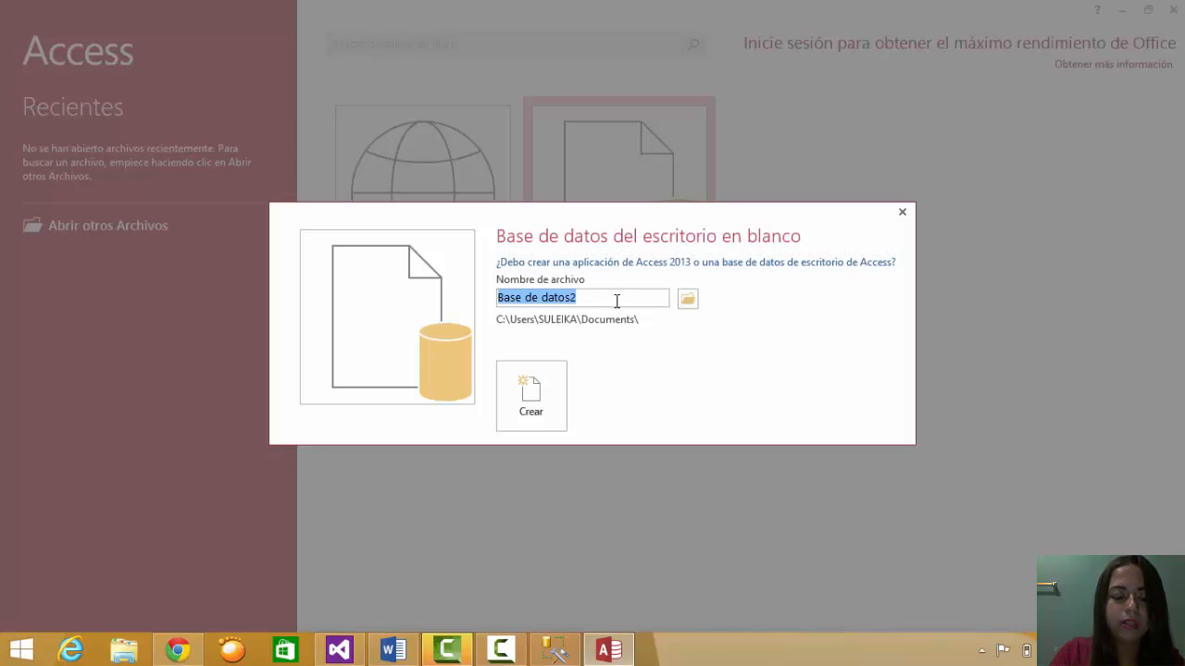
key(BackSpace)
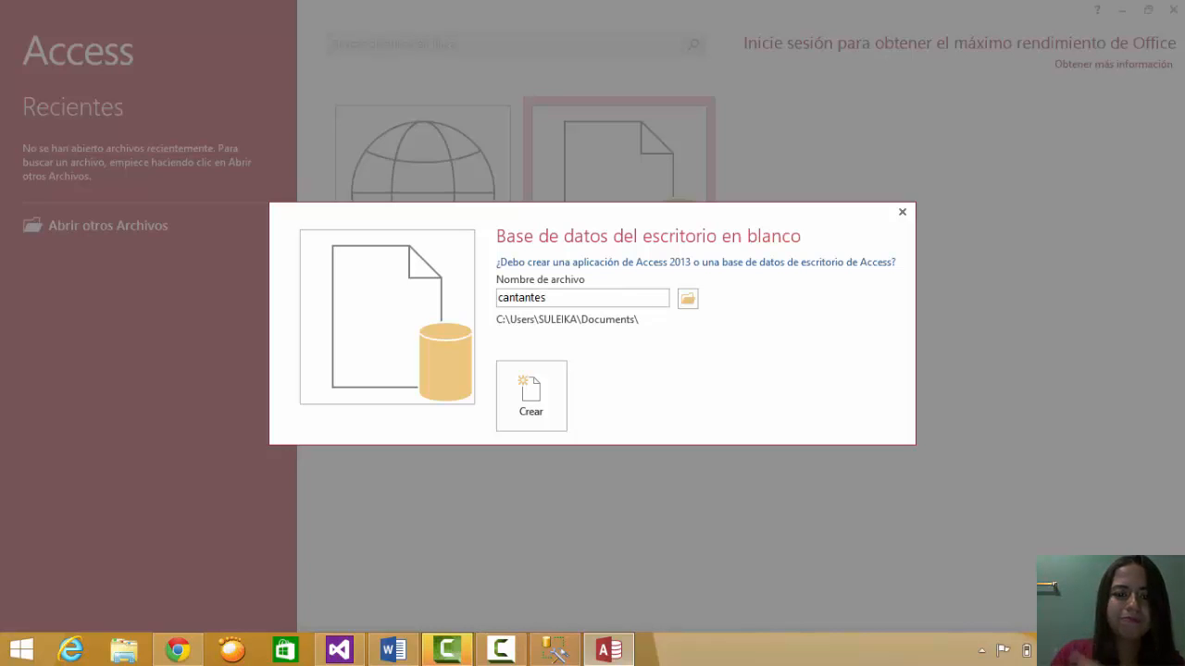
click(549, 424)
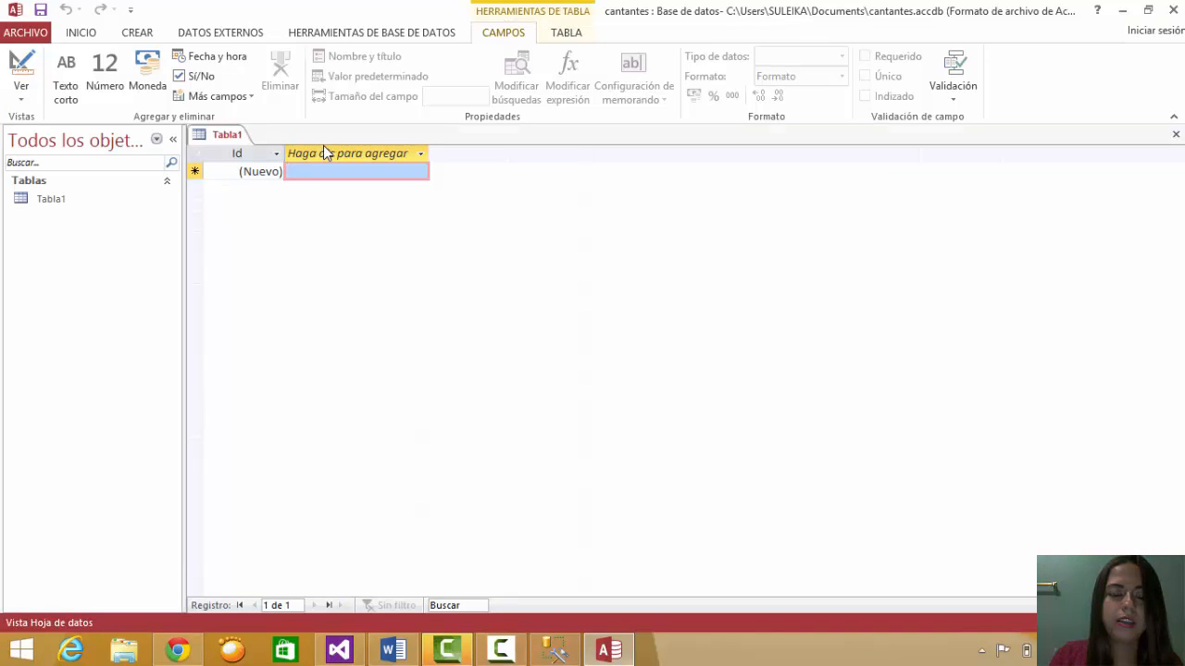
- Add three short-text fields to Tabla1: Nombres, Apellidos and Canciones
click(321, 148)
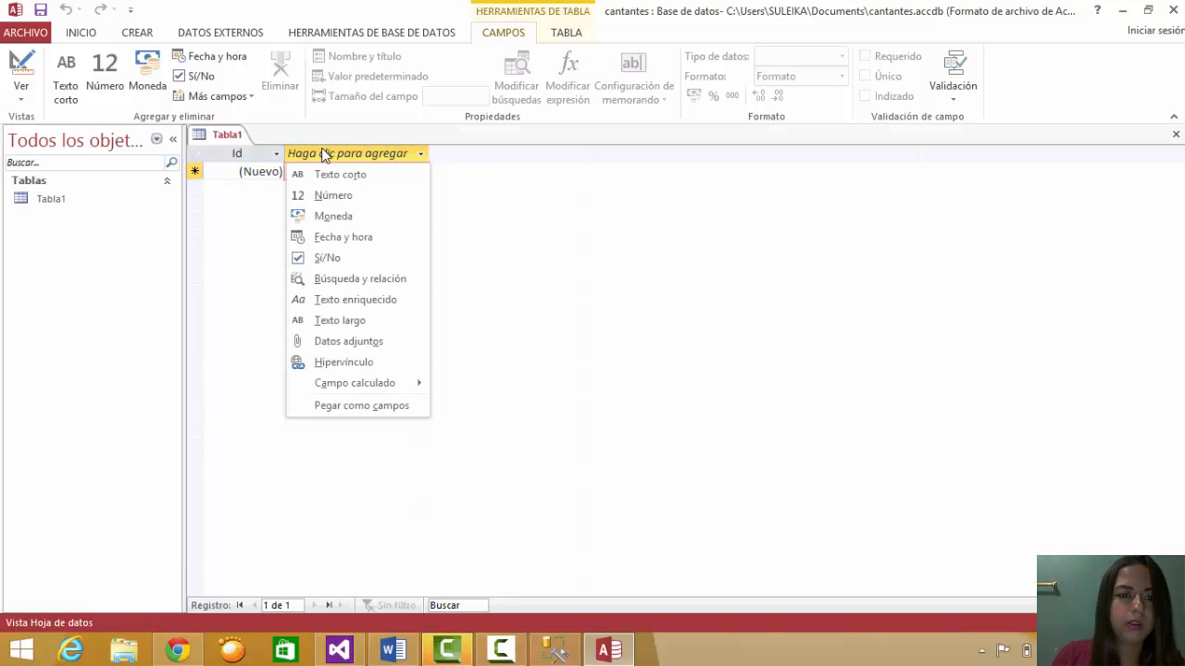
click(389, 180)
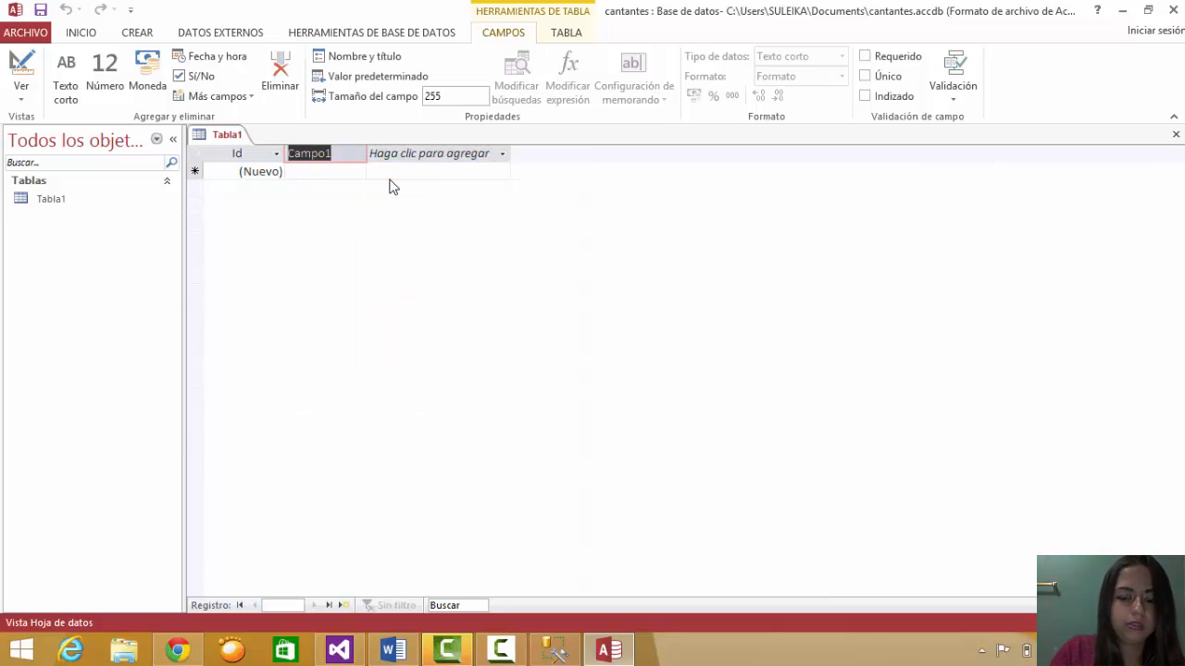
text(Nombres)
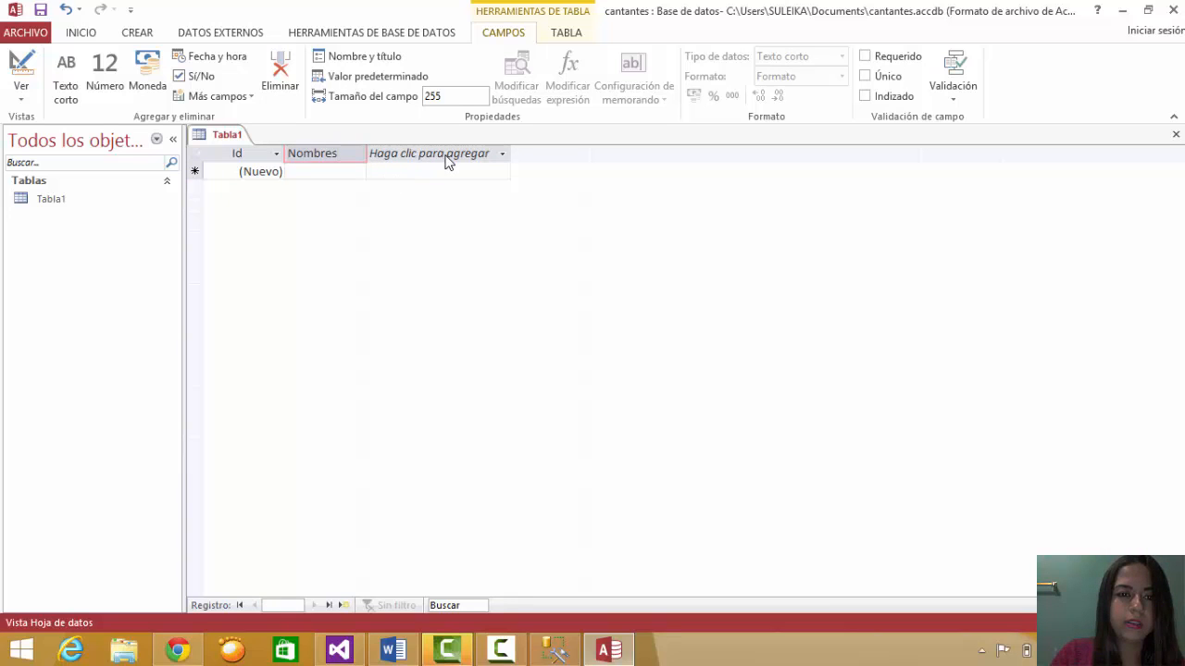
click(437, 154)
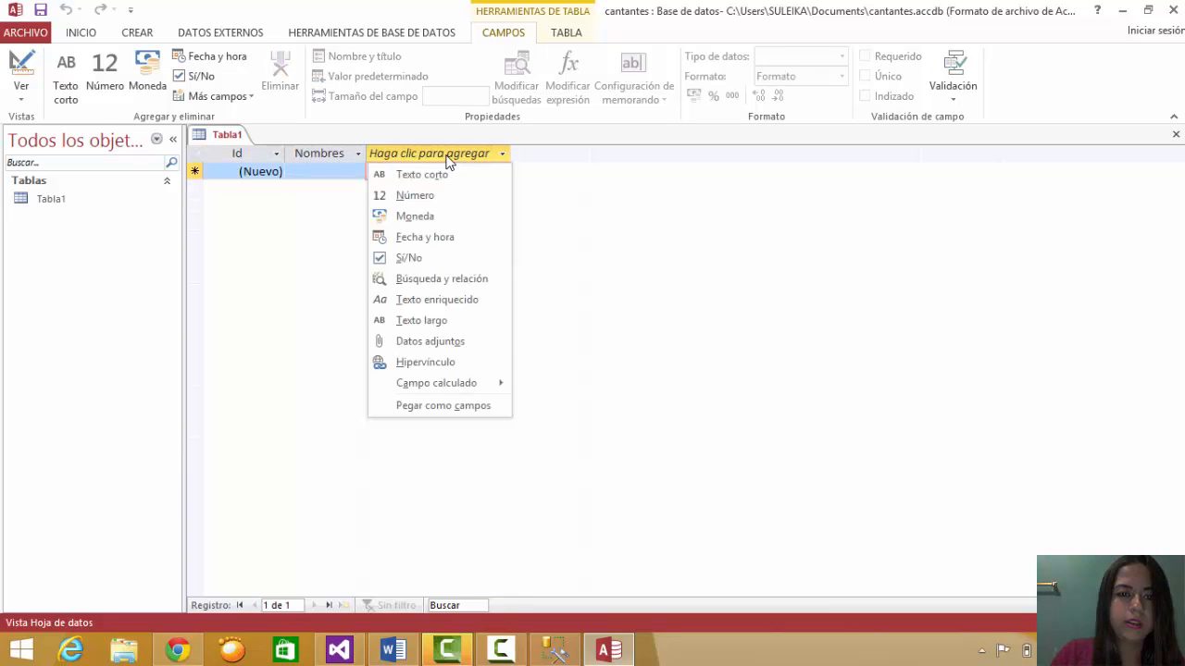
click(434, 176)
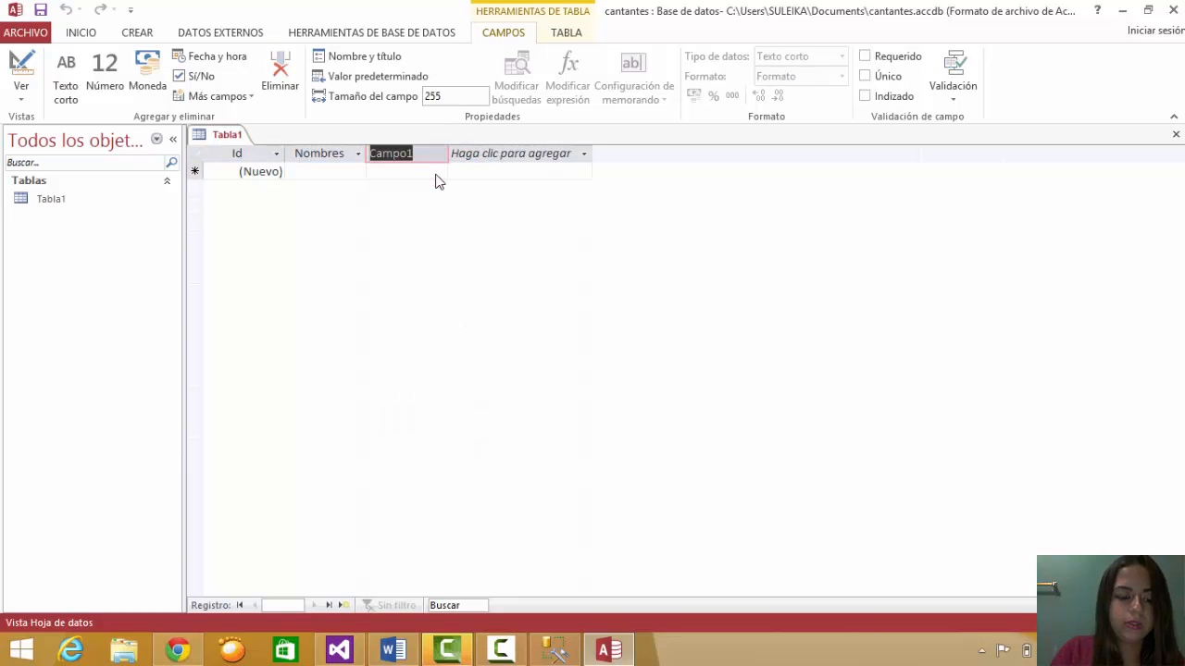
text(Apellid)
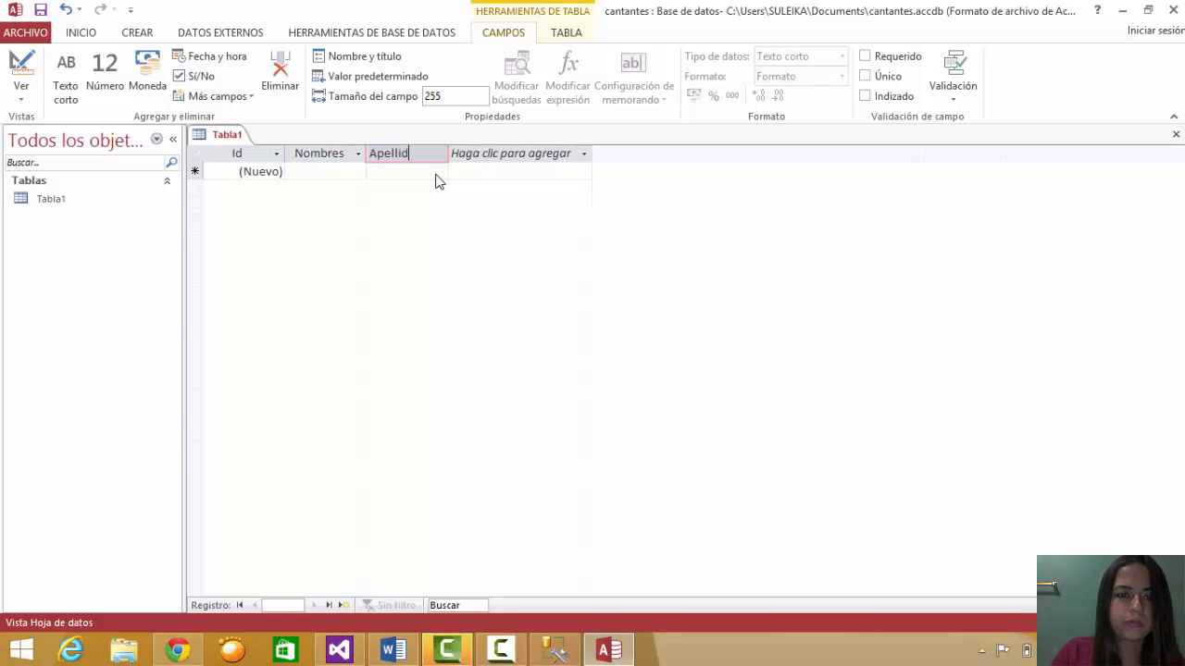
text(os)
click(480, 158)
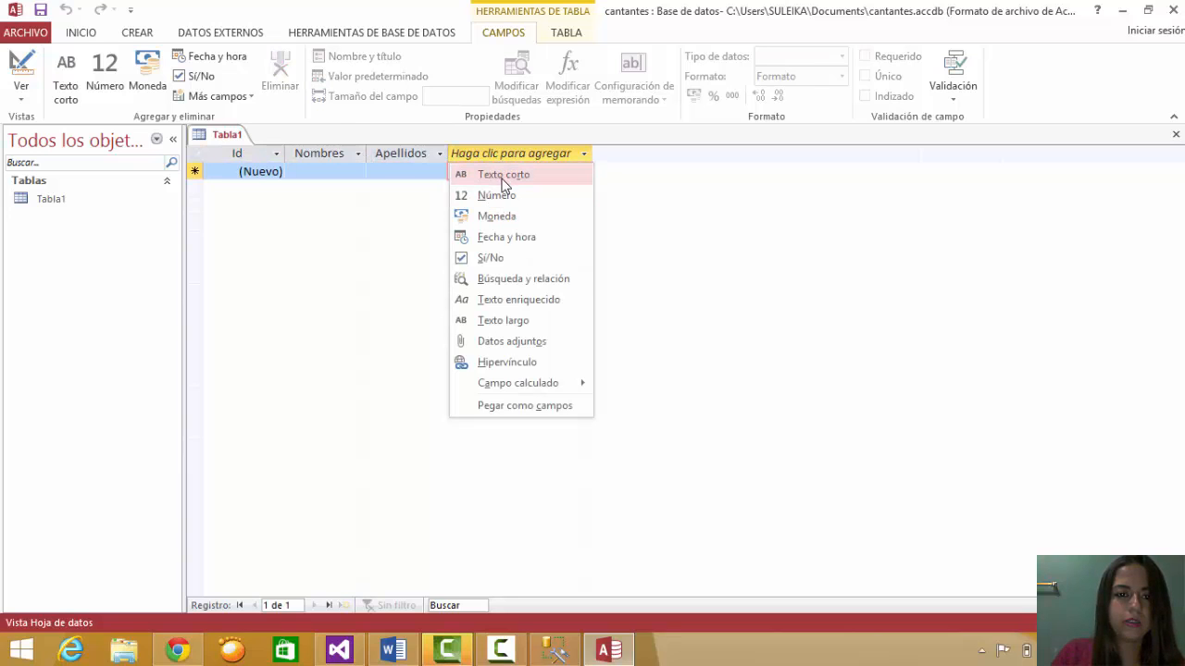
click(504, 176)
text(Canciones)
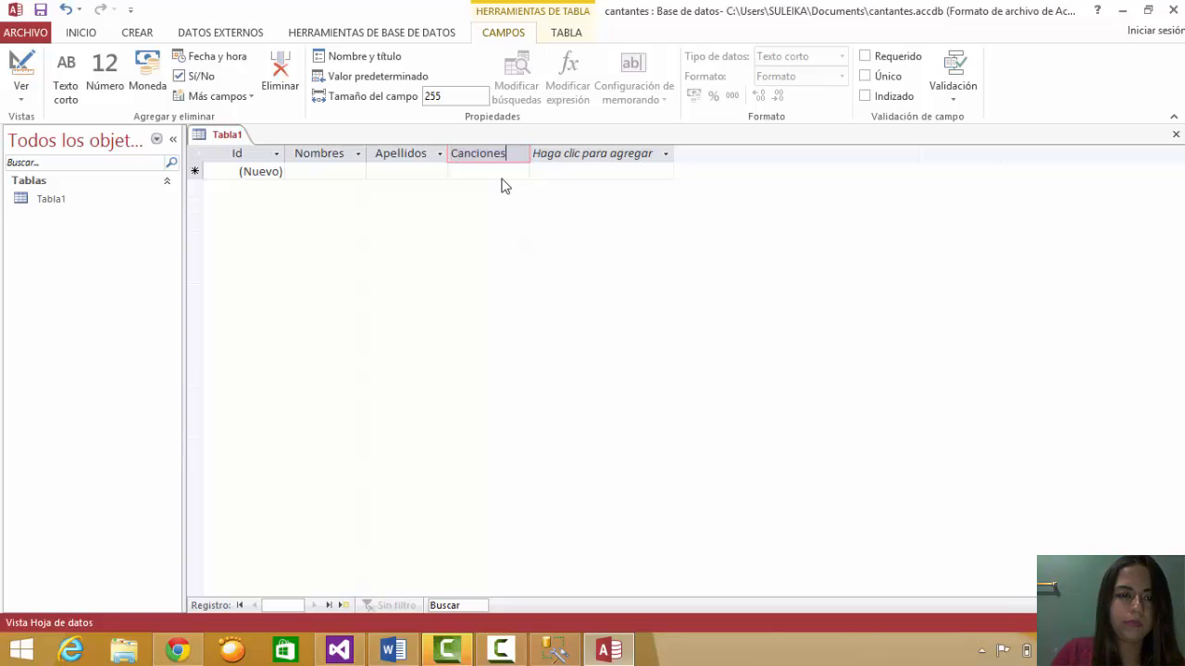
- Enter a first record with the singer's name and the song Nota de amor, then close Tabla1
click(319, 164)
text(Juan)
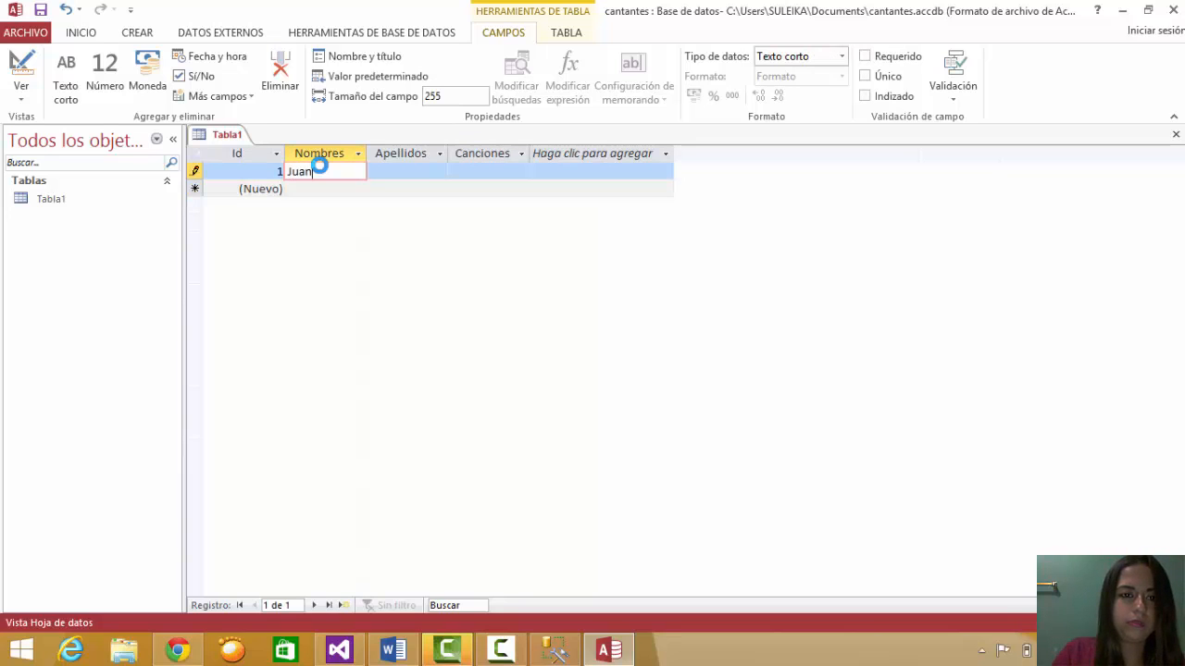
click(417, 170)
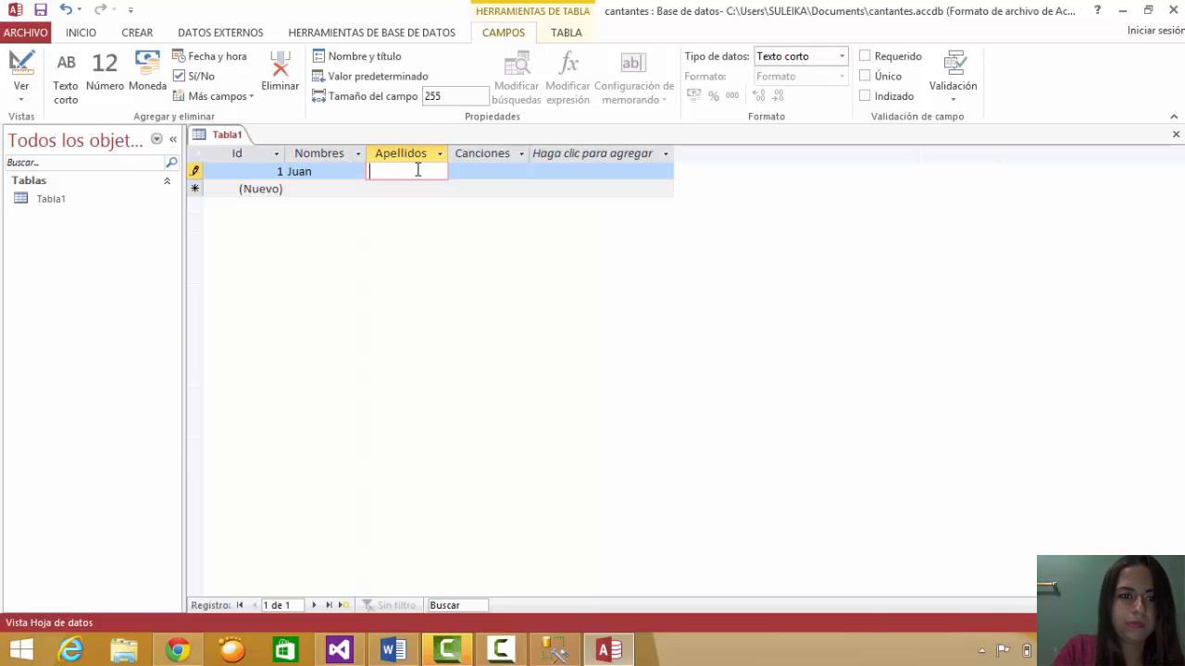
click(490, 176)
text(Nota de amor)
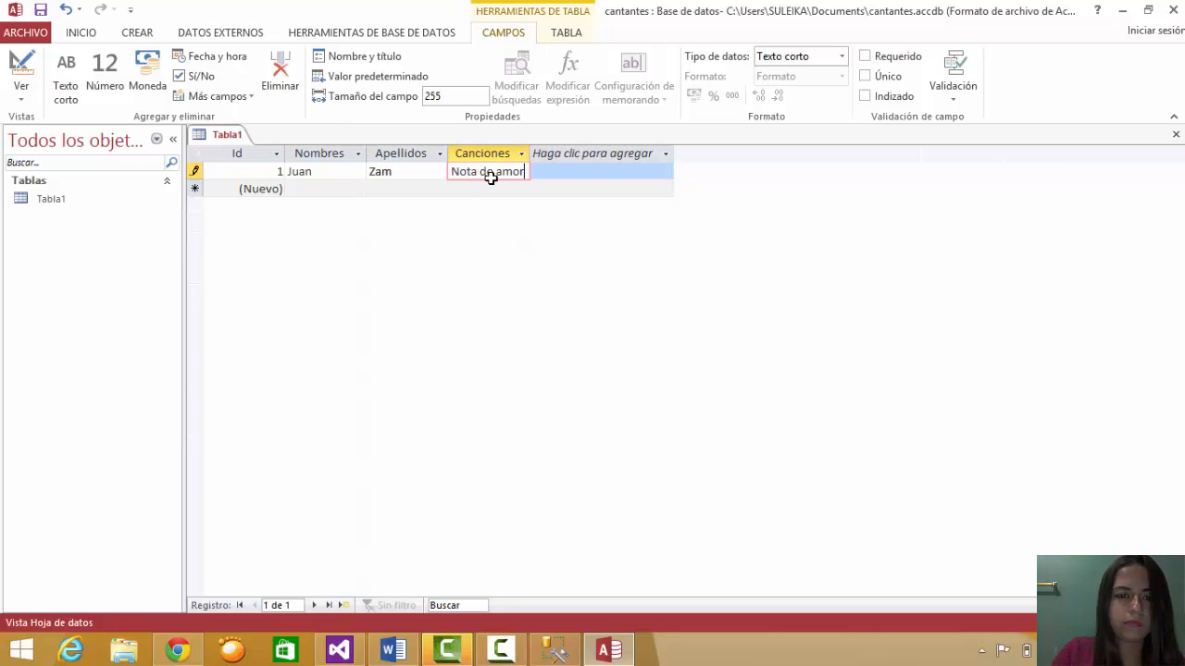
click(1176, 135)
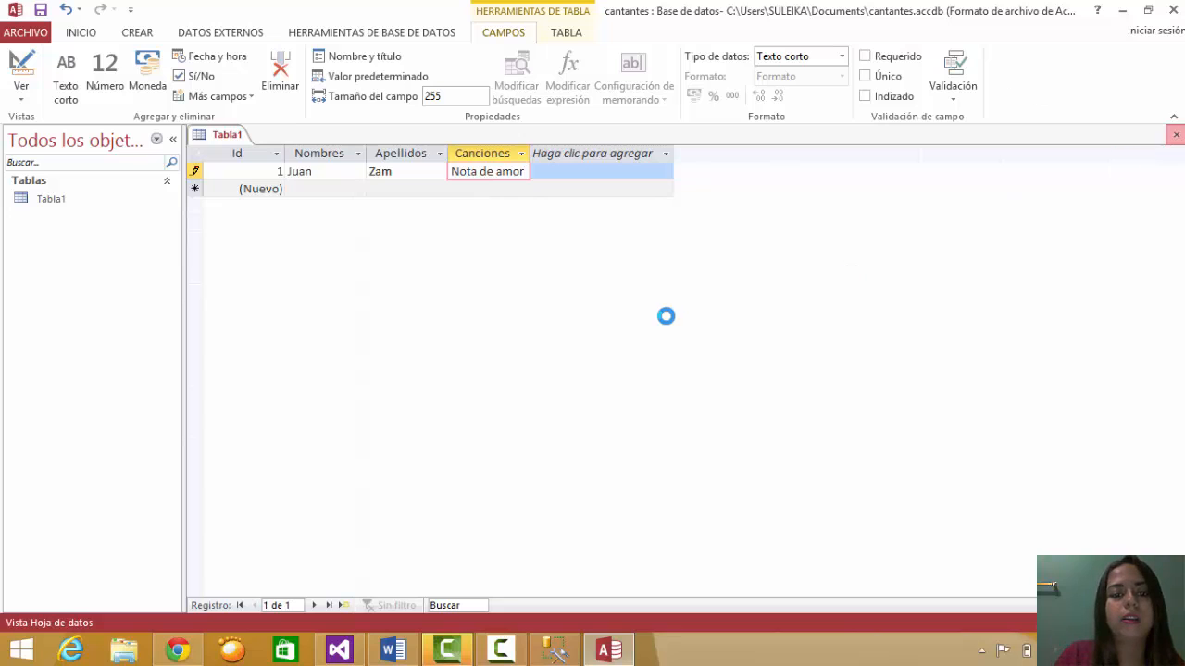
- Save the table under the name cantantes and go to the ARCHIVO backstage view
click(515, 373)
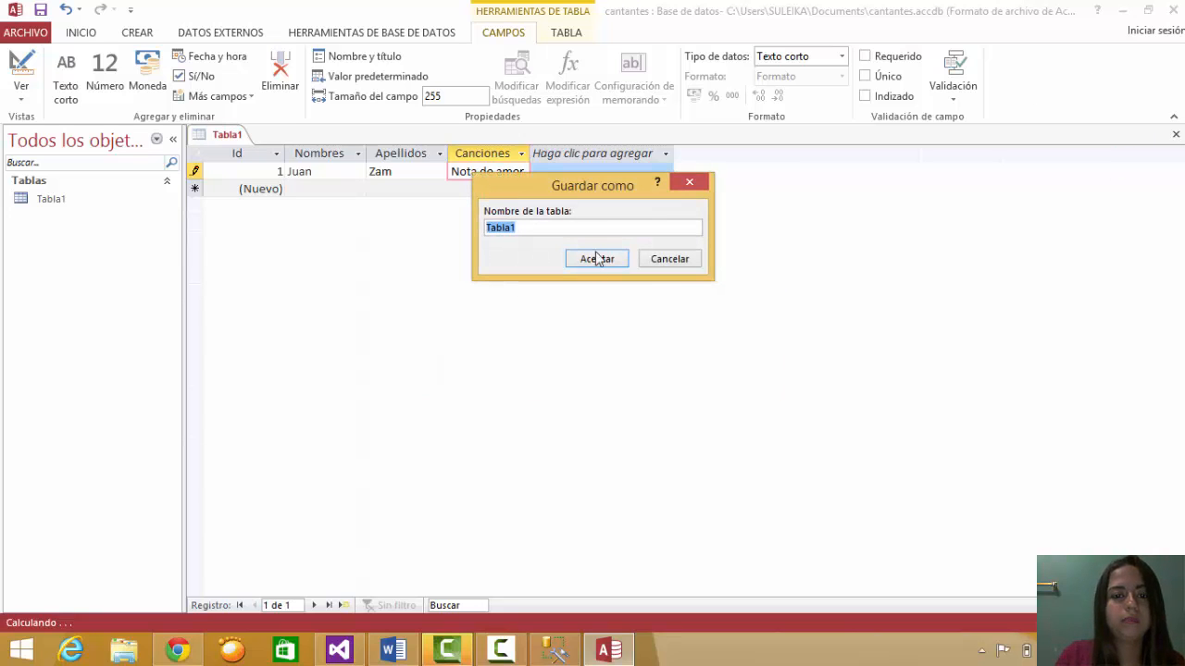
key(BackSpace)
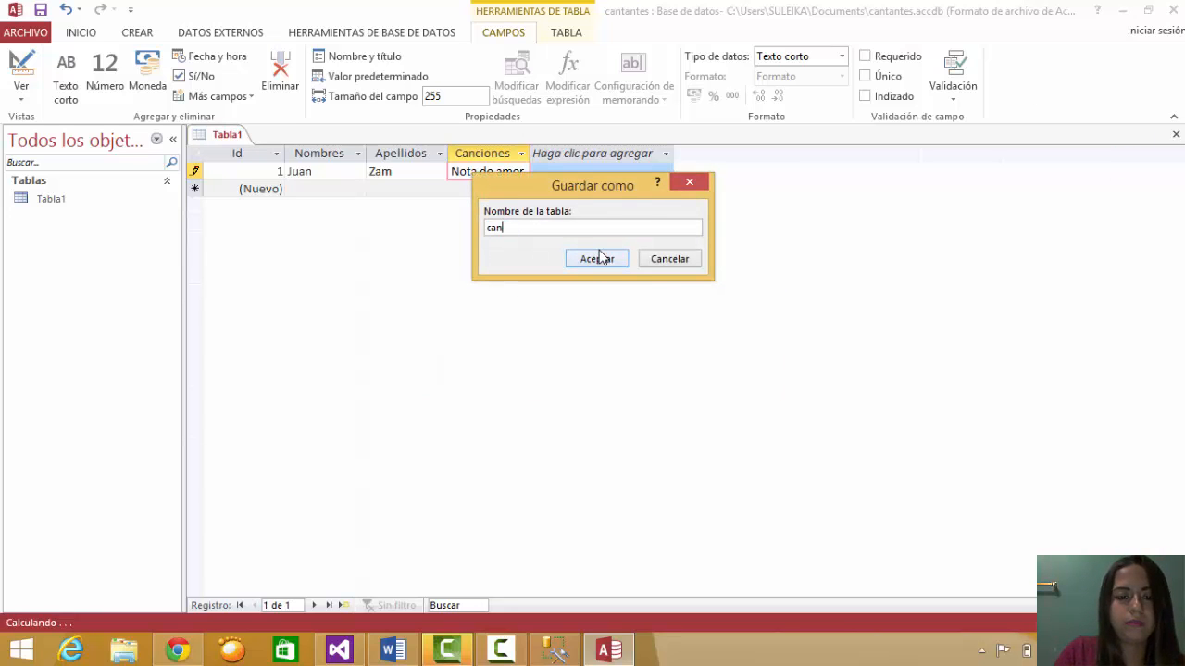
text(cantantes)
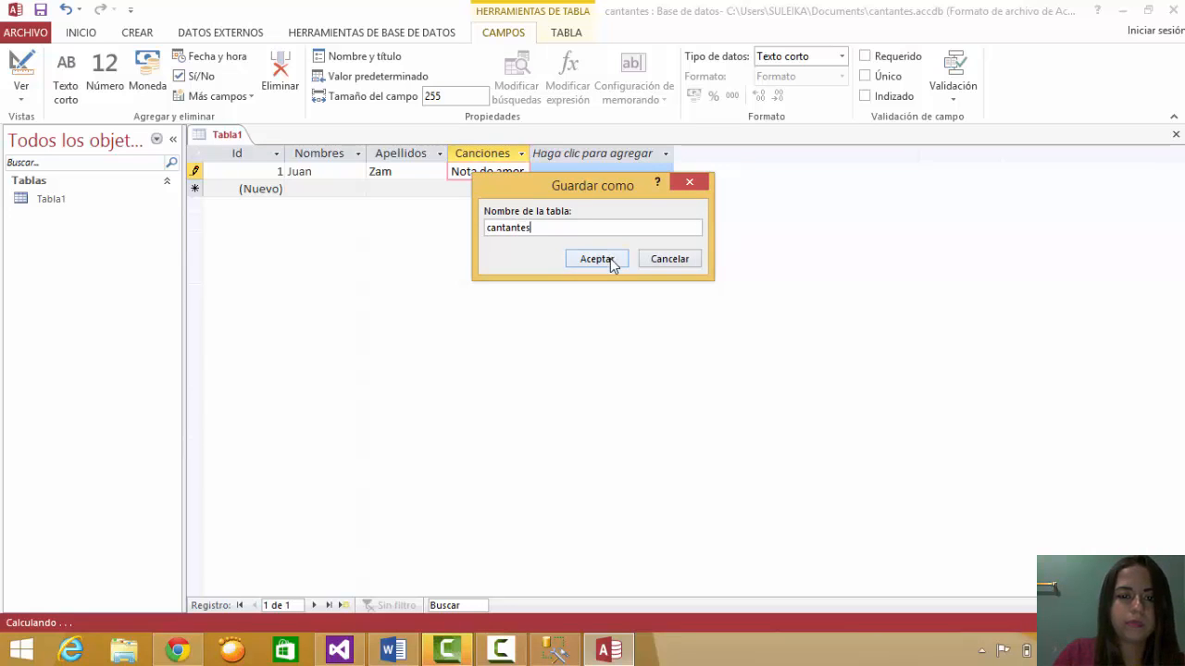
click(614, 260)
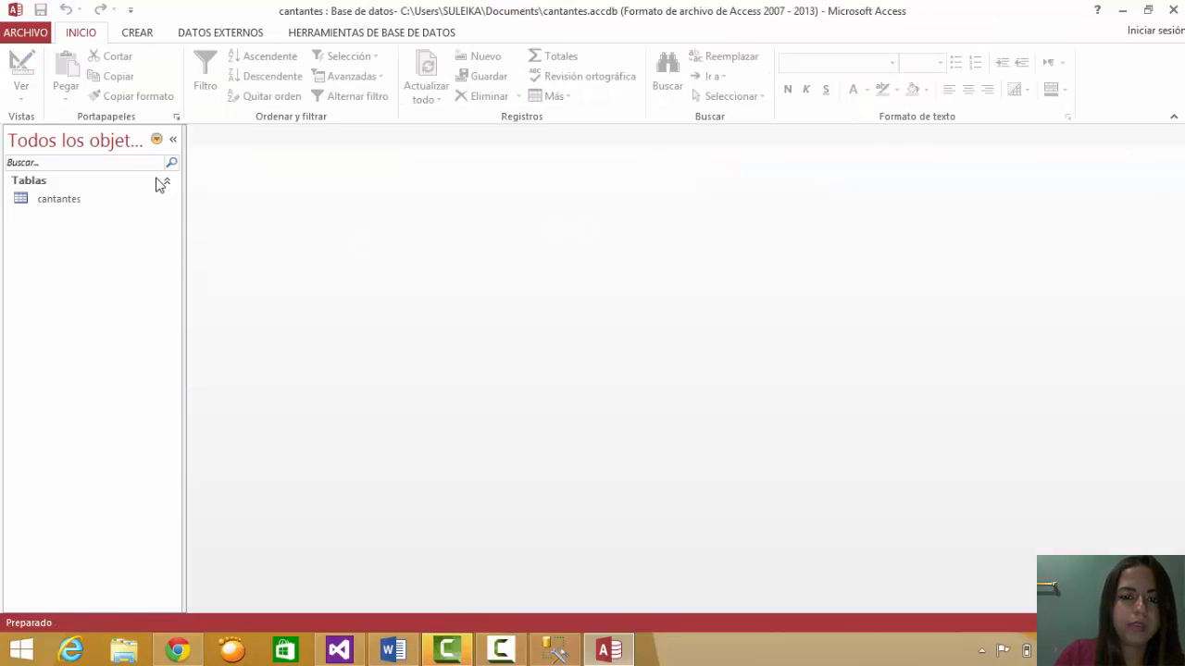
click(28, 34)
- Save a copy as an Access 2002-2003 database named cantantes in Documentos
click(62, 196)
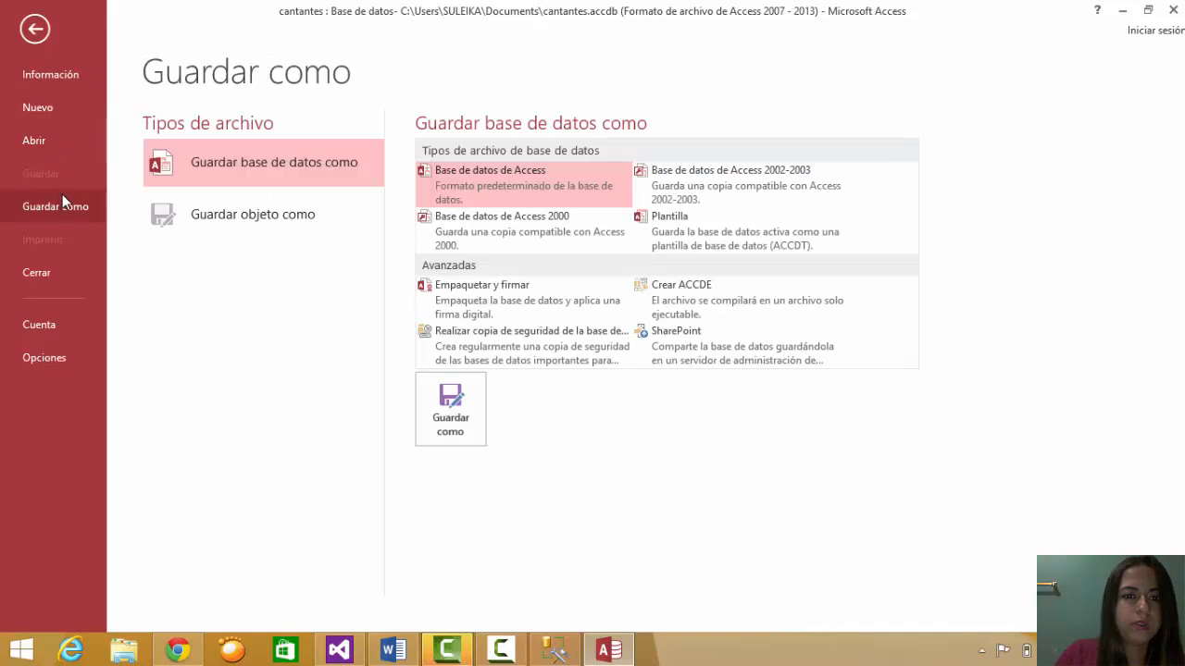
click(746, 196)
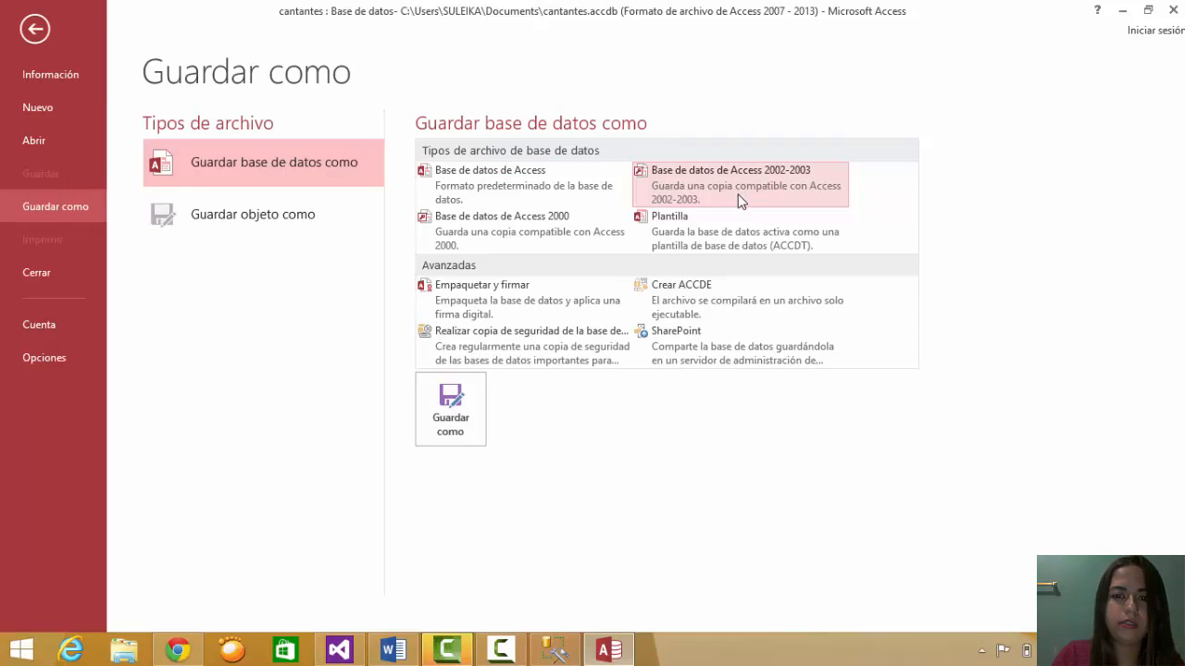
click(450, 412)
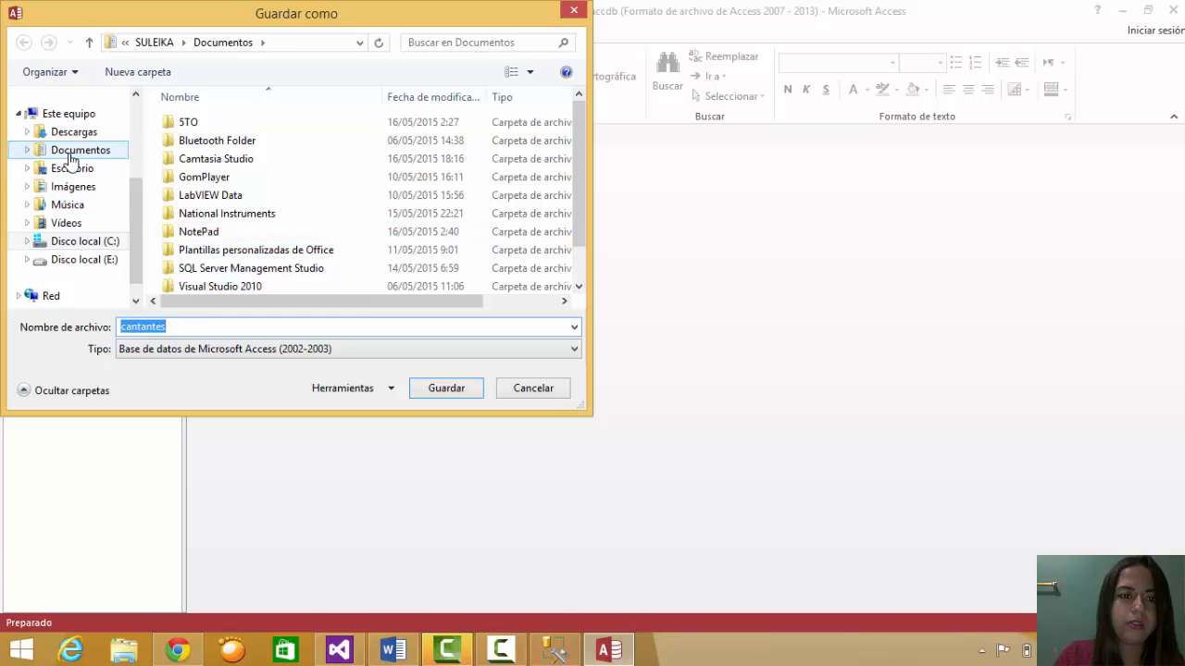
click(76, 150)
click(239, 324)
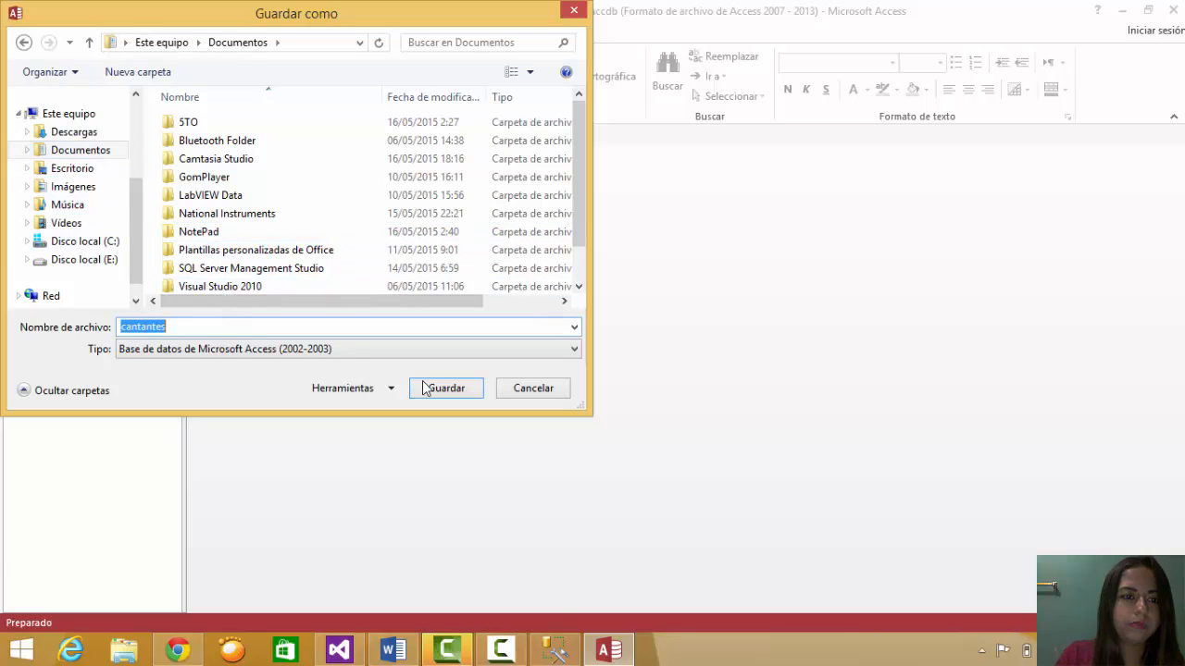
click(446, 387)
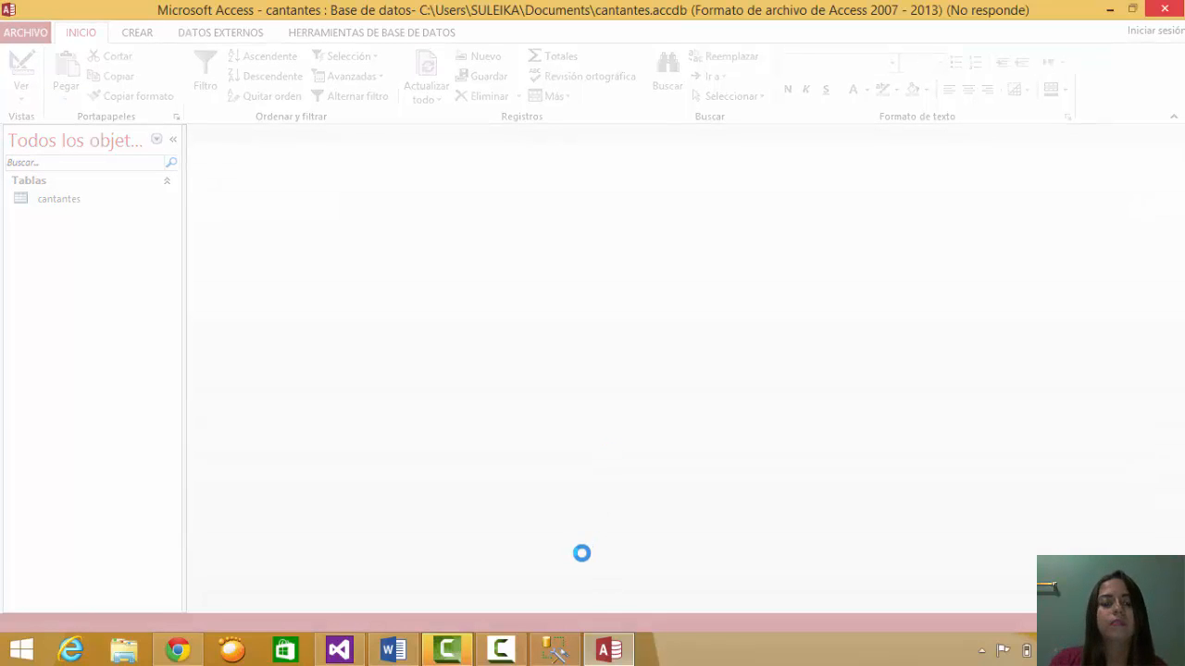
mouse_move(501, 650)
mouse_move(549, 607)
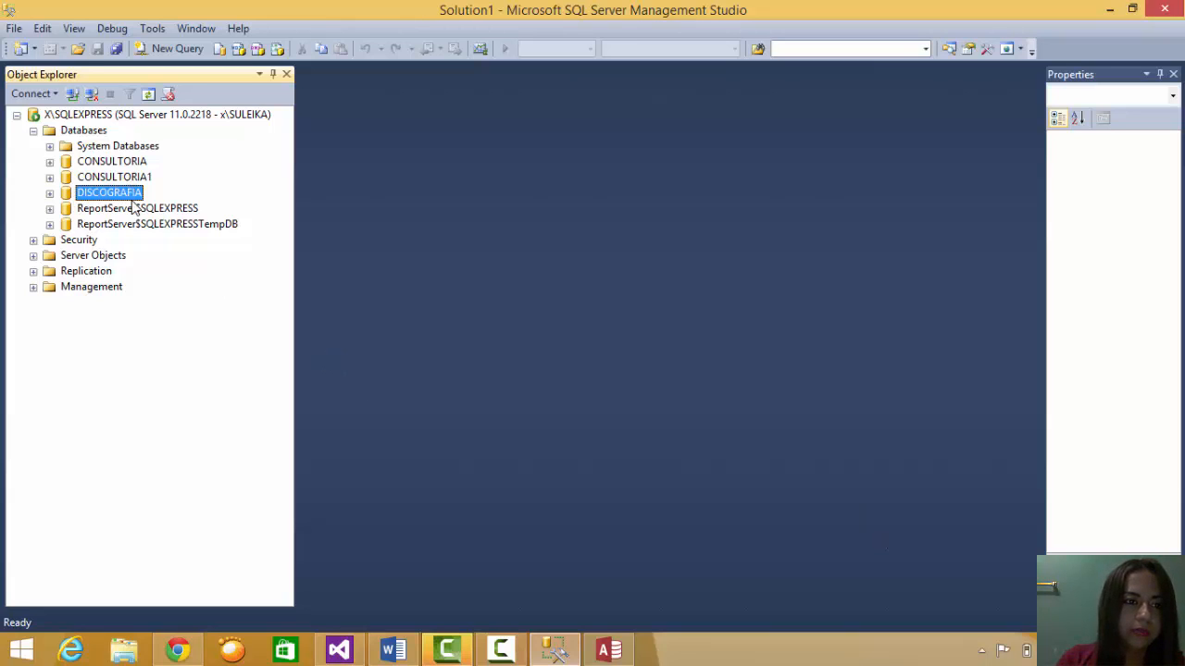
- Expand DISCOGRAFIA and launch Tasks > Import Data for it
click(50, 193)
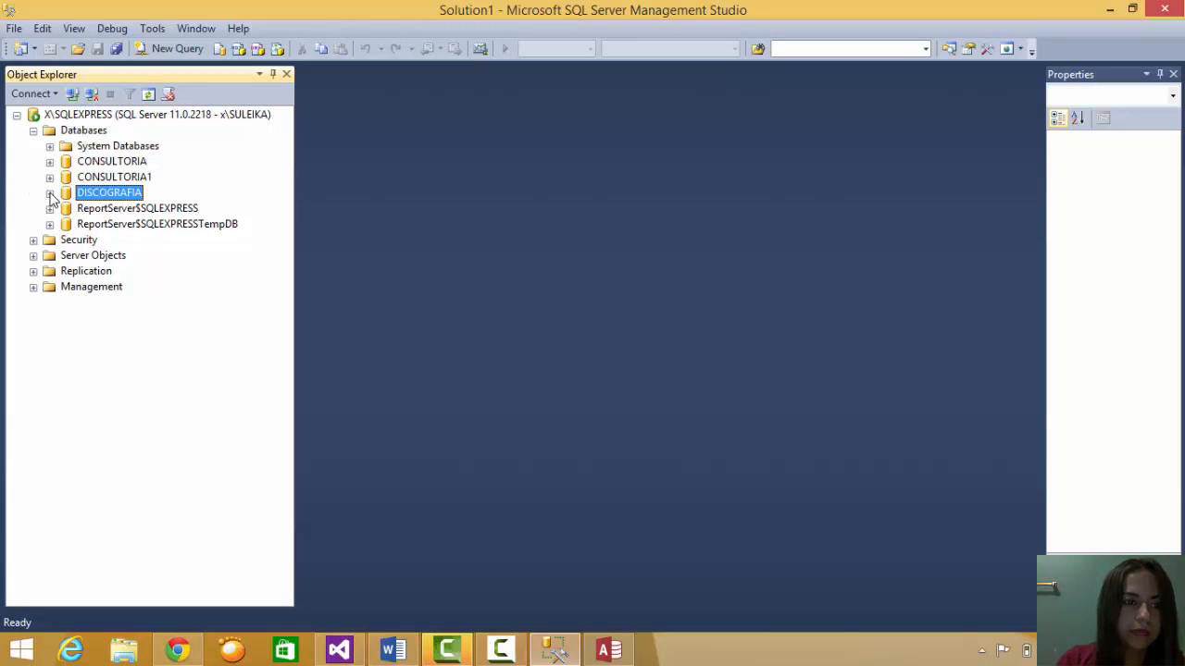
right_click(116, 192)
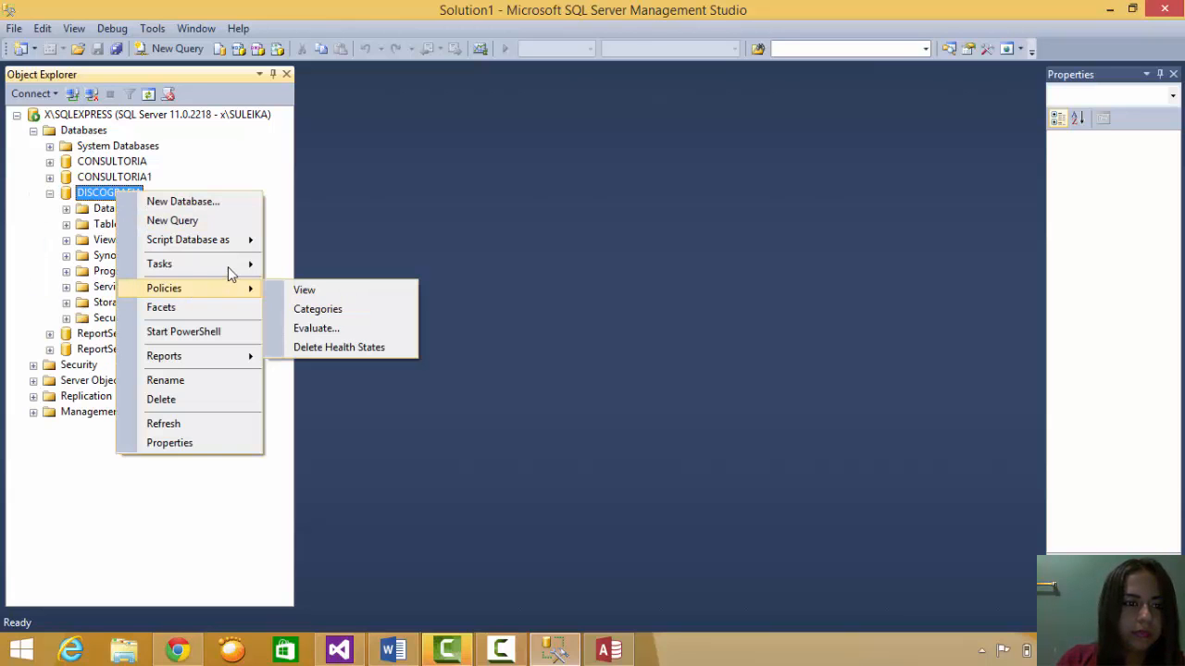
mouse_move(226, 266)
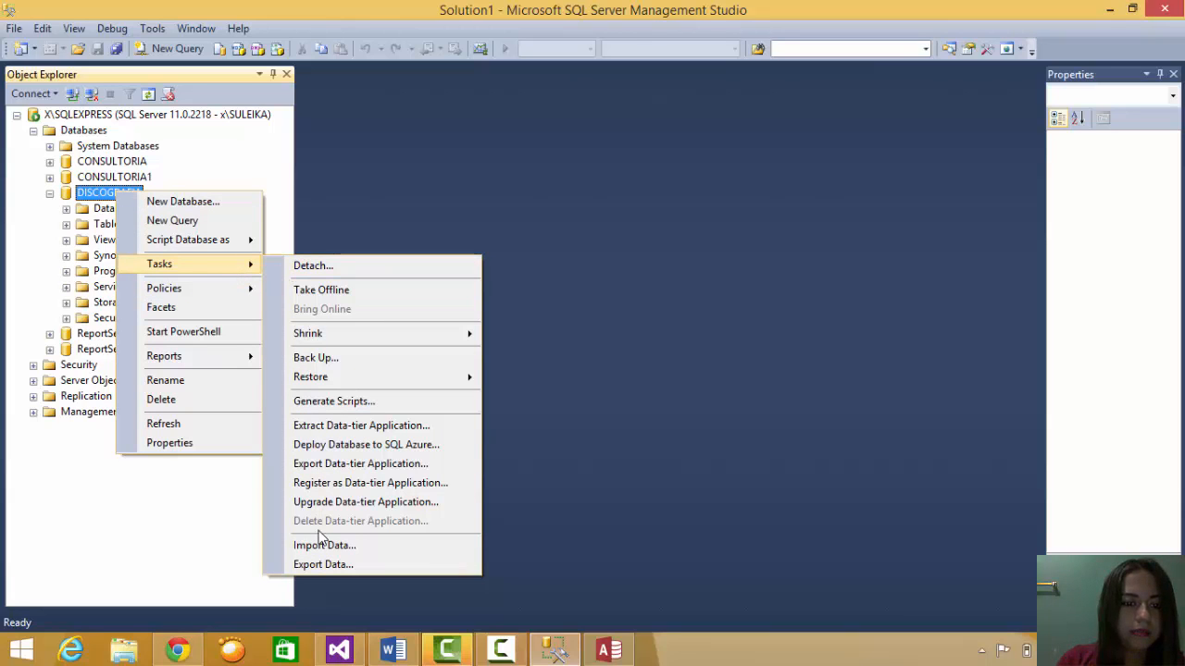
click(380, 545)
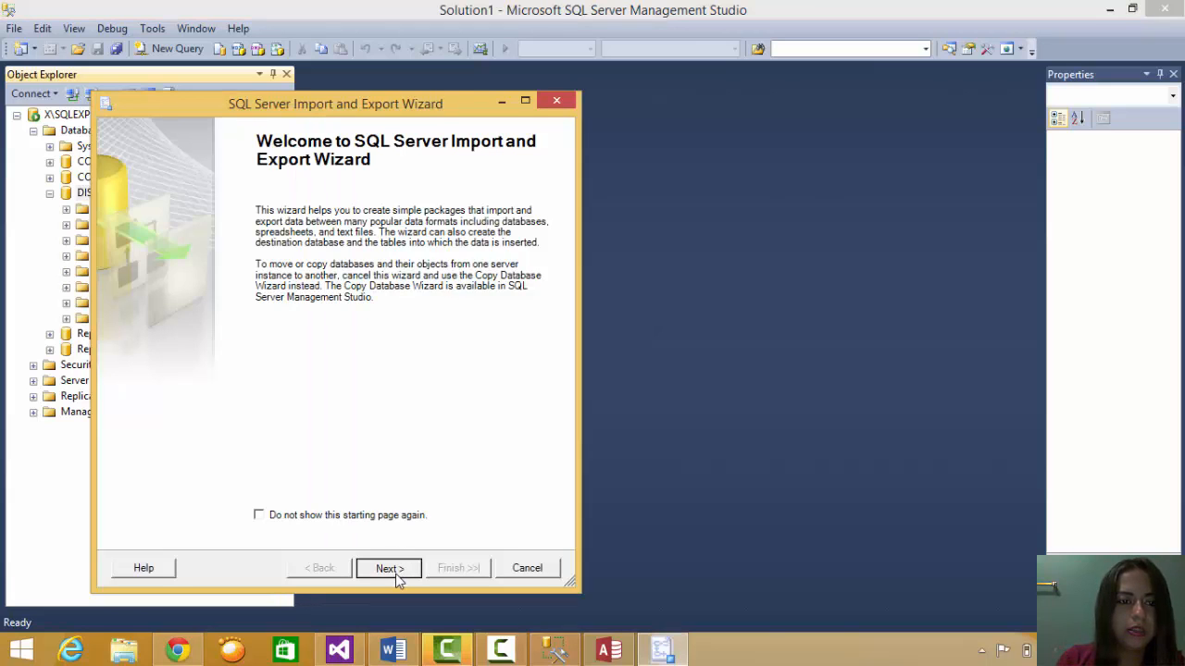
- Set the import source to Microsoft Access with the file cantantes.mdb
click(389, 569)
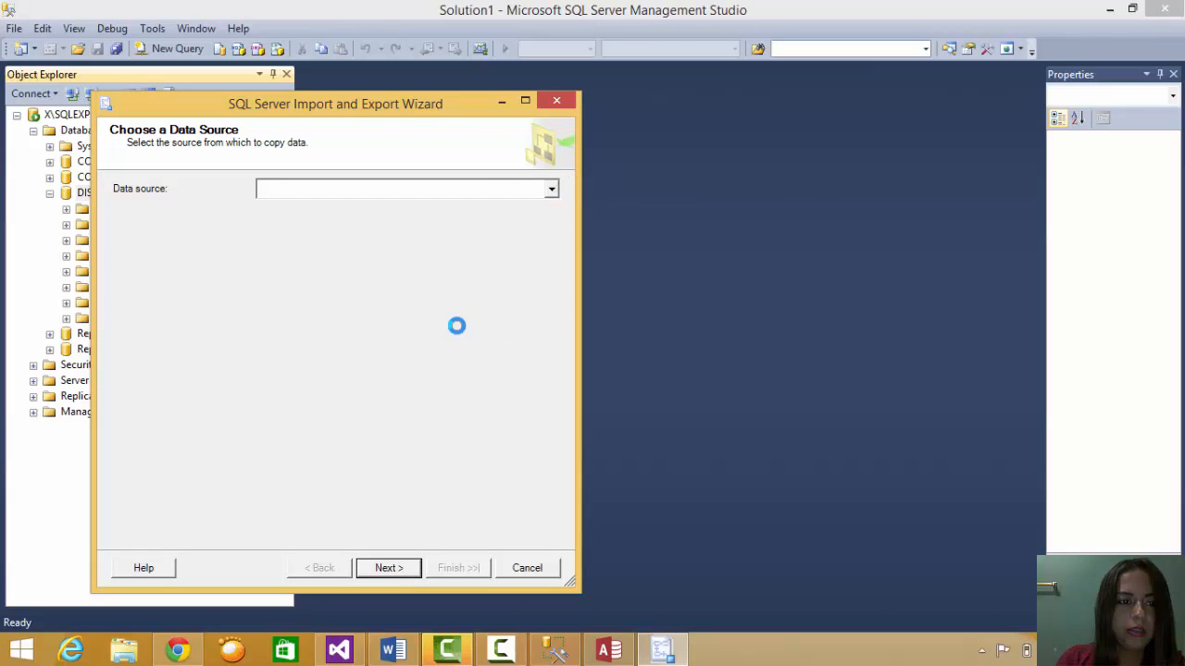
click(548, 192)
click(541, 219)
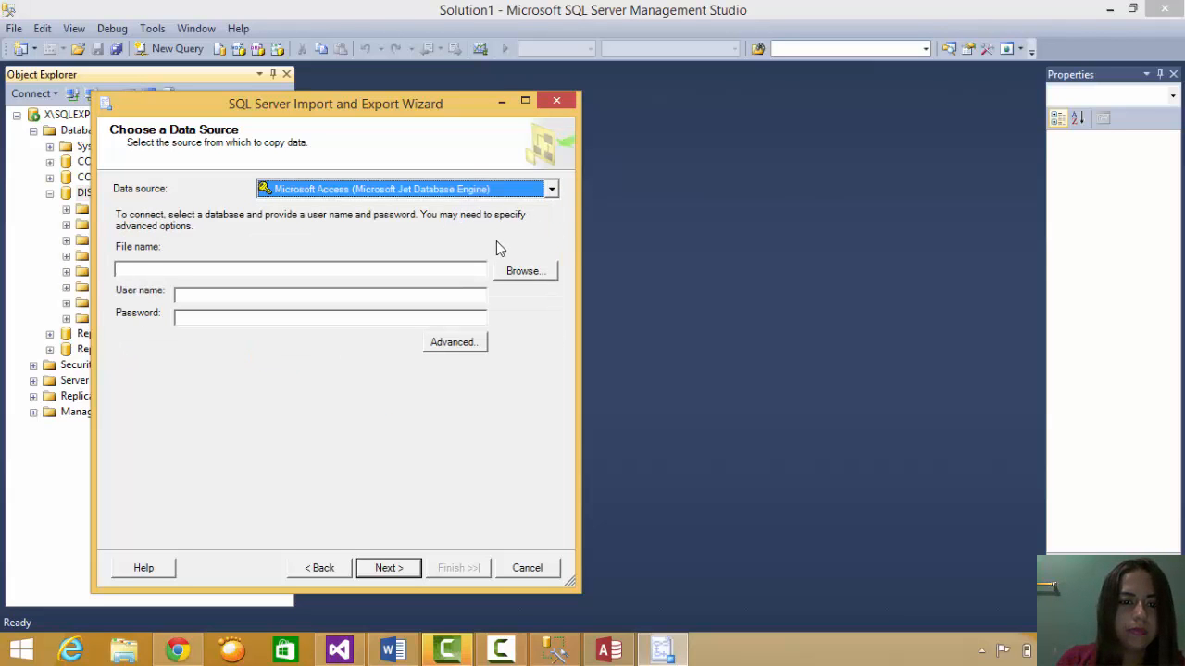
click(526, 275)
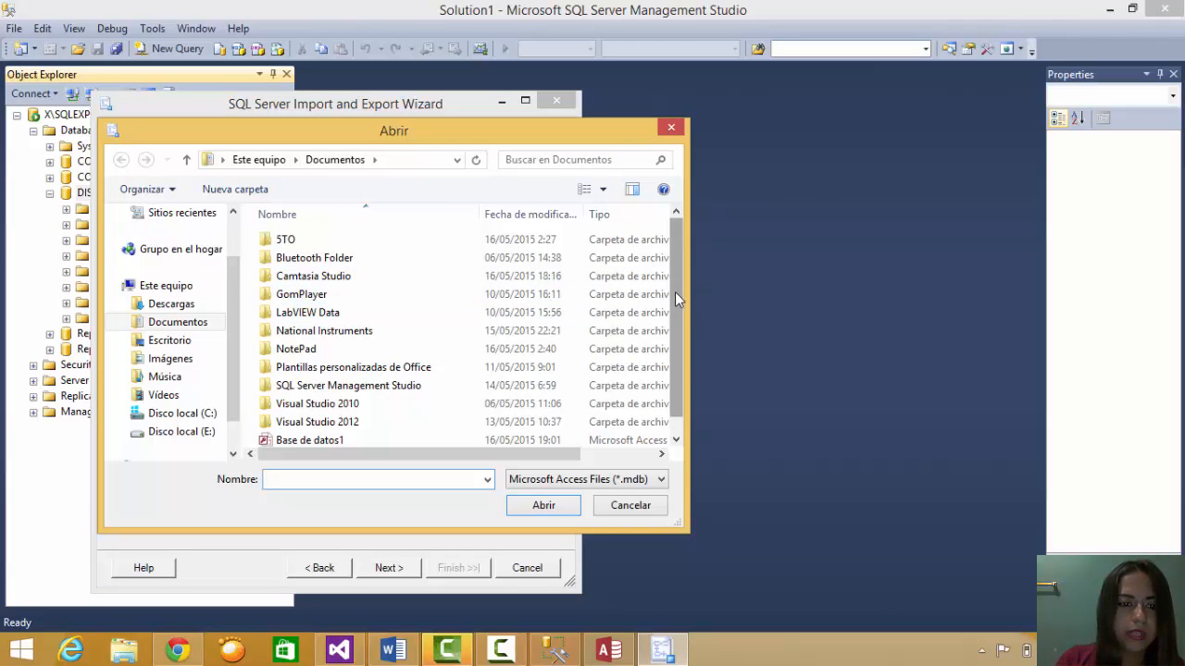
drag(675, 292, 676, 362)
click(496, 439)
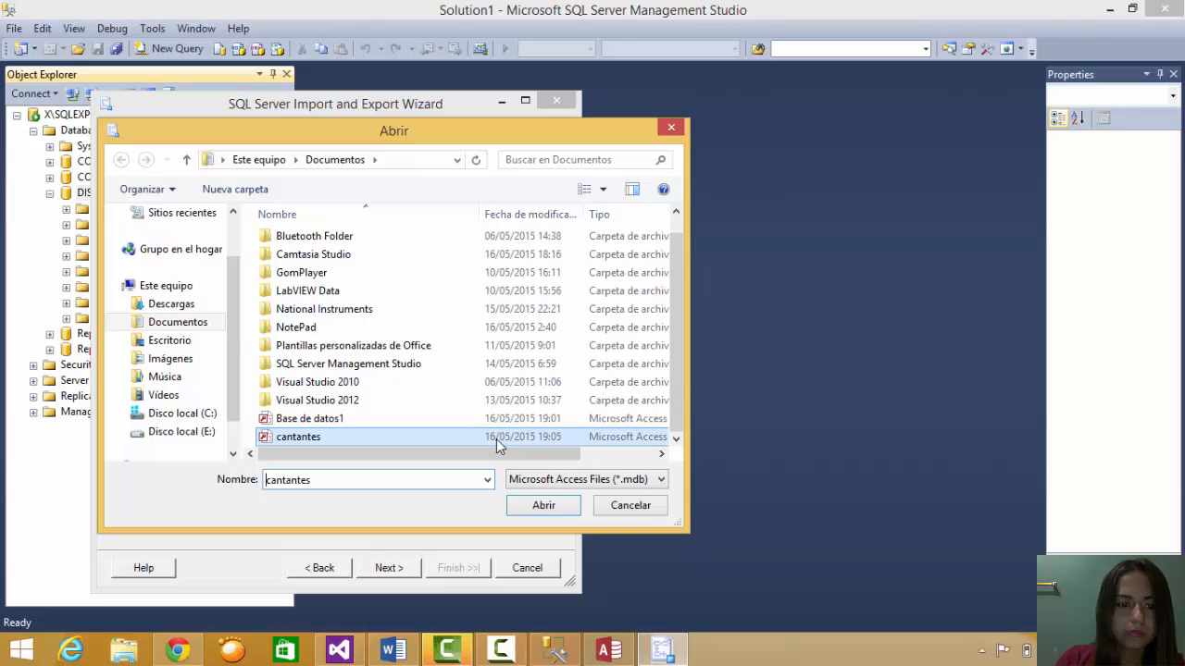
click(541, 505)
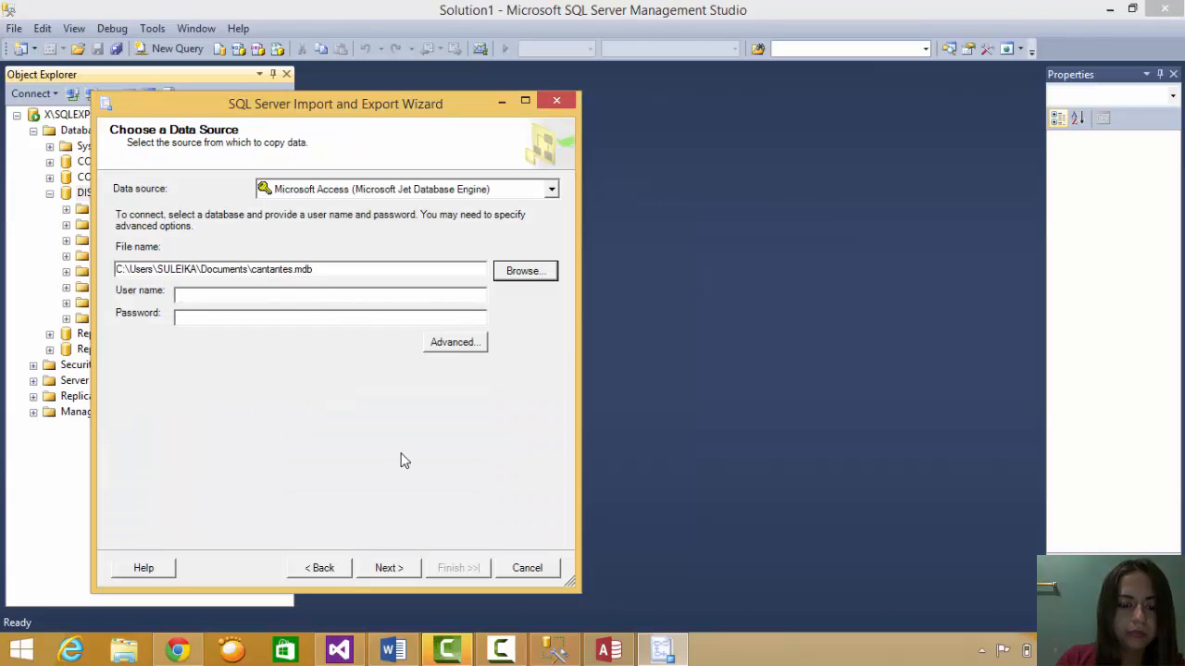
click(404, 575)
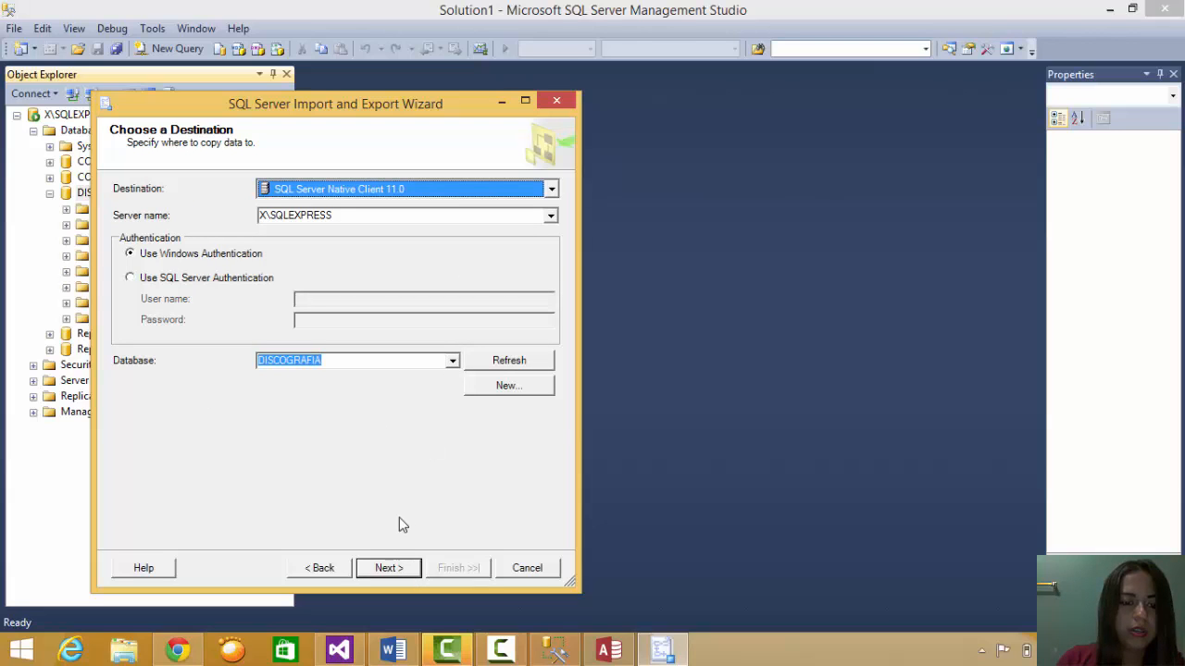
- Import the cantantes table into DISCOGRAFIA as dbo.cantantes and close the wizard
click(396, 569)
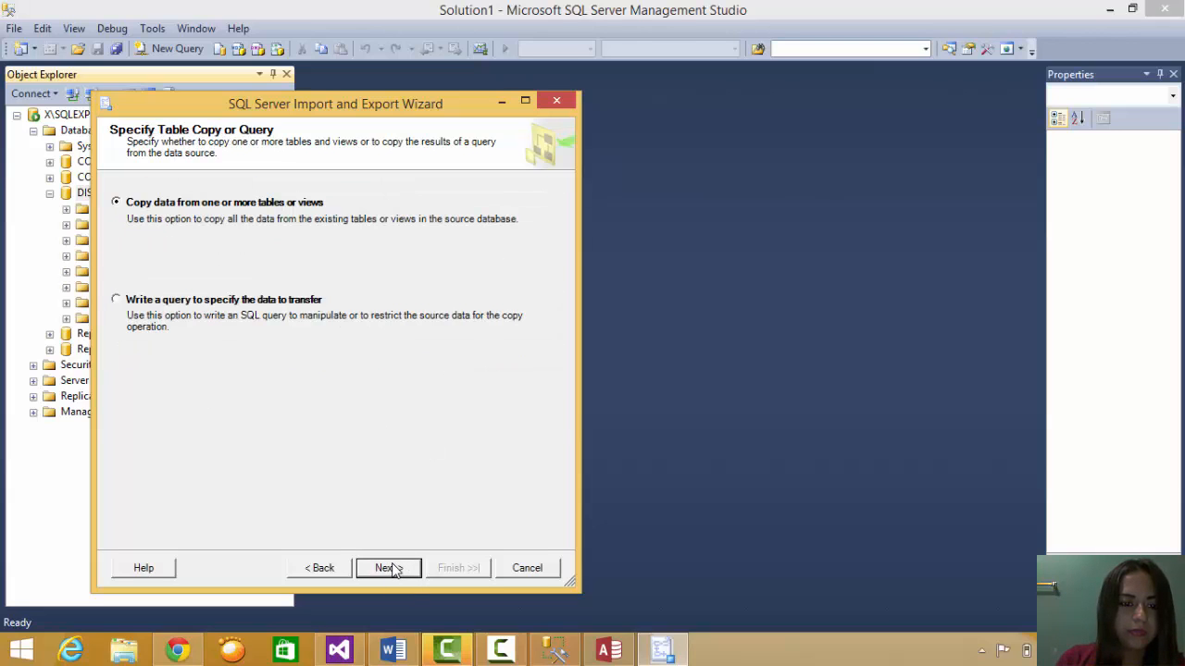
click(393, 569)
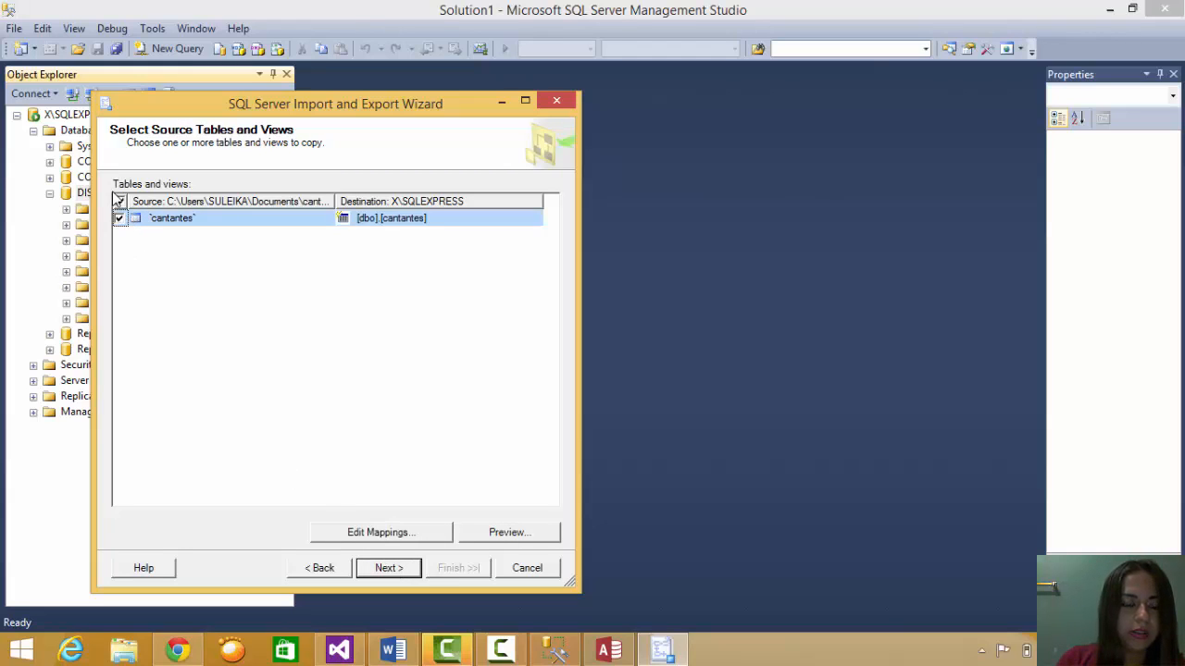
click(392, 568)
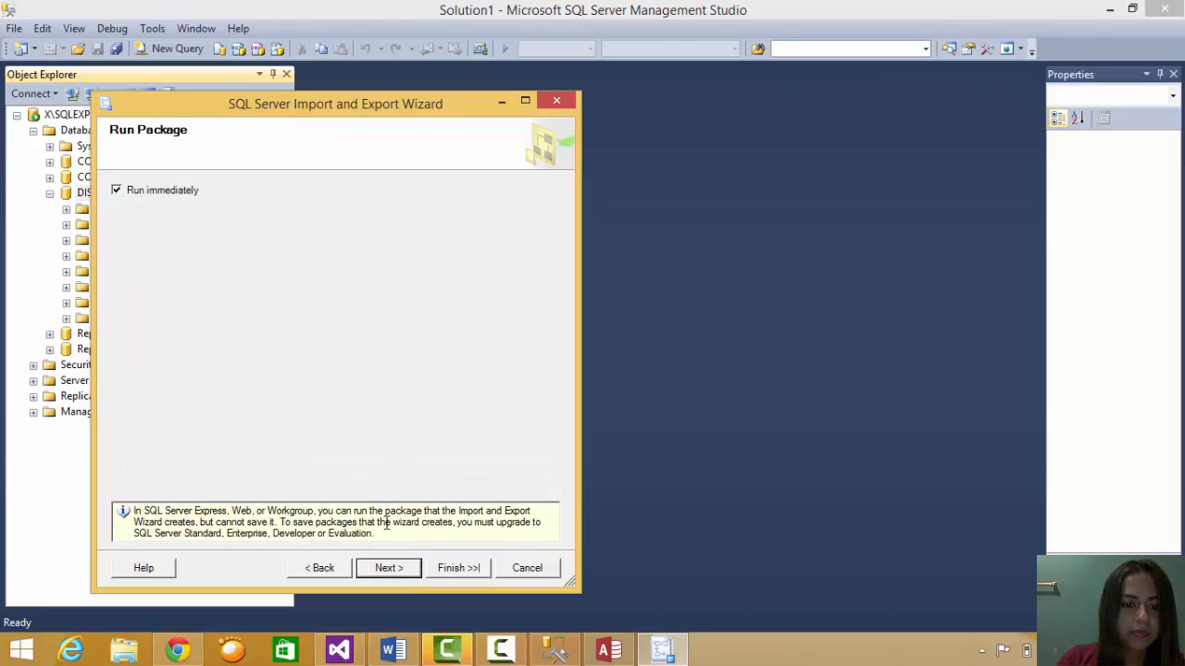
click(391, 570)
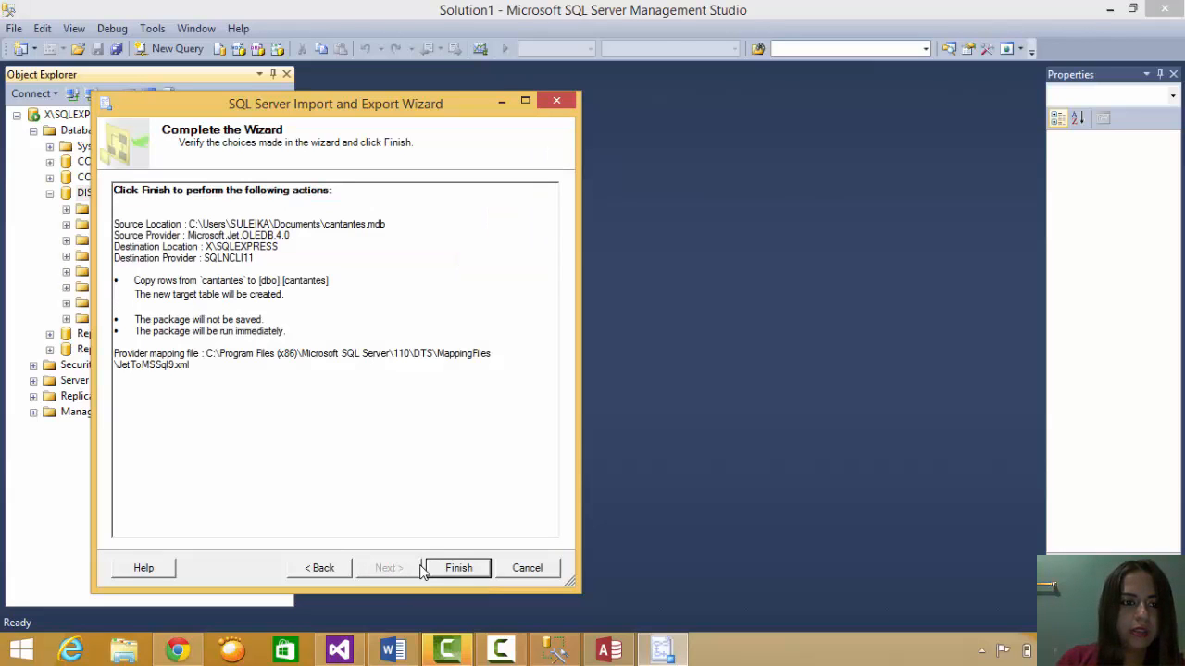
click(460, 569)
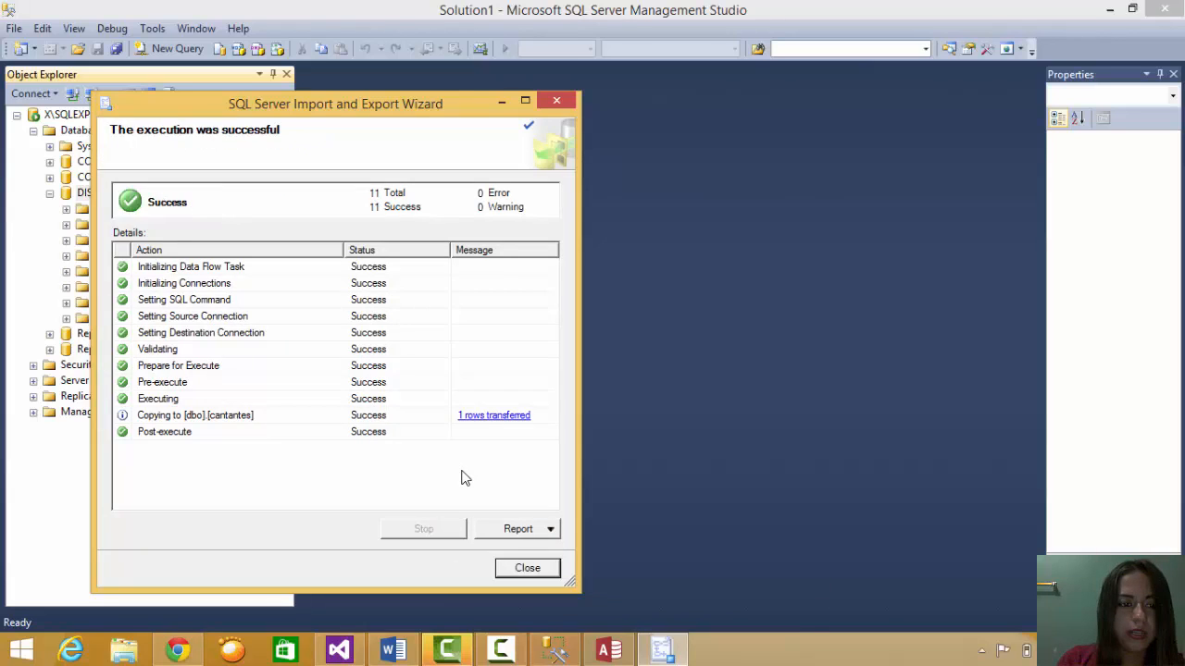
click(524, 568)
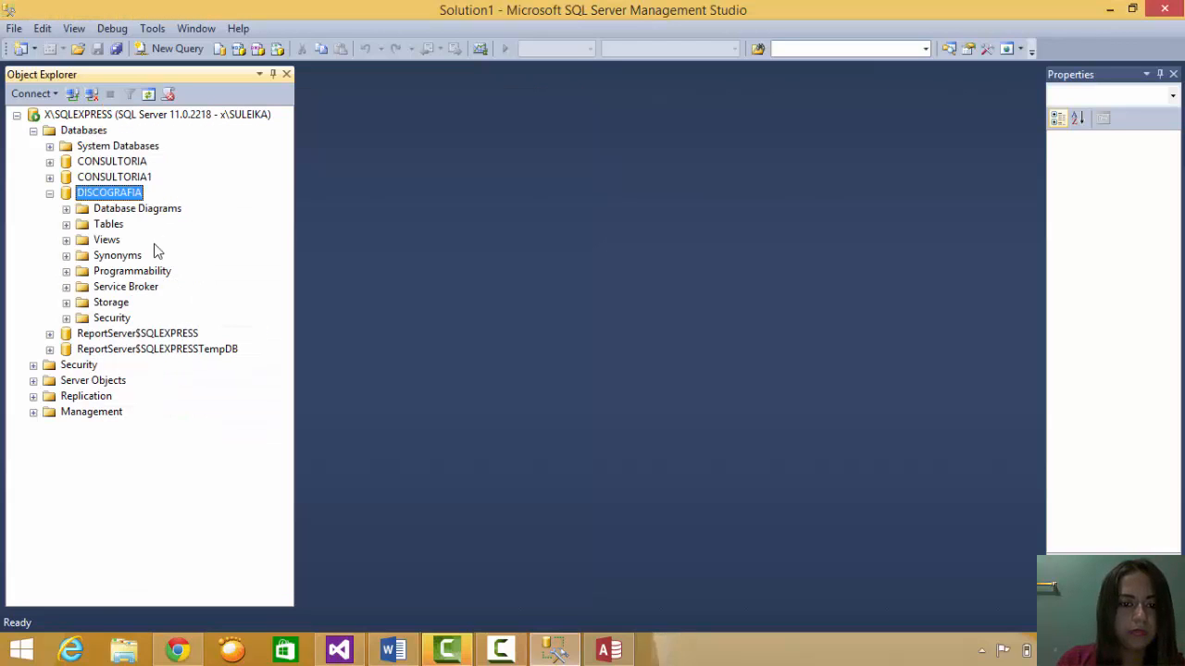
click(50, 193)
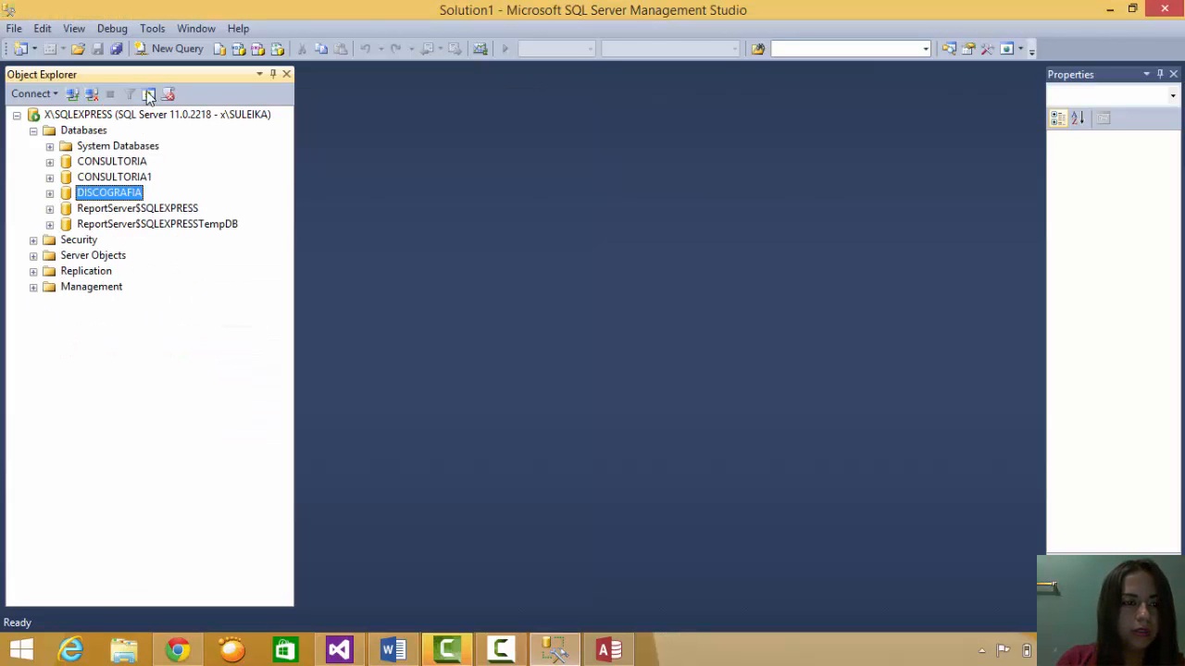
click(50, 192)
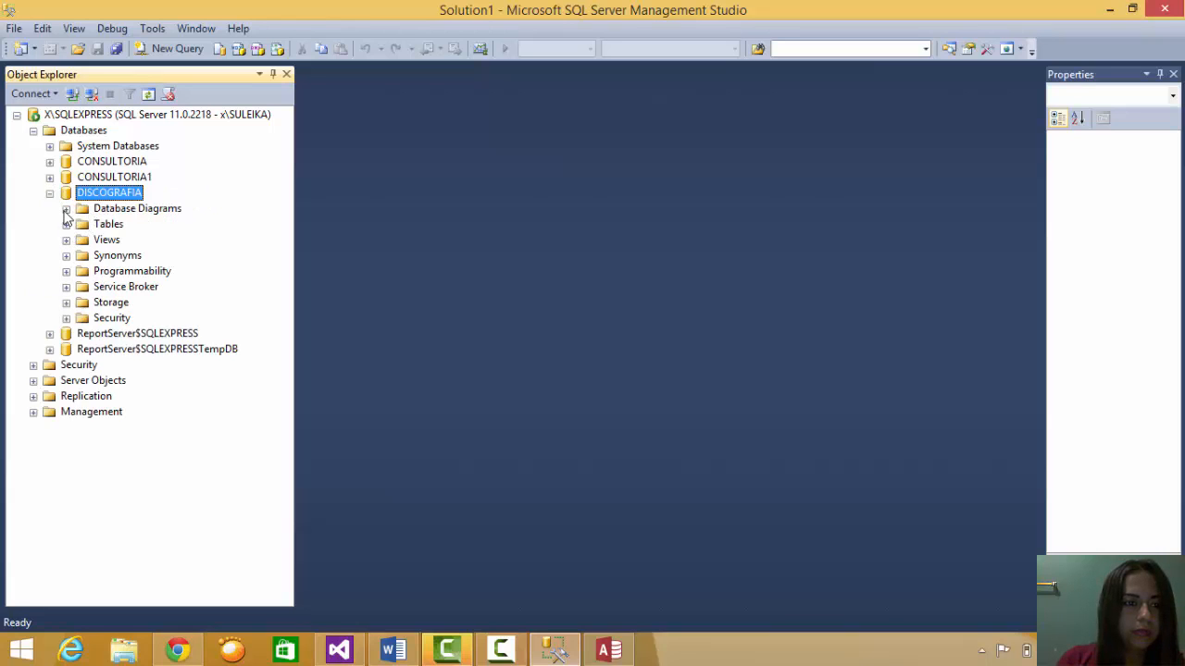
click(66, 209)
click(67, 241)
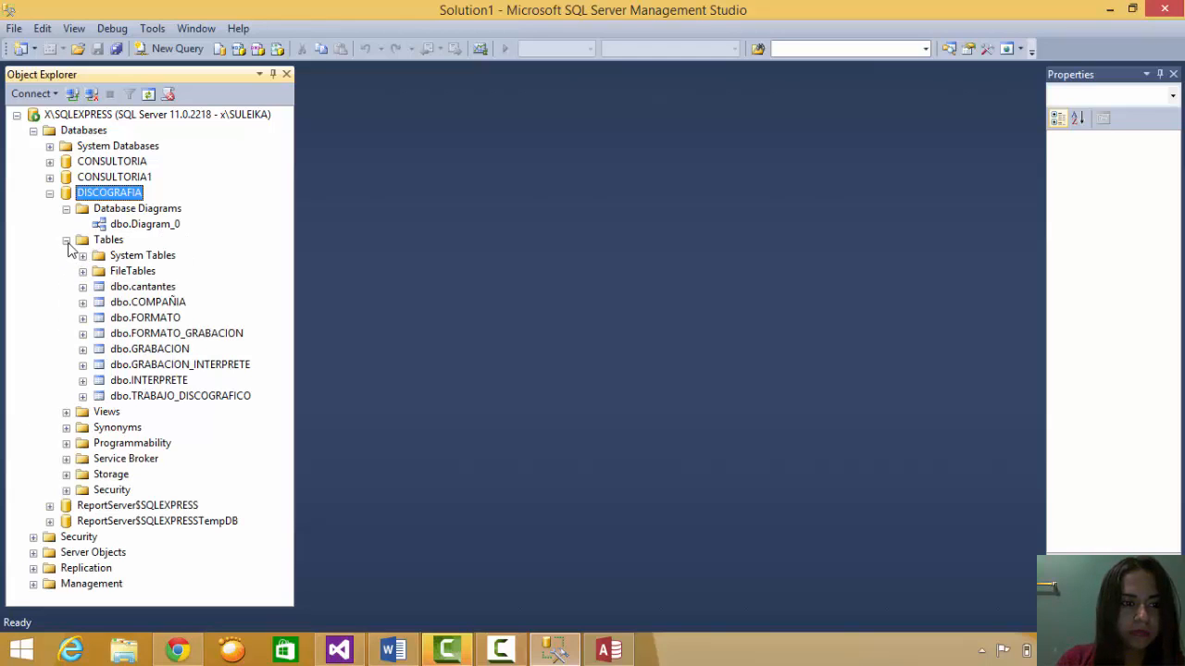
click(158, 289)
right_click(158, 290)
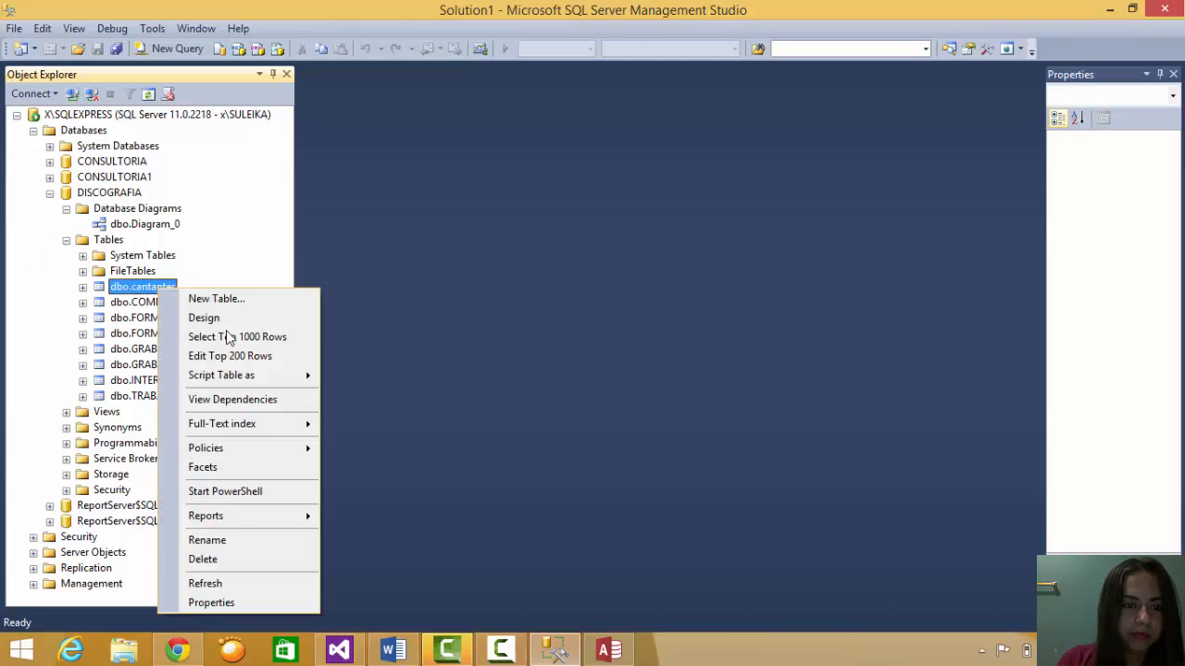
click(290, 355)
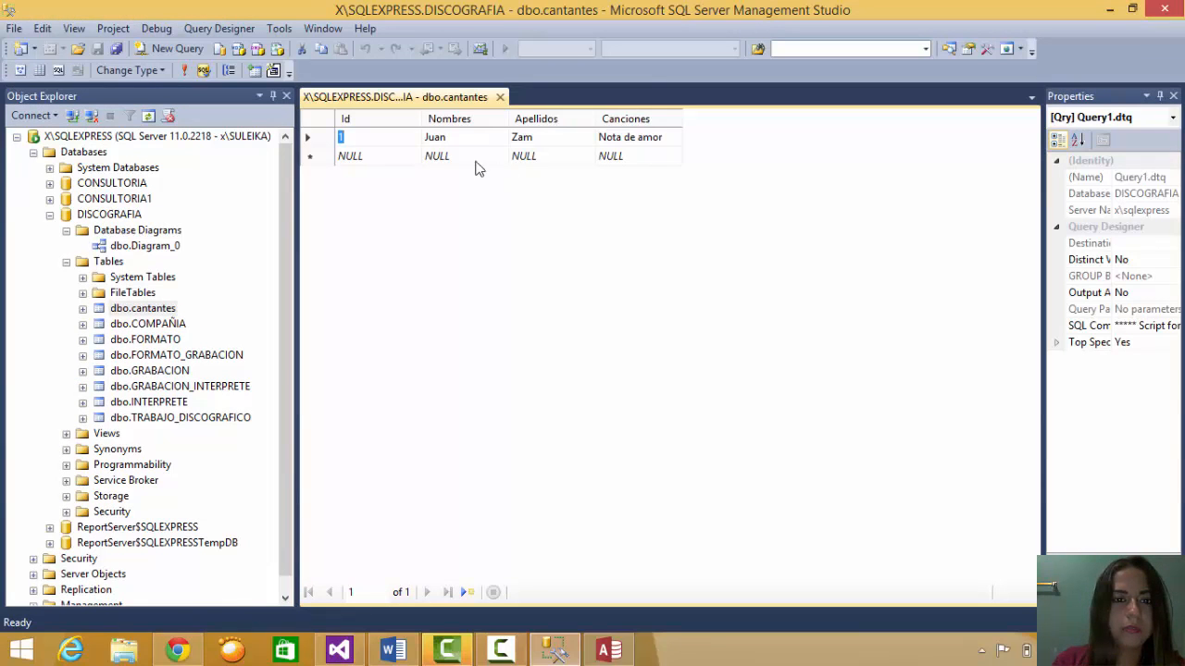
key(Tab)
key(Tab)
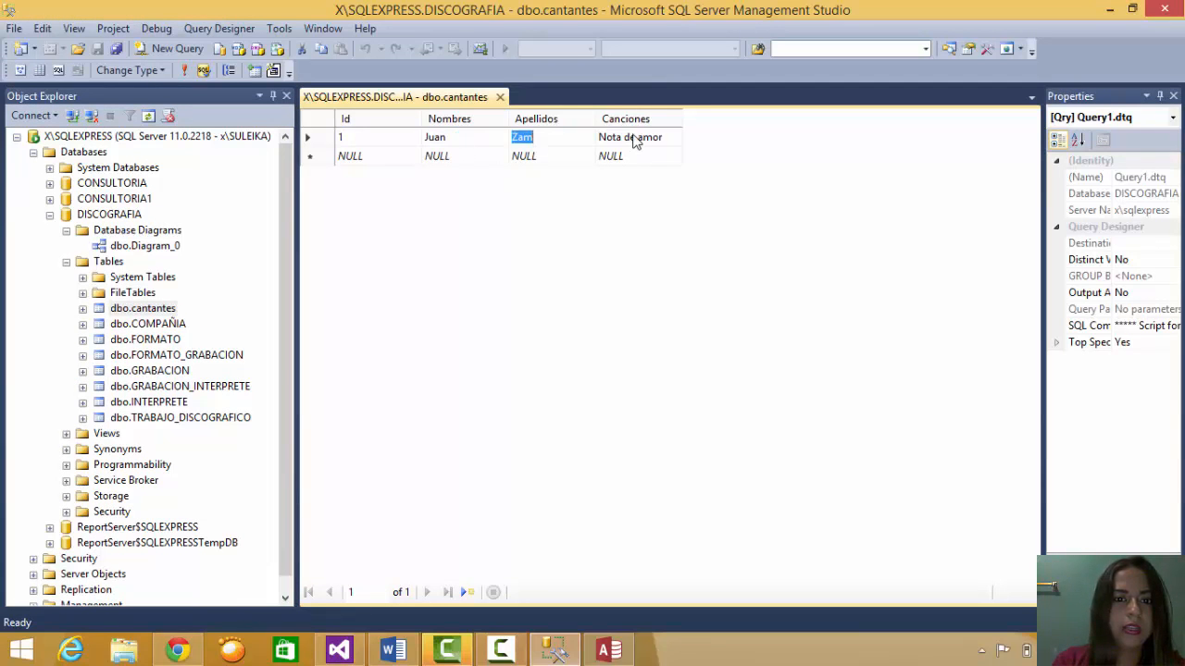
key(Tab)
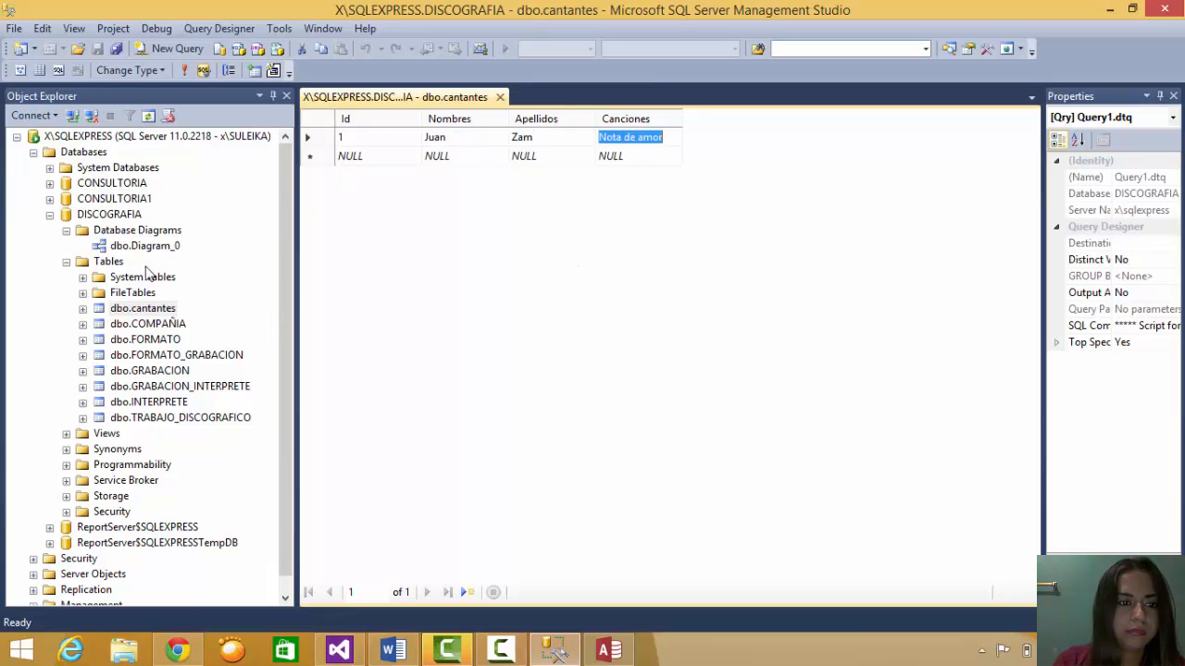
click(85, 265)
click(444, 222)
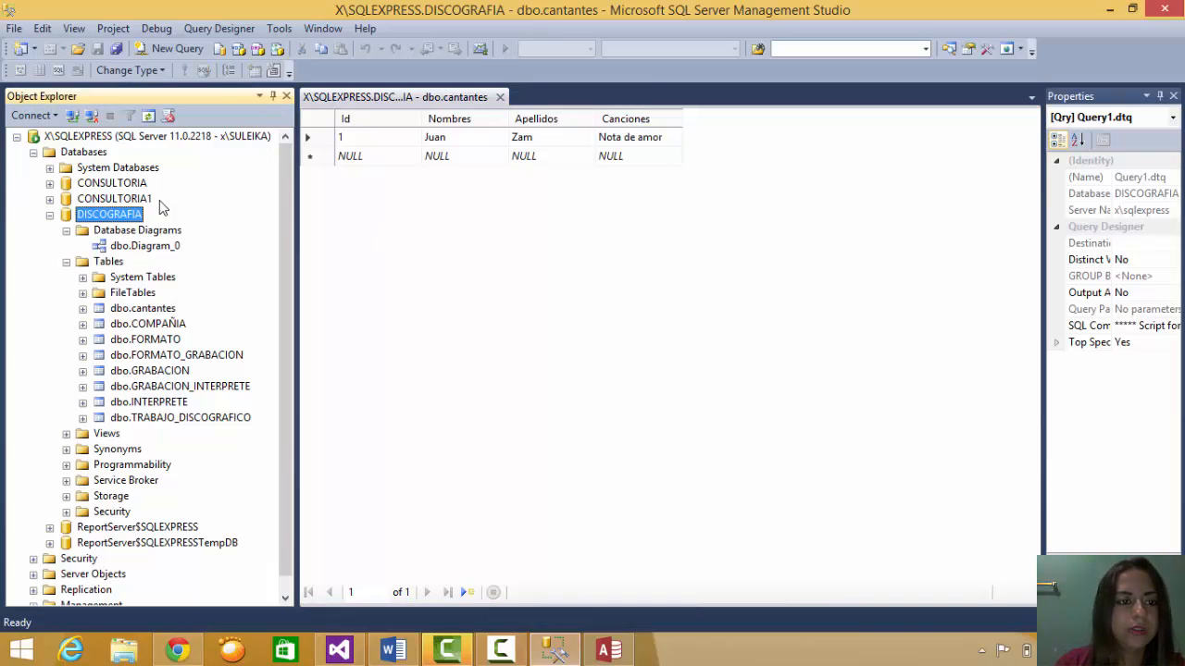
- Start Export Data for DISCOGRAFIA, keeping the local server database as the source
right_click(109, 214)
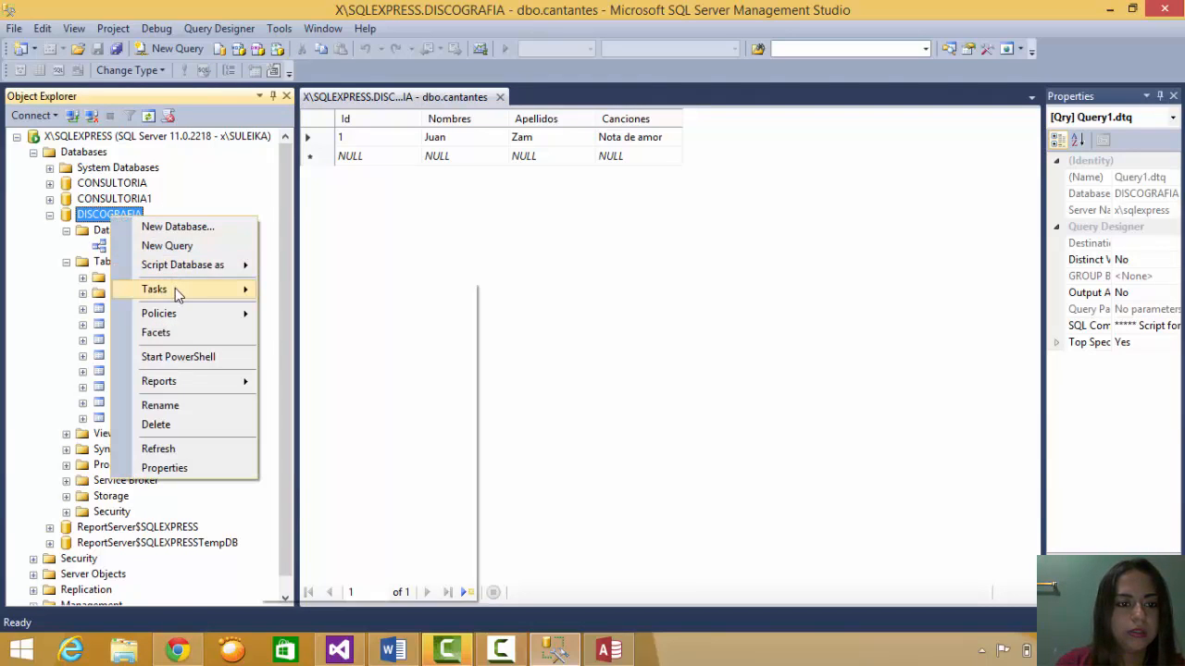
mouse_move(175, 288)
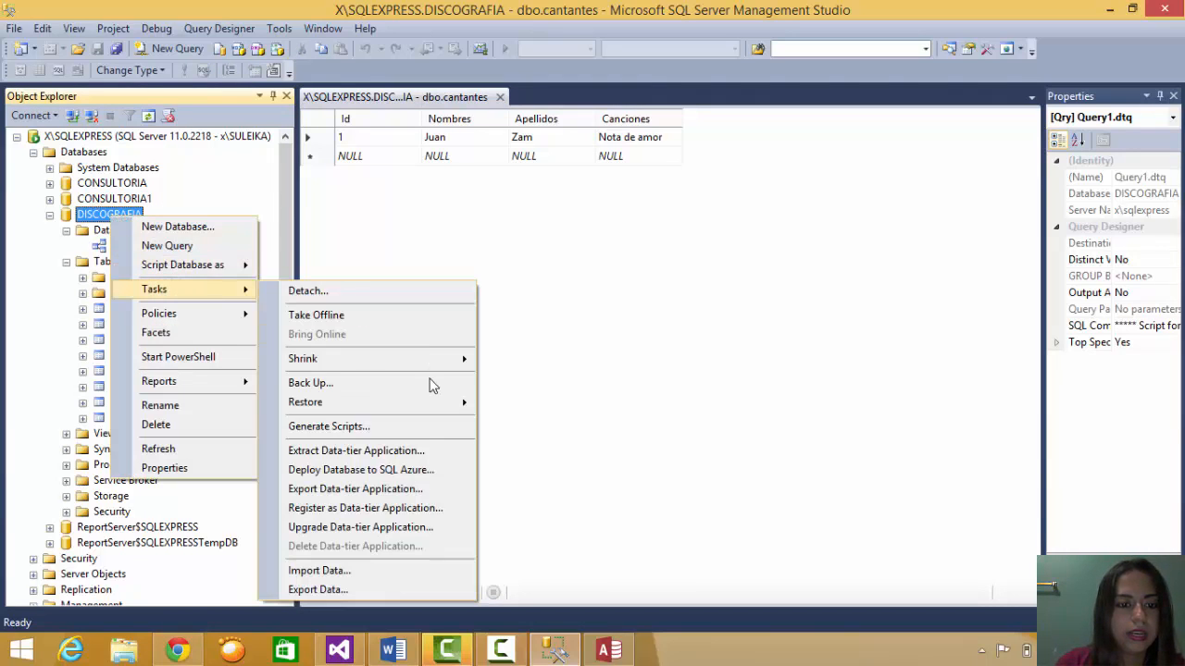
click(369, 589)
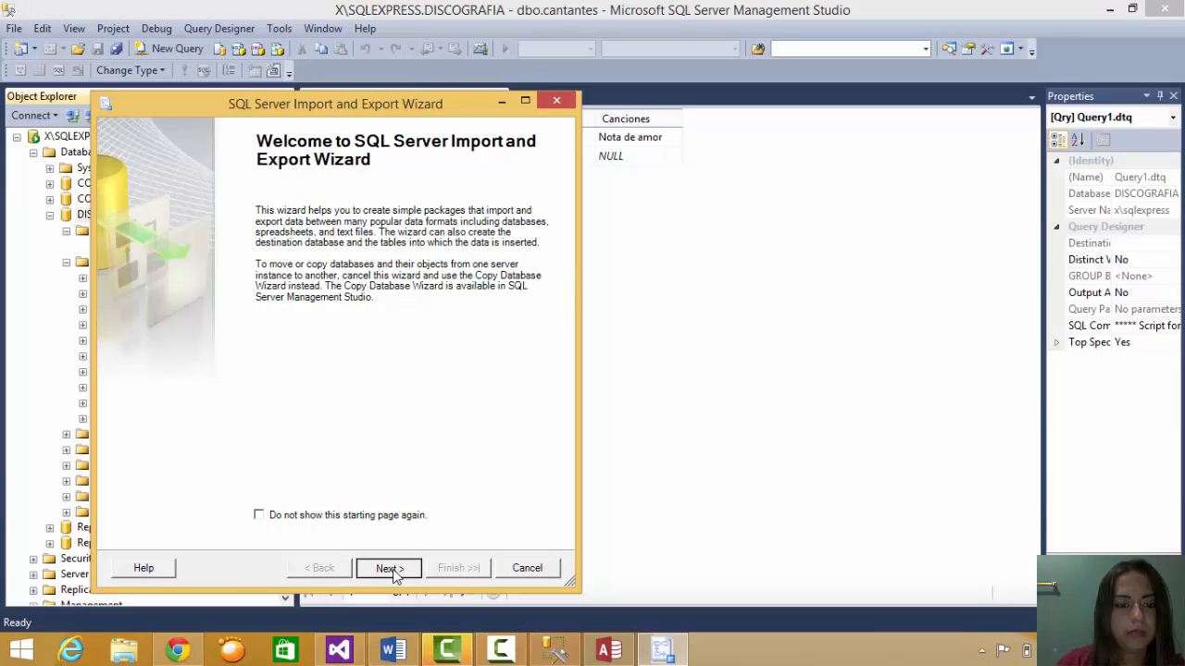
click(393, 571)
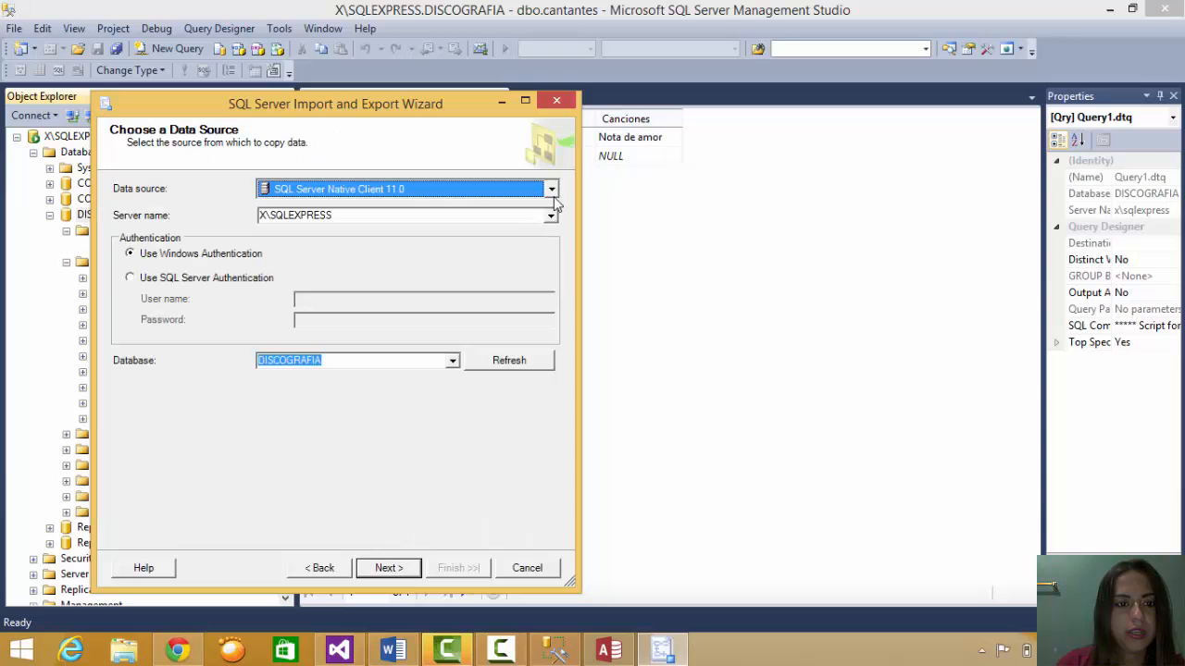
click(390, 567)
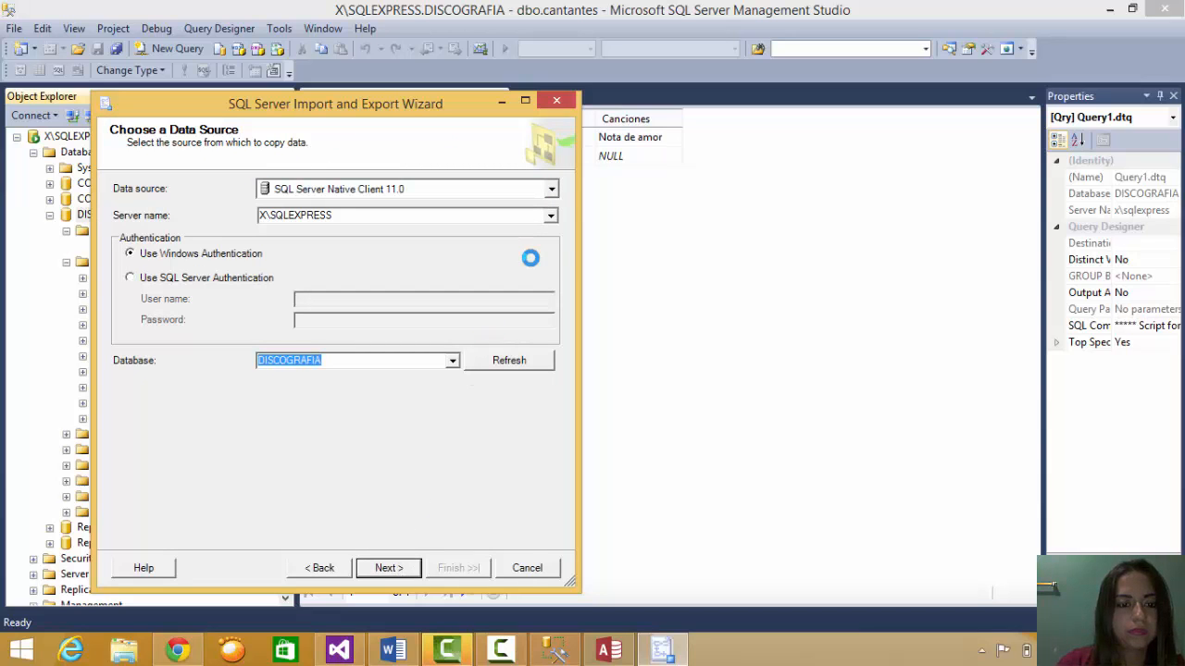
- Set the export destination to Microsoft Access file cantantes.mdb and choose to copy whole tables
click(551, 190)
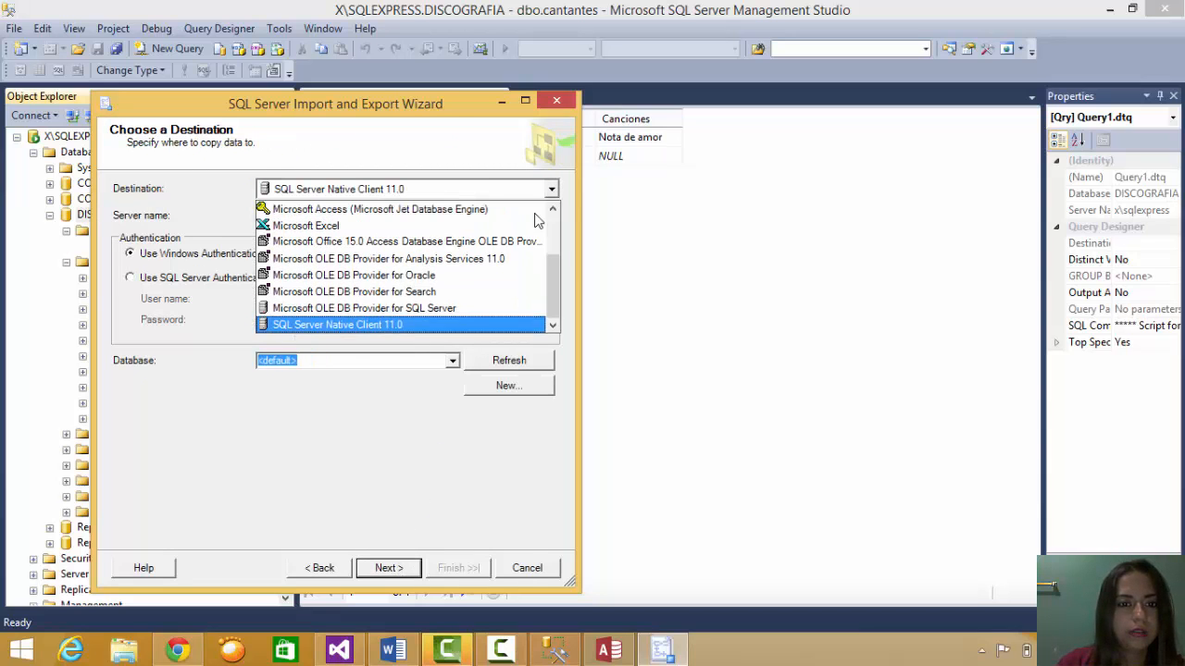
click(514, 210)
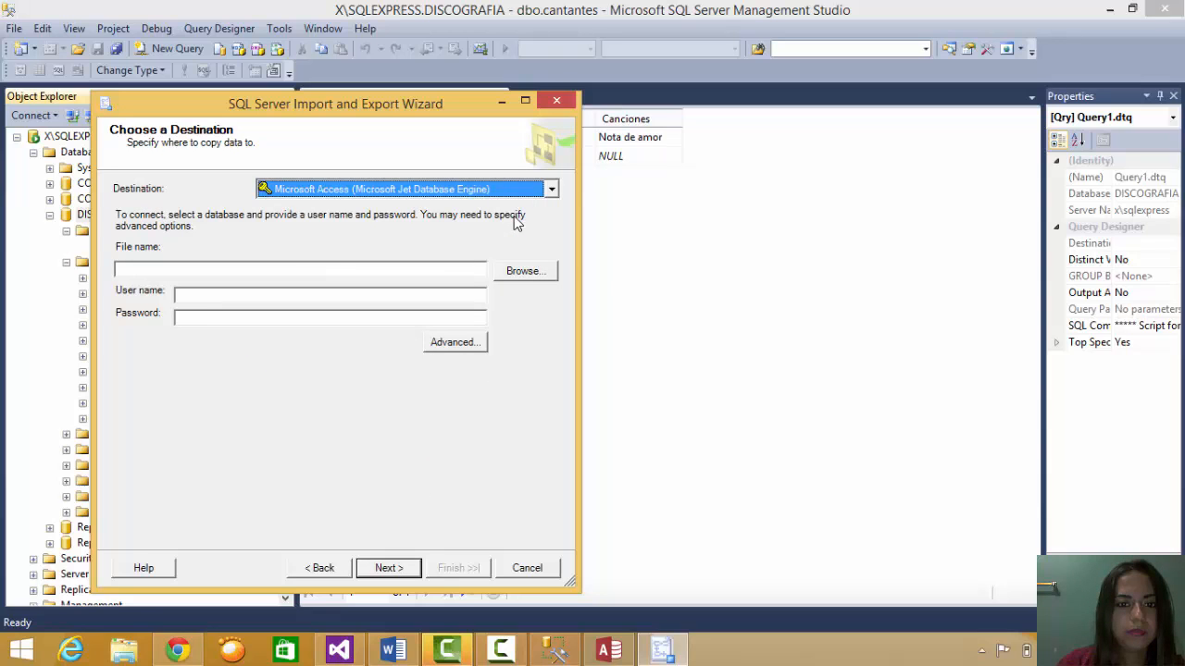
click(524, 272)
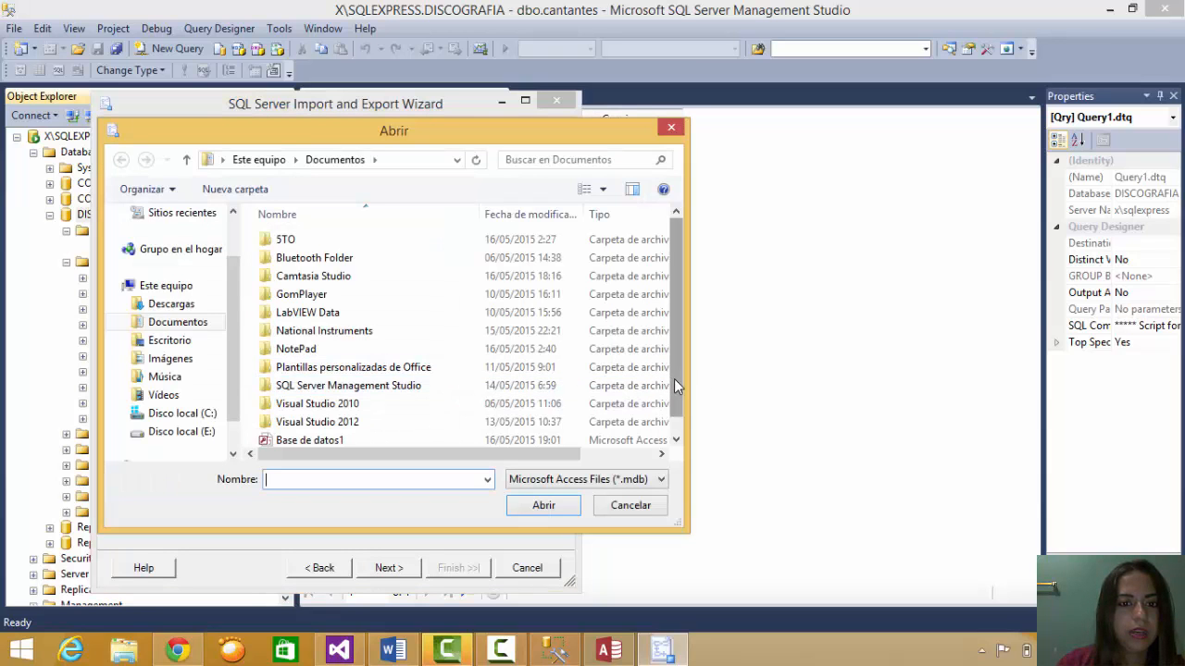
scroll(654, 413, down, 1)
click(563, 442)
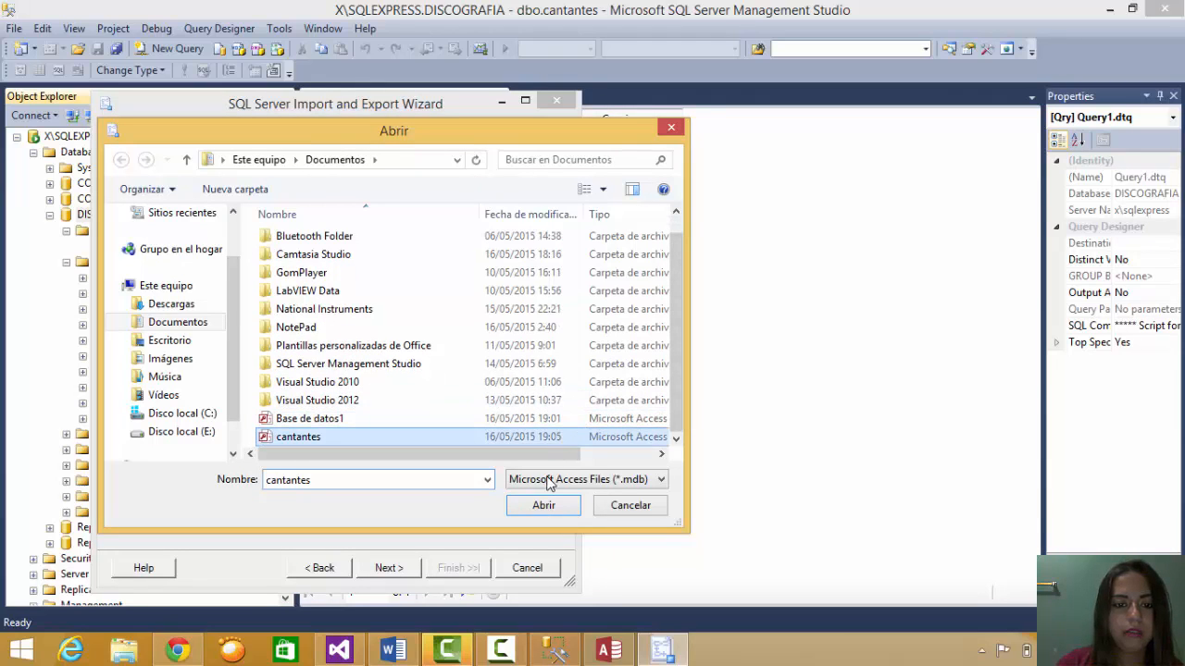
click(546, 505)
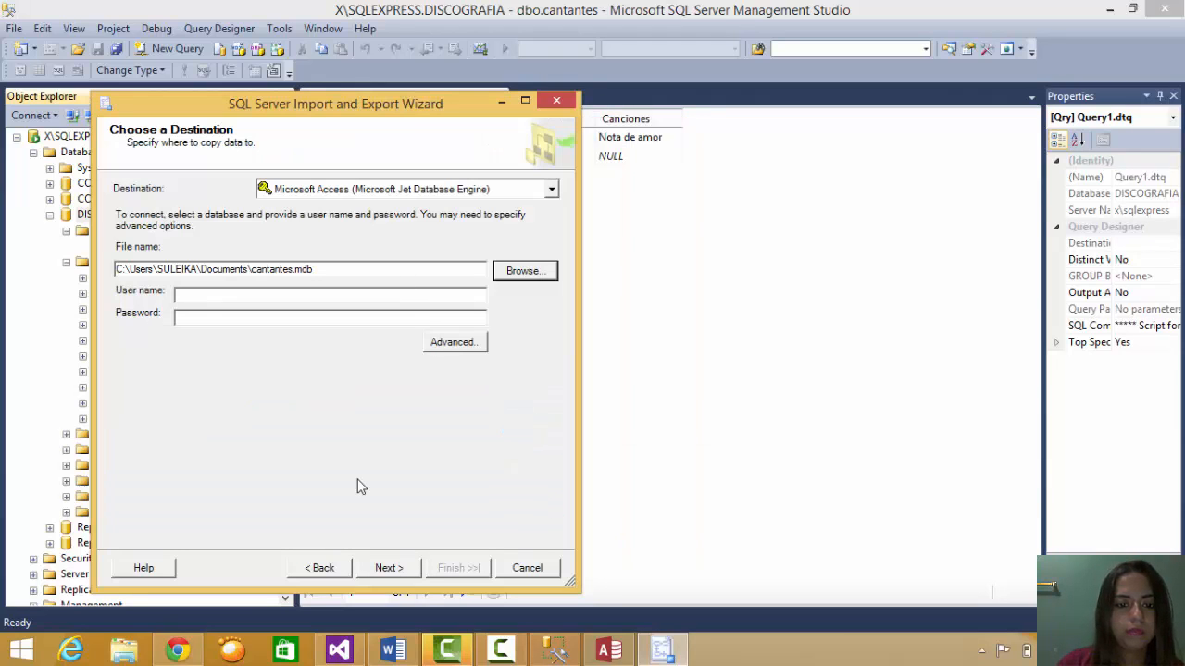
click(407, 574)
click(389, 568)
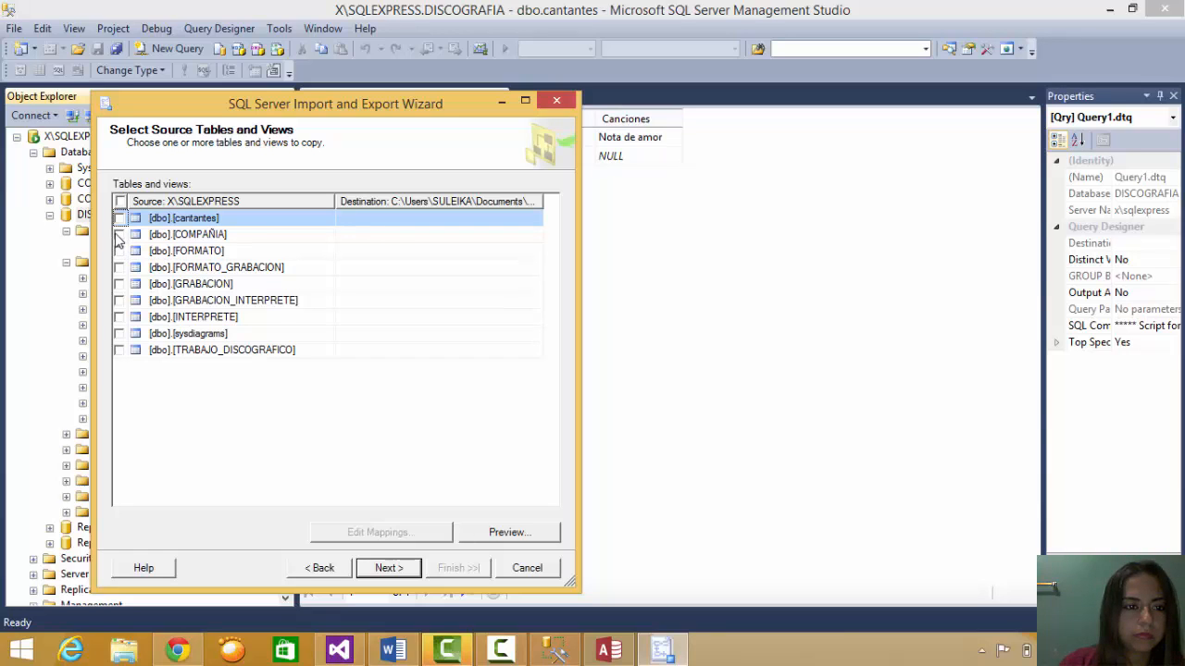
- Export COMPAÑIA (4 rows), GRABACION (3) and INTERPRETE (4) into cantantes.mdb, then close the wizard
click(120, 236)
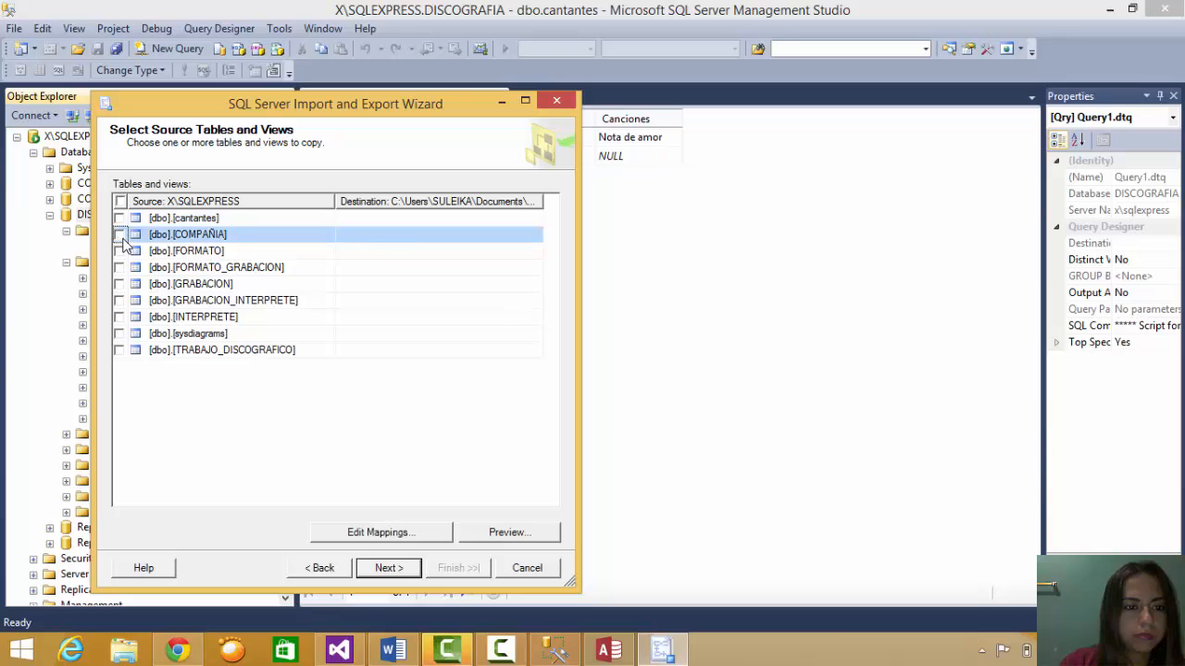
click(120, 284)
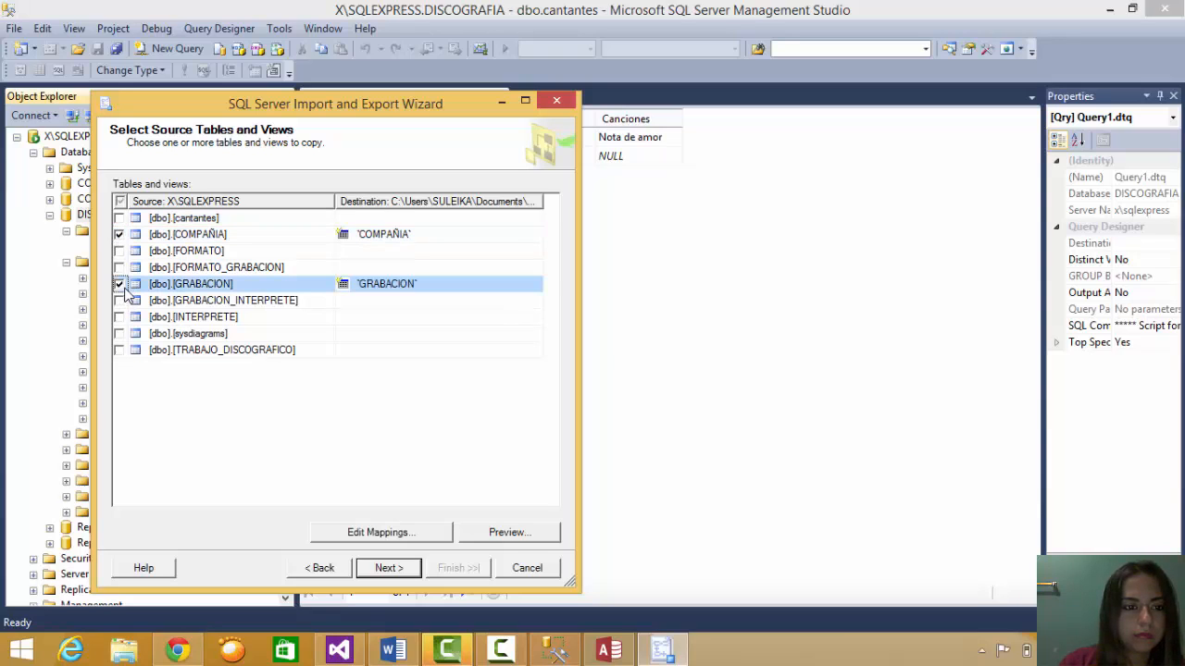
click(119, 317)
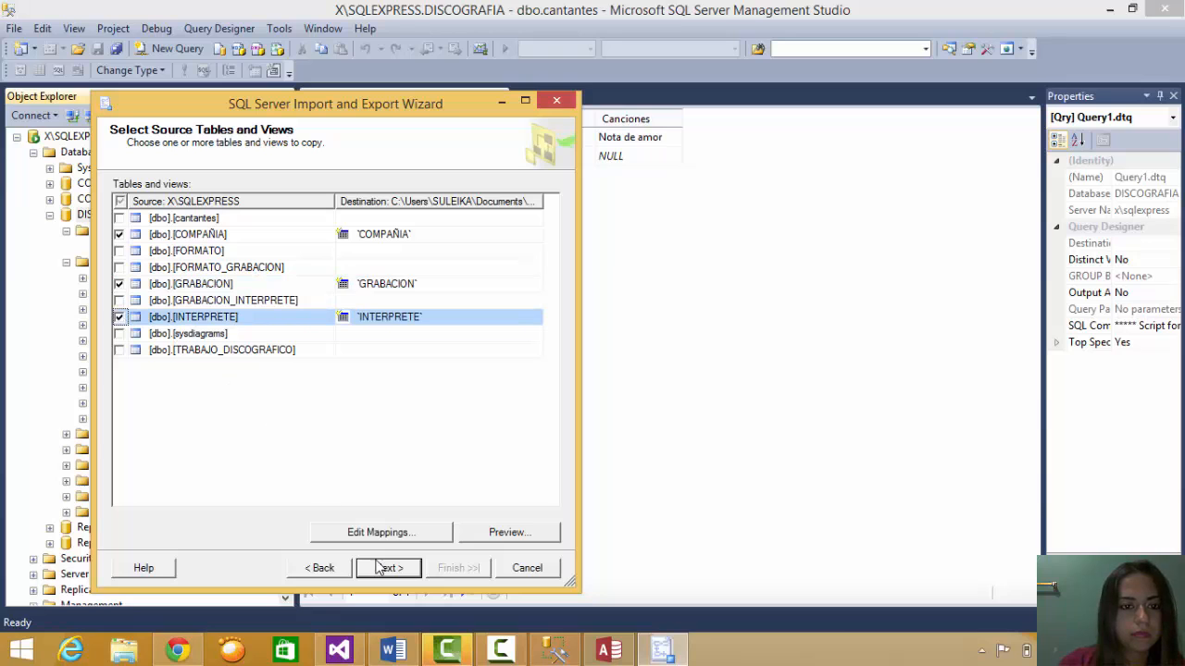
click(414, 574)
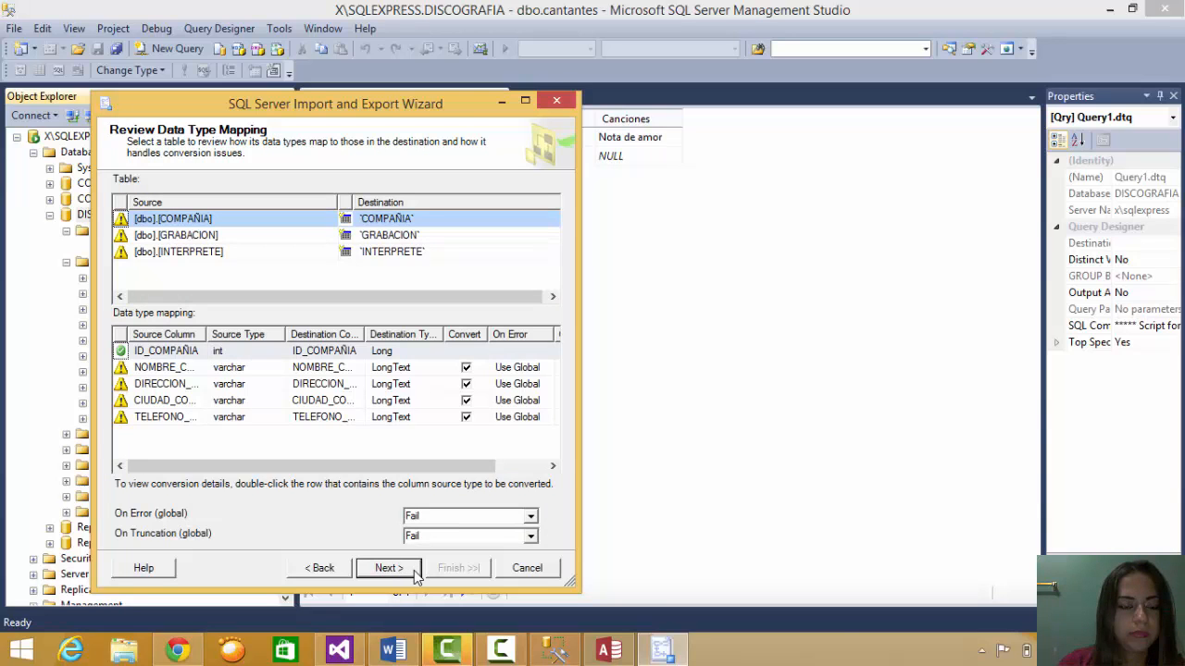
click(401, 576)
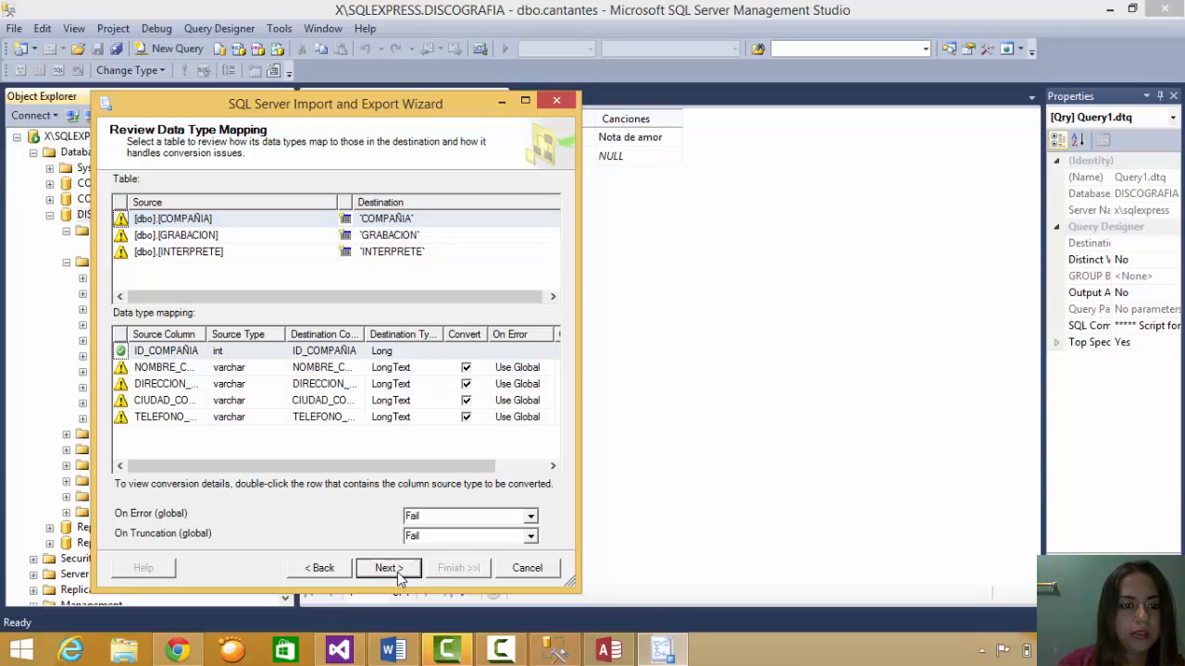
click(414, 574)
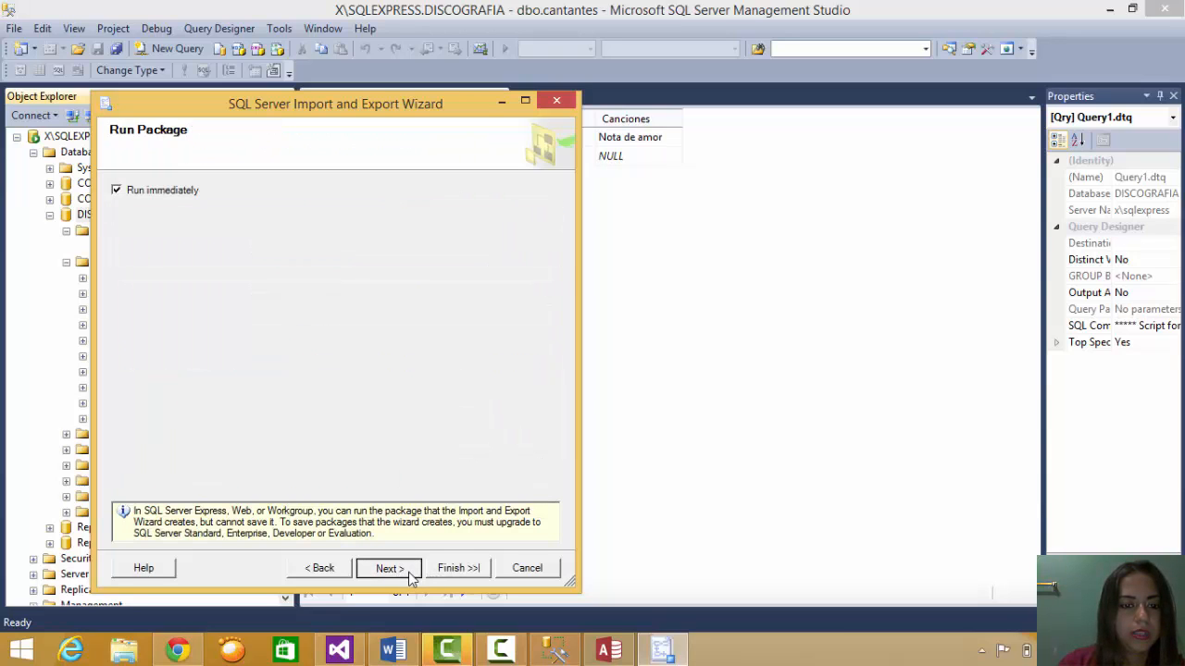
click(470, 570)
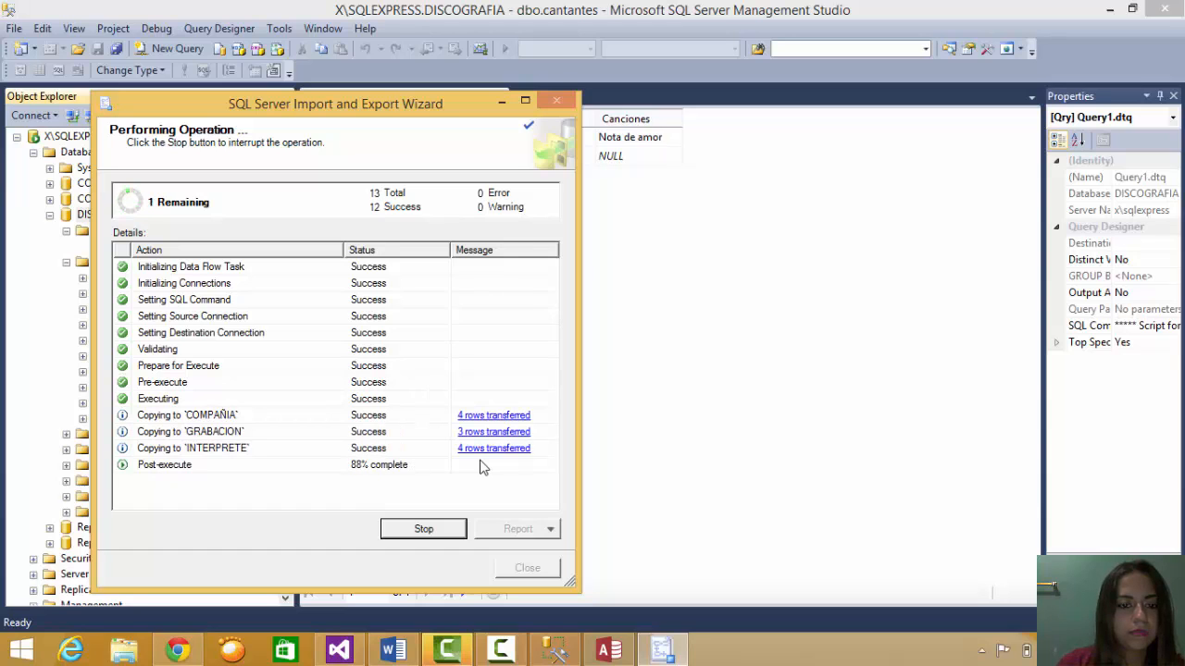
click(527, 568)
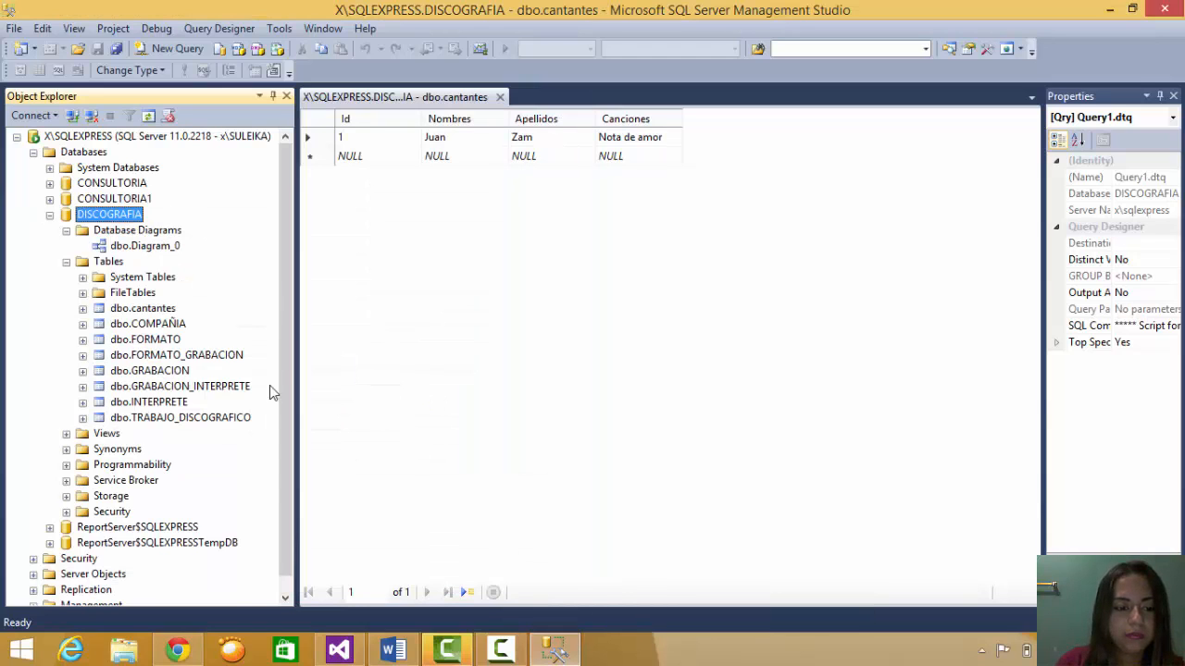
- Open the newest cantantes.mdb from the Documentos folder in Access
click(129, 651)
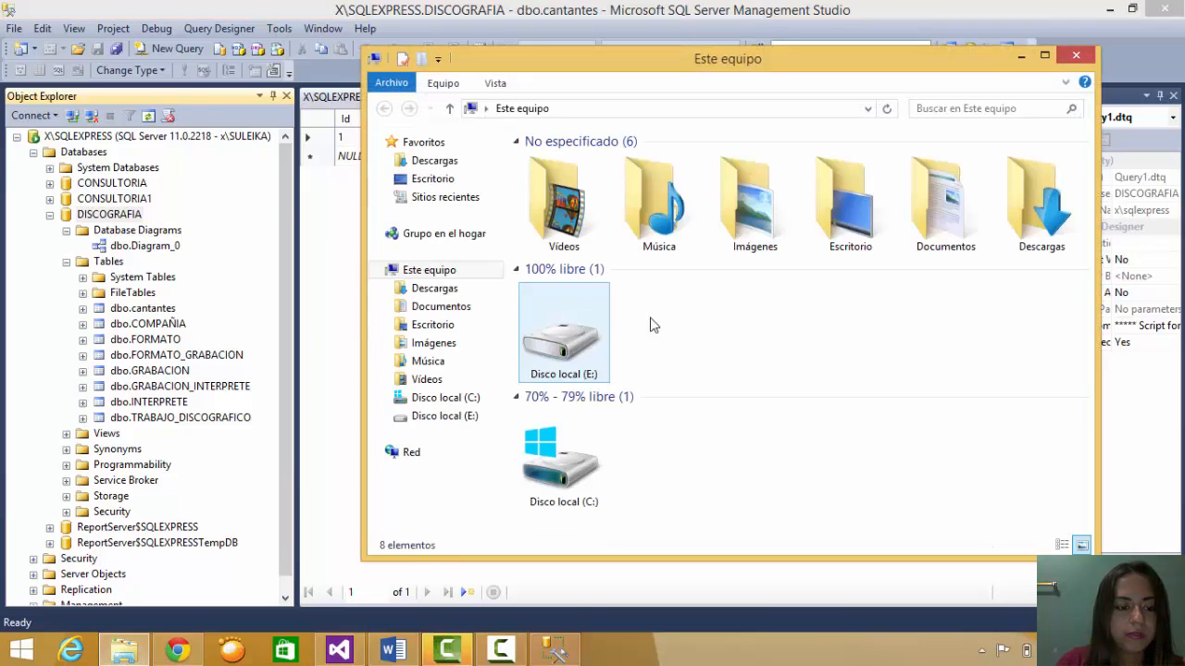
click(455, 311)
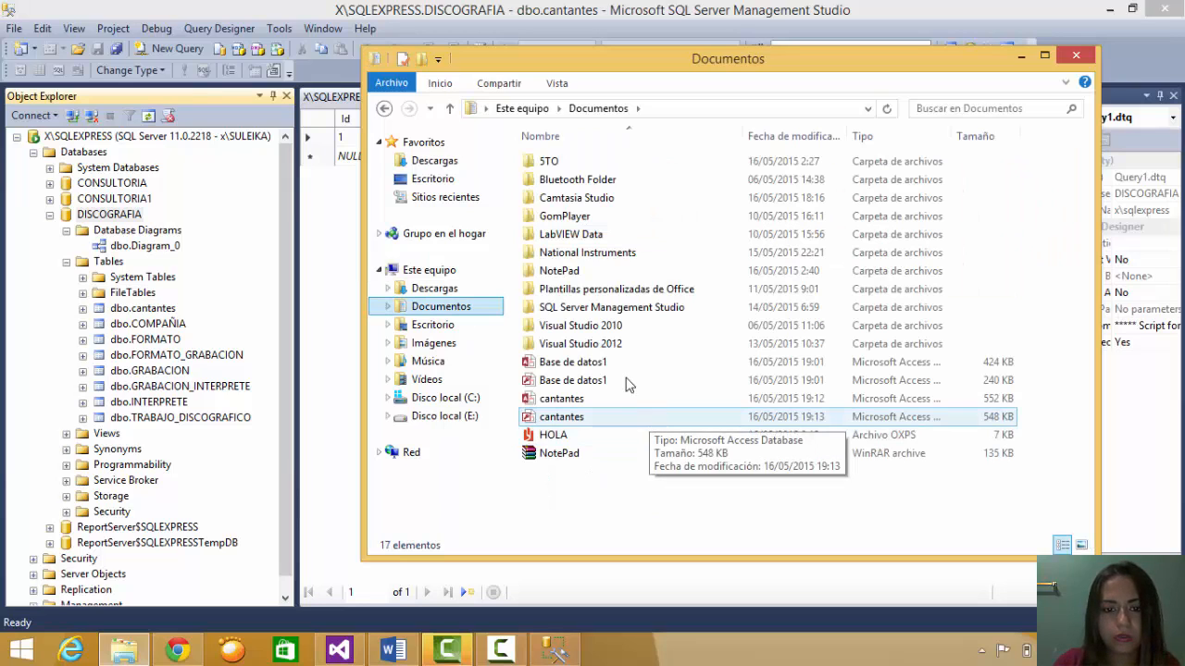
click(643, 425)
double_click(562, 418)
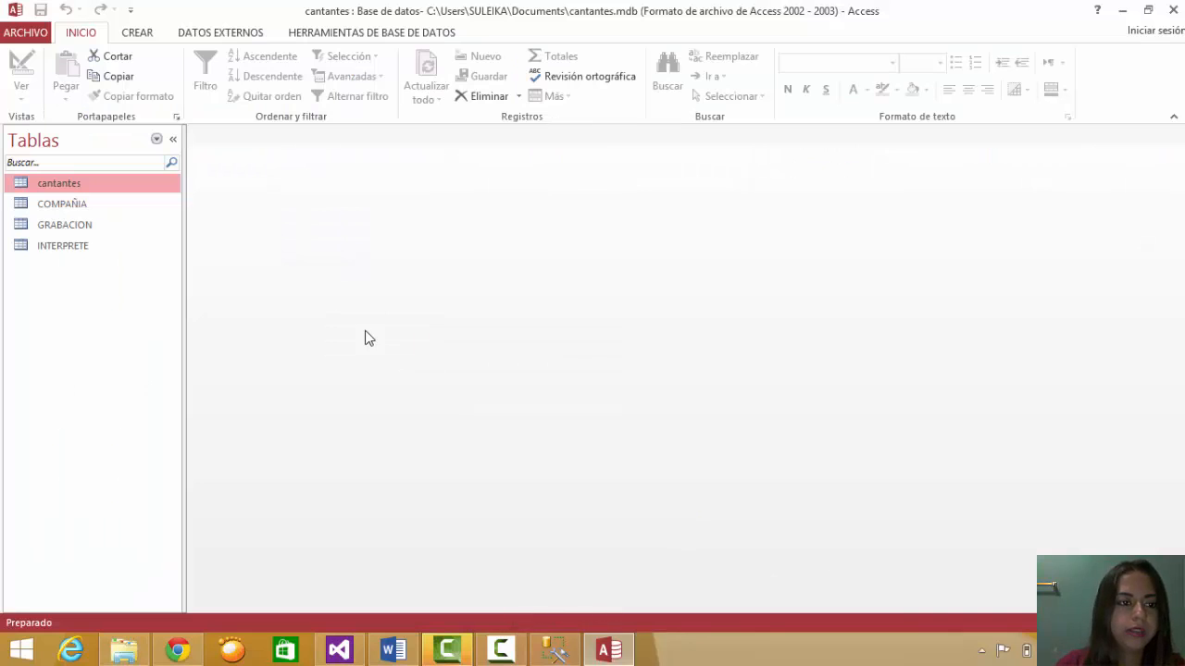
- Open the COMPAÑIA, GRABACION and INTERPRETE tables in Datasheet view to check their records
double_click(81, 209)
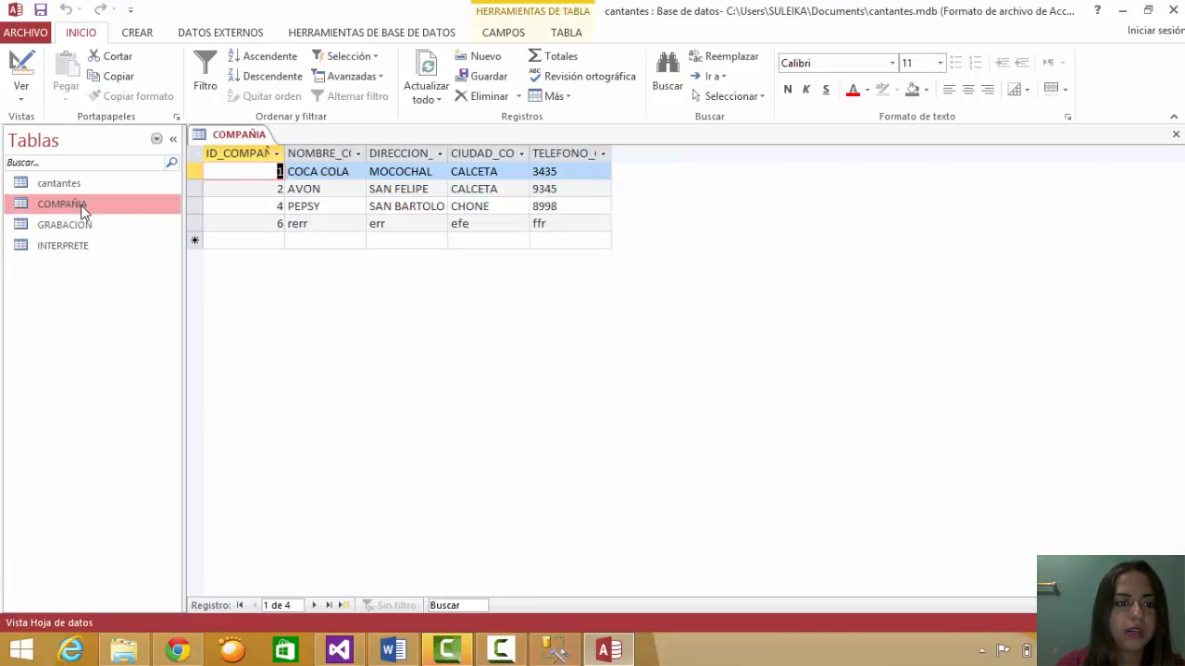
double_click(84, 229)
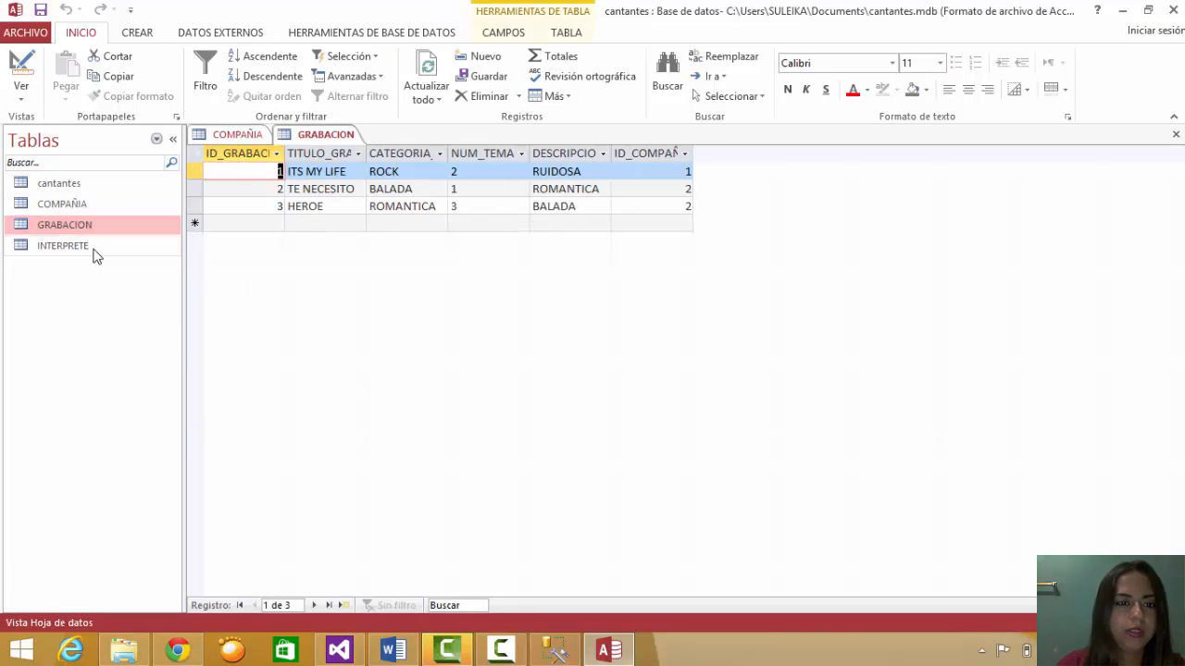
double_click(95, 252)
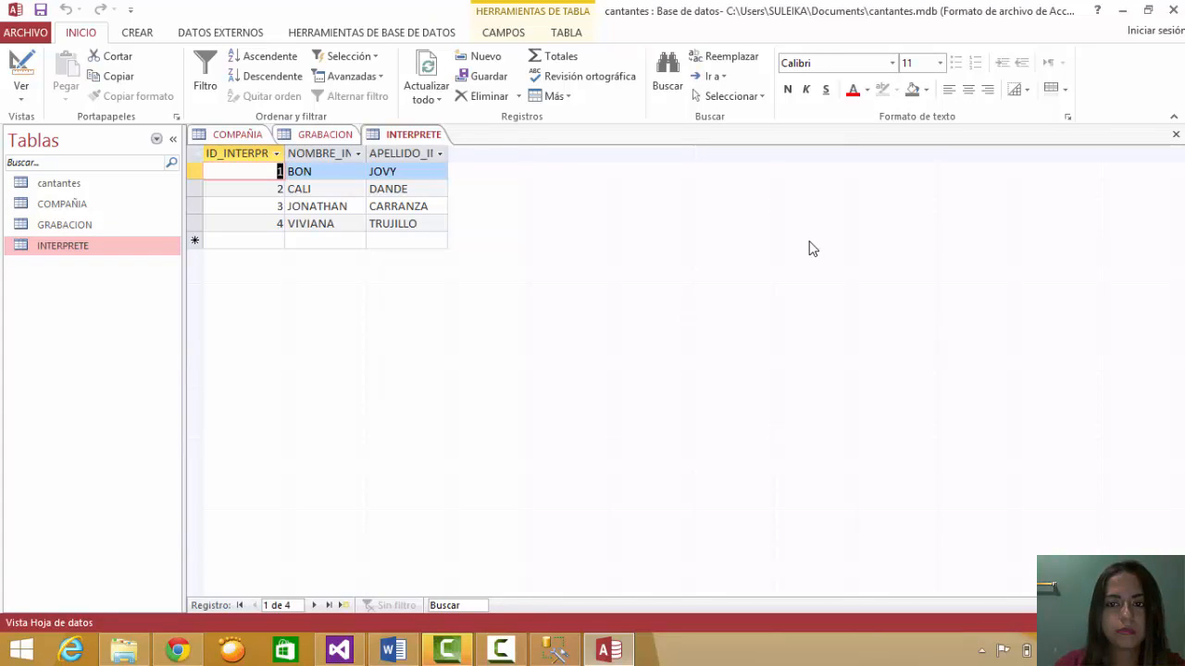